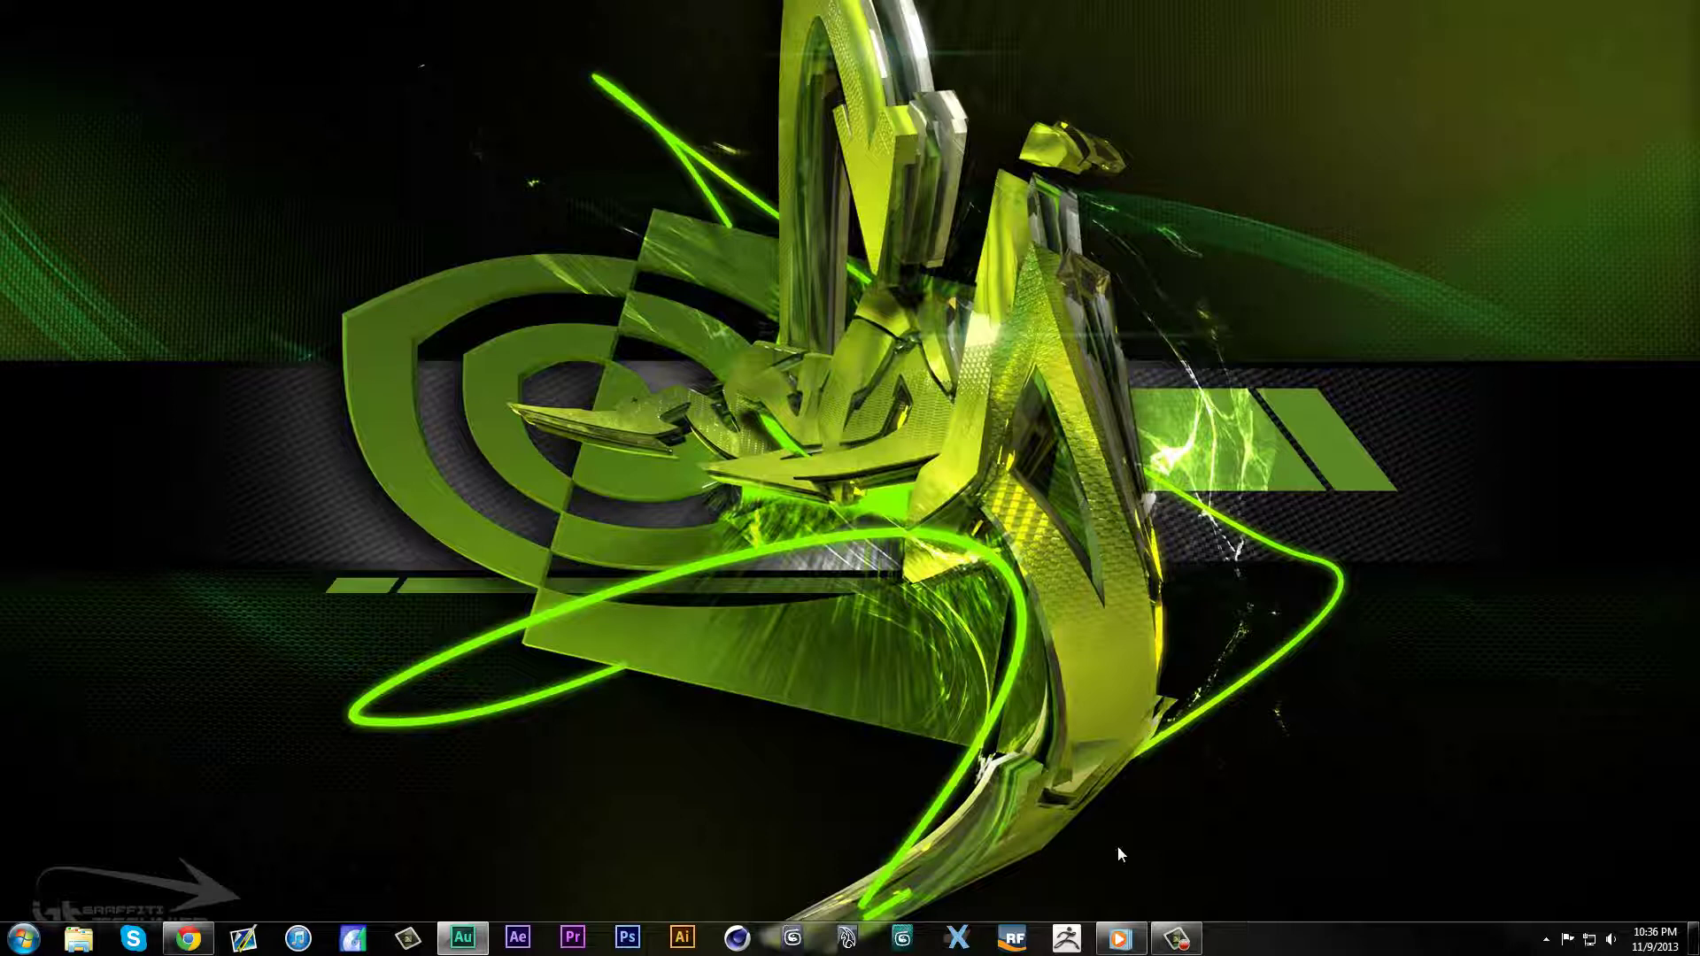
Step: Switch to Windows Media Player and play the Plexus Example video in a maximized window
{"action": "mouse_move", "coordinate": [1125, 942]}
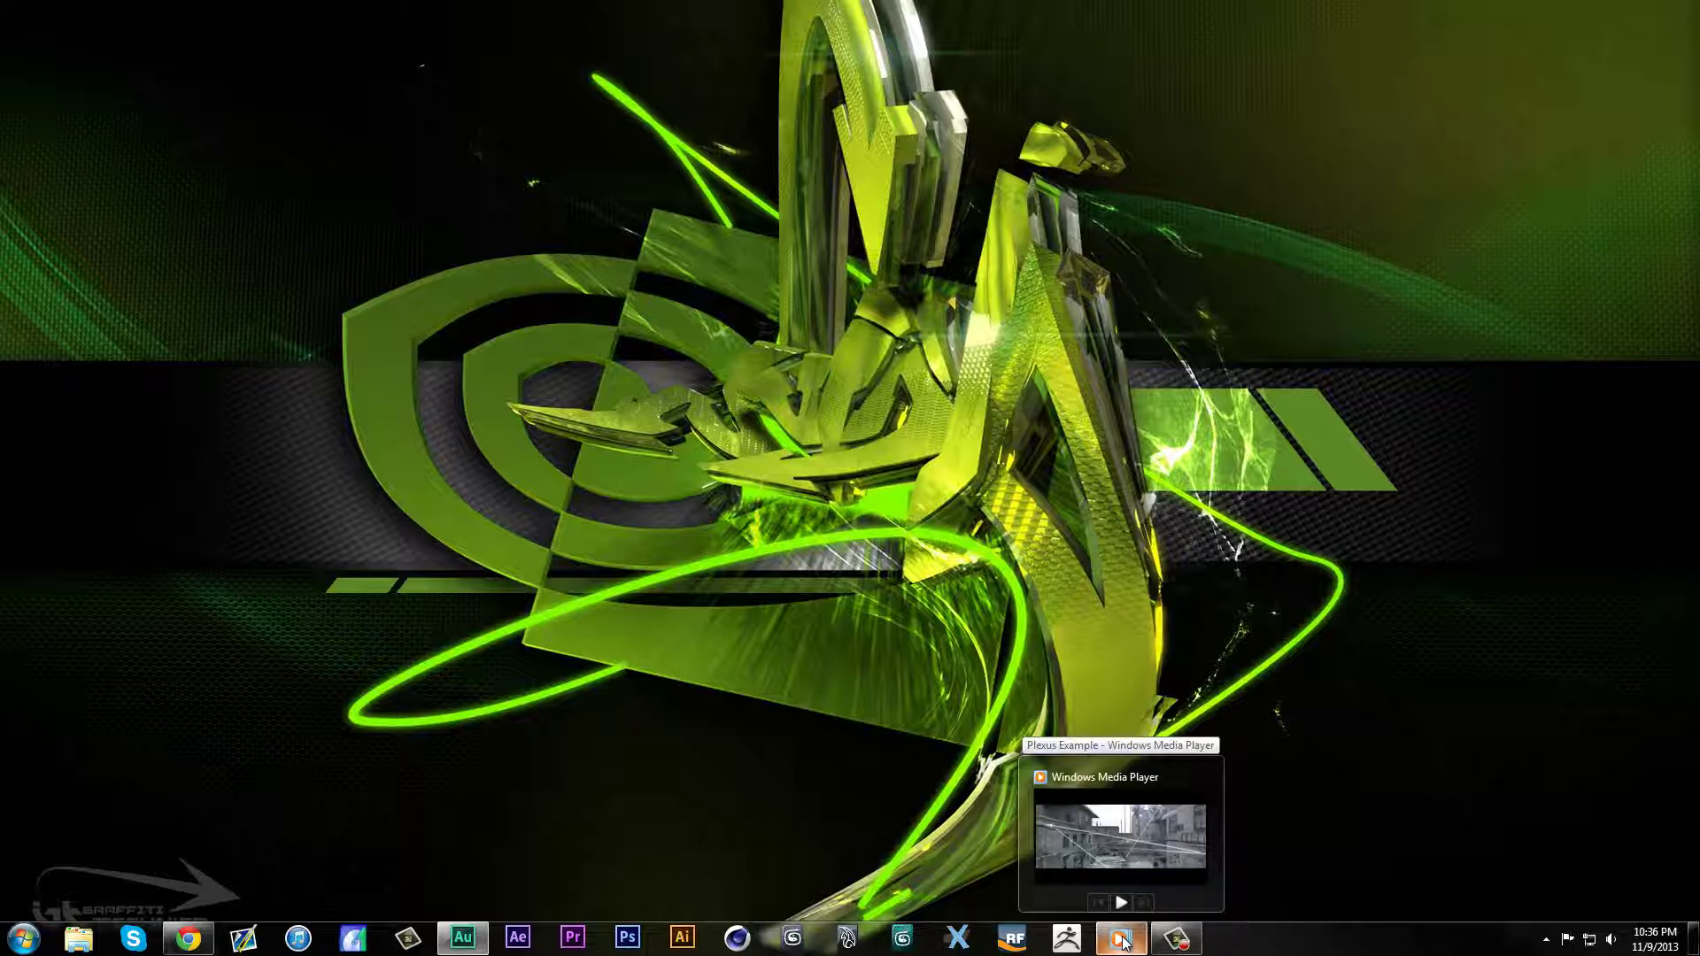
{"action": "left_click", "coordinate": [1123, 942]}
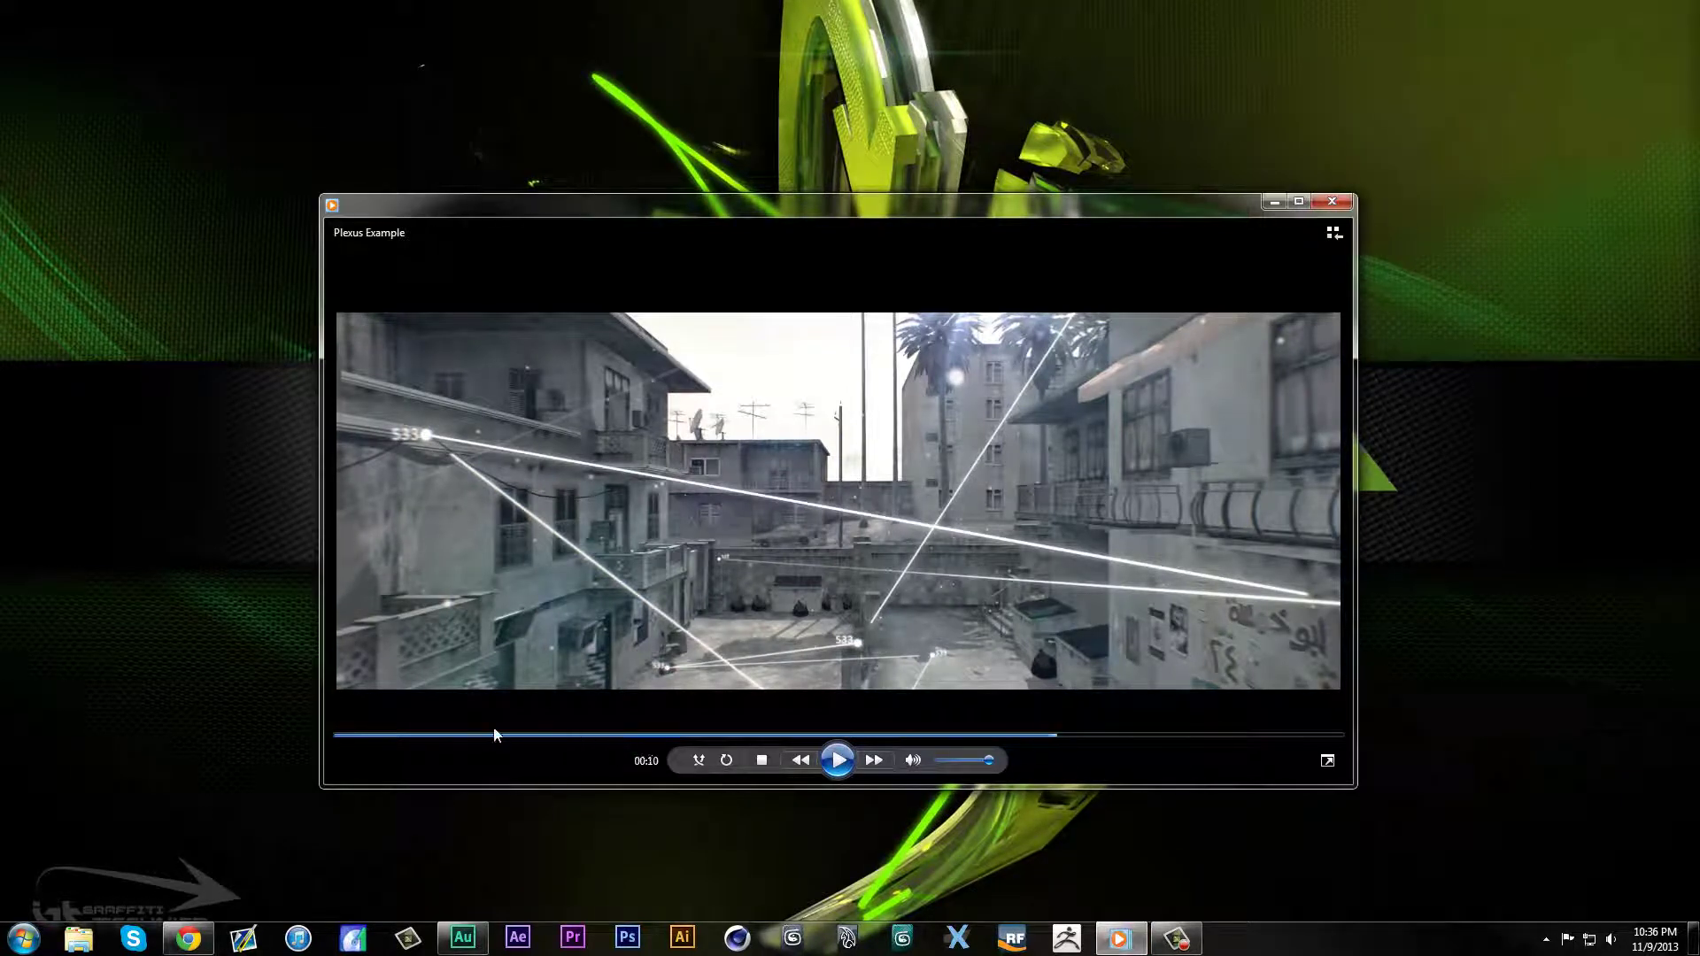
{"action": "left_click", "coordinate": [837, 760]}
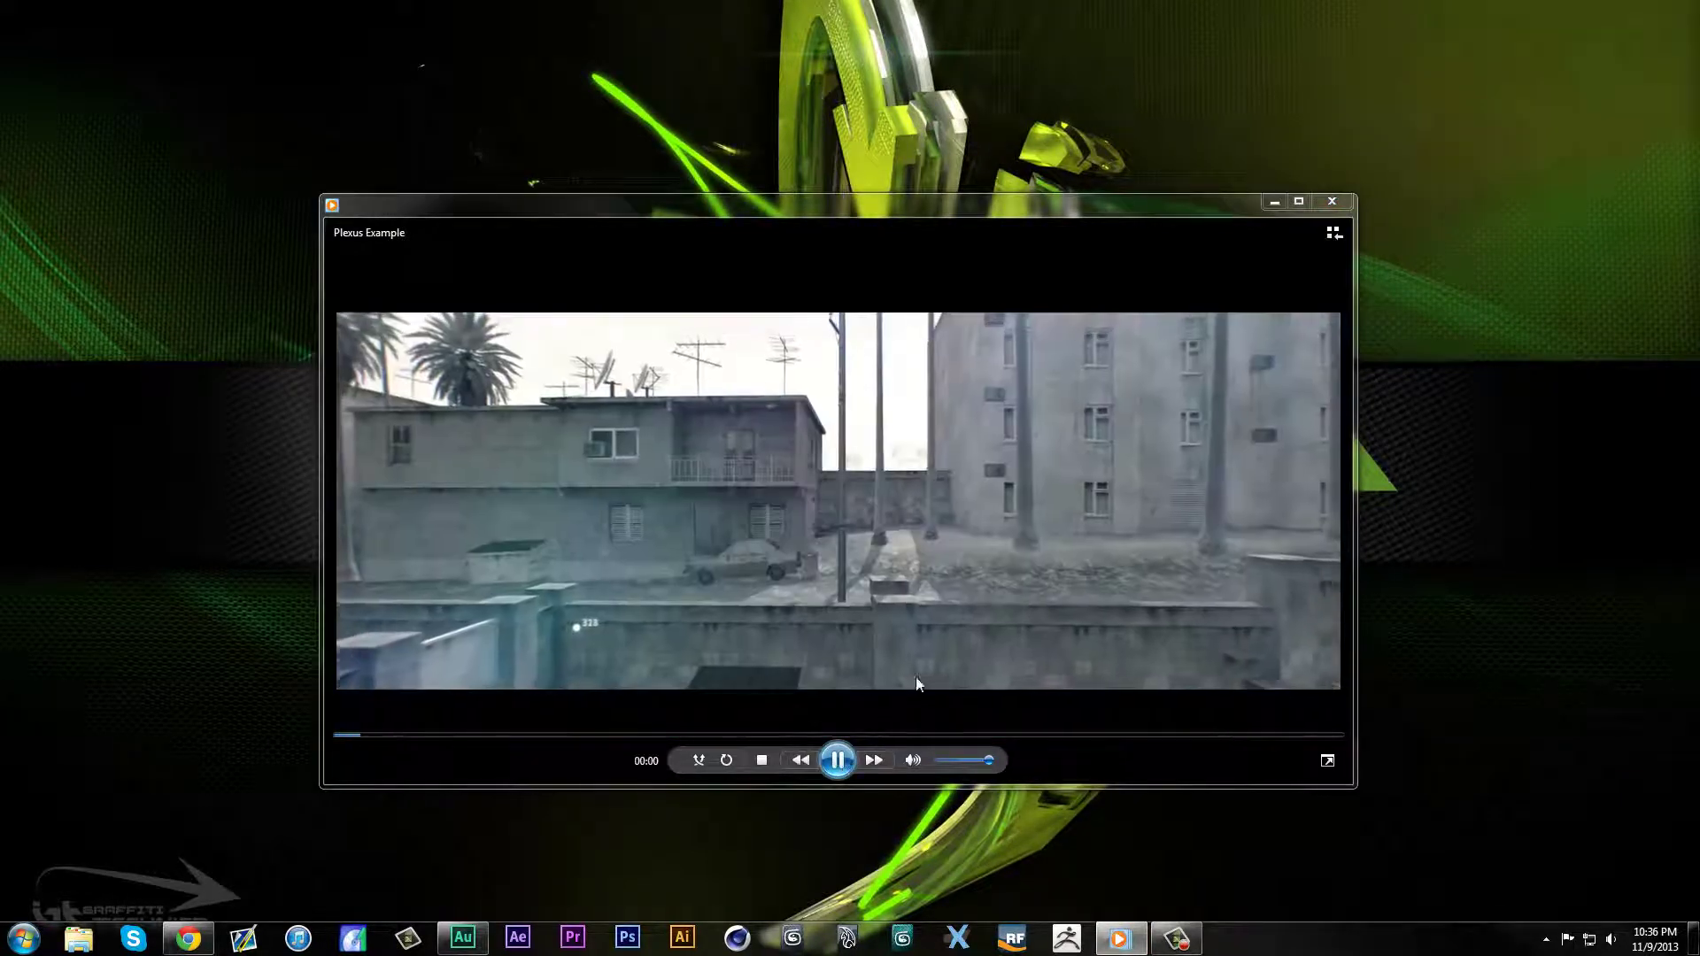
{"action": "left_click", "coordinate": [1299, 202]}
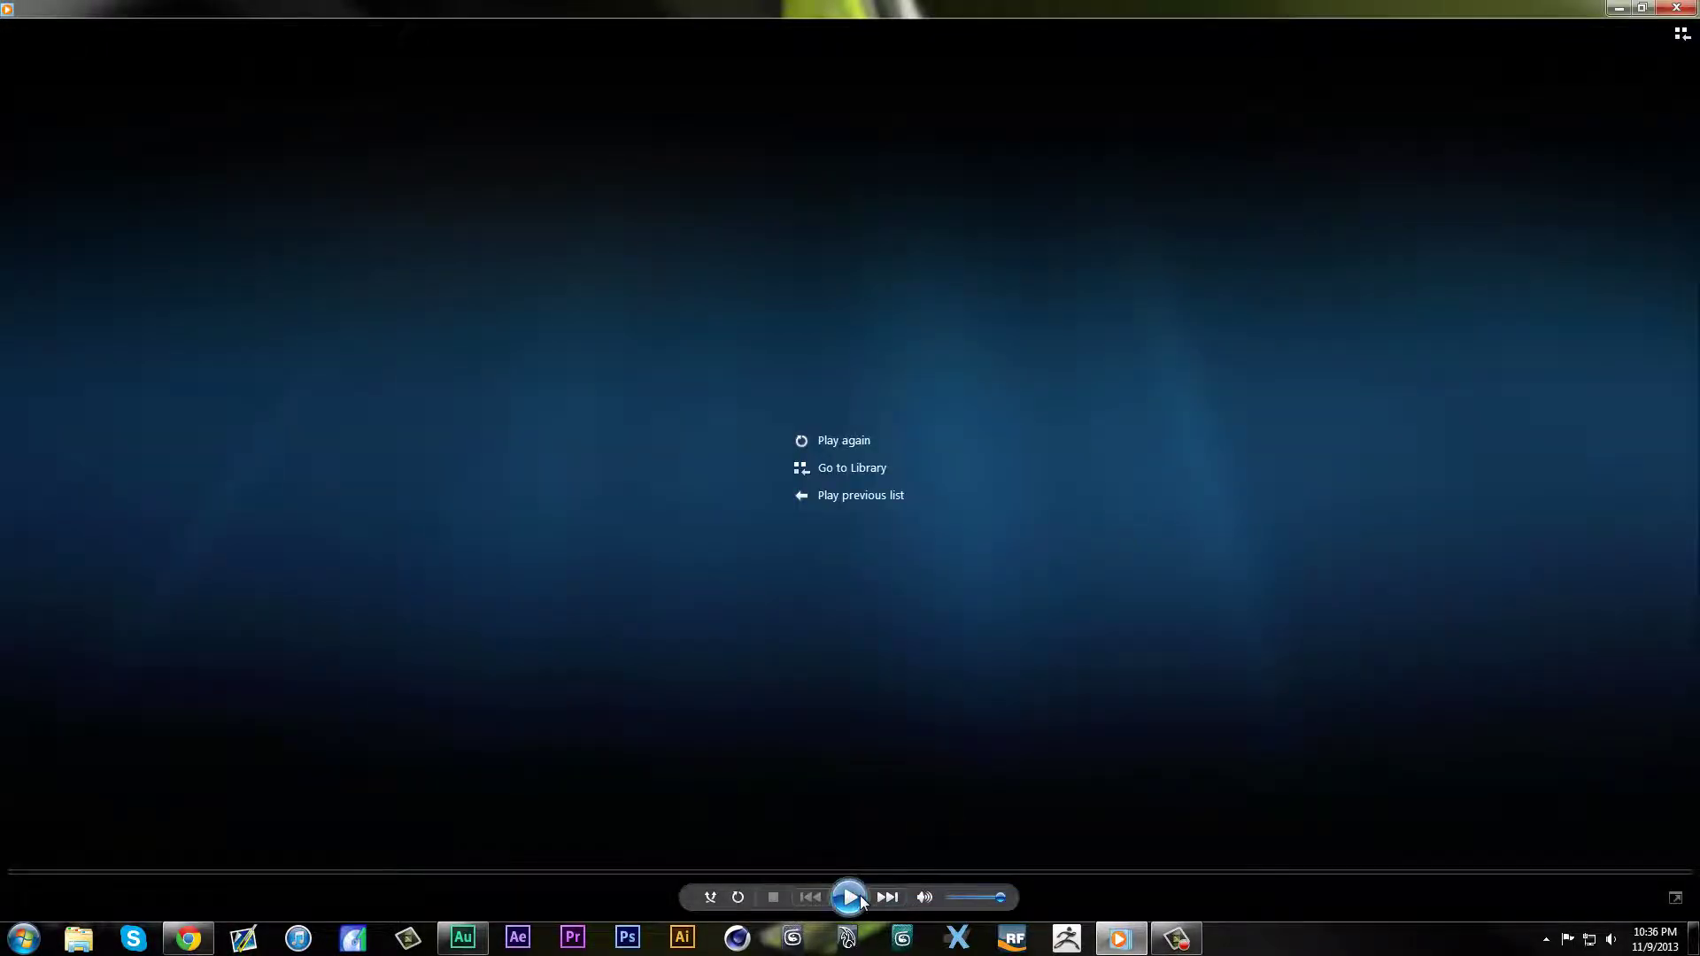
Step: Replay the Plexus Example video from the beginning, pausing about two seconds in, and close the player once it has finished
{"action": "left_click", "coordinate": [859, 895]}
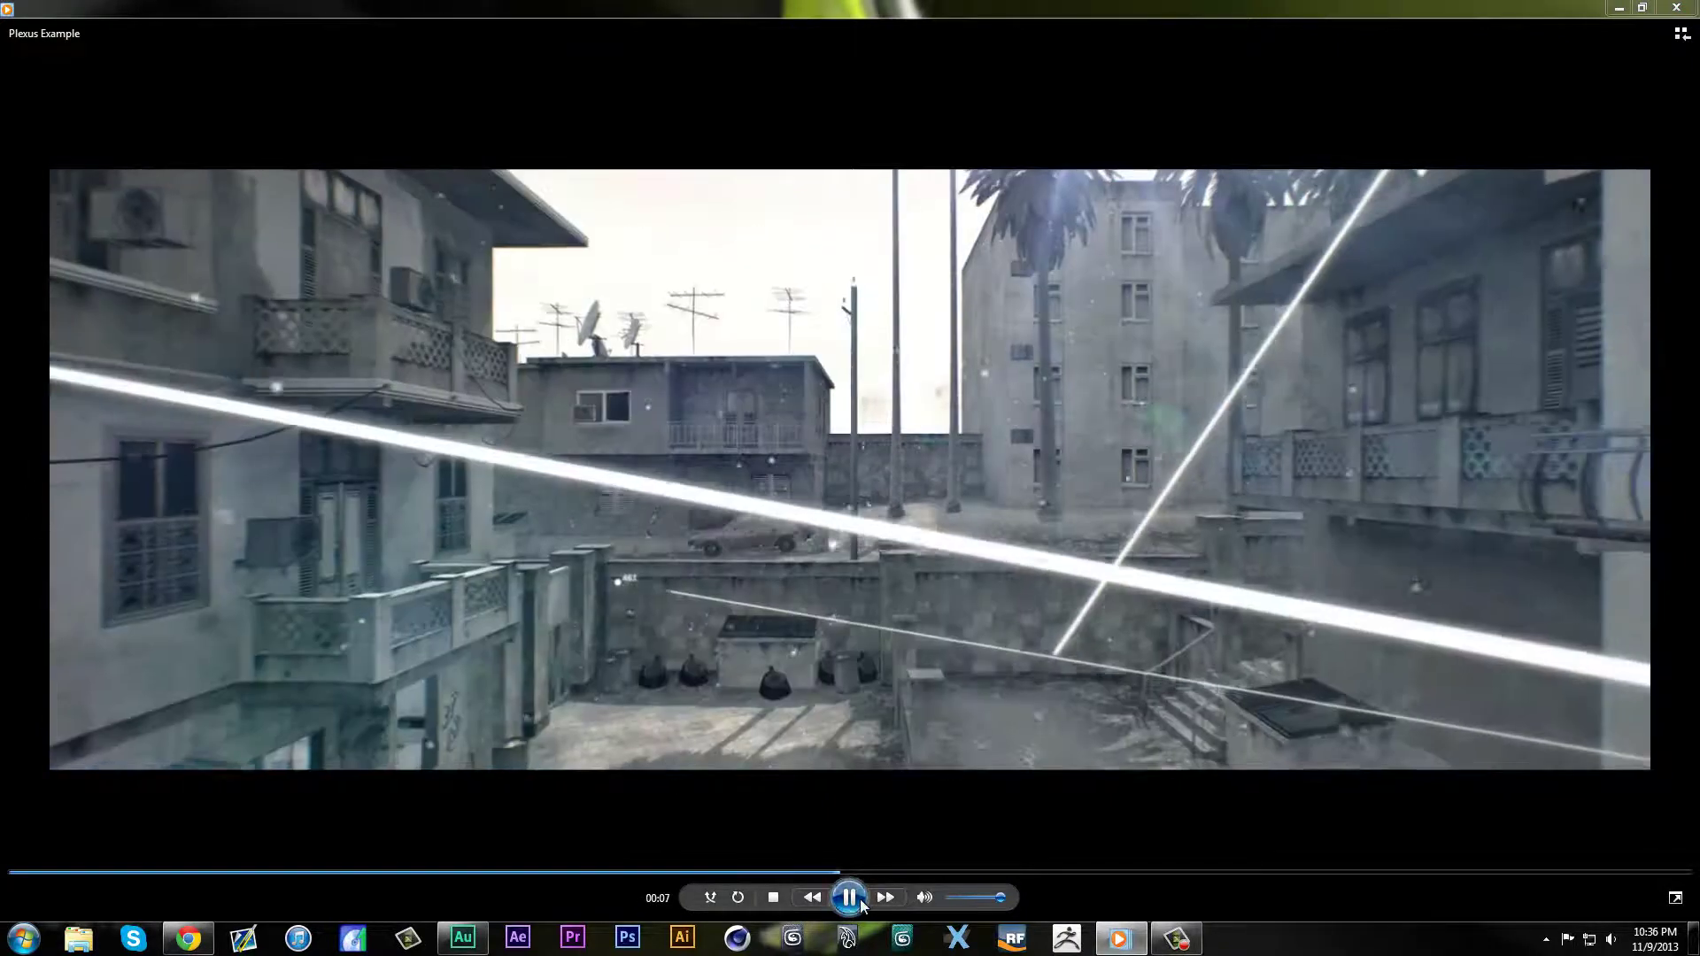
{"action": "left_click", "coordinate": [855, 898]}
{"action": "left_click", "coordinate": [773, 897]}
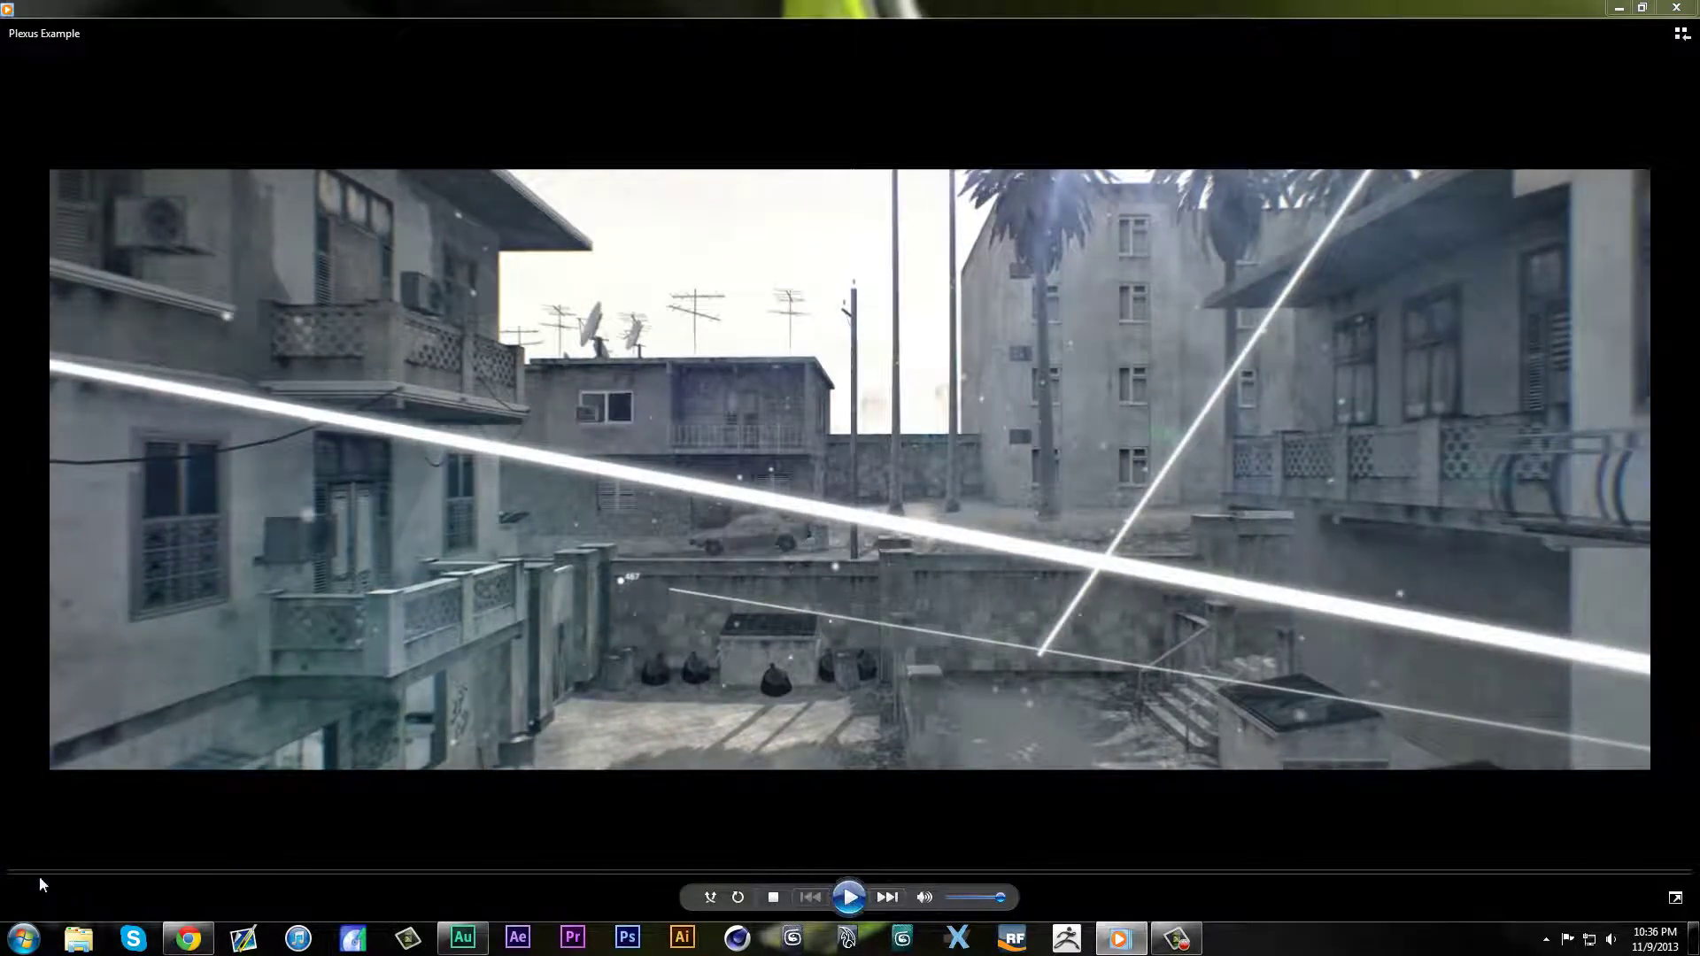
{"action": "left_click", "coordinate": [848, 897]}
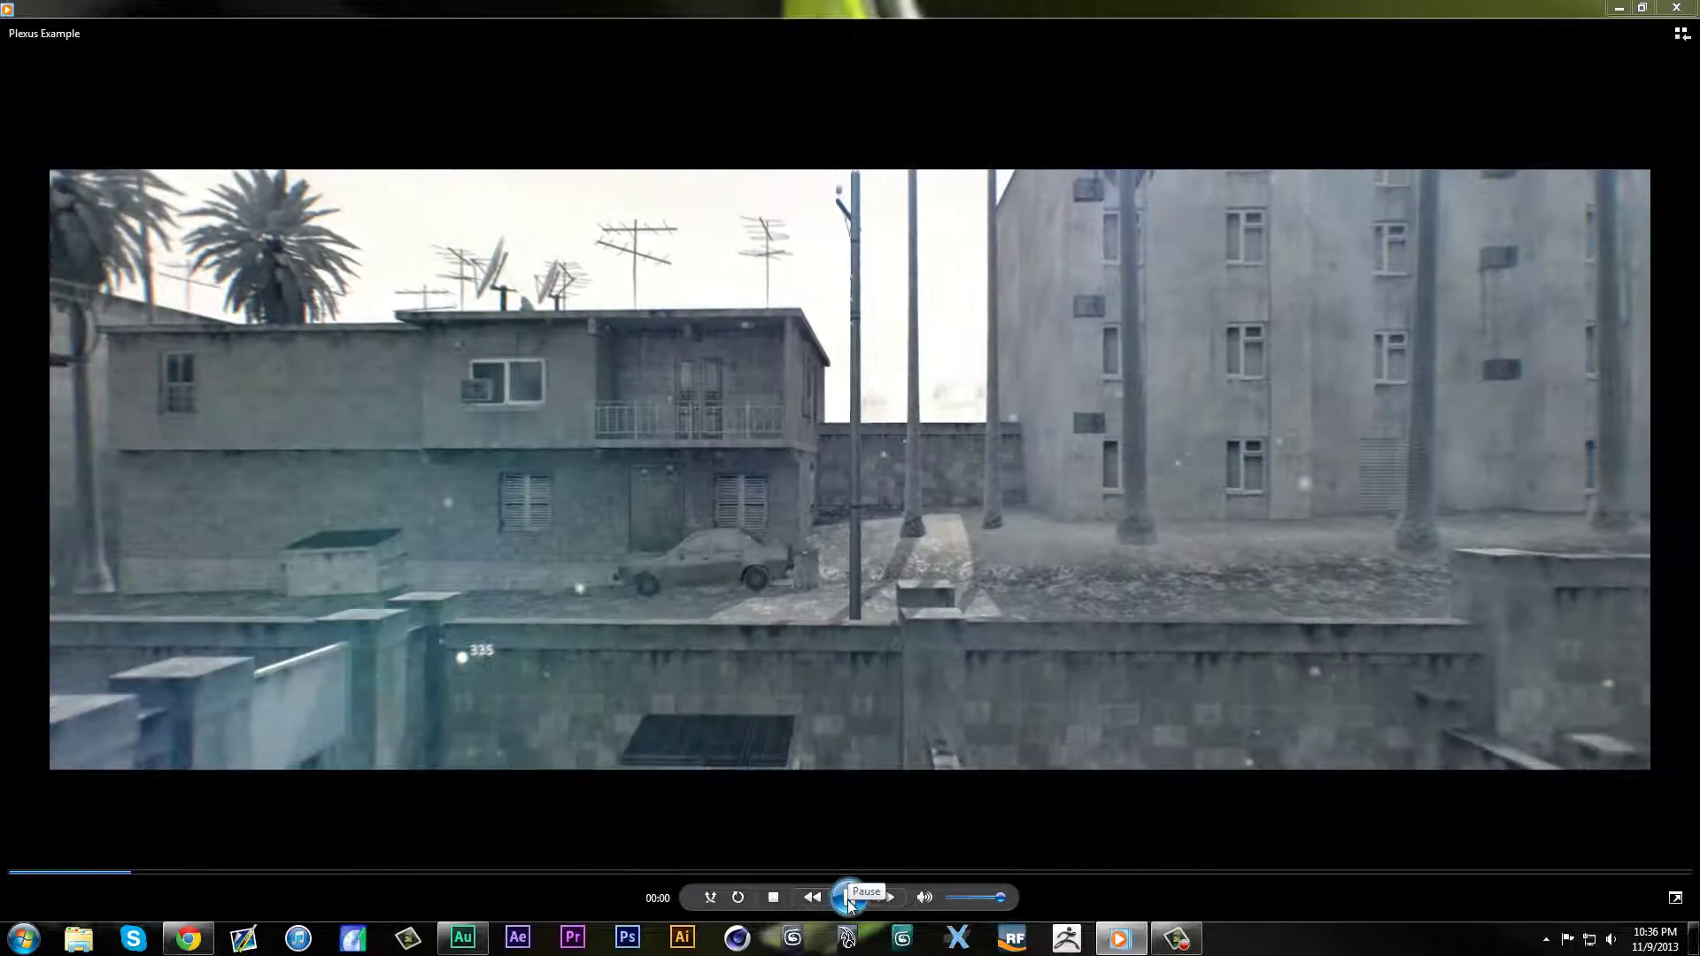
{"action": "left_click", "coordinate": [846, 898]}
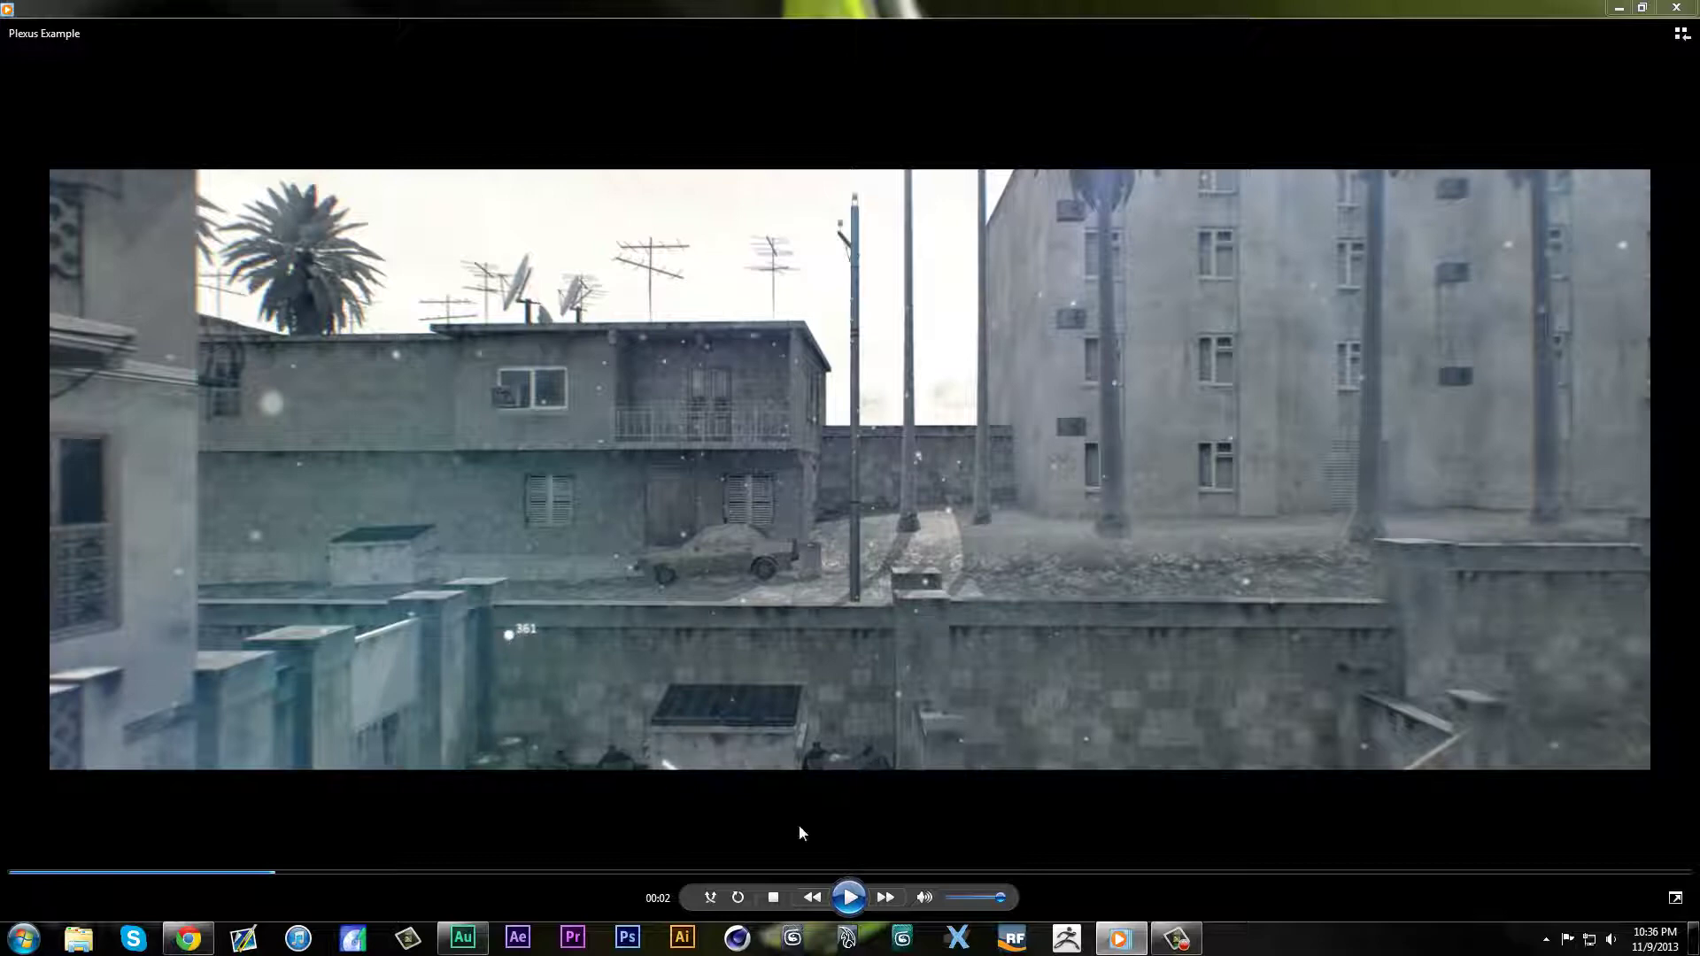
{"action": "left_click", "coordinate": [853, 898]}
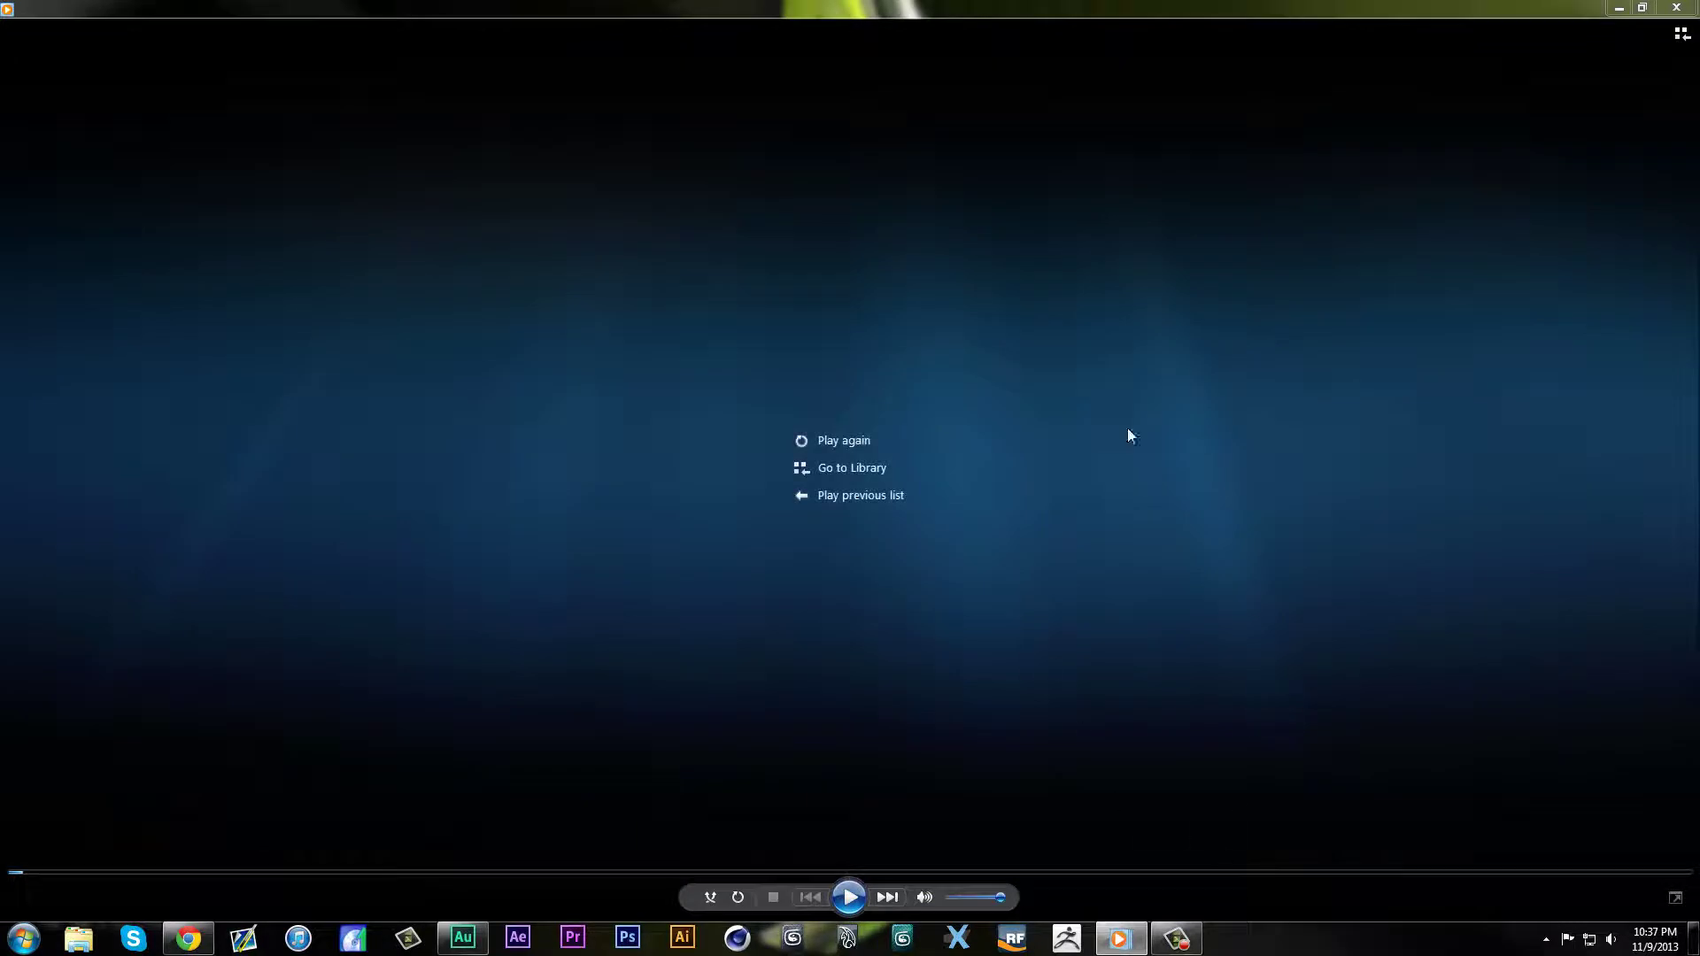
{"action": "left_click", "coordinate": [1676, 7]}
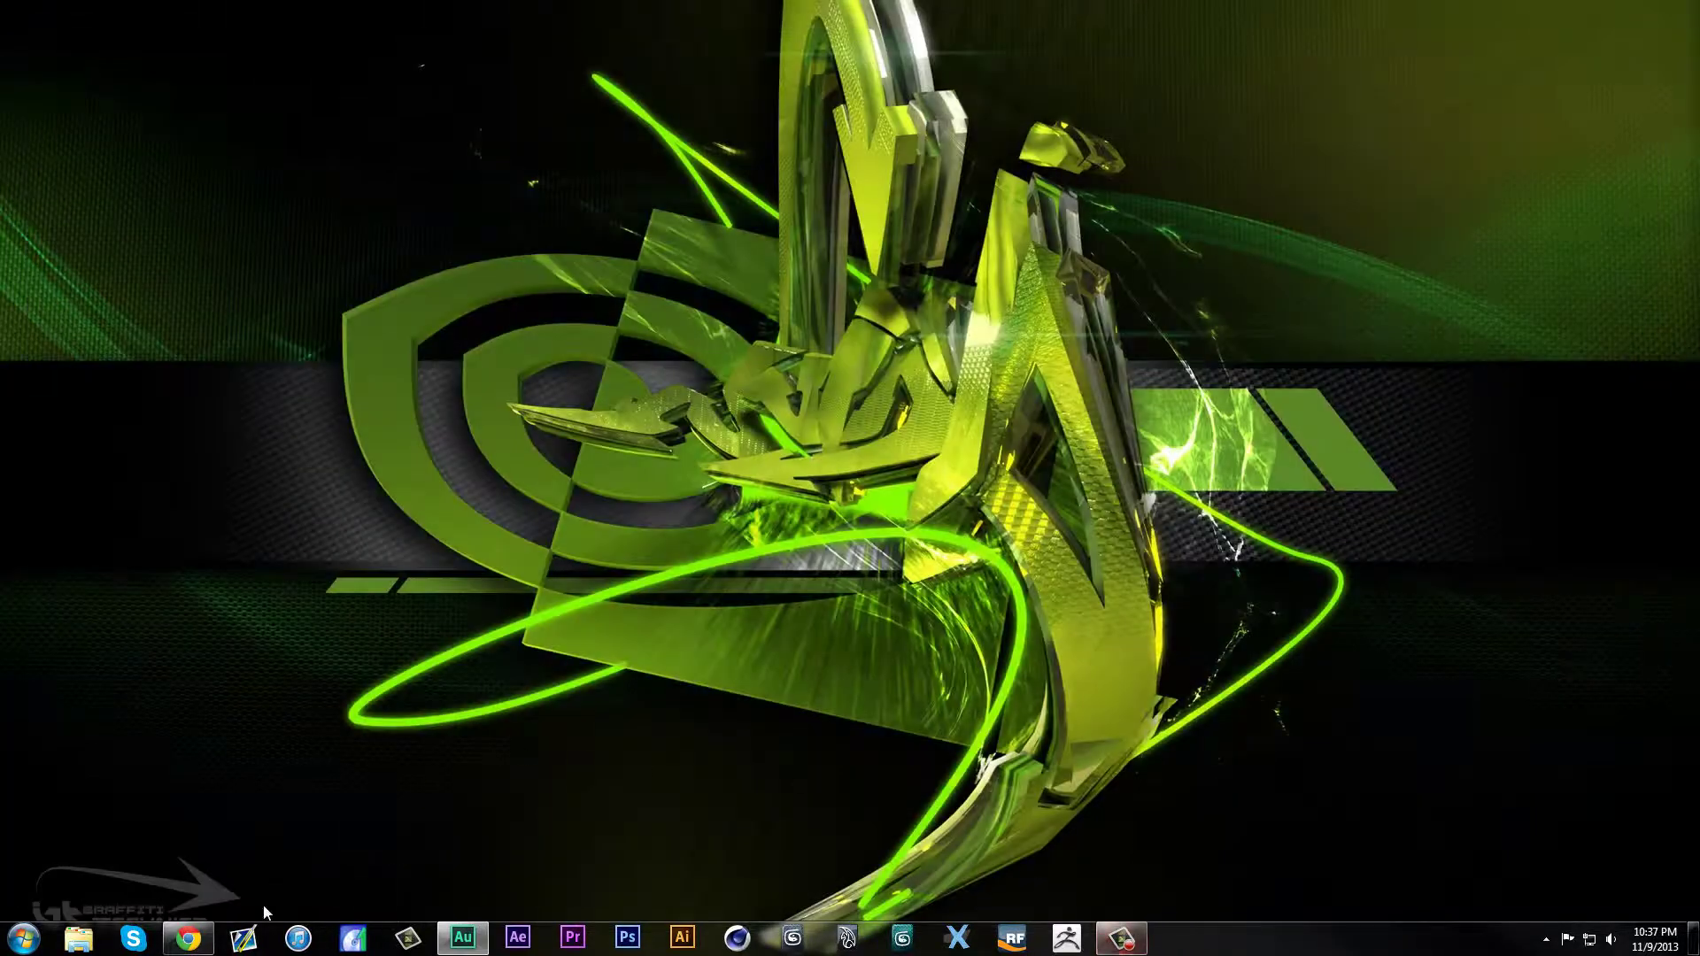
Step: Switch to Chrome, view the Plexus 2 product page on aescripts.com, and dismiss its special upgrade price notice
{"action": "left_click", "coordinate": [187, 937]}
{"action": "left_click", "coordinate": [302, 11]}
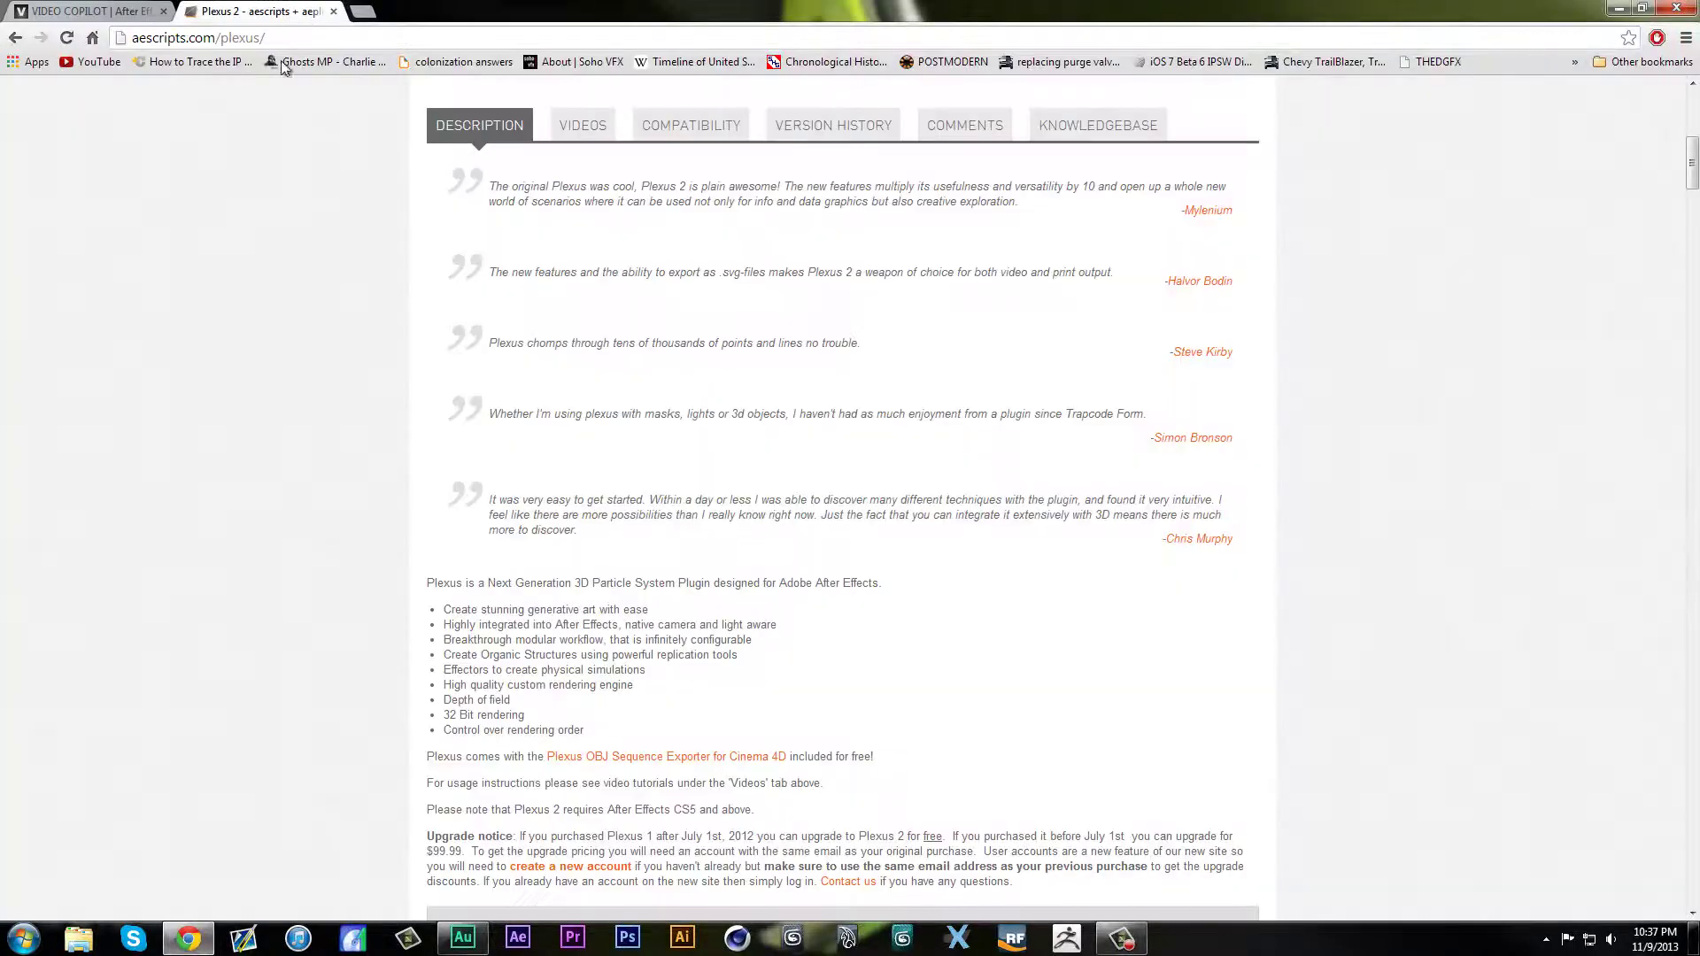
{"action": "scroll", "coordinate": [279, 507], "scroll_direction": "up", "scroll_amount": 8}
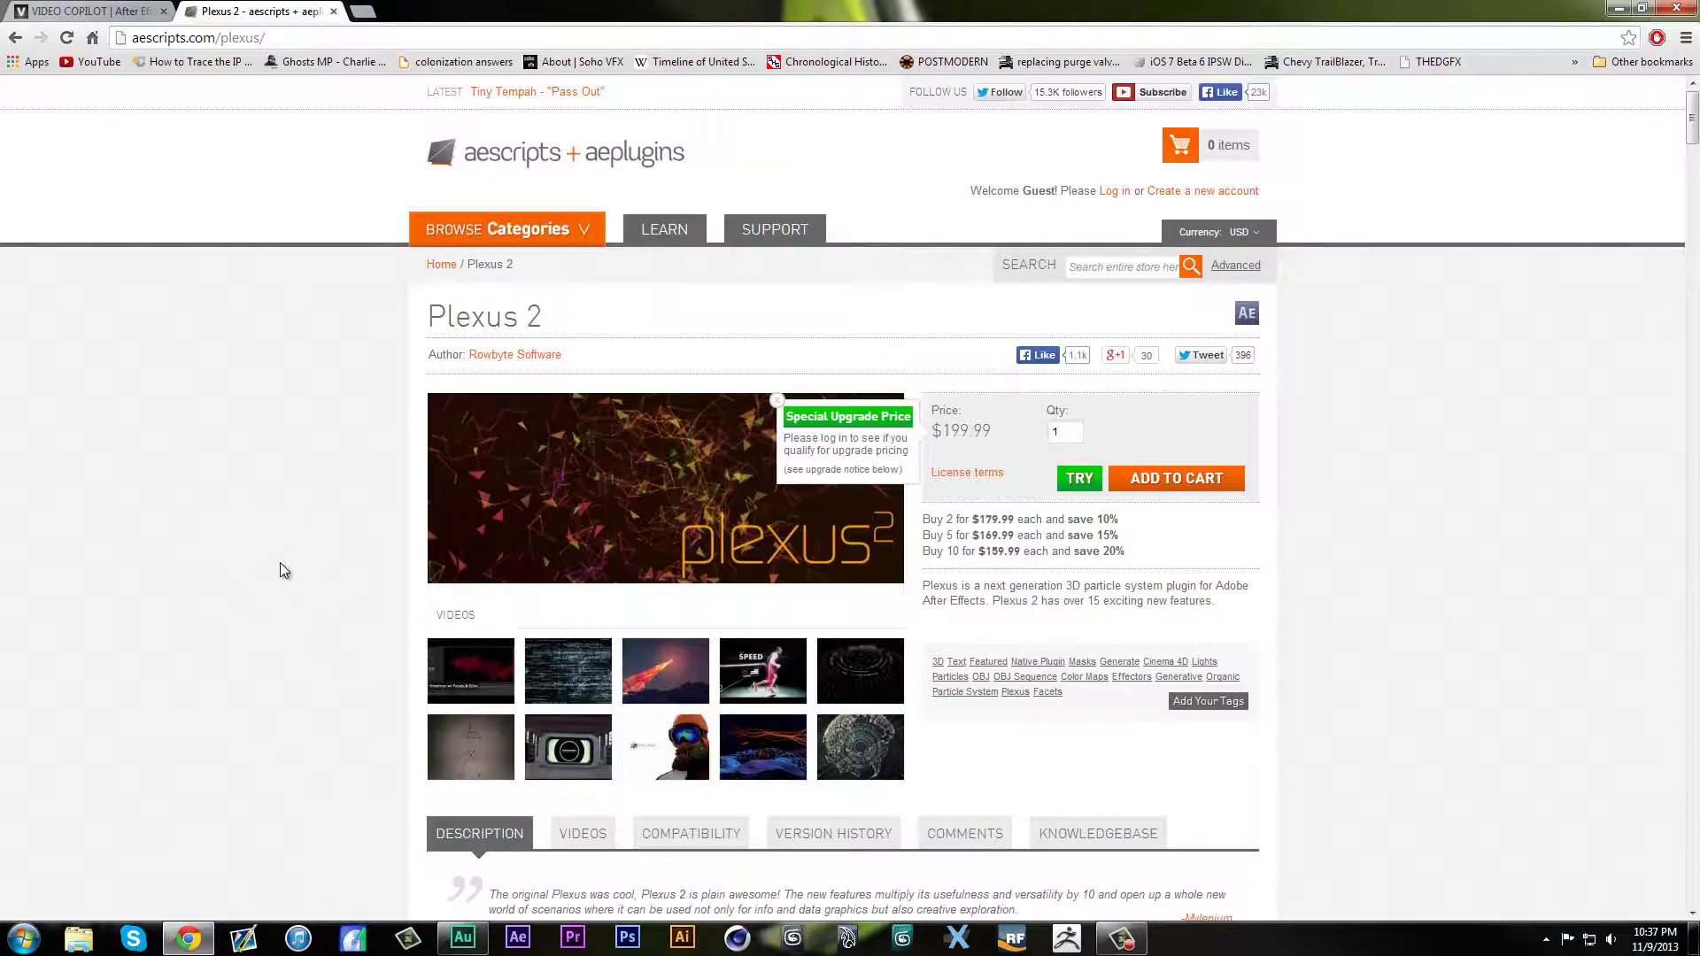
{"action": "scroll", "coordinate": [463, 627], "scroll_direction": "down", "scroll_amount": 5}
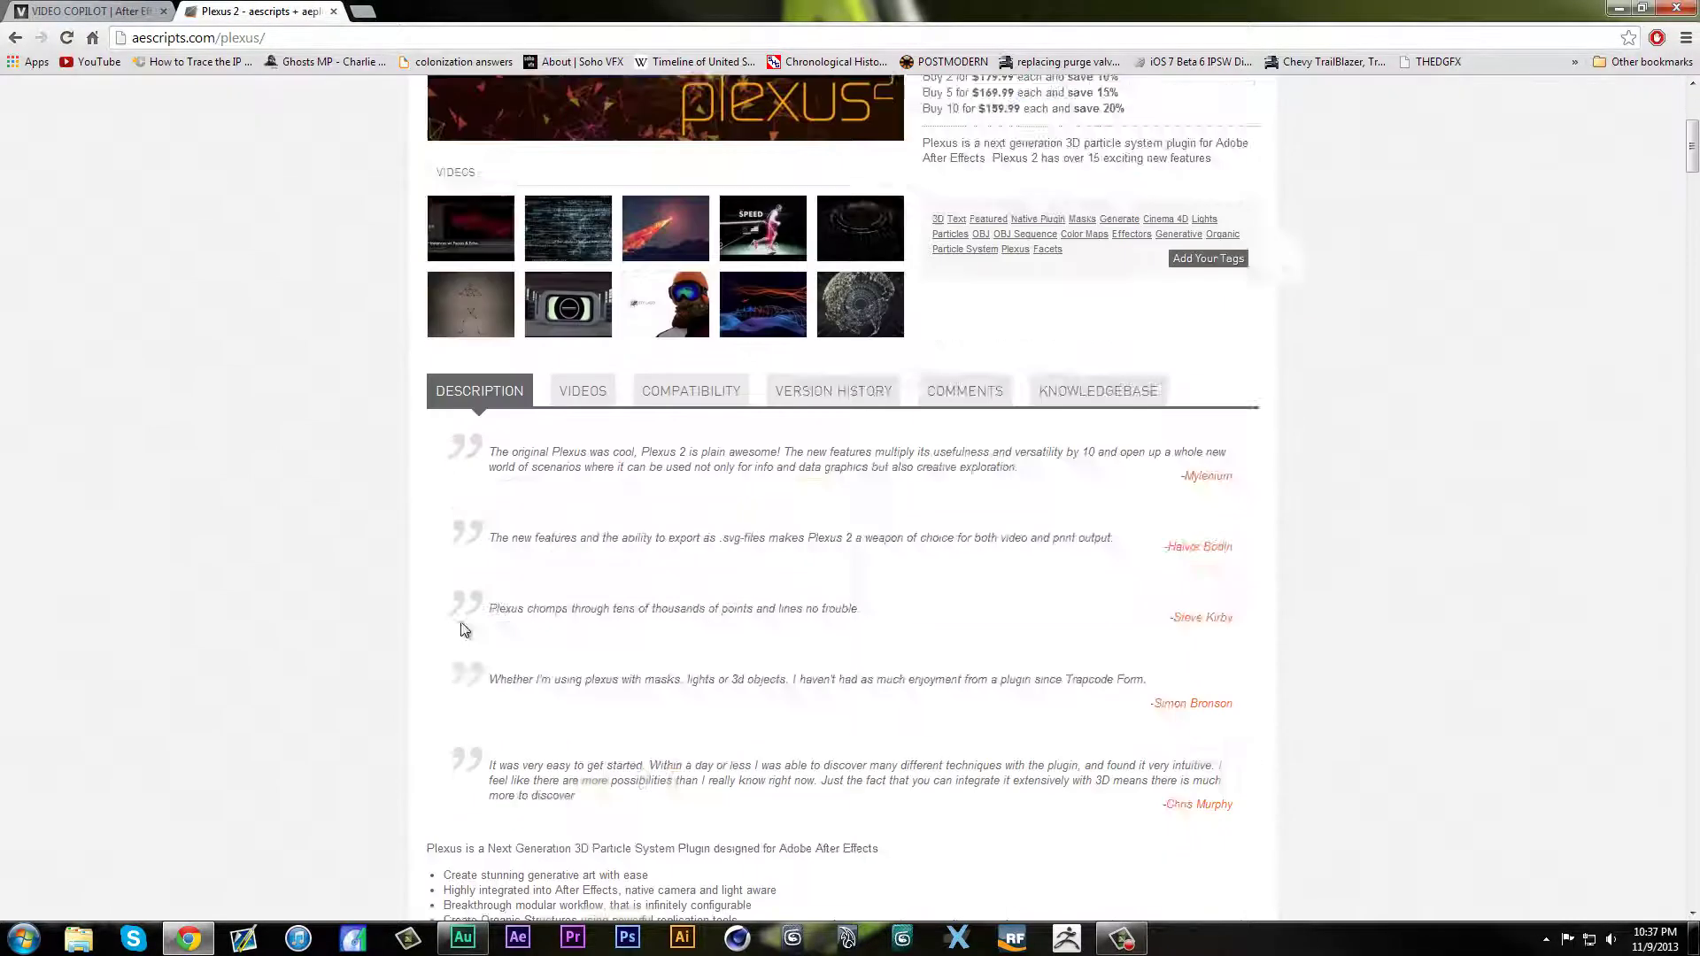
{"action": "scroll", "coordinate": [461, 655], "scroll_direction": "up", "scroll_amount": 5}
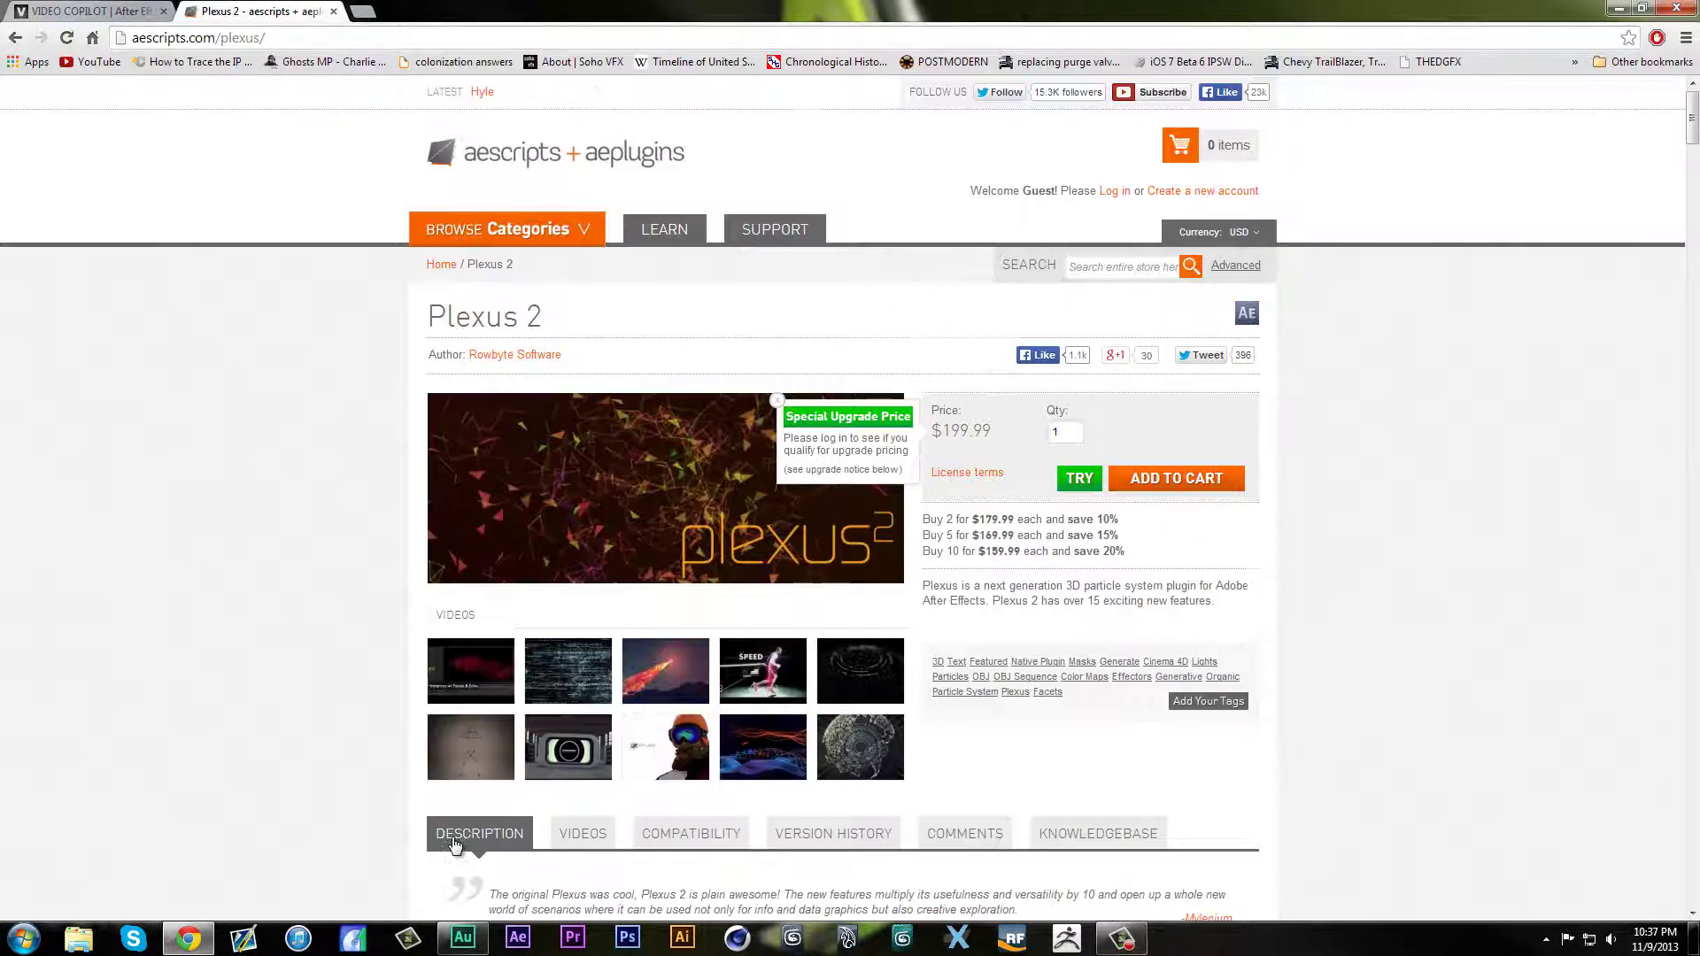
{"action": "left_click", "coordinate": [776, 404]}
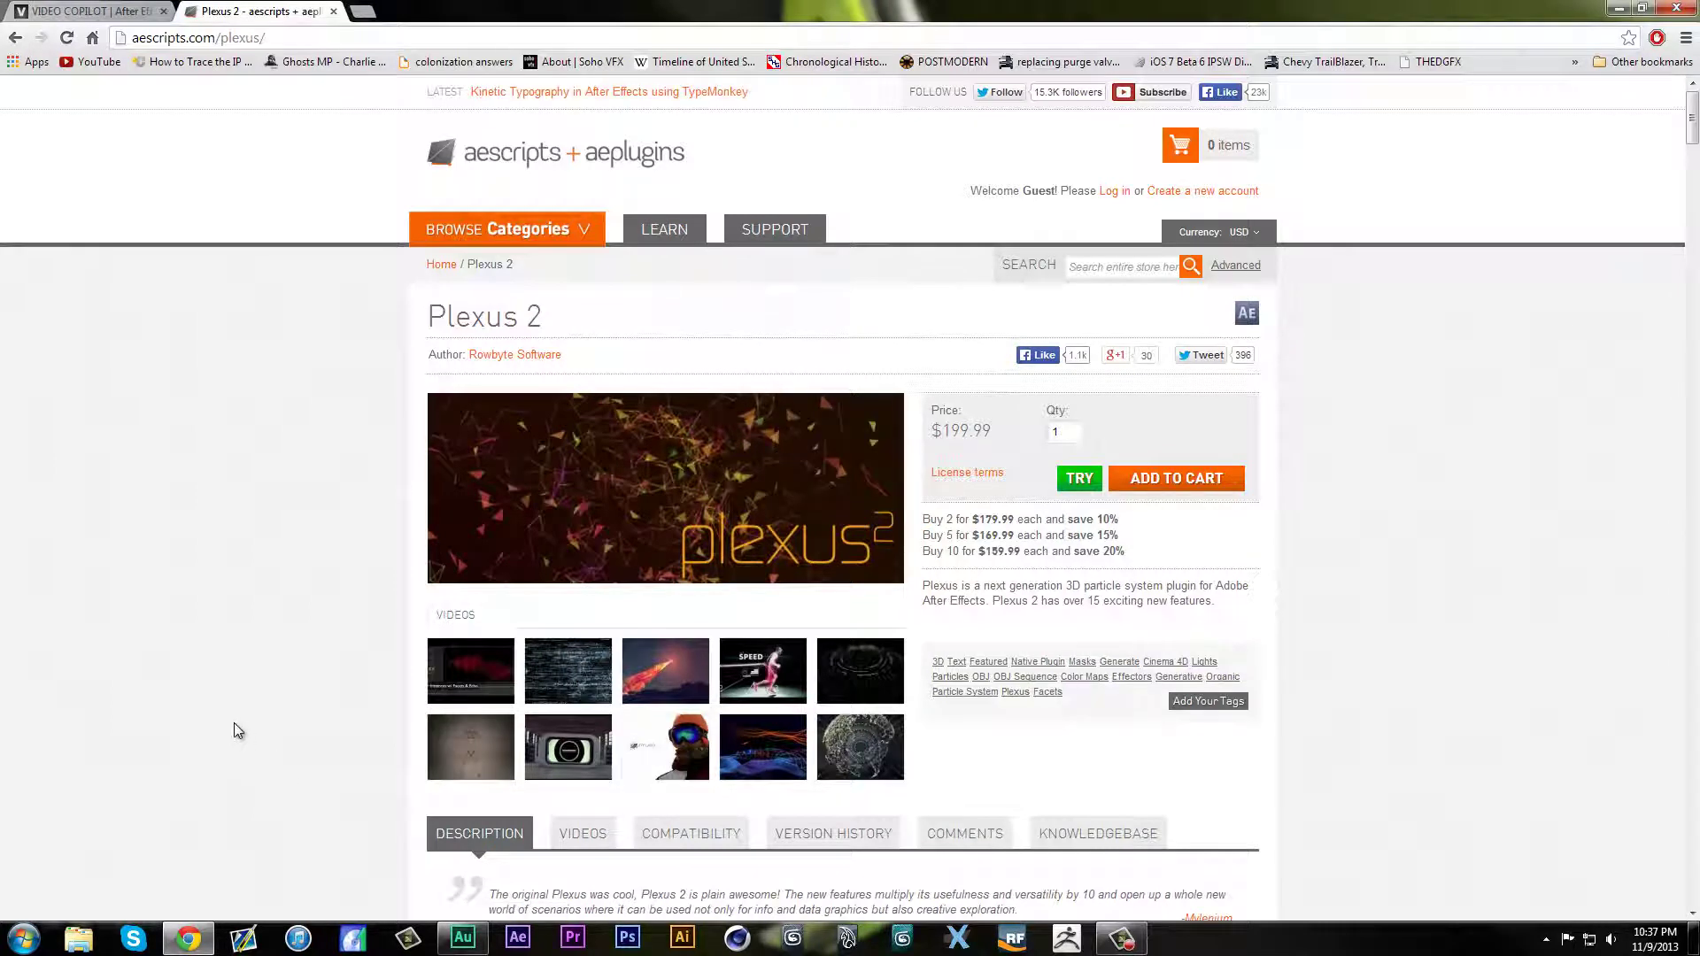
Step: Examine the Plexus 2 description, new features and sample videos, and close the page and browser
{"action": "scroll", "coordinate": [247, 732], "scroll_direction": "down", "scroll_amount": 15}
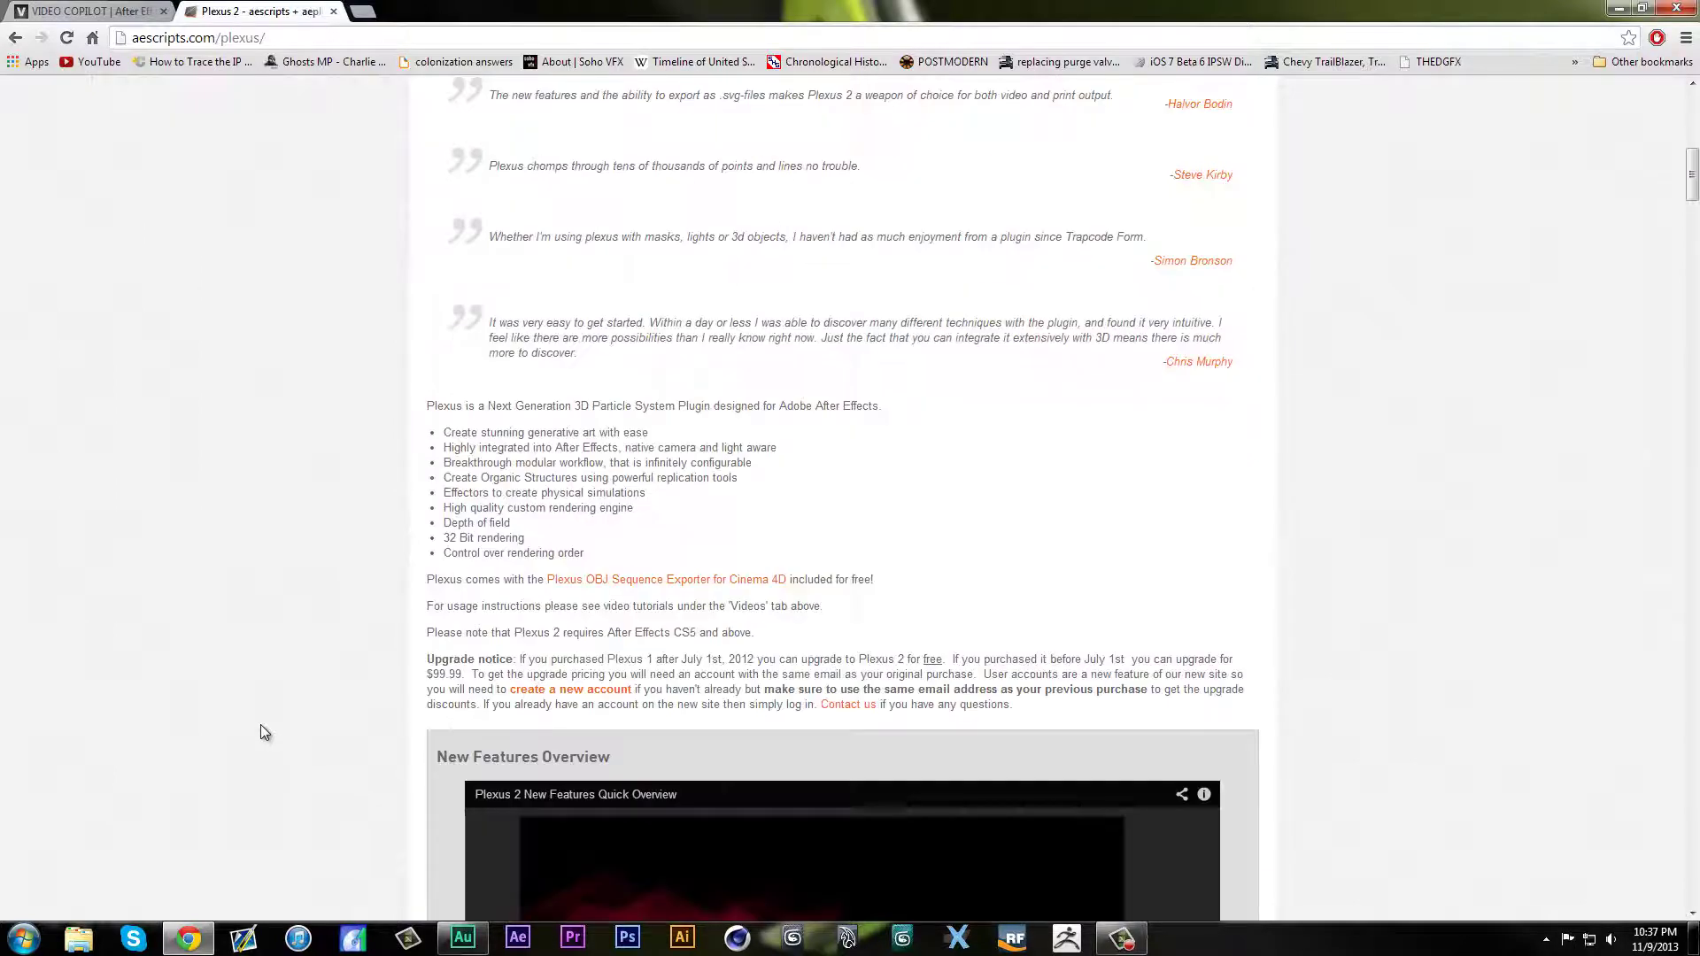
{"action": "scroll", "coordinate": [347, 722], "scroll_direction": "down", "scroll_amount": 12}
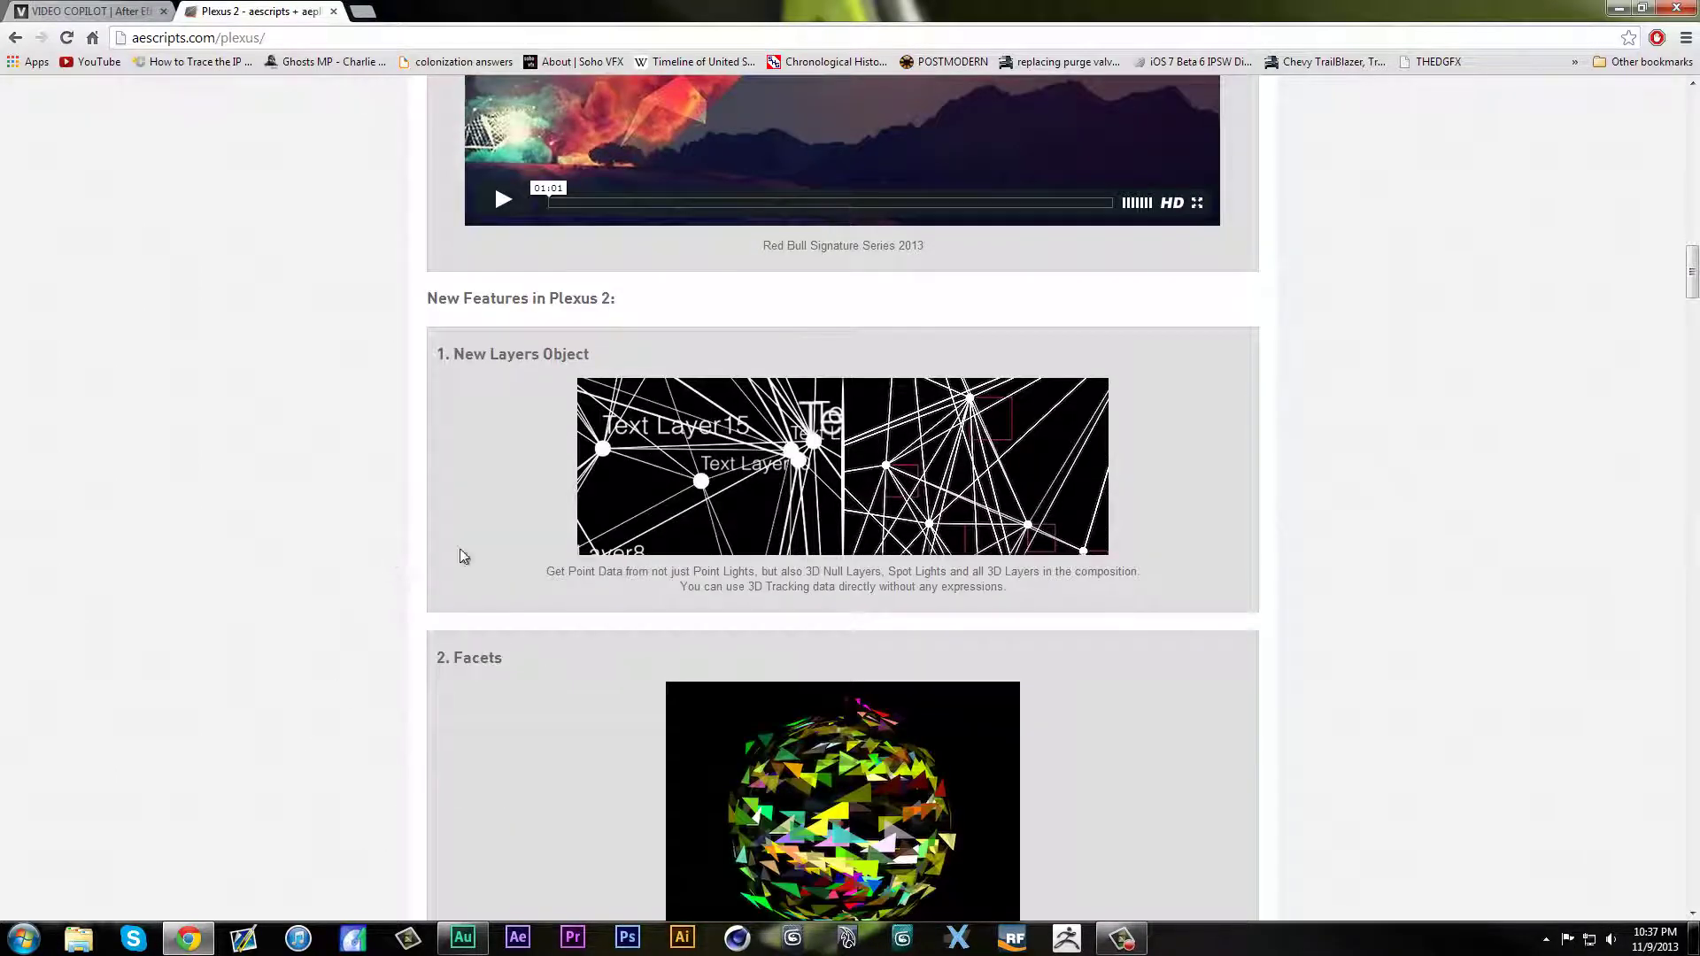
{"action": "scroll", "coordinate": [346, 540], "scroll_direction": "down", "scroll_amount": 6}
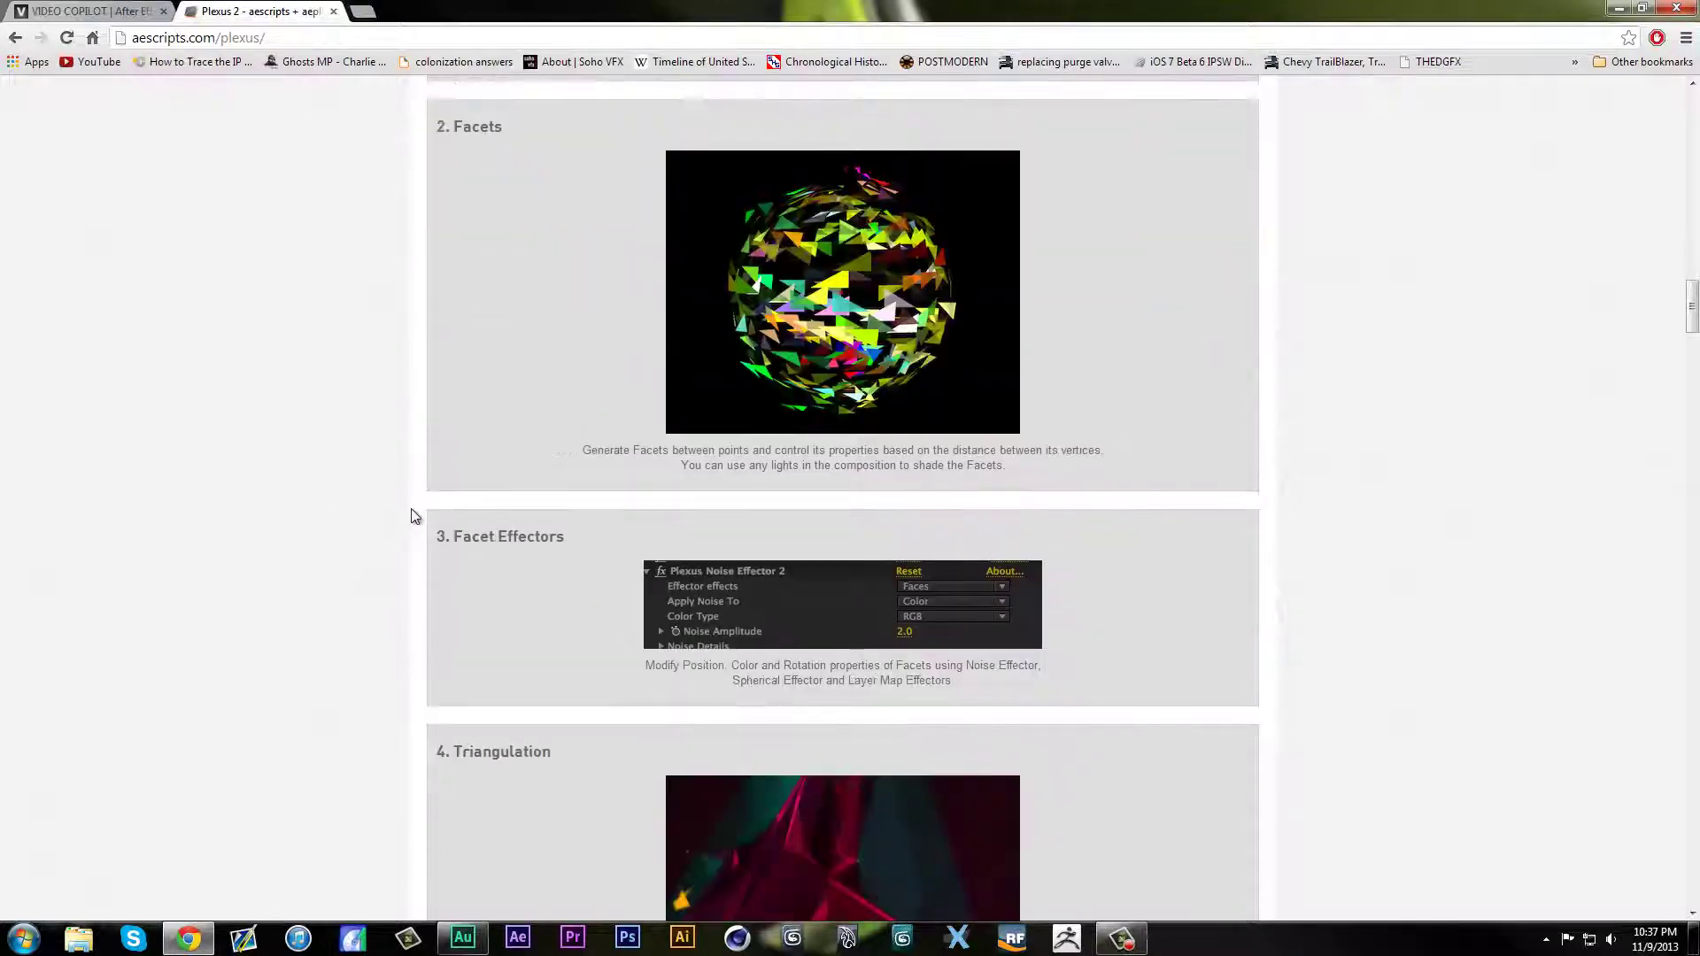
{"action": "scroll", "coordinate": [443, 604], "scroll_direction": "down", "scroll_amount": 4}
{"action": "scroll", "coordinate": [416, 638], "scroll_direction": "down", "scroll_amount": 5}
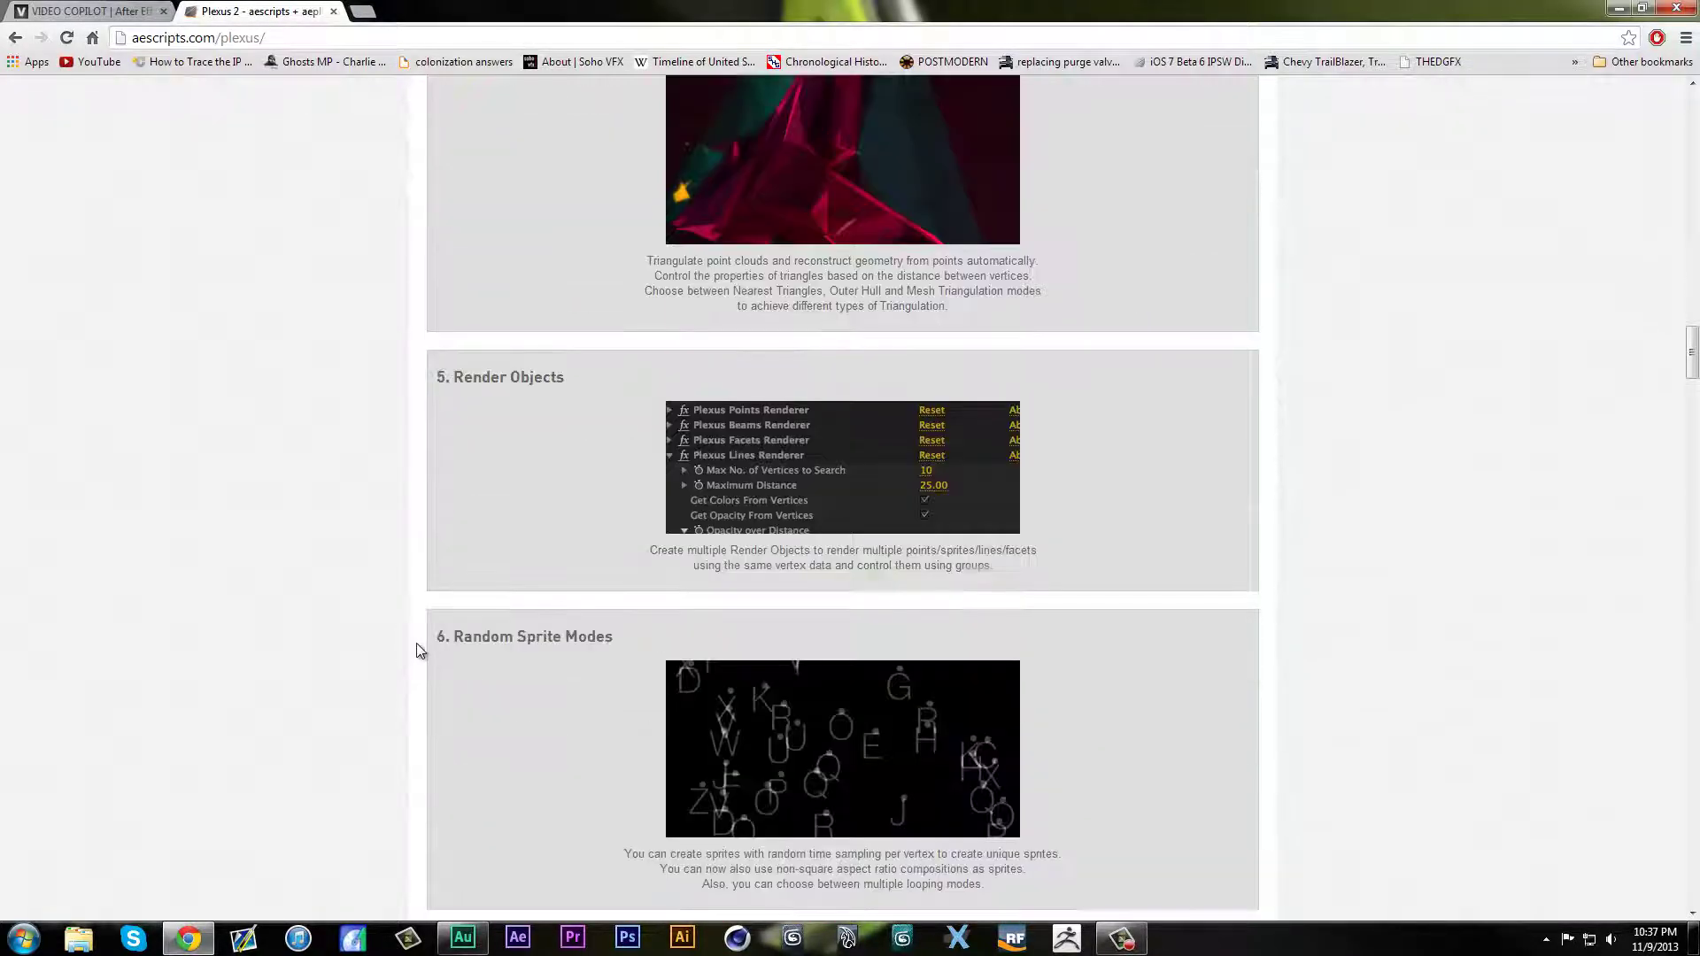
{"action": "scroll", "coordinate": [420, 650], "scroll_direction": "down", "scroll_amount": 9}
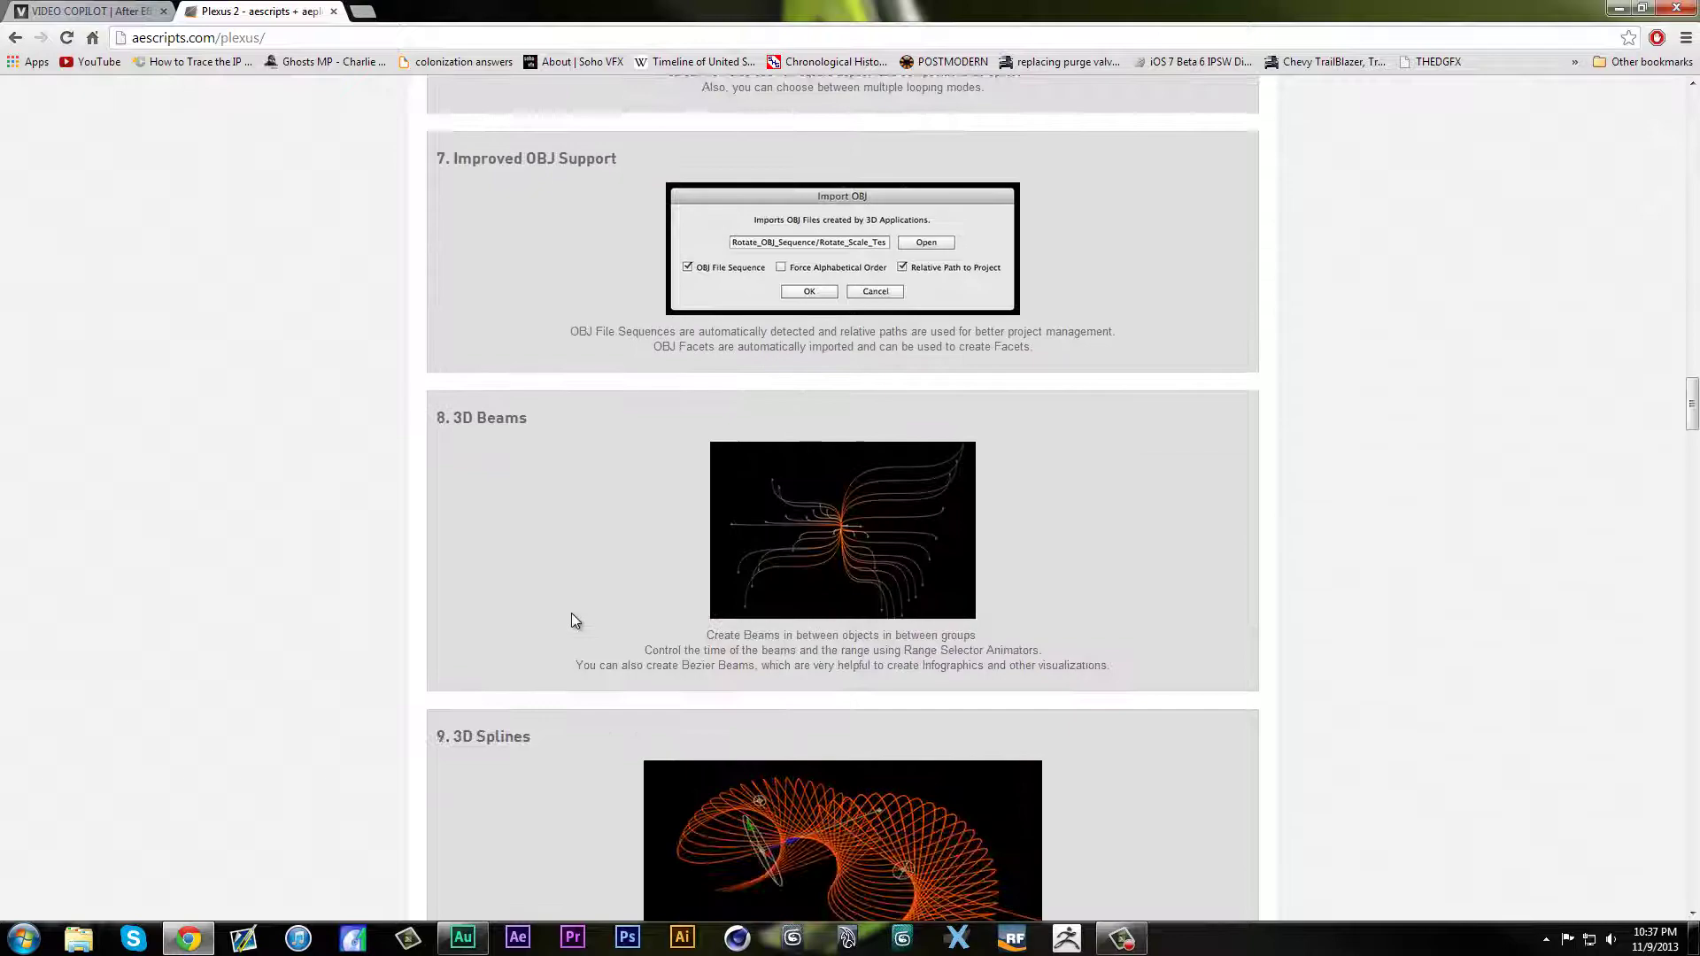
{"action": "scroll", "coordinate": [571, 620], "scroll_direction": "down", "scroll_amount": 2}
{"action": "scroll", "coordinate": [347, 620], "scroll_direction": "down", "scroll_amount": 4}
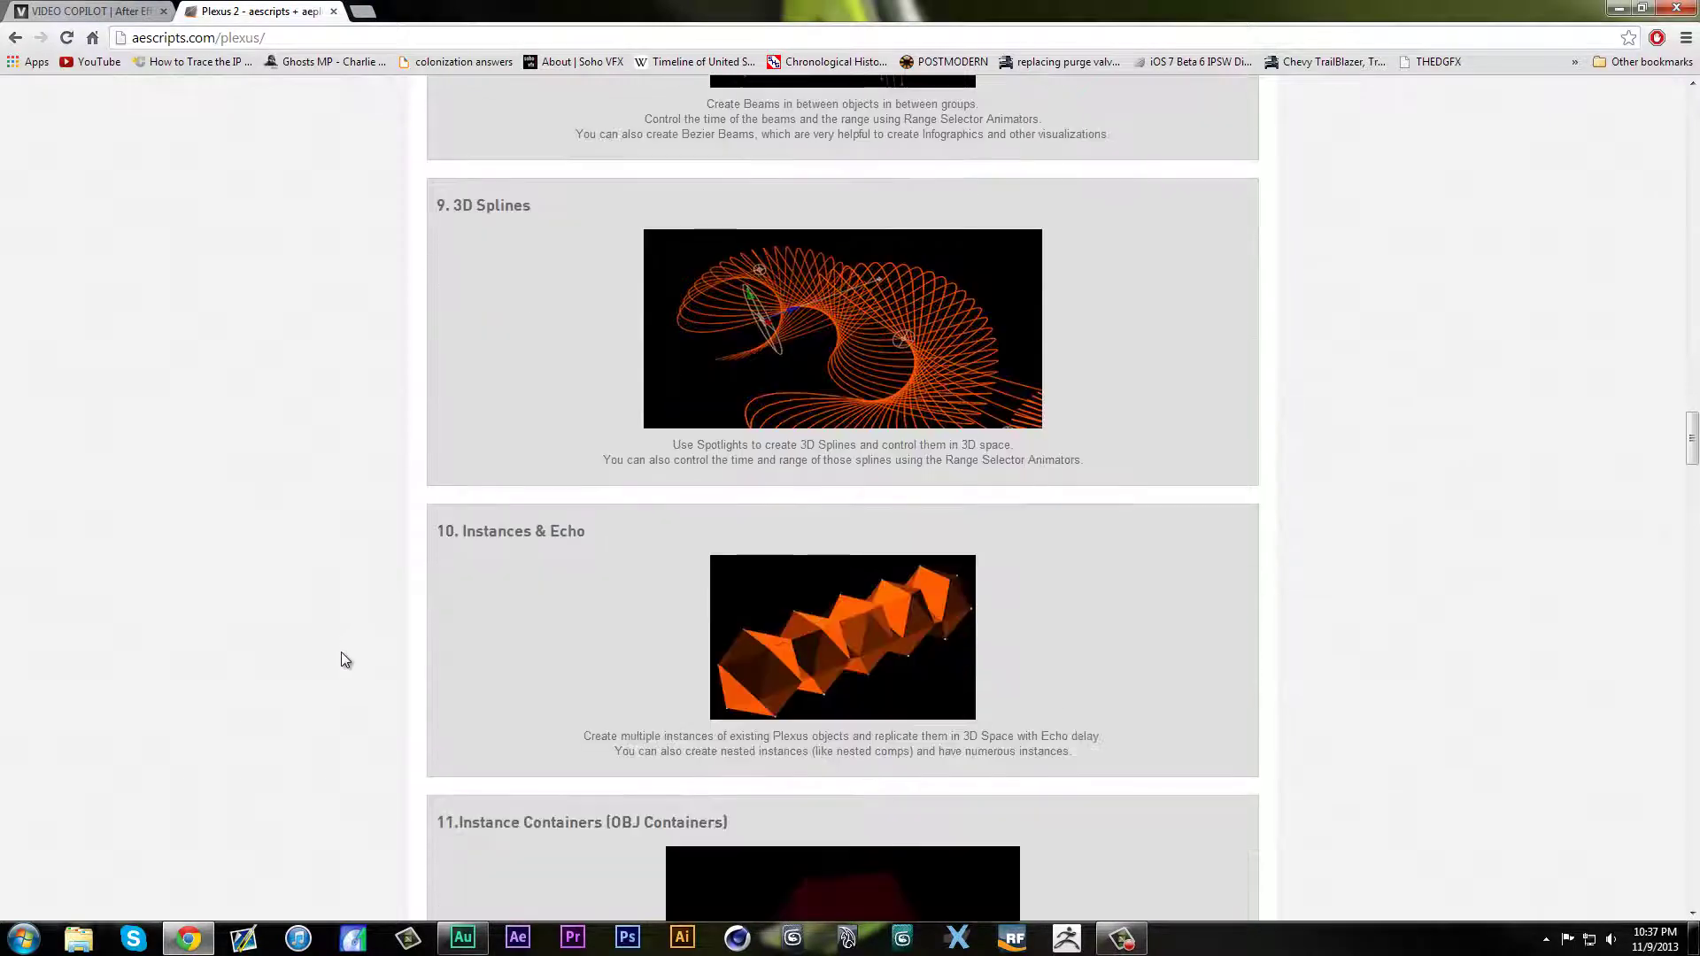
{"action": "scroll", "coordinate": [364, 630], "scroll_direction": "down", "scroll_amount": 8}
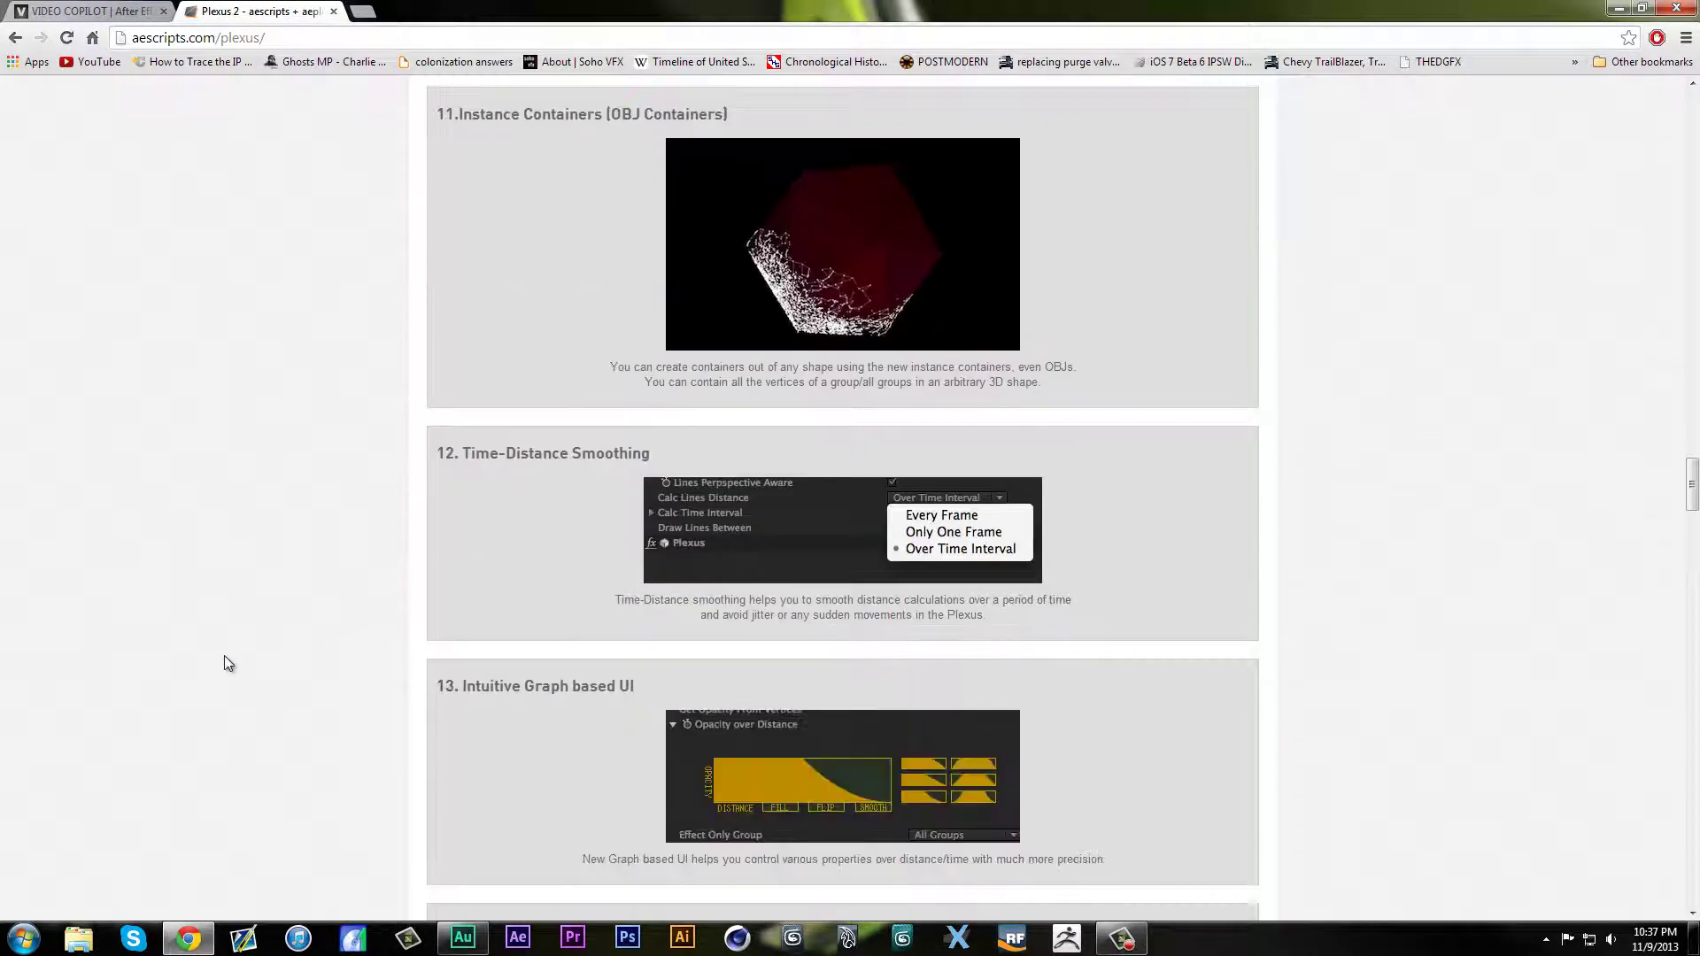
{"action": "scroll", "coordinate": [225, 656], "scroll_direction": "down", "scroll_amount": 20}
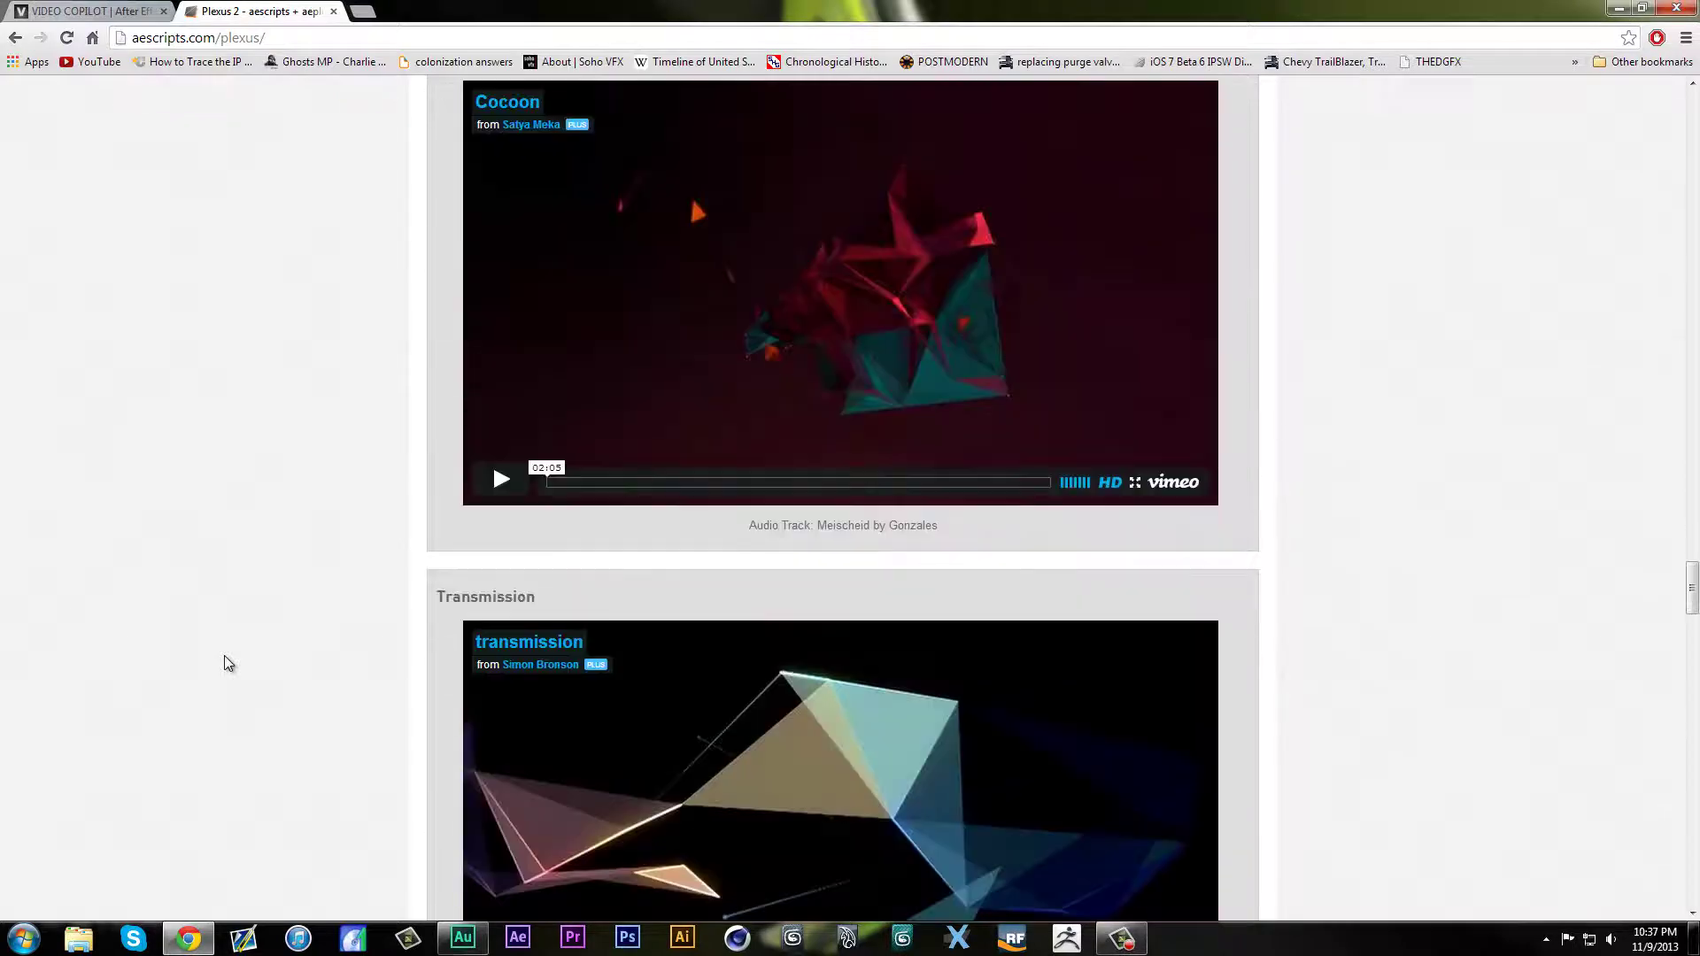
{"action": "scroll", "coordinate": [225, 656], "scroll_direction": "up", "scroll_amount": 20}
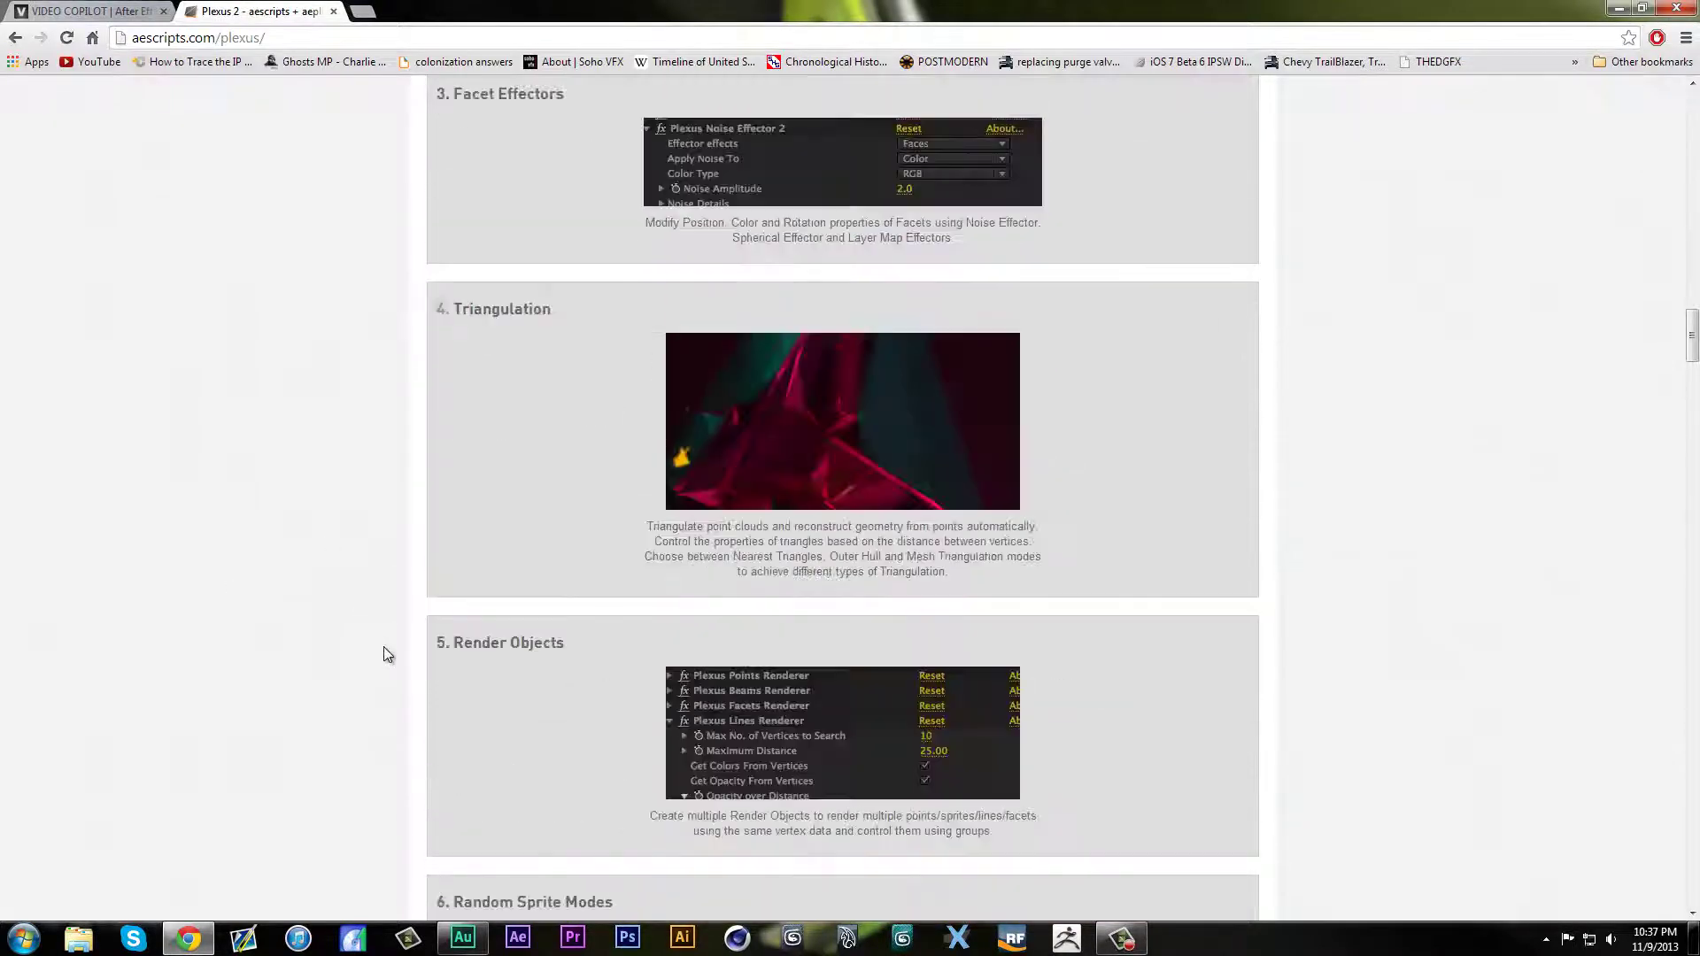
{"action": "scroll", "coordinate": [385, 655], "scroll_direction": "up", "scroll_amount": 20}
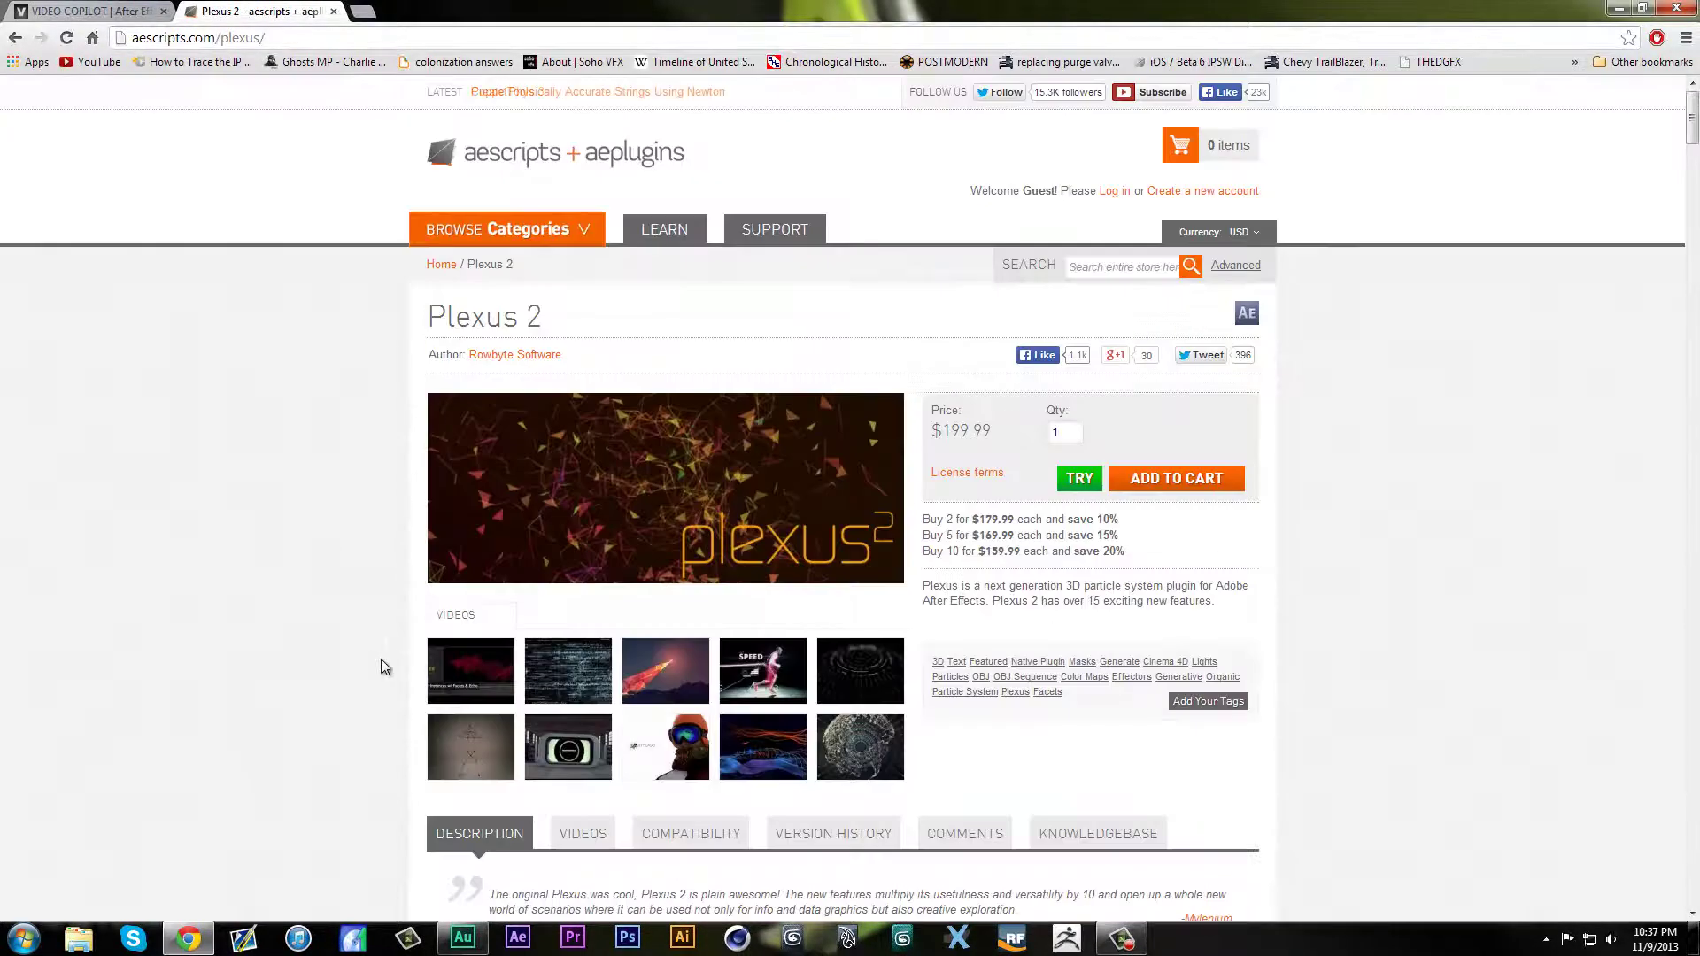
{"action": "left_click", "coordinate": [335, 12]}
{"action": "left_click", "coordinate": [1676, 8]}
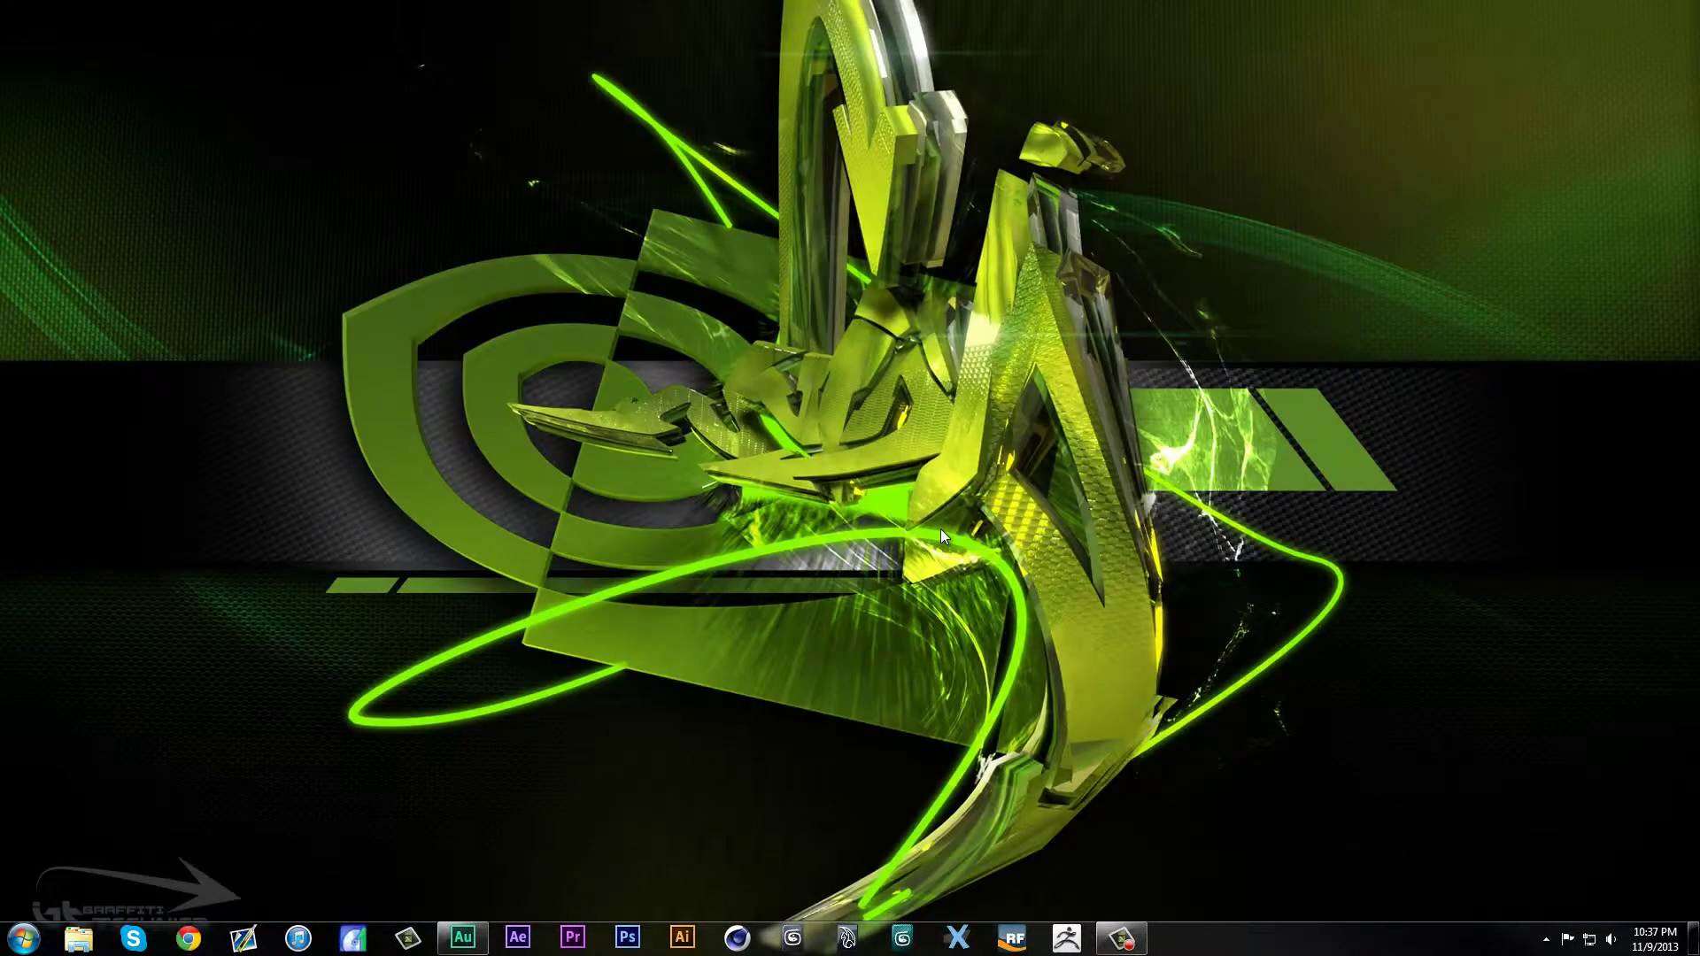
Step: Switch to After Effects and save the untitled project as Plexus Tutorial 2 in the 01. Plexus Tutorial folder
{"action": "left_click", "coordinate": [518, 937]}
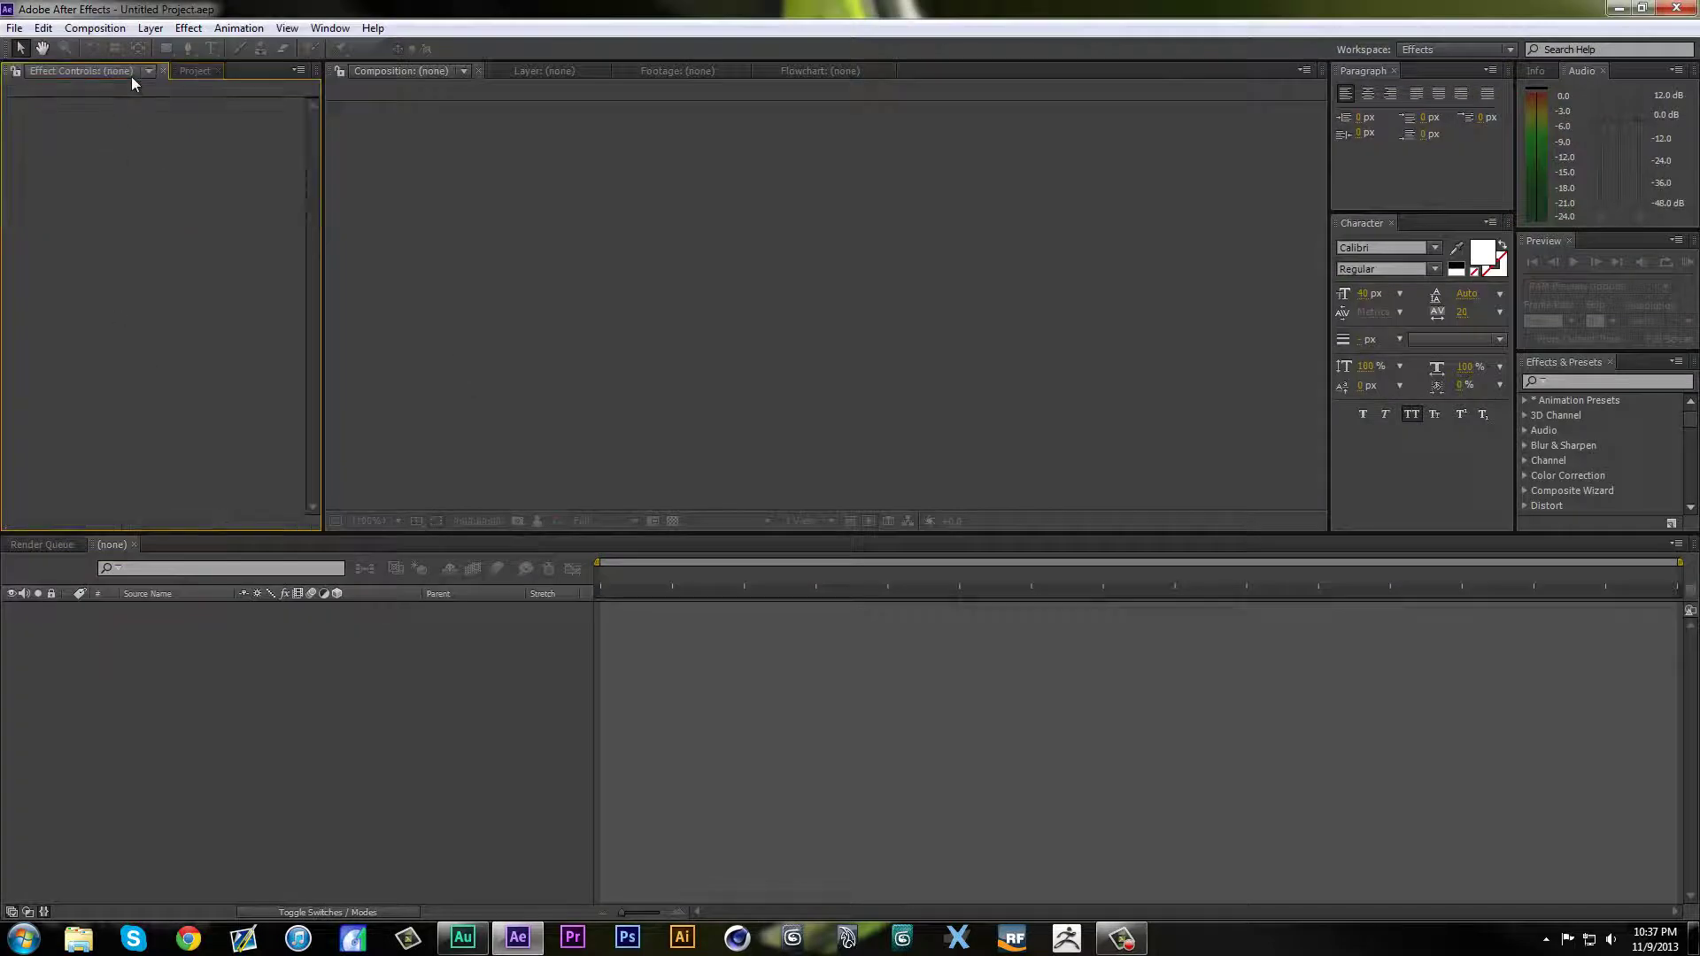
{"action": "left_click", "coordinate": [15, 29]}
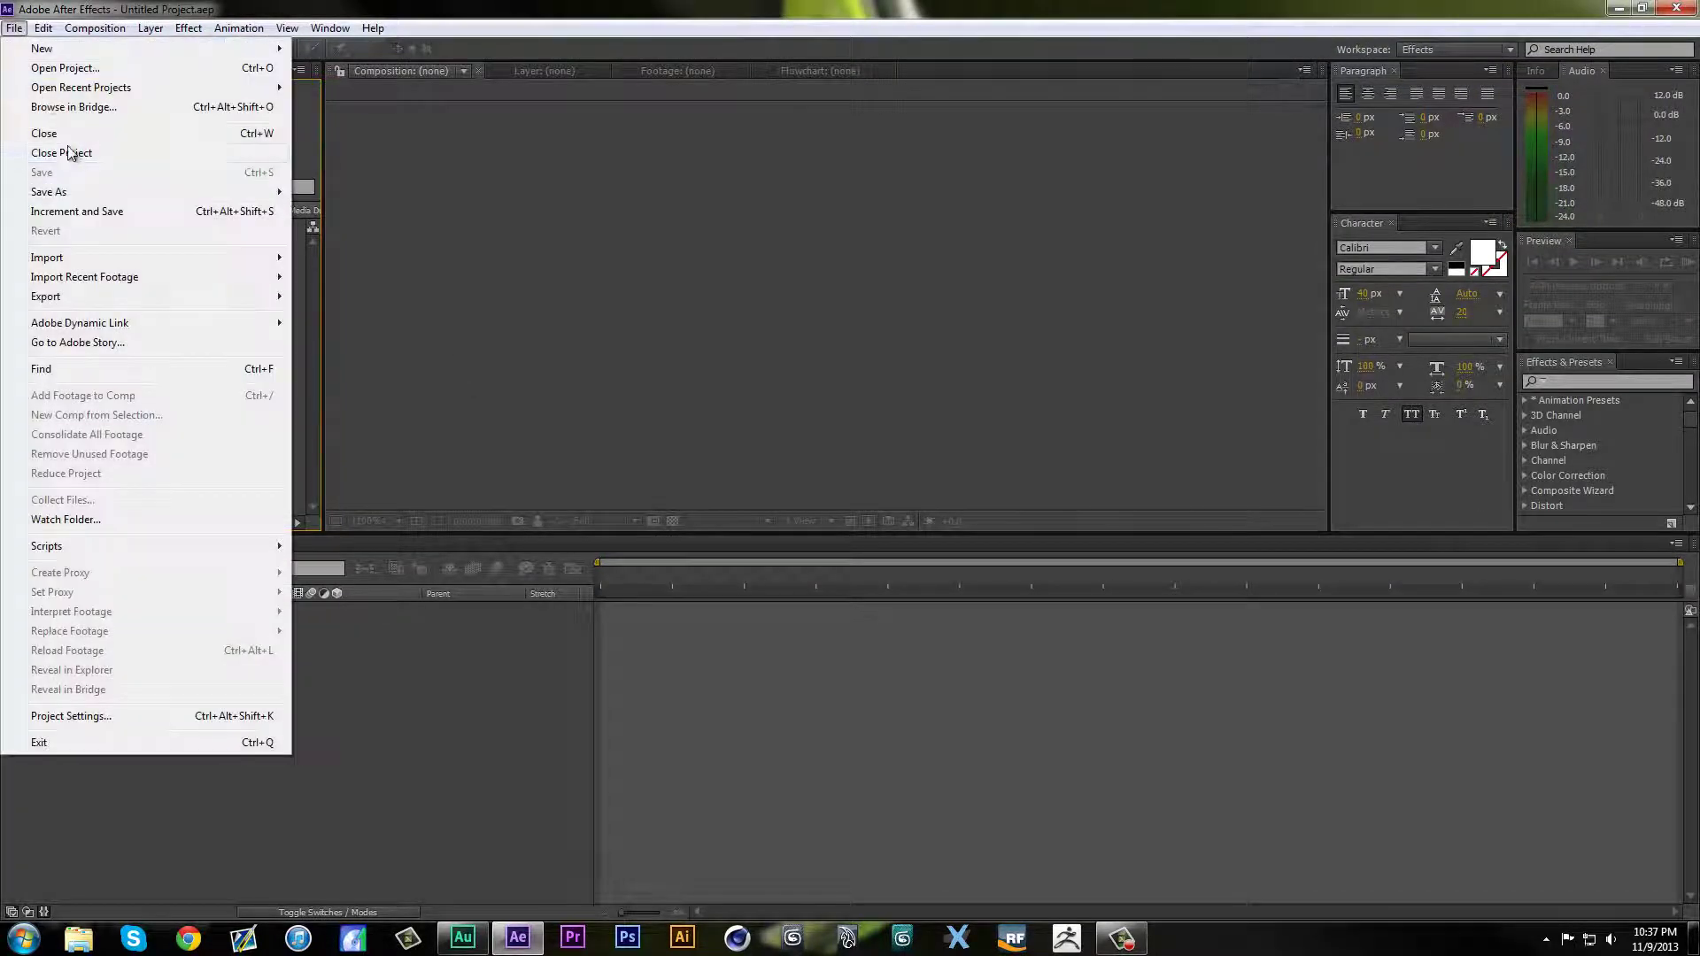
{"action": "mouse_move", "coordinate": [150, 191]}
{"action": "left_click", "coordinate": [384, 192]}
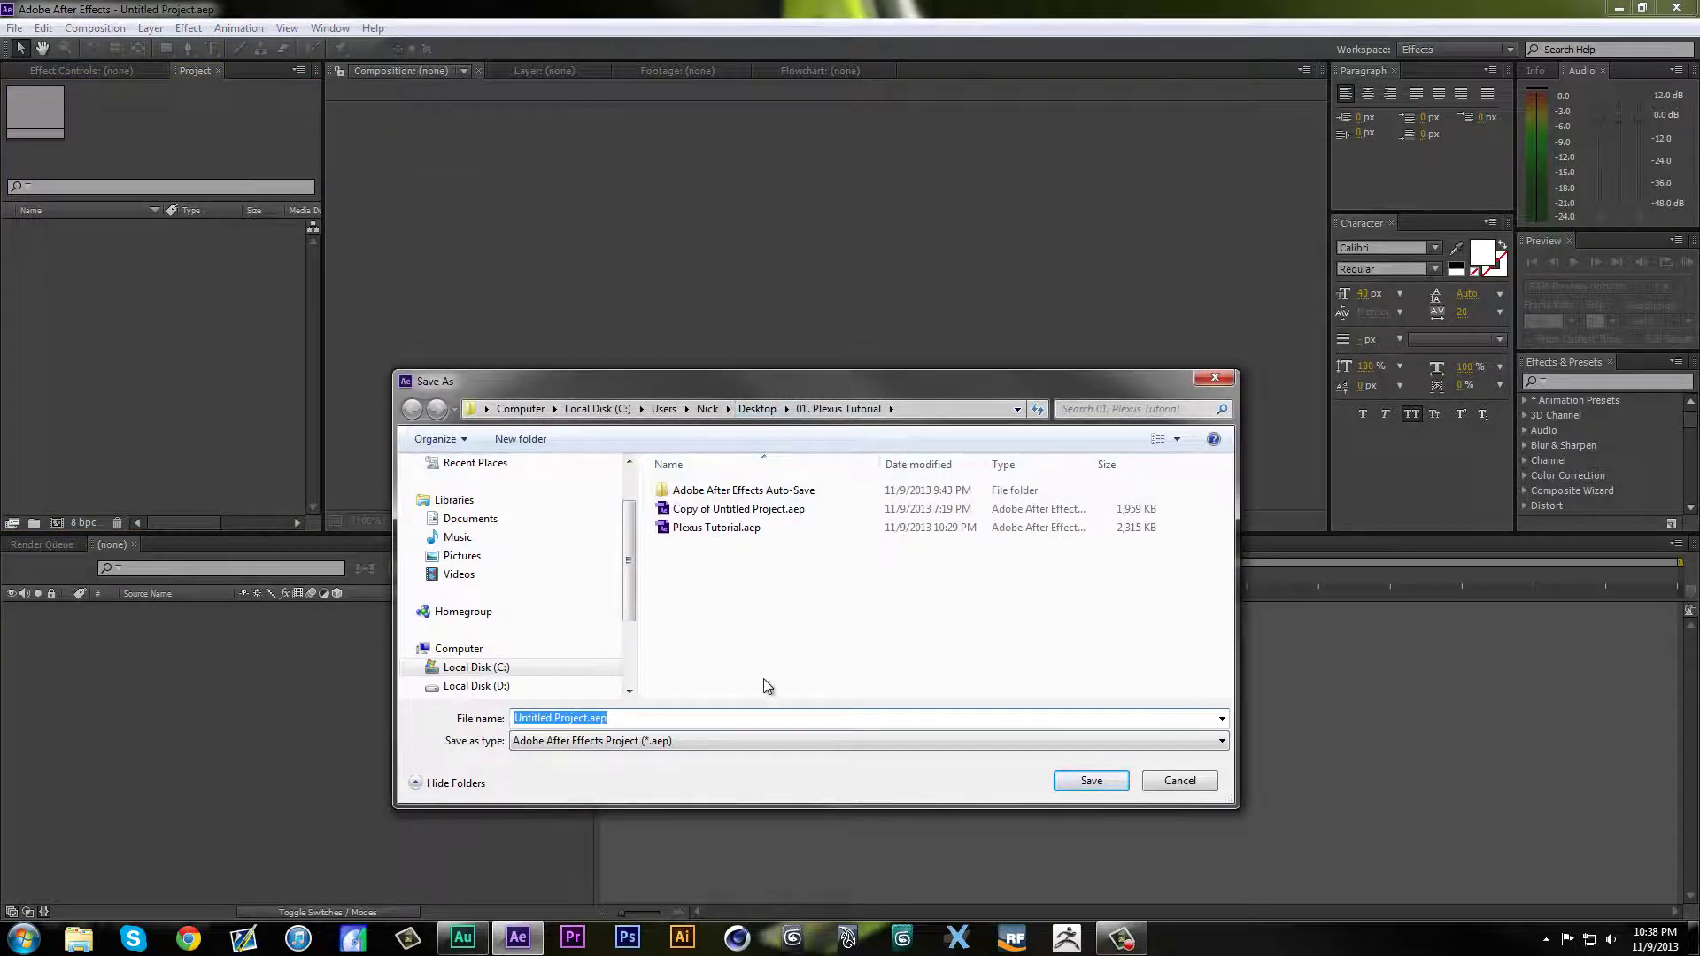
{"action": "type", "text": "Plexus"}
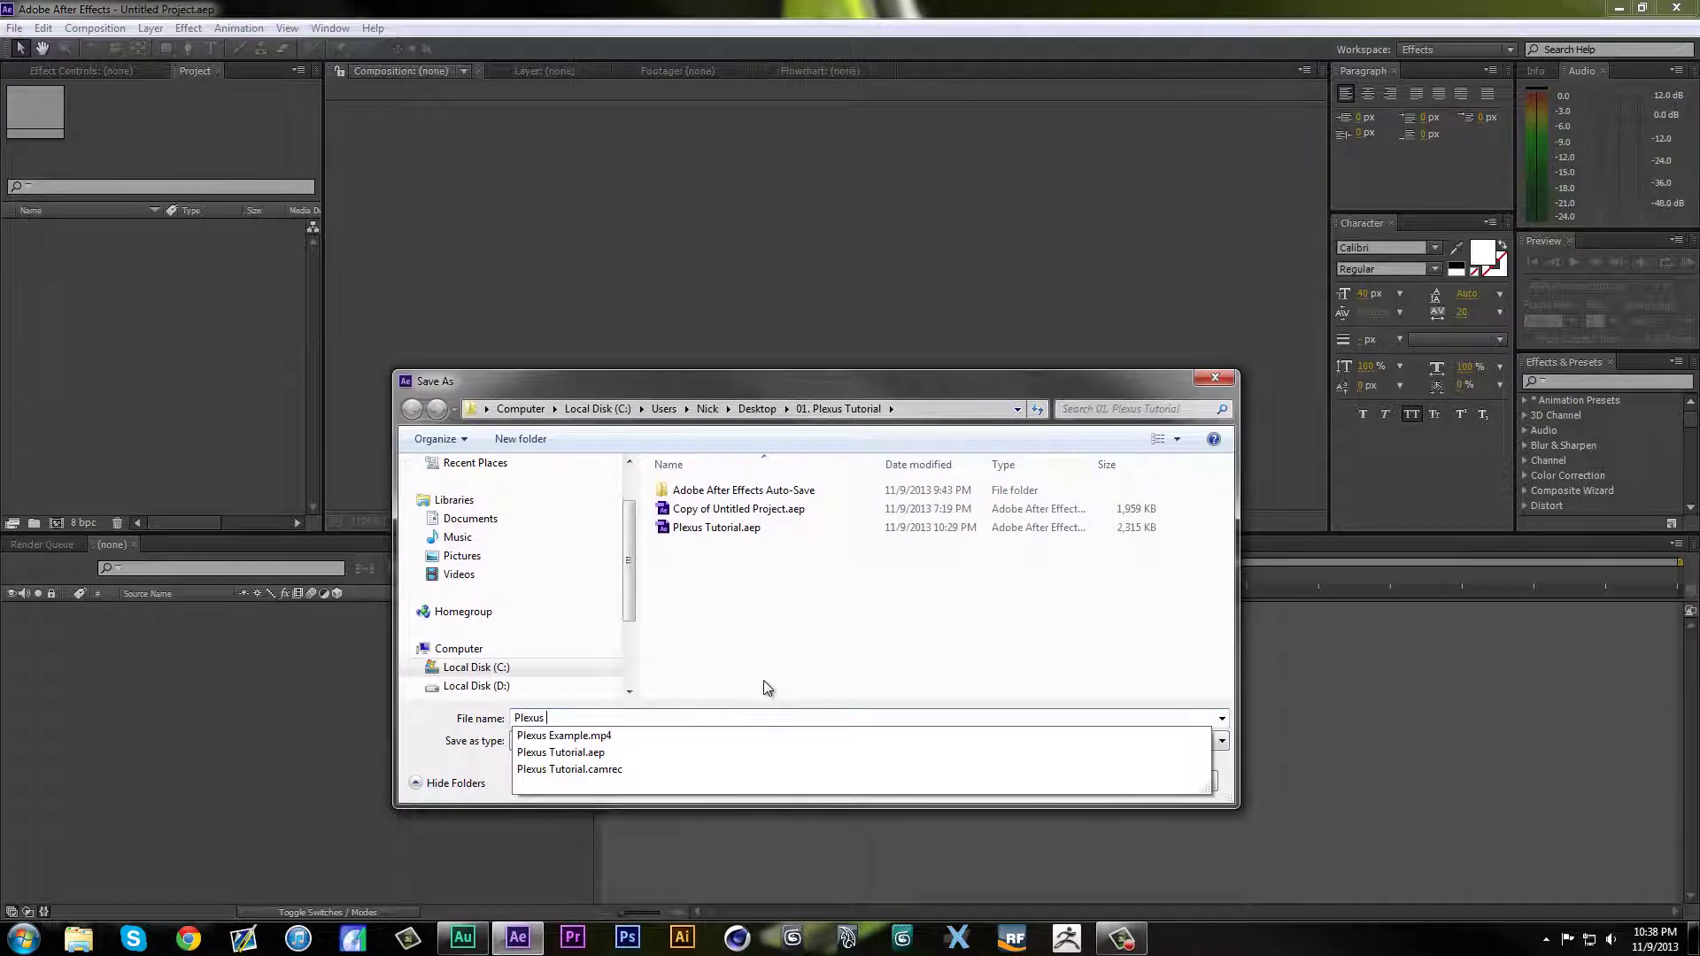
{"action": "type", "text": " Tu"}
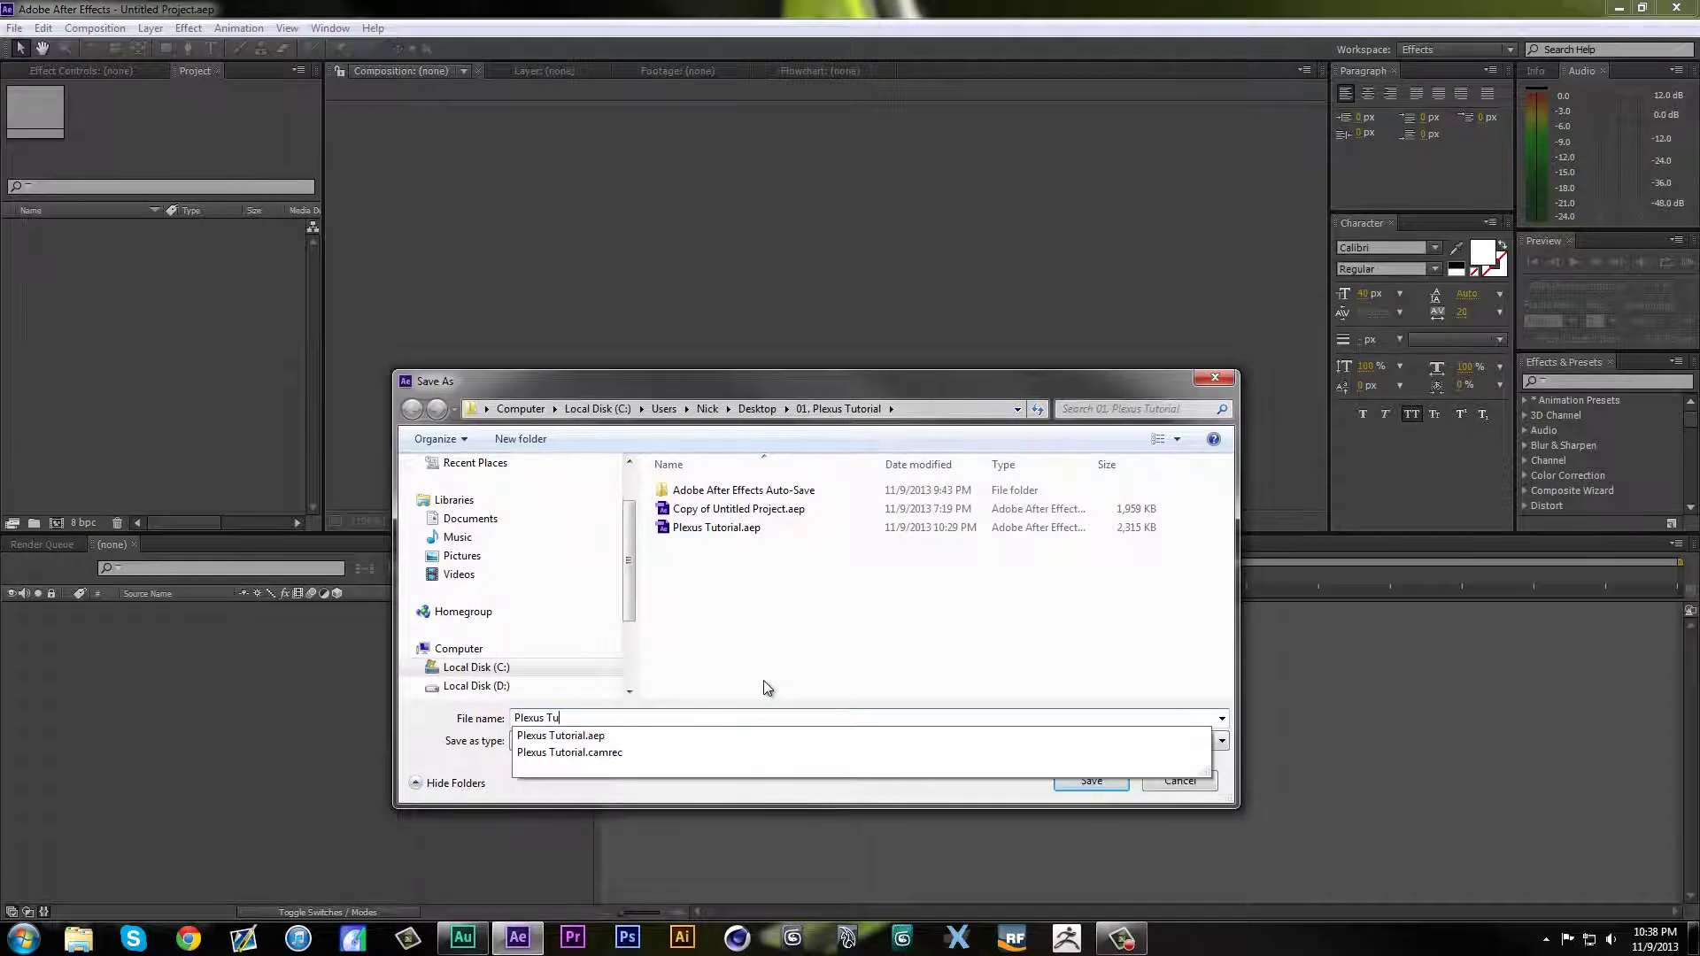
{"action": "type", "text": "torial "}
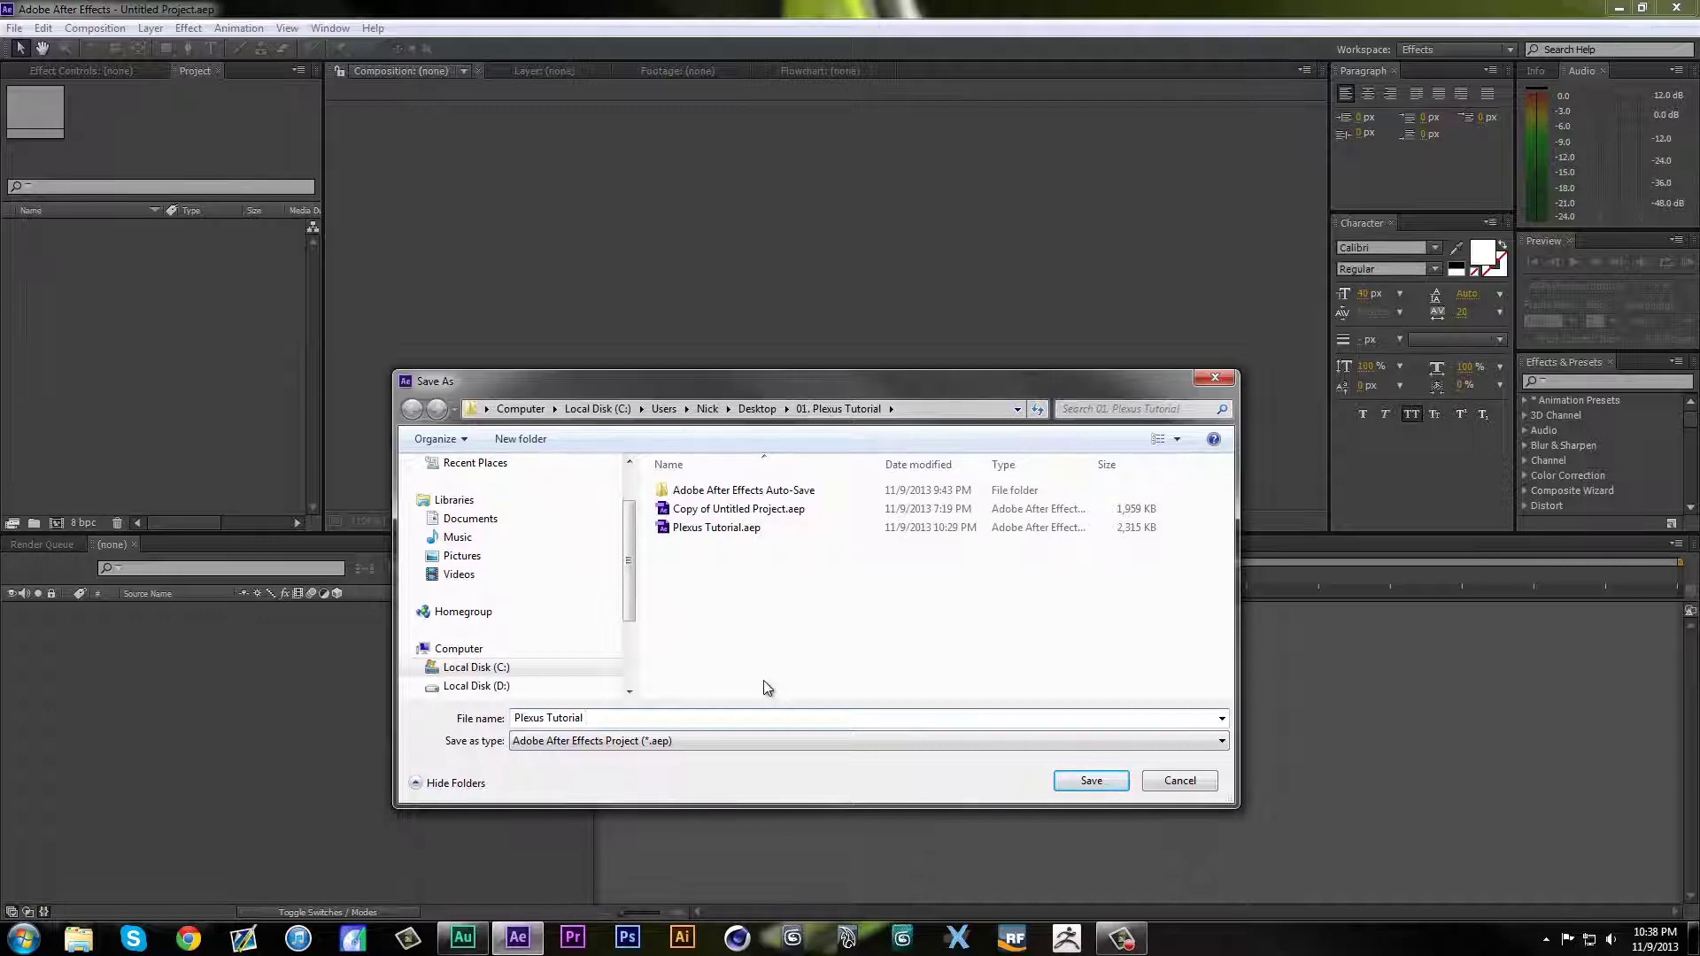
{"action": "type", "text": "2"}
{"action": "key", "text": "Return"}
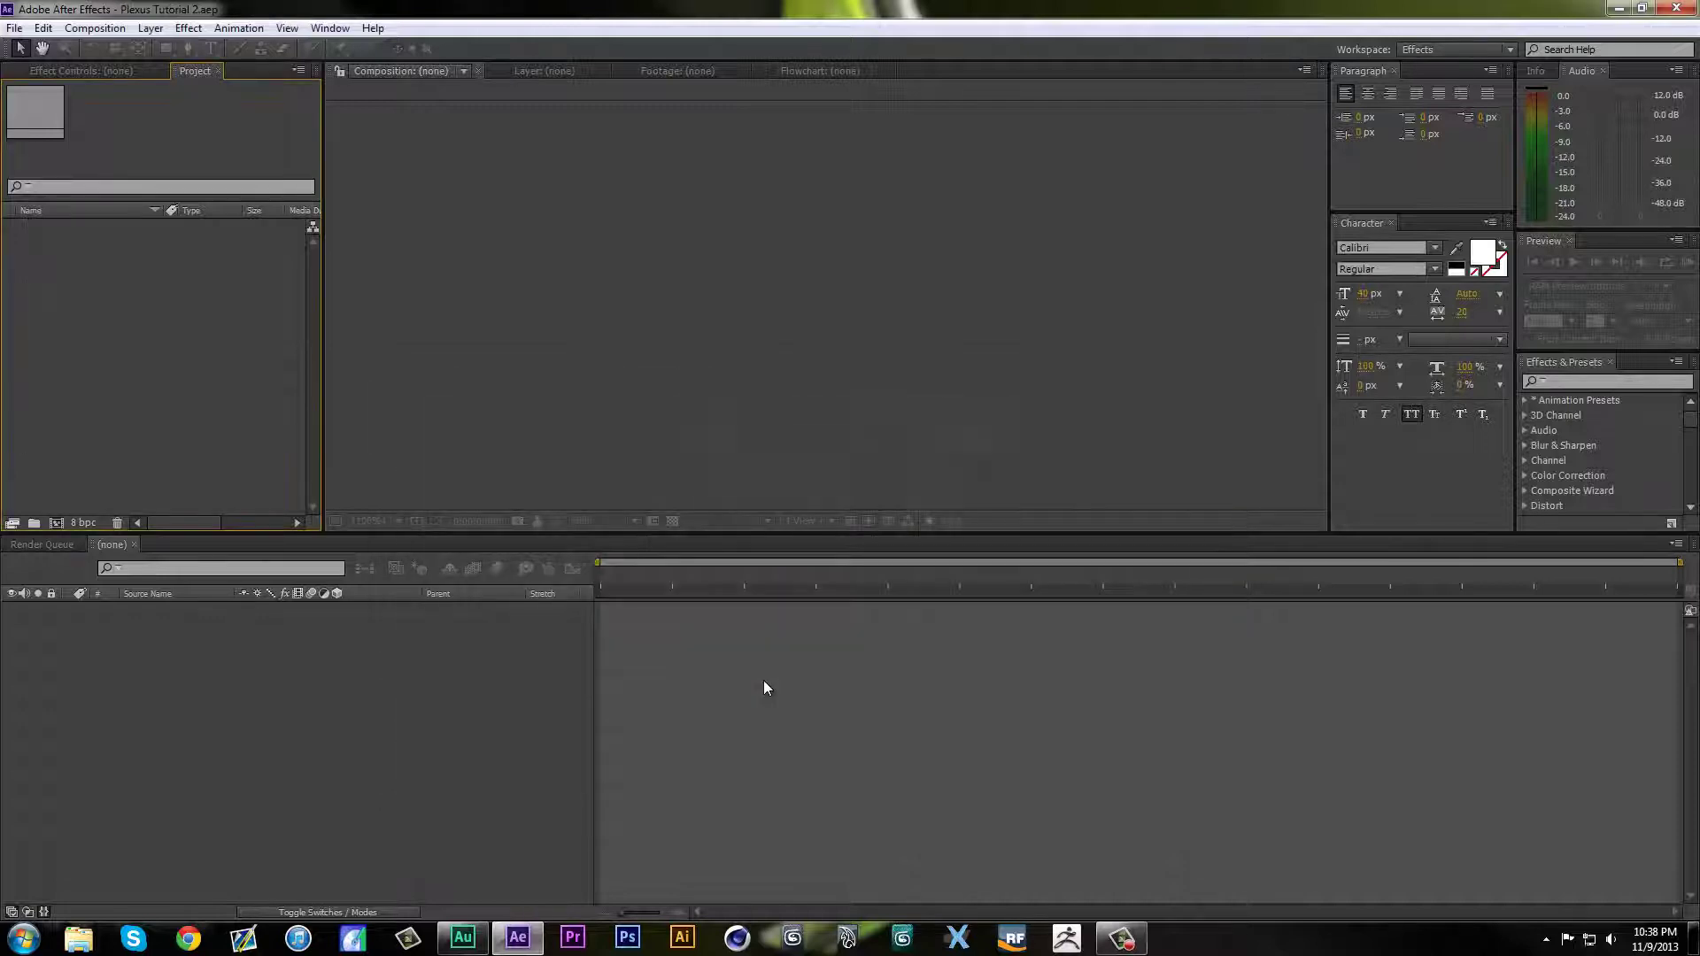
{"action": "double_click", "coordinate": [203, 315]}
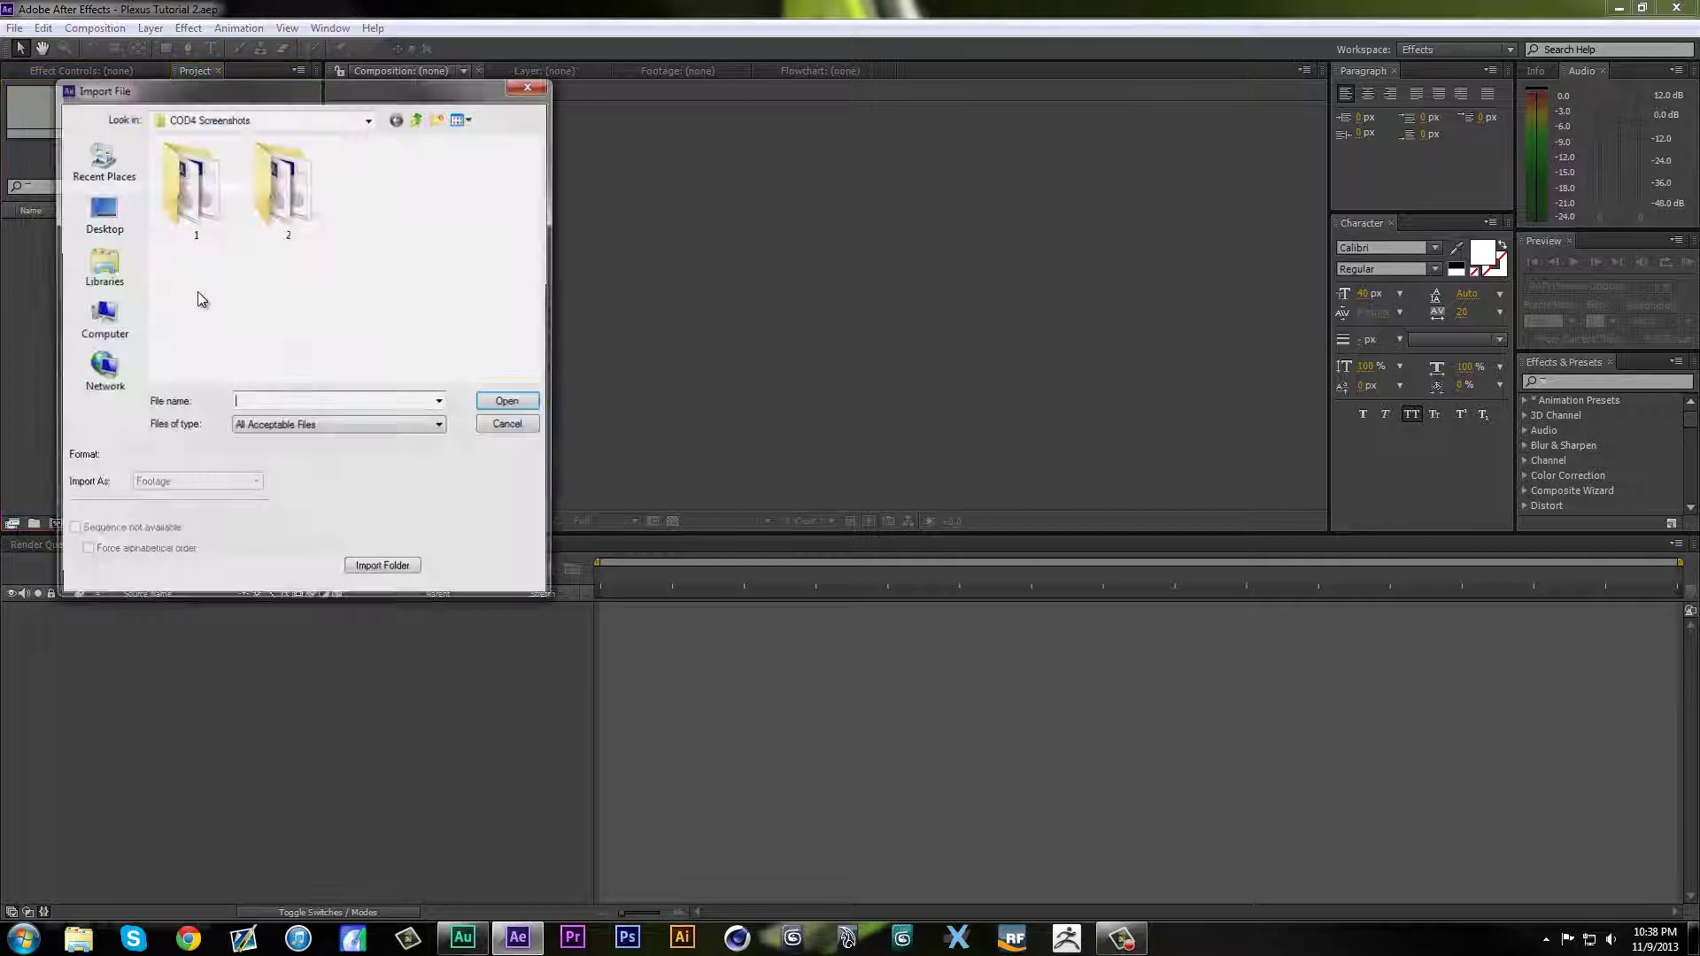
{"action": "left_click", "coordinate": [509, 426]}
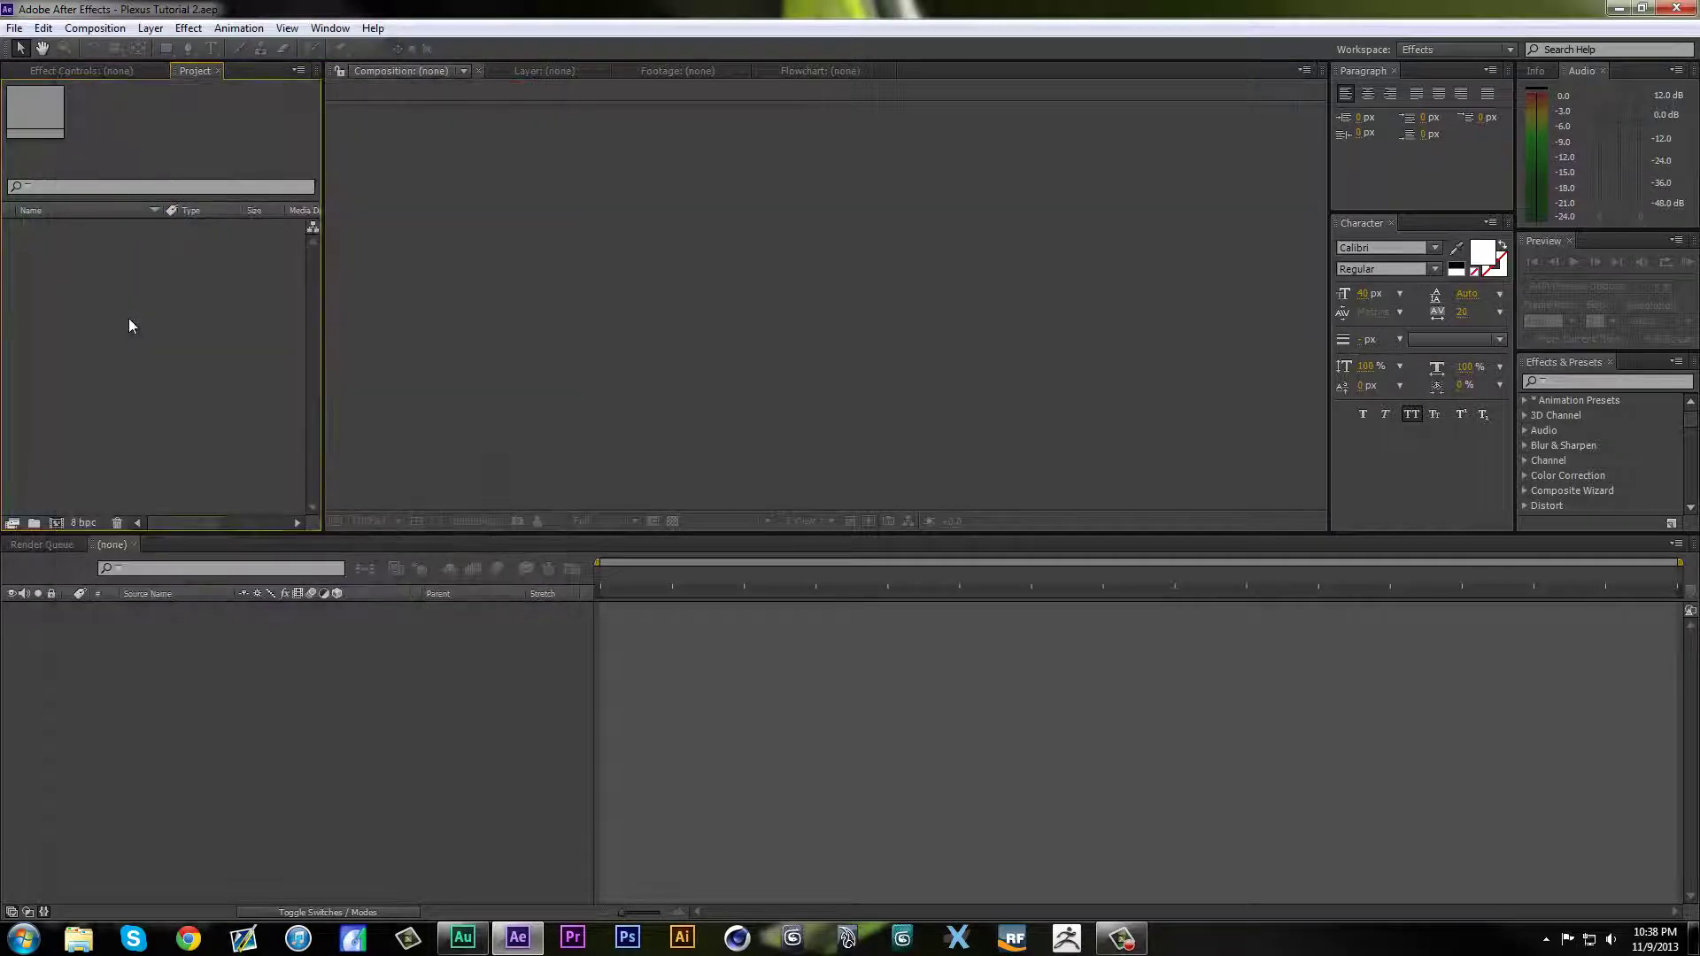
Step: Import the shot0000.tga image sequence from folder 2 inside COD4 Screenshots on the Desktop as footage
{"action": "double_click", "coordinate": [129, 317]}
{"action": "left_click", "coordinate": [88, 232]}
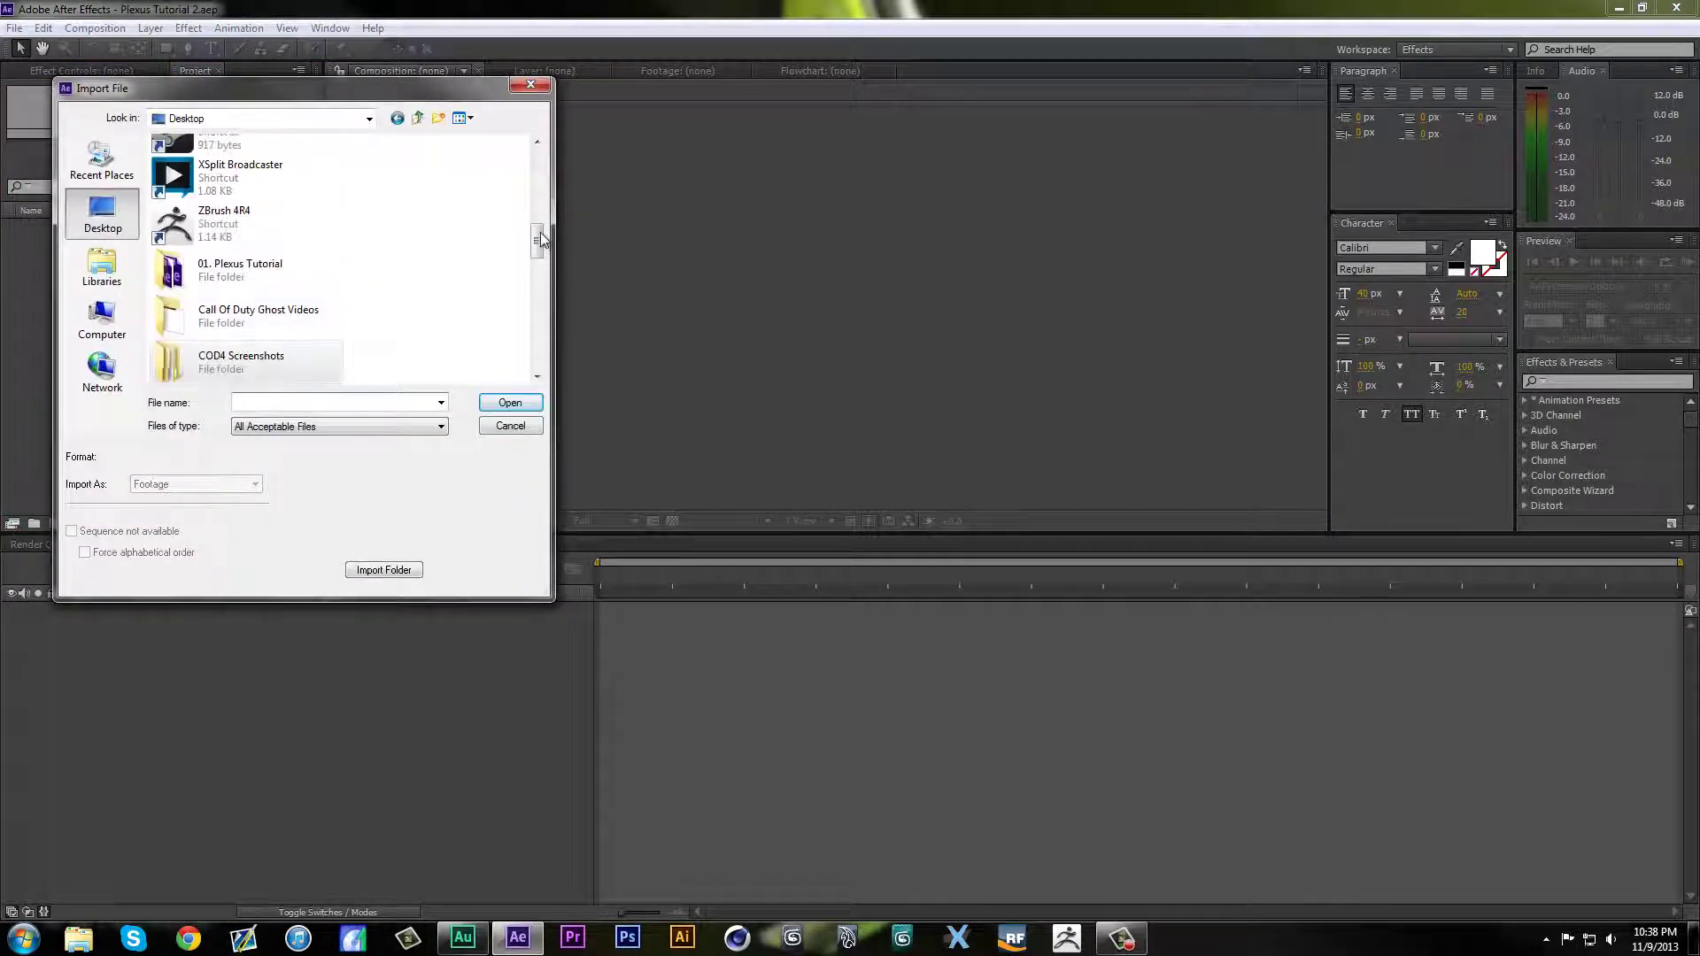
{"action": "mouse_move", "coordinate": [543, 236]}
{"action": "left_mouse_down"}
{"action": "mouse_move", "coordinate": [537, 322]}
{"action": "mouse_move", "coordinate": [499, 381]}
{"action": "mouse_move", "coordinate": [504, 209]}
{"action": "mouse_move", "coordinate": [532, 259]}
{"action": "left_mouse_up"}
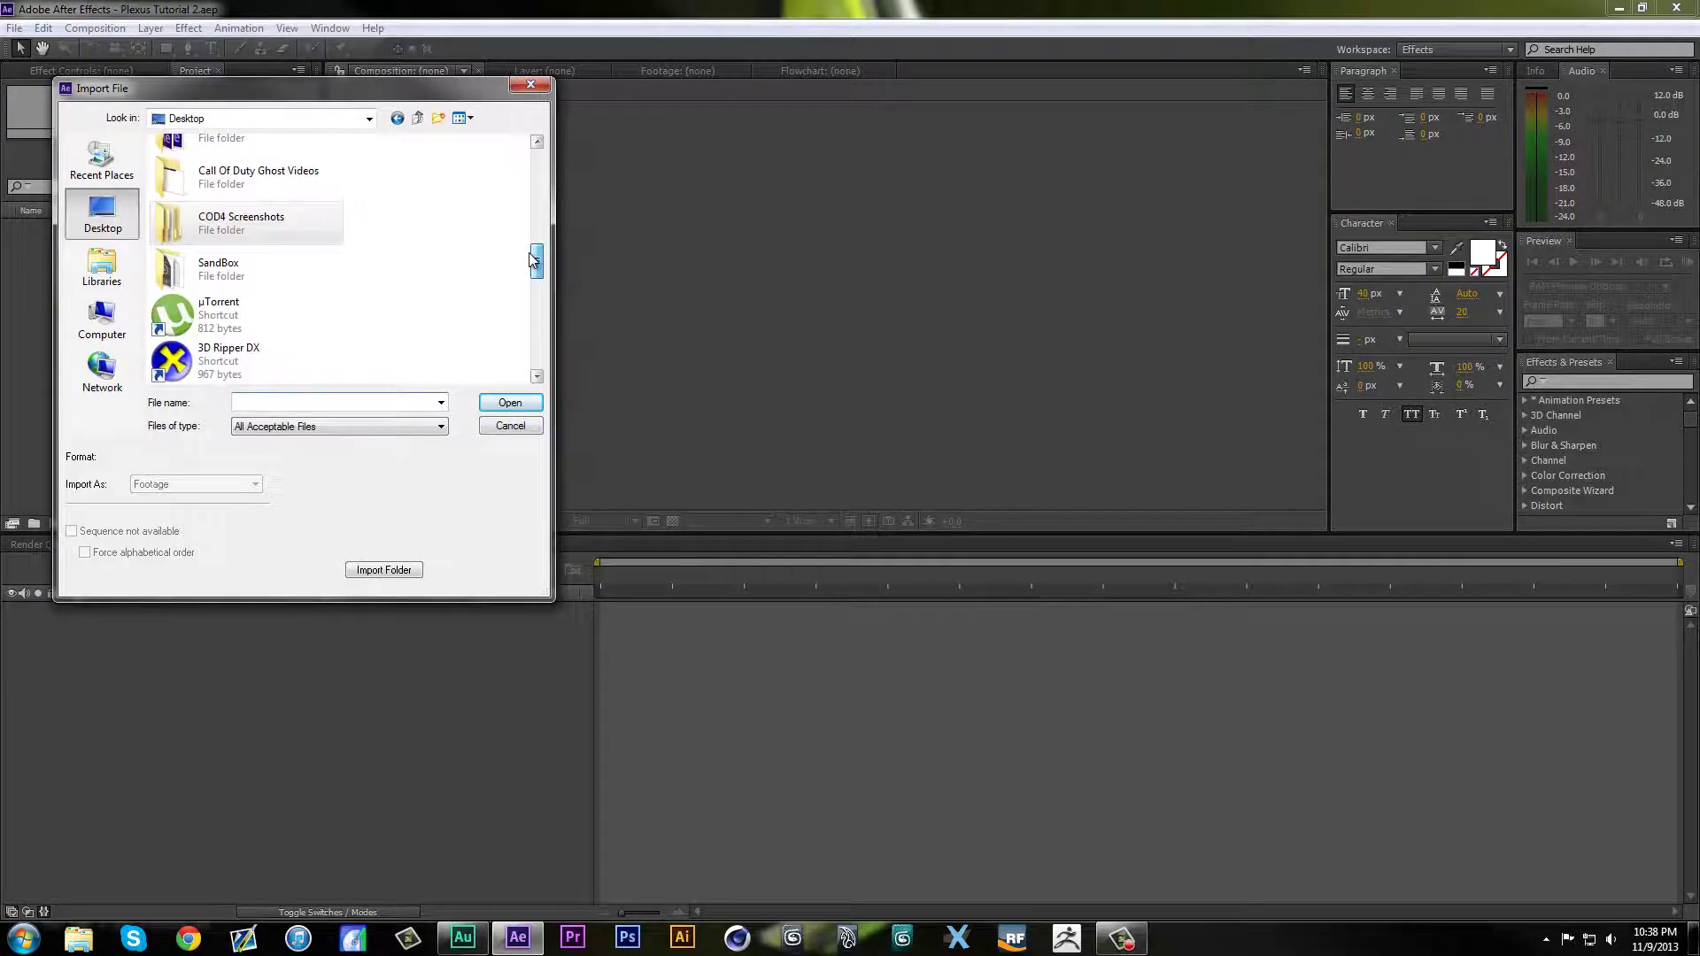
{"action": "double_click", "coordinate": [273, 213]}
{"action": "double_click", "coordinate": [275, 205]}
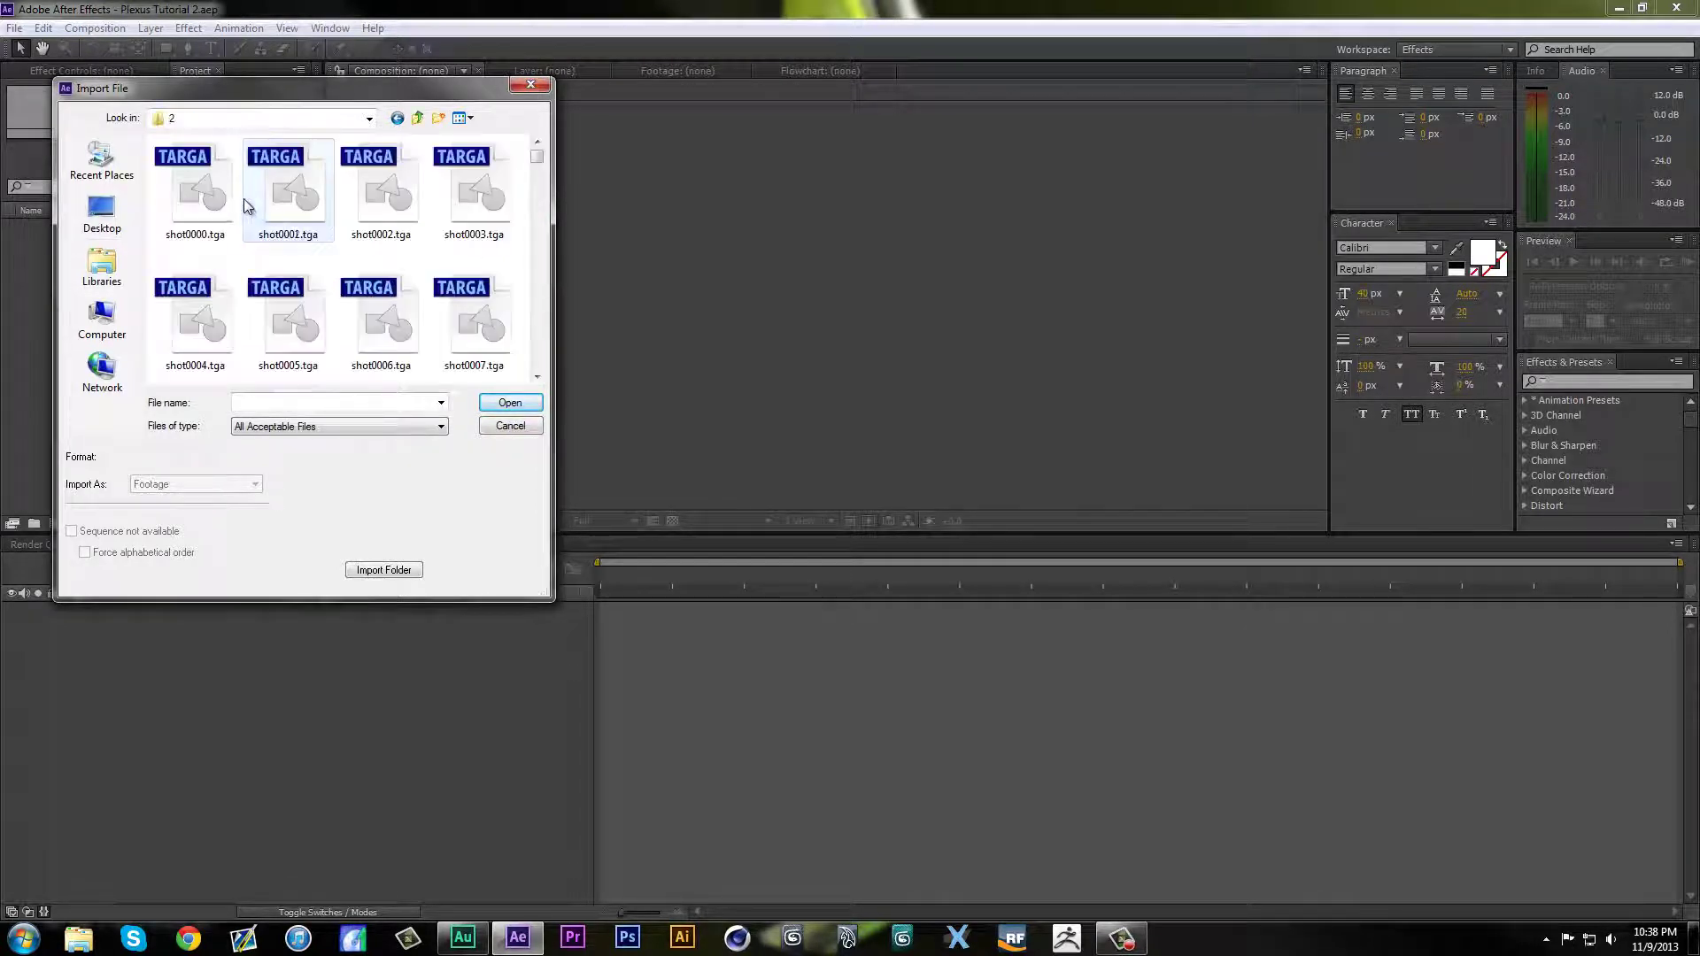
{"action": "left_click", "coordinate": [252, 200]}
{"action": "left_click", "coordinate": [219, 205]}
{"action": "left_click", "coordinate": [509, 403]}
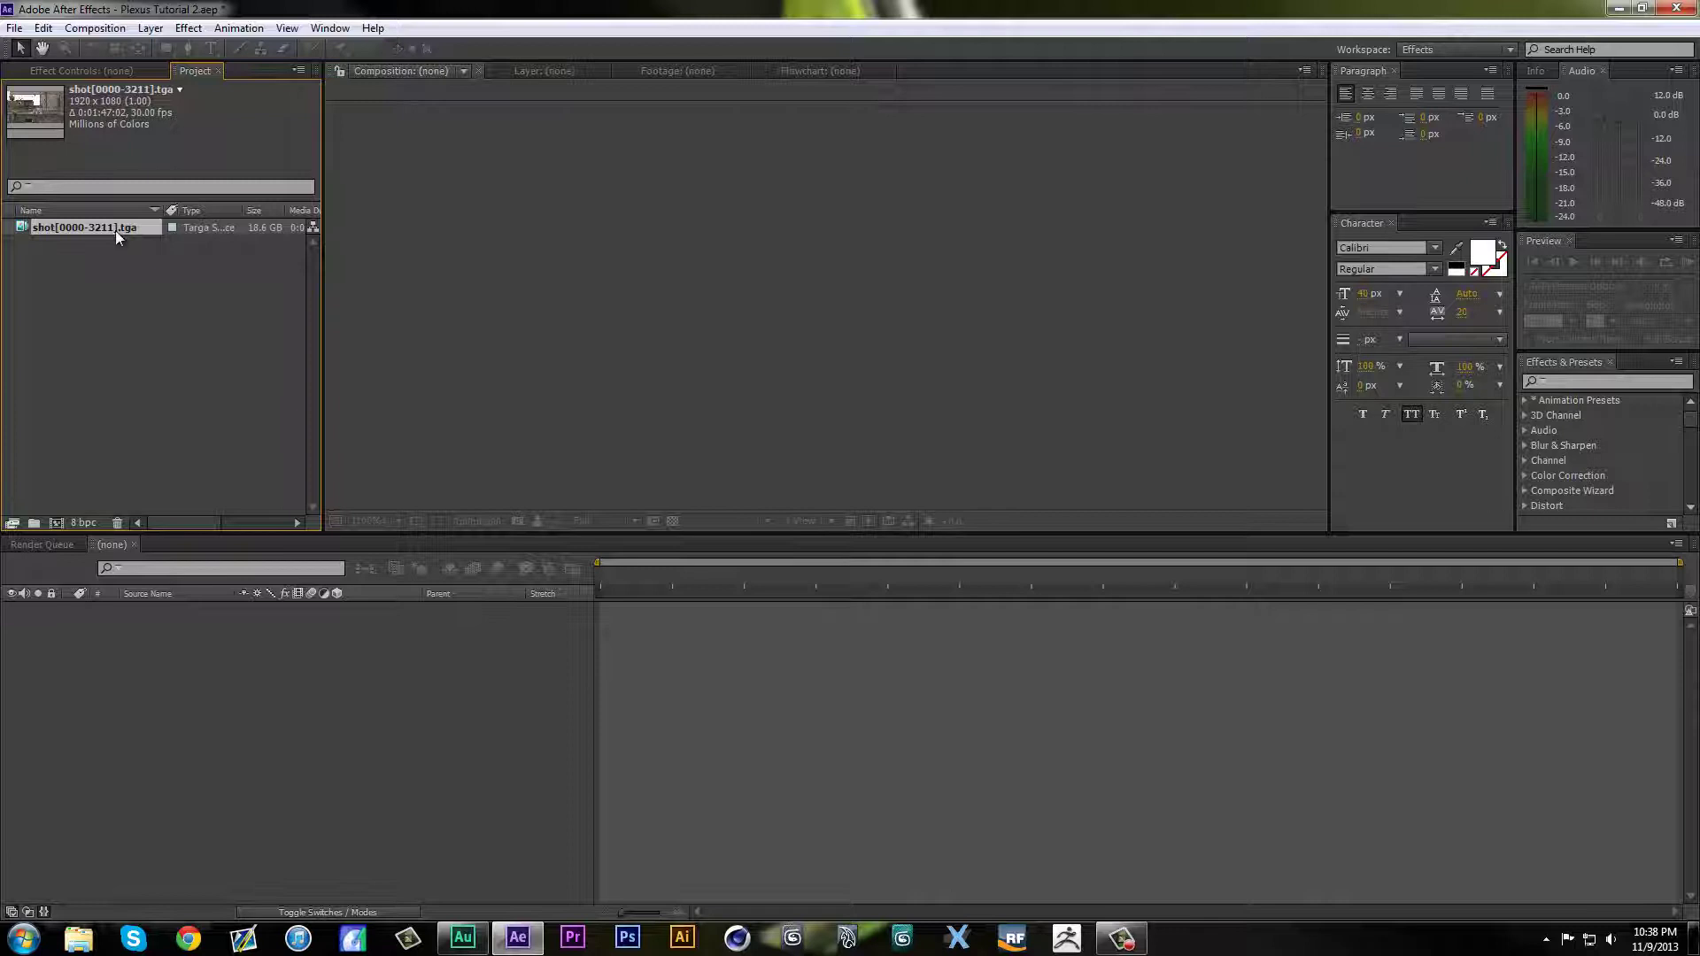
Step: Create a composition from the imported shot sequence and scrub through the first 20 seconds of its footage
{"action": "left_click_drag", "start_coordinate": [121, 225], "coordinate": [338, 820]}
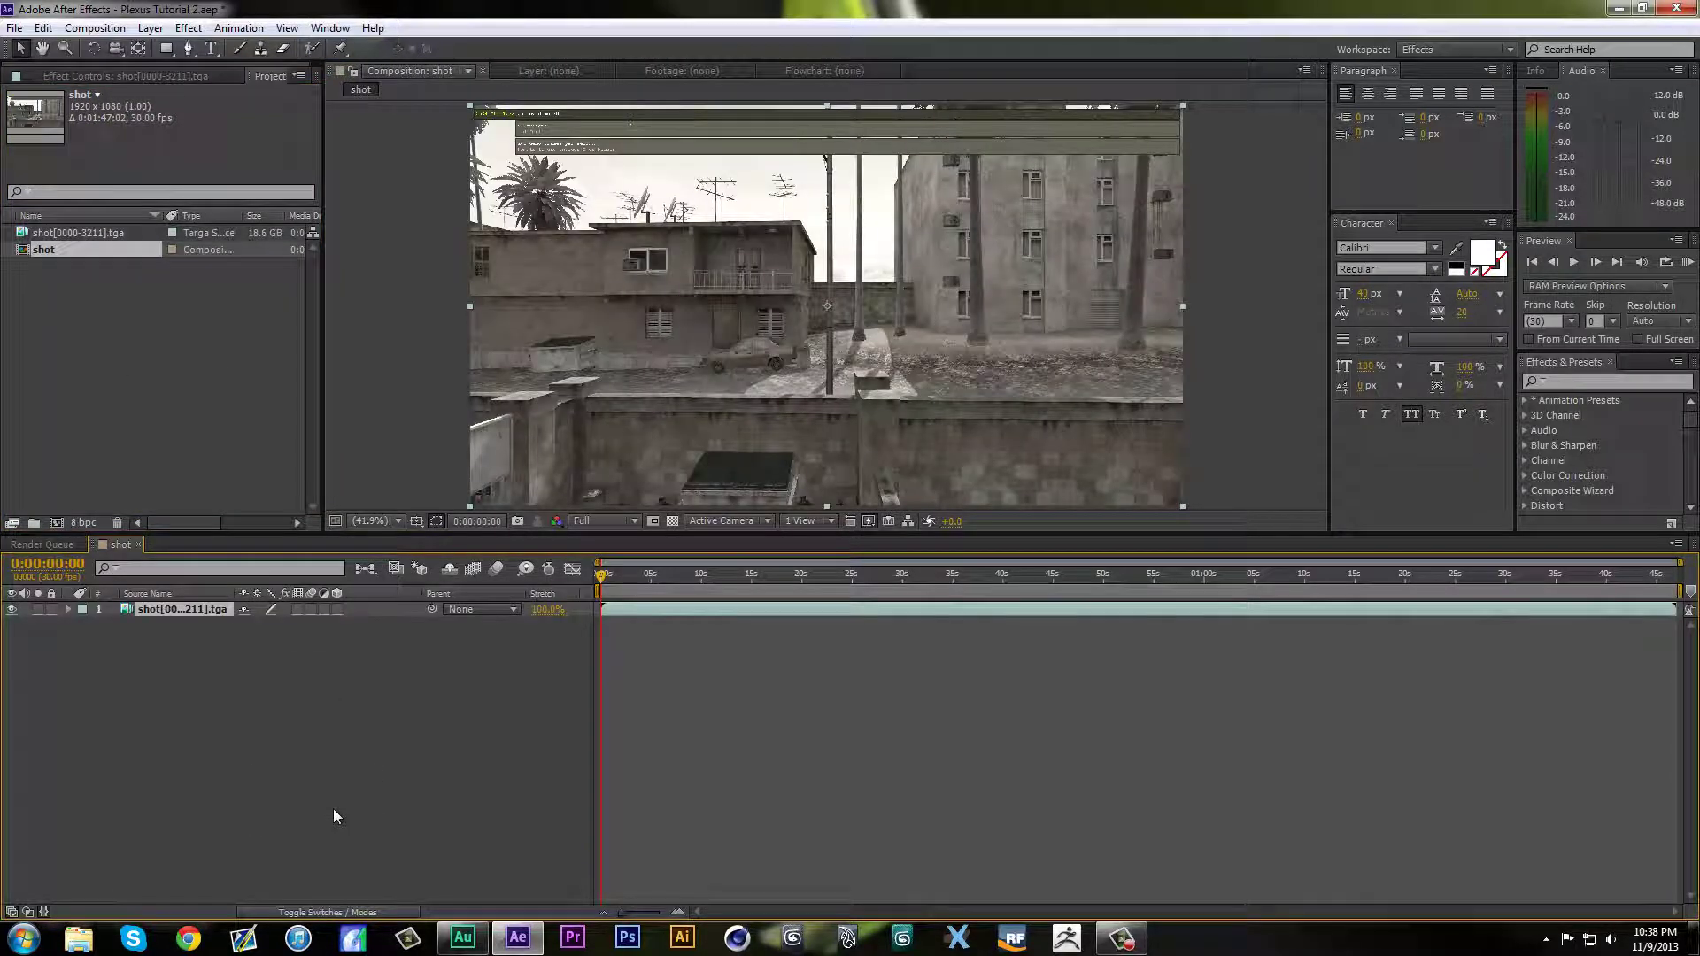
{"action": "left_click_drag", "start_coordinate": [602, 576], "coordinate": [796, 633]}
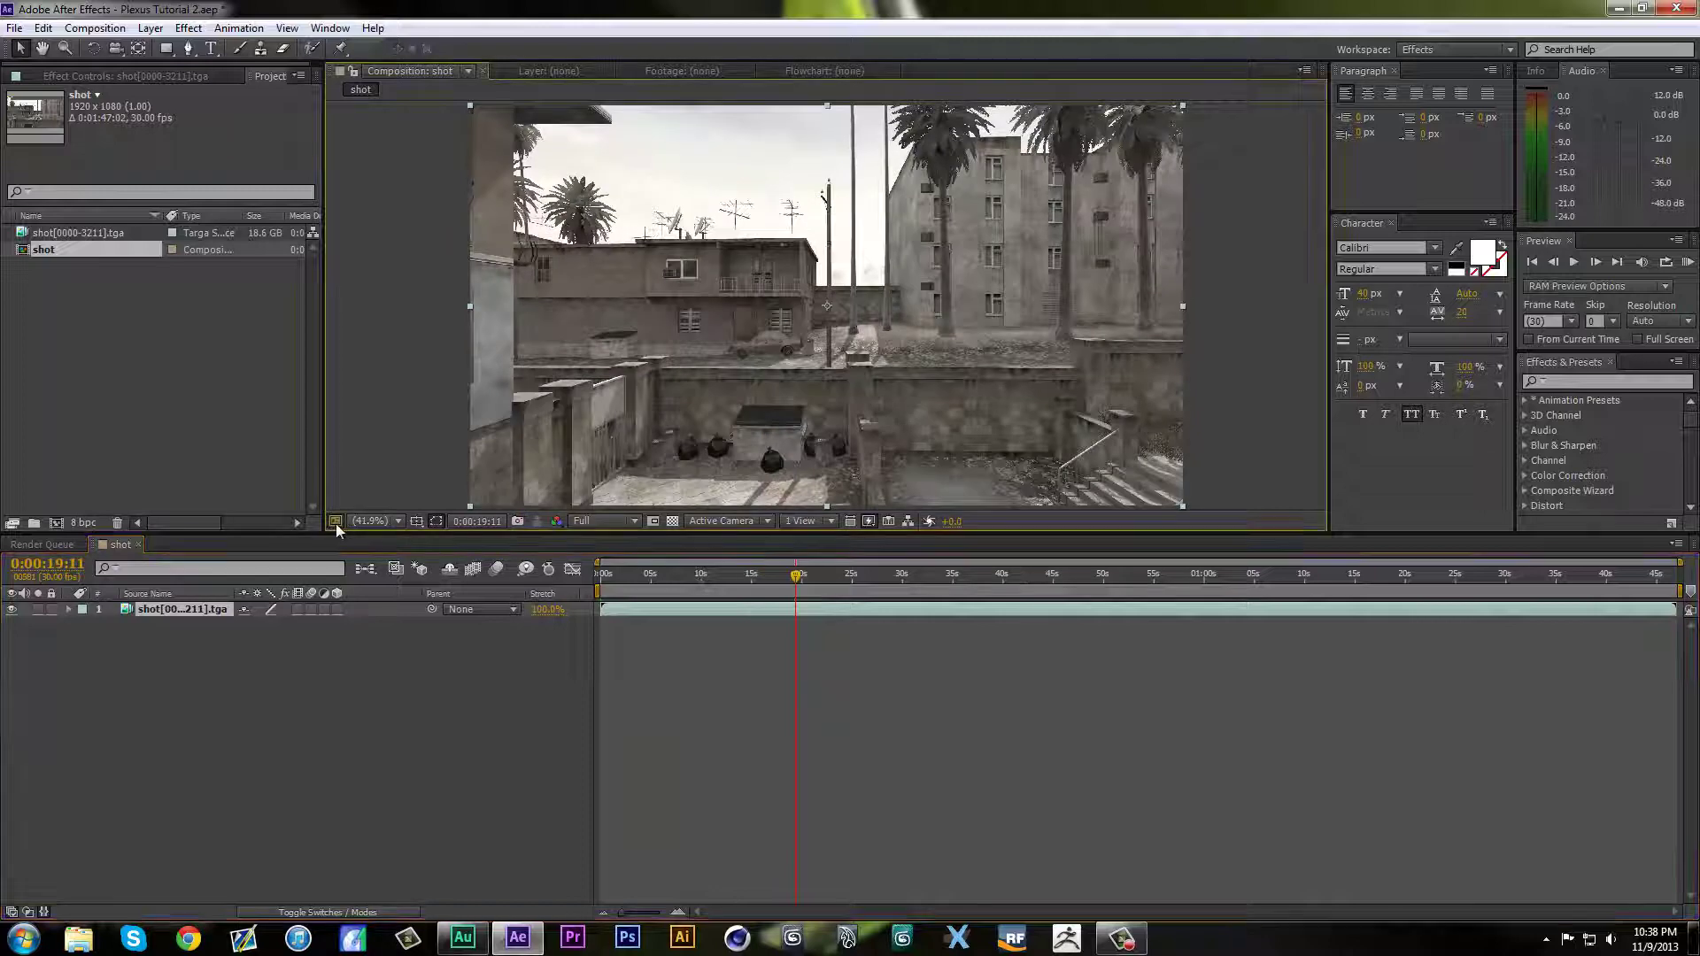
{"action": "left_click", "coordinate": [635, 574]}
{"action": "mouse_move", "coordinate": [639, 577]}
{"action": "left_mouse_down"}
{"action": "mouse_move", "coordinate": [672, 588]}
{"action": "mouse_move", "coordinate": [647, 584]}
{"action": "left_mouse_up"}
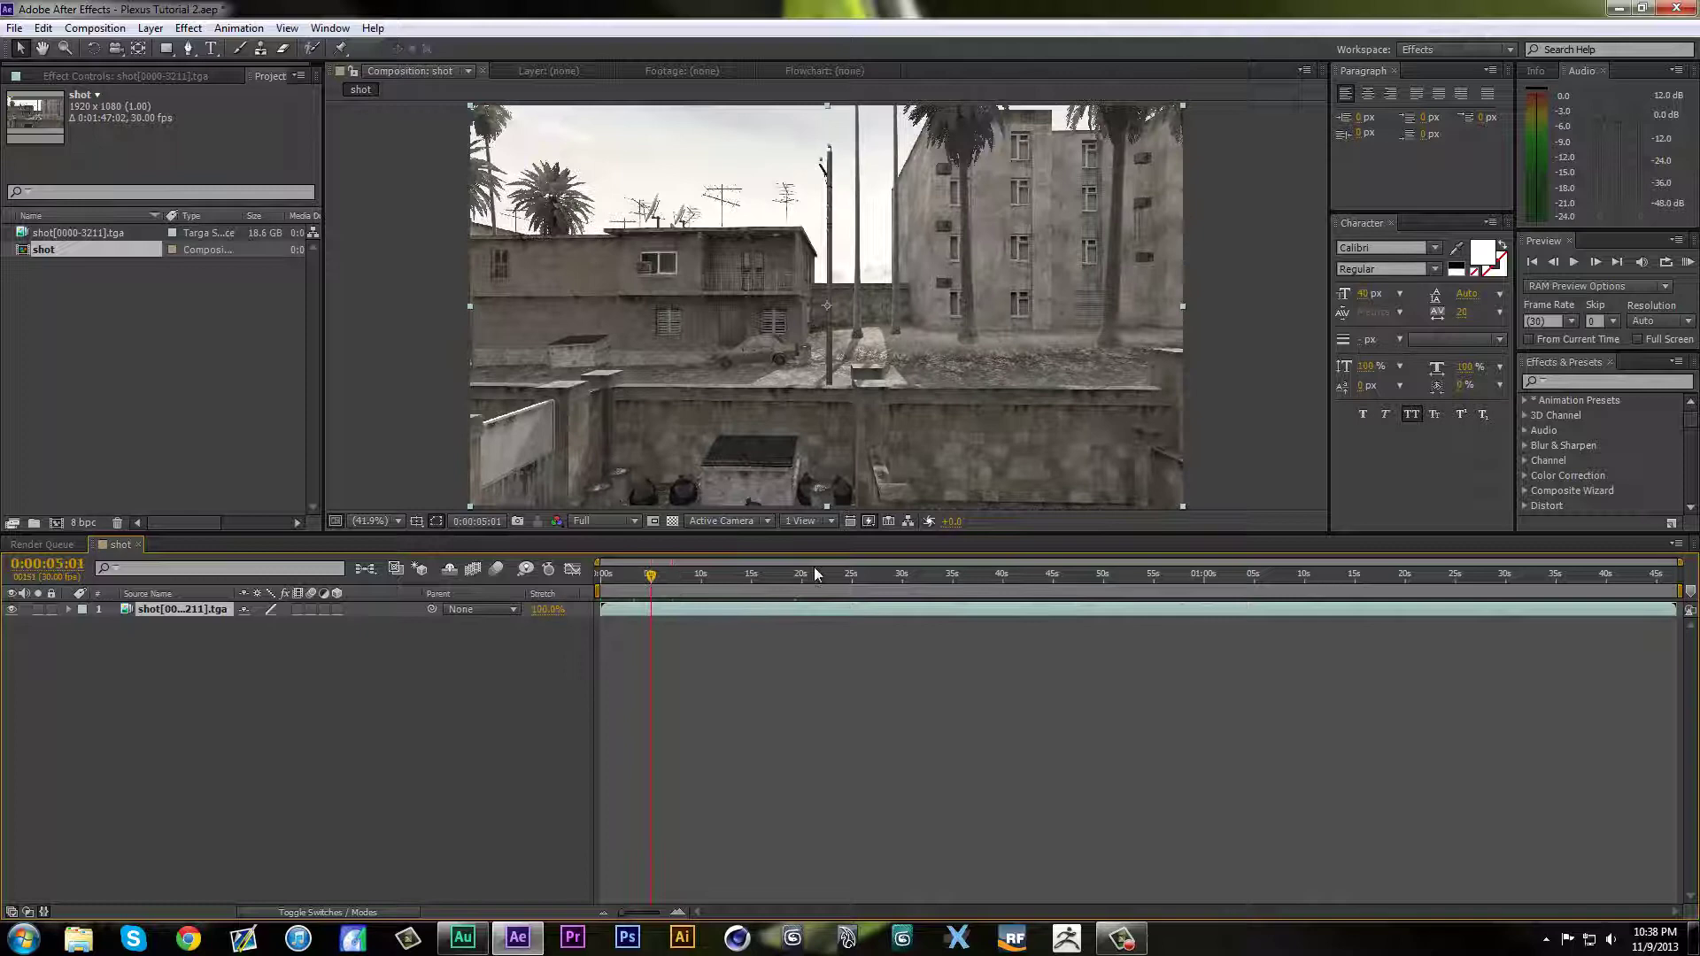
{"action": "left_click", "coordinate": [870, 521]}
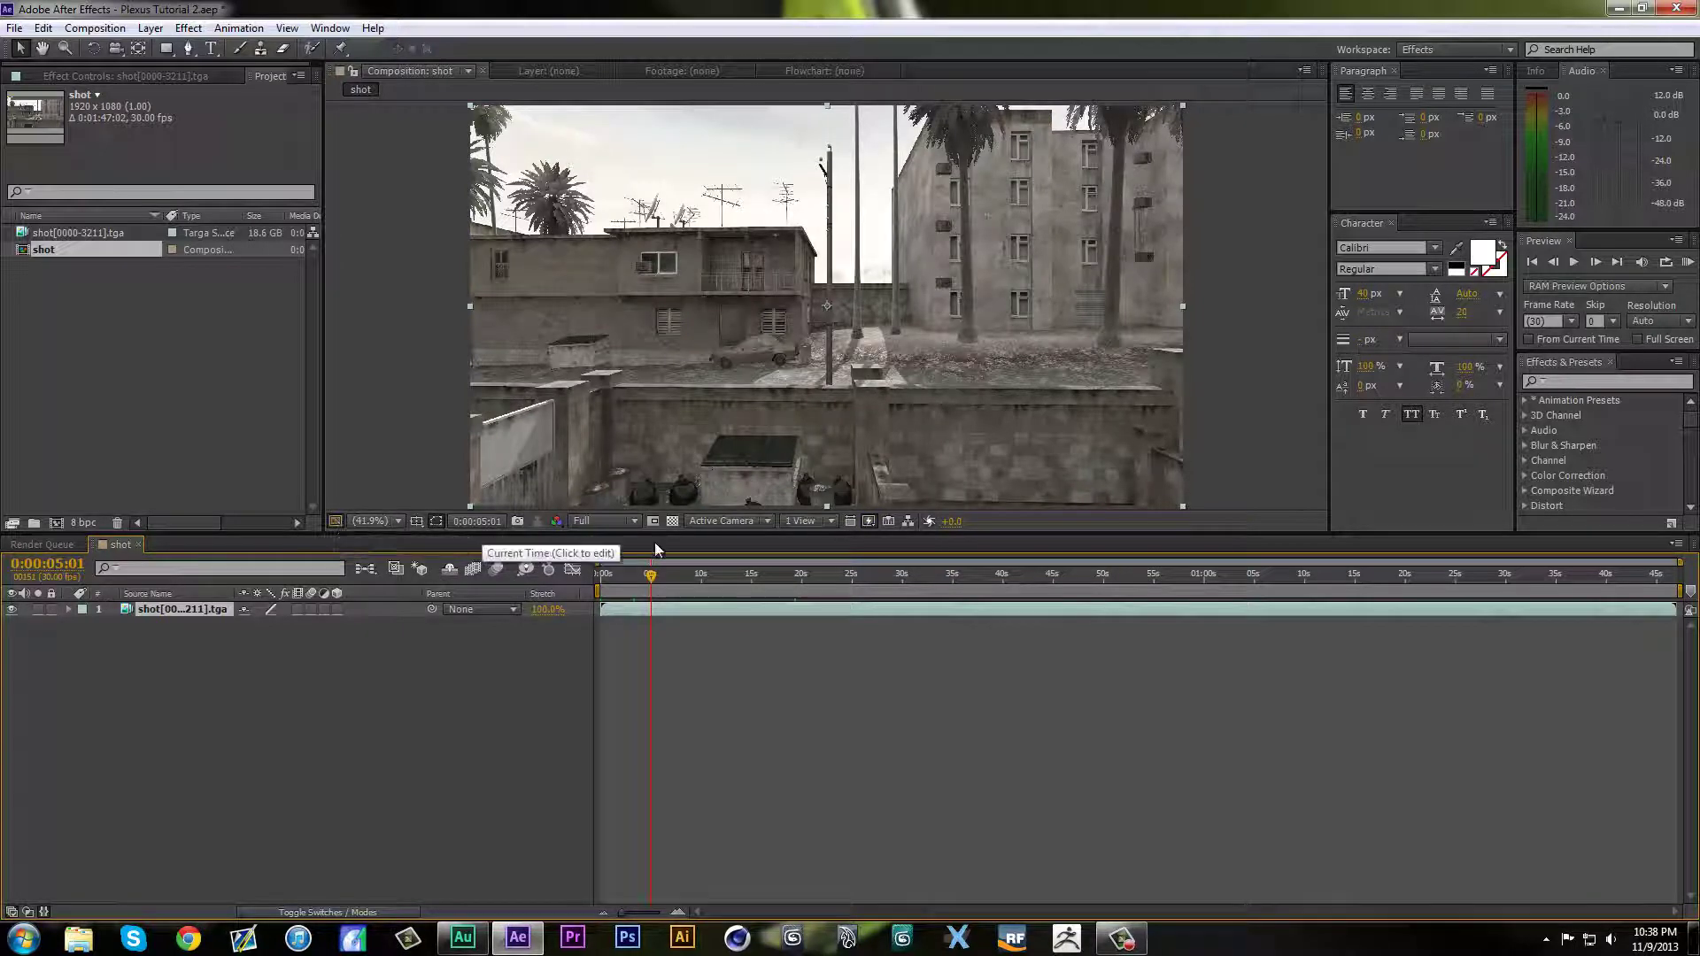
Step: Set the work area from 0:00:01:12 to 0:01:45:09 and trim the composition to it
{"action": "mouse_move", "coordinate": [637, 581]}
{"action": "left_mouse_down"}
{"action": "mouse_move", "coordinate": [603, 591]}
{"action": "mouse_move", "coordinate": [618, 592]}
{"action": "left_mouse_up"}
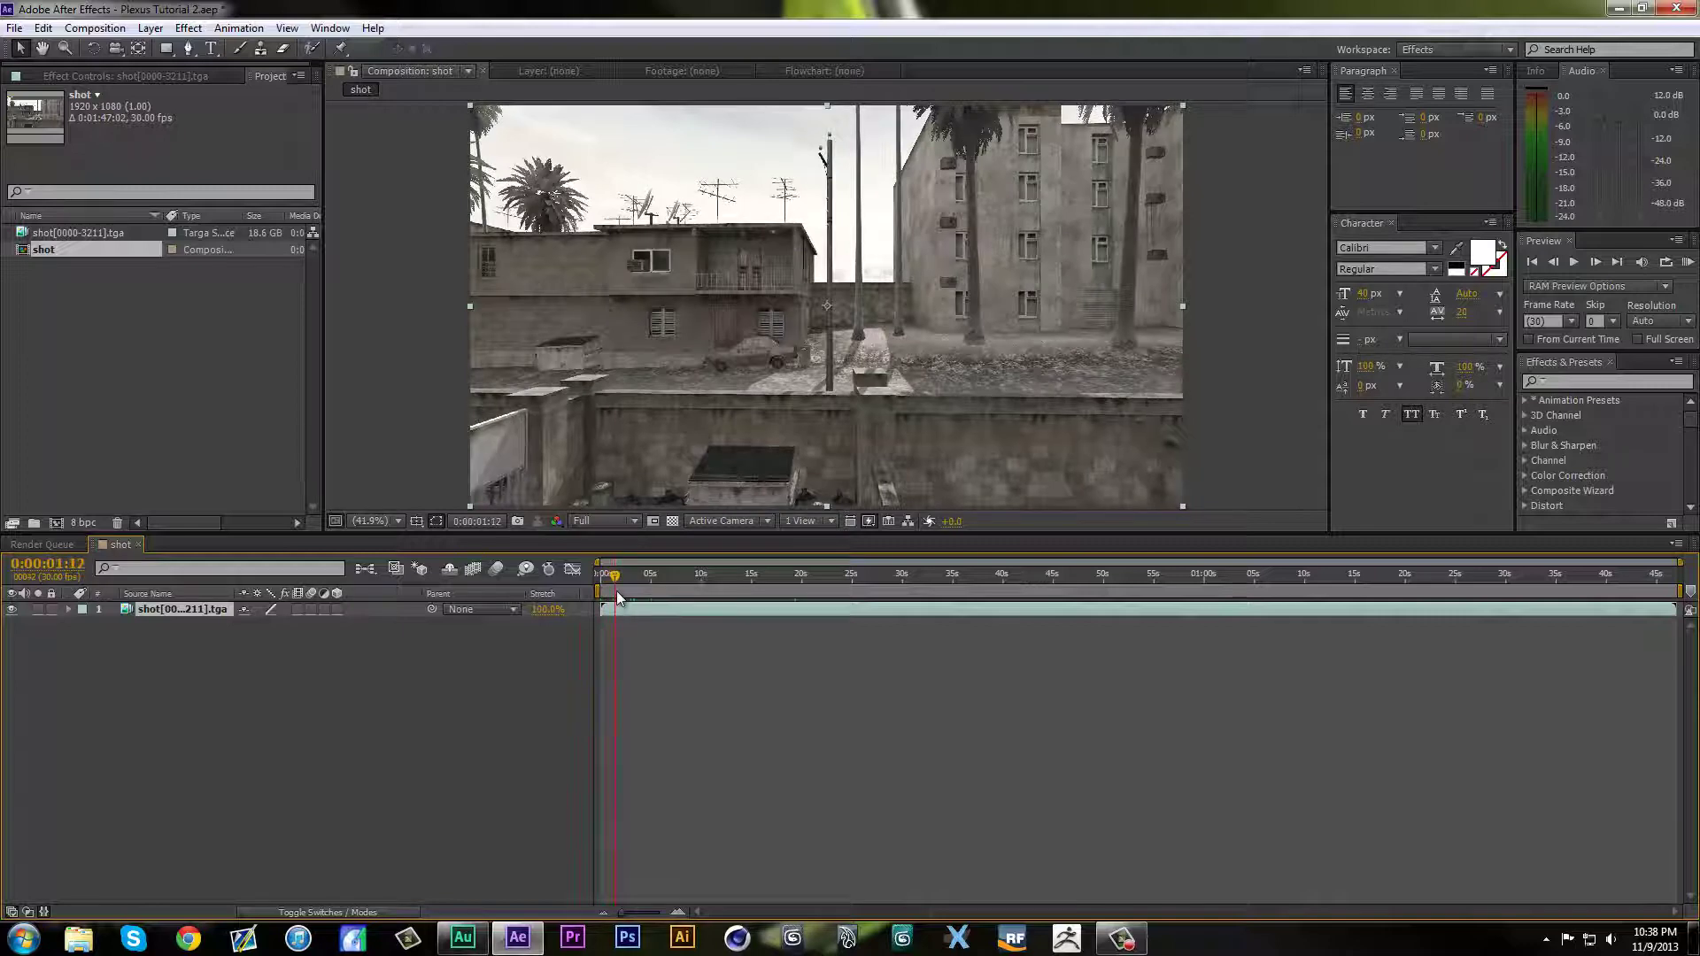
{"action": "key", "text": "b"}
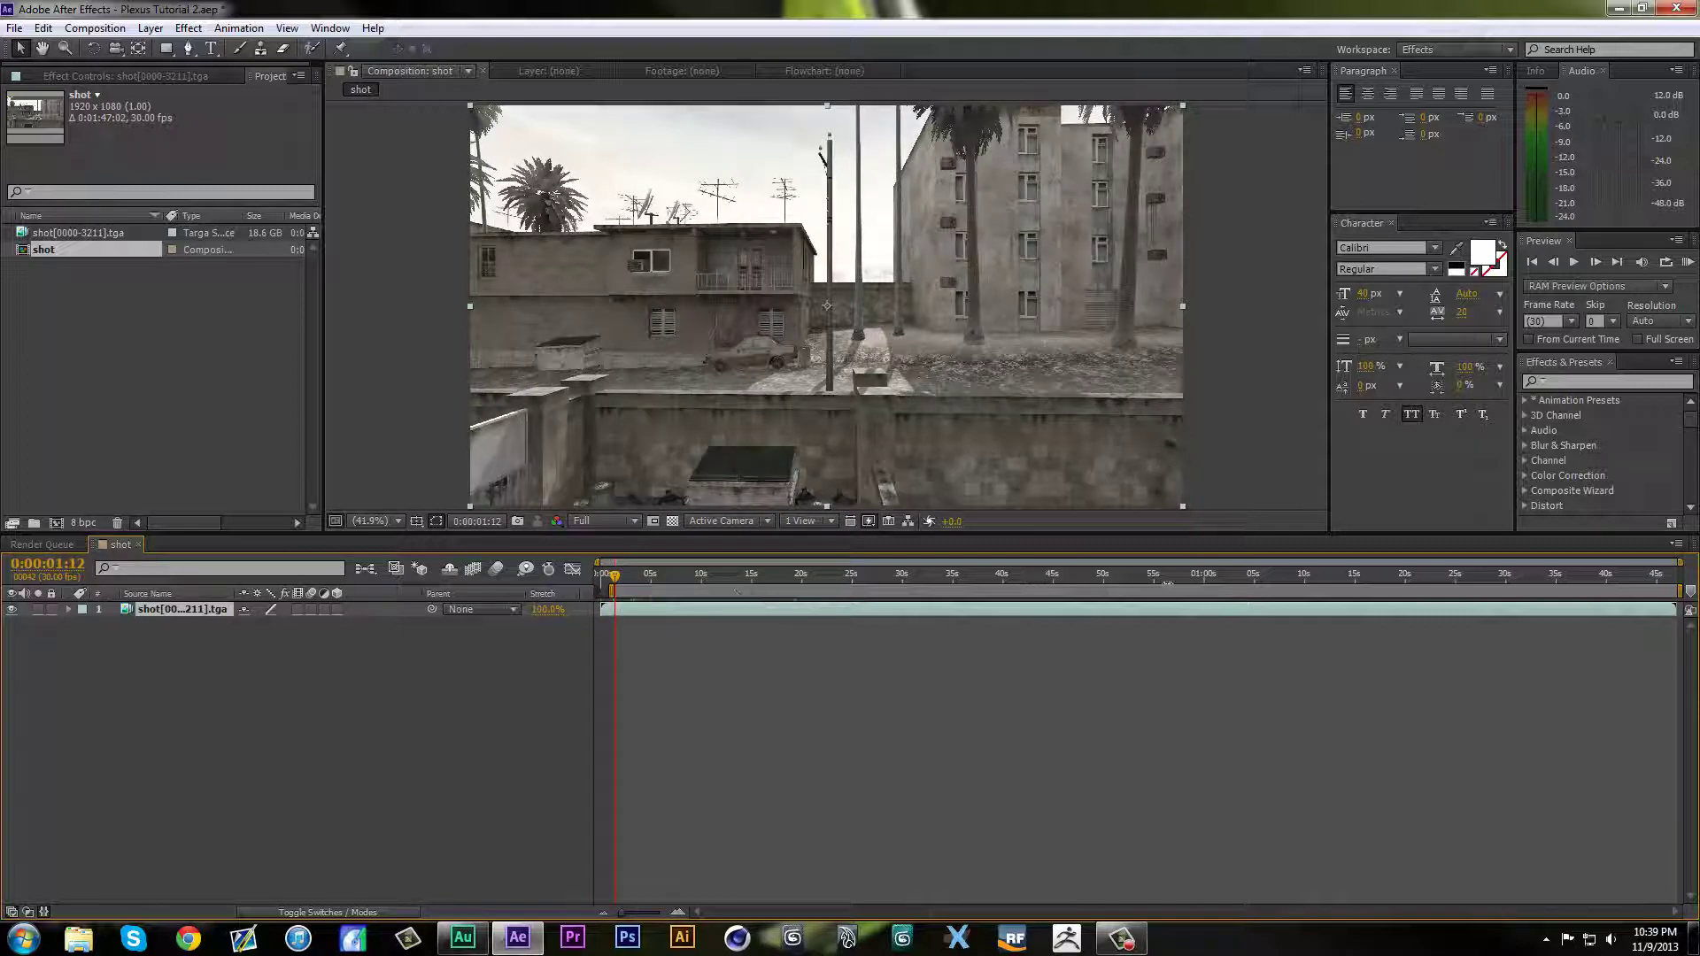
{"action": "left_click_drag", "start_coordinate": [1284, 576], "coordinate": [1660, 601]}
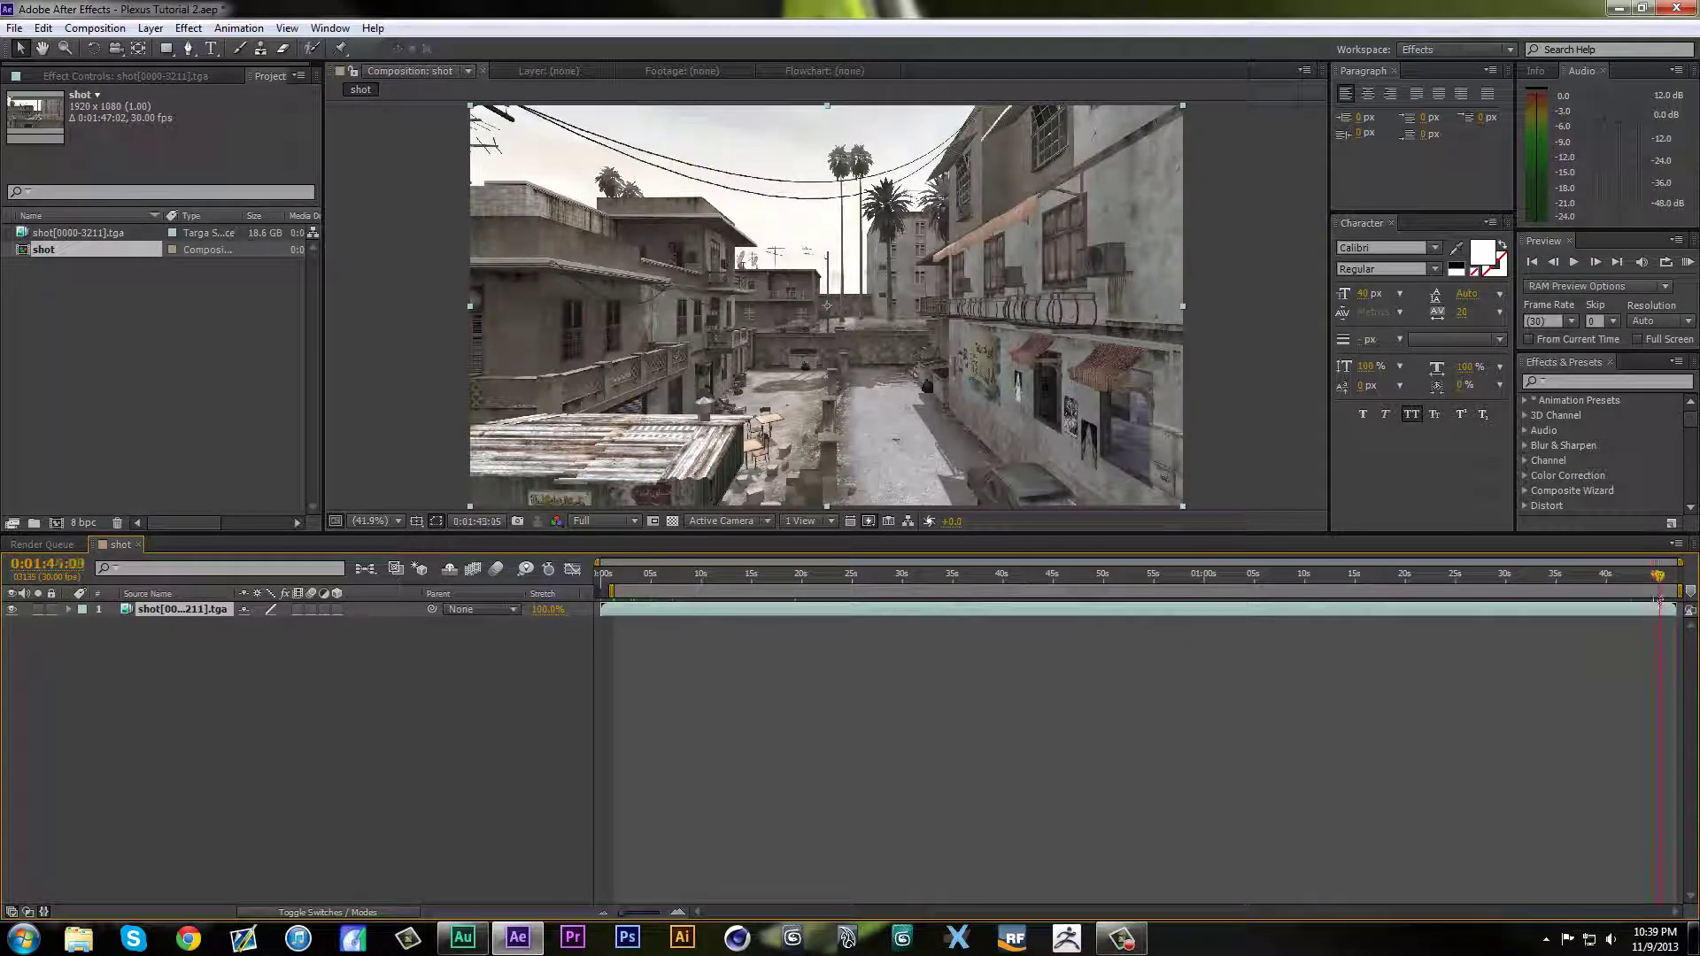
{"action": "key", "text": "b"}
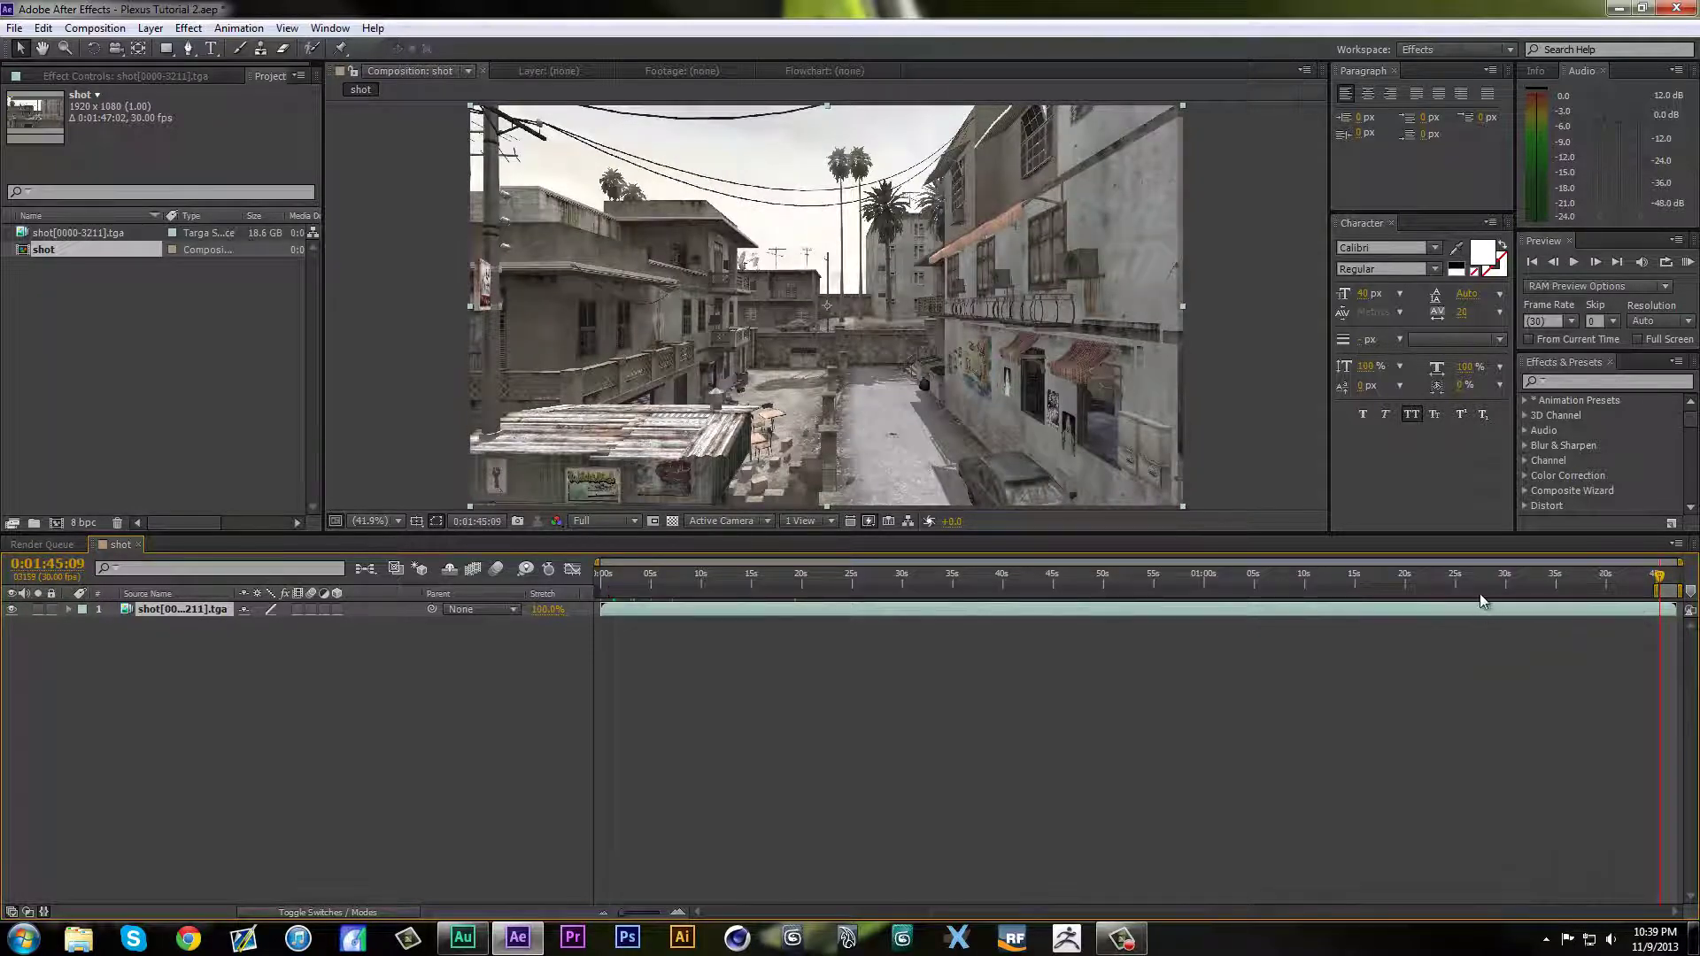
{"action": "key", "text": "ctrl+z"}
{"action": "key", "text": "n"}
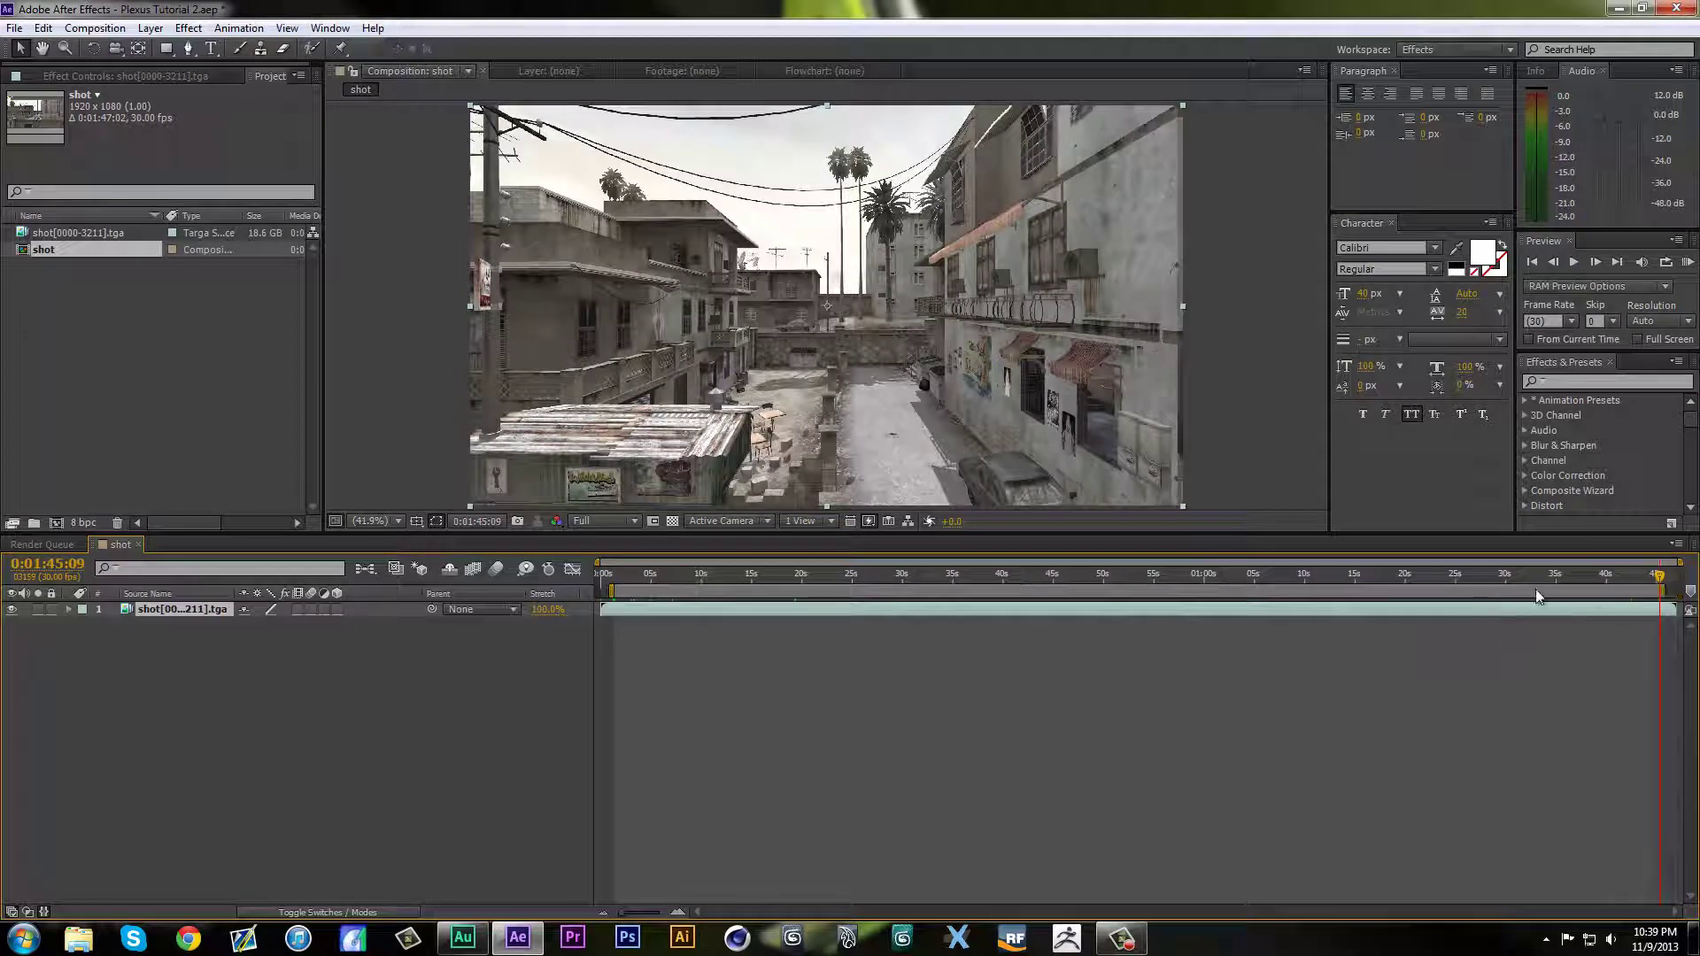
{"action": "right_click", "coordinate": [1535, 597]}
{"action": "left_click", "coordinate": [1552, 643]}
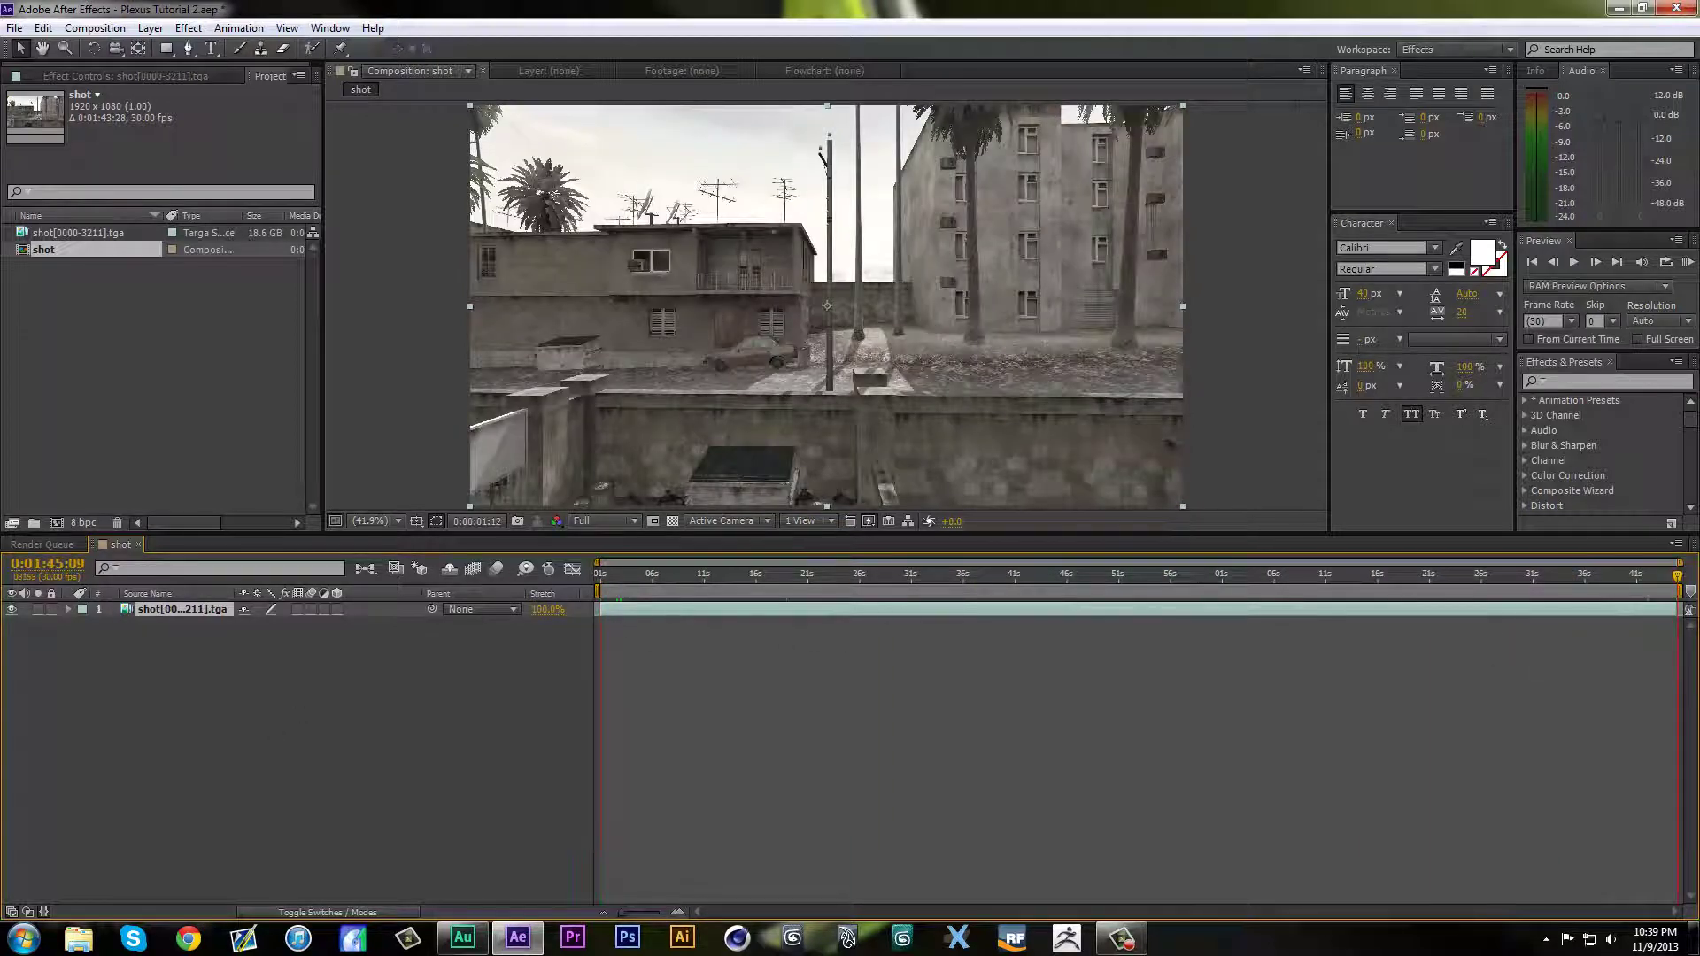
Step: Check the trimmed composition from its first to its last frame and set its start timecode to 0
{"action": "left_click", "coordinate": [675, 576]}
{"action": "left_click", "coordinate": [625, 575]}
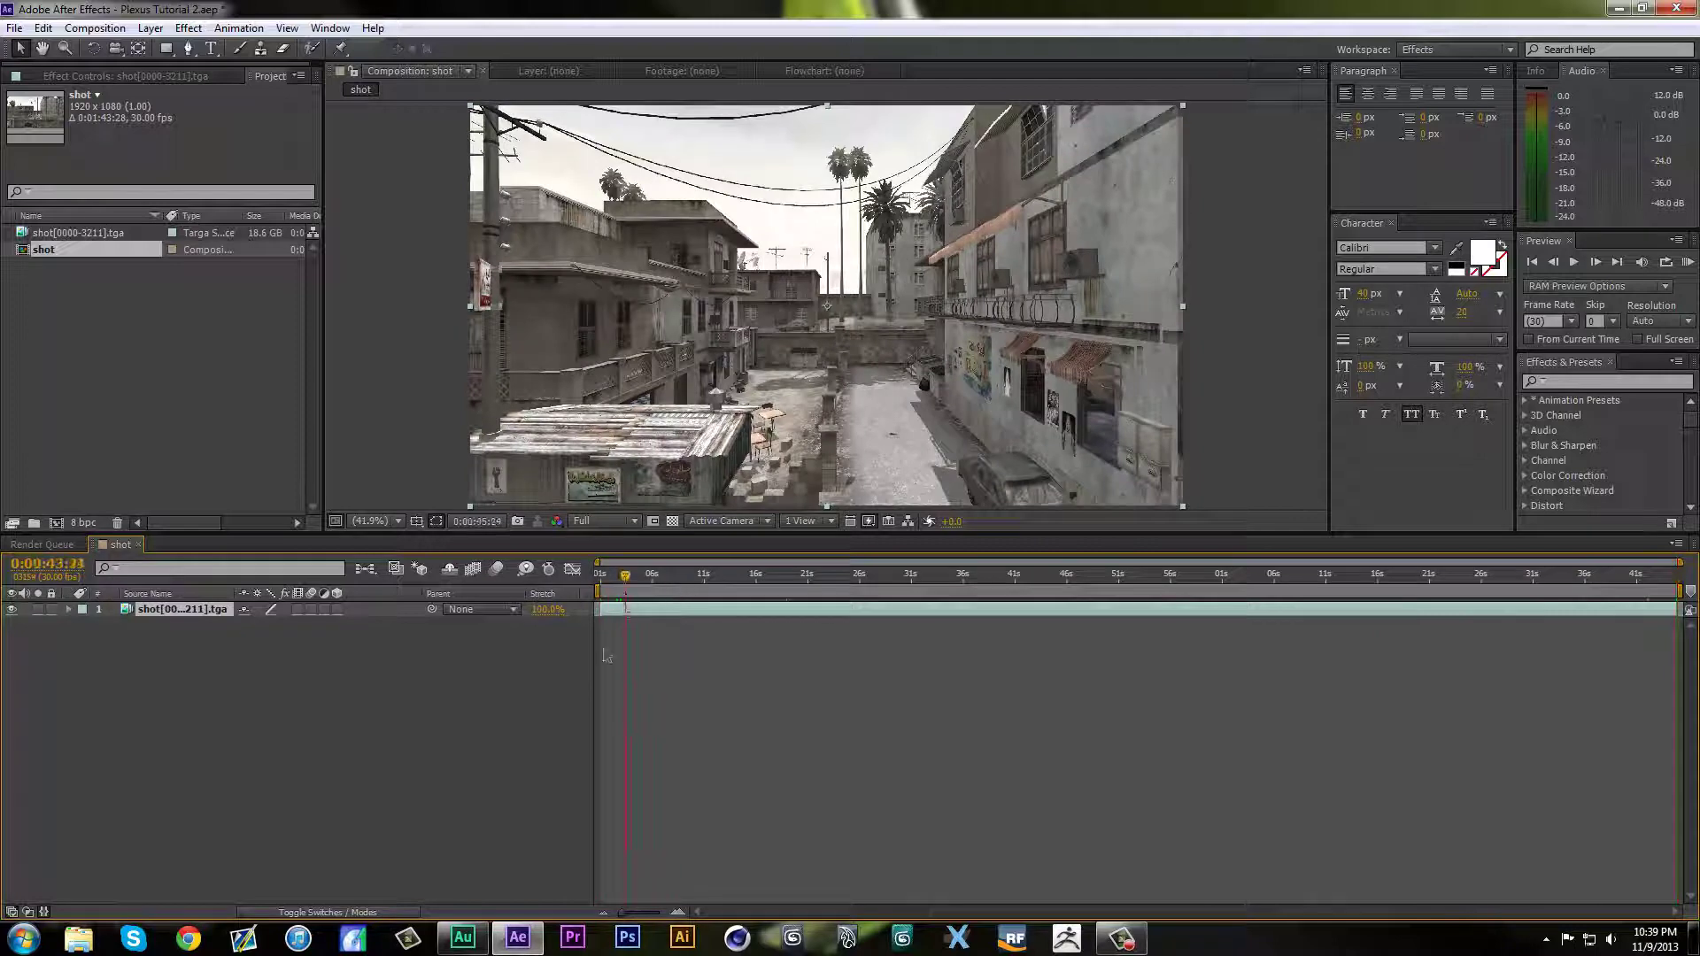
{"action": "left_click", "coordinate": [178, 662]}
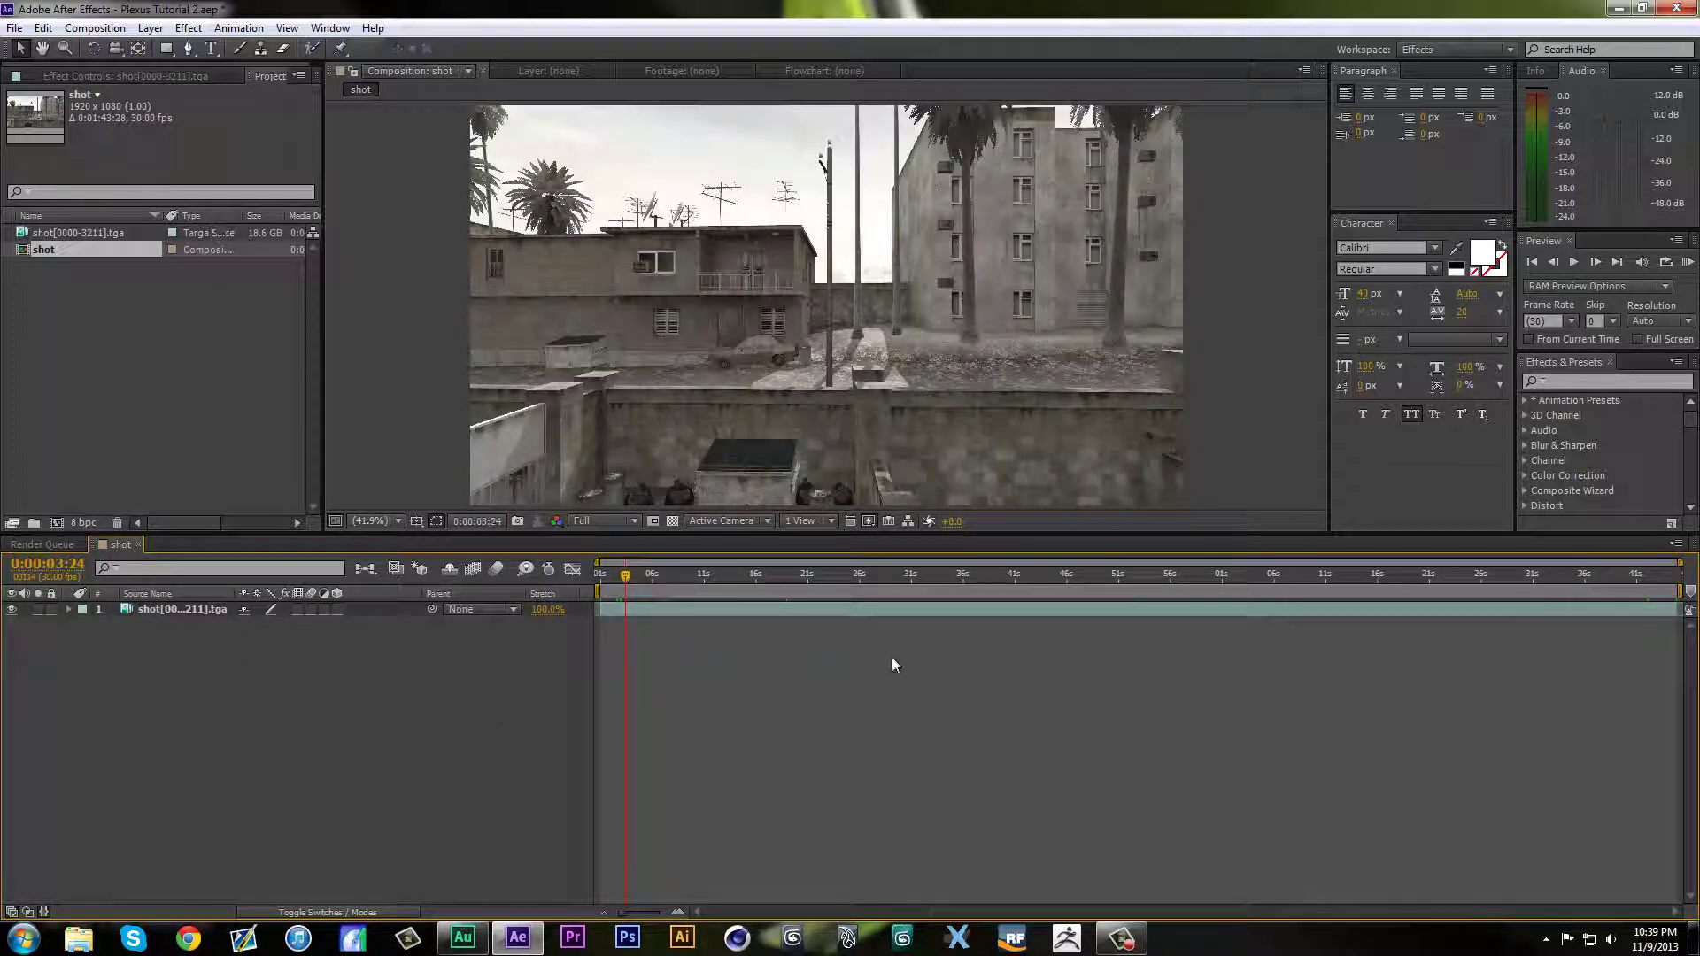
{"action": "key", "text": "End"}
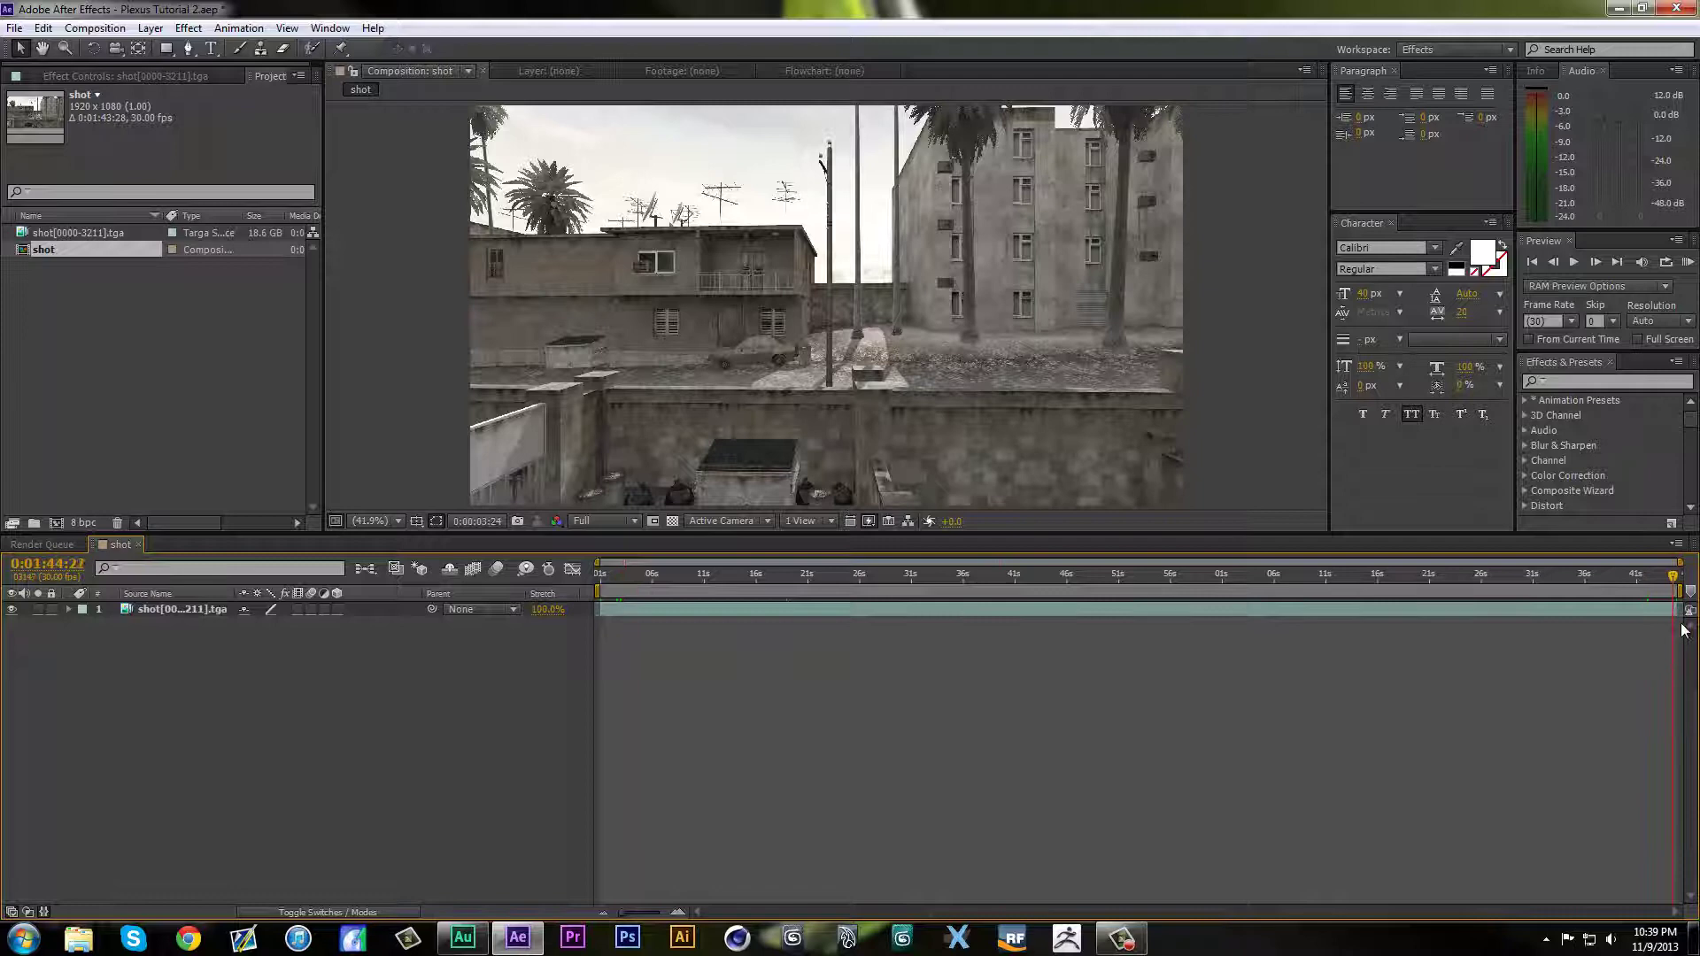
{"action": "left_click", "coordinate": [599, 578]}
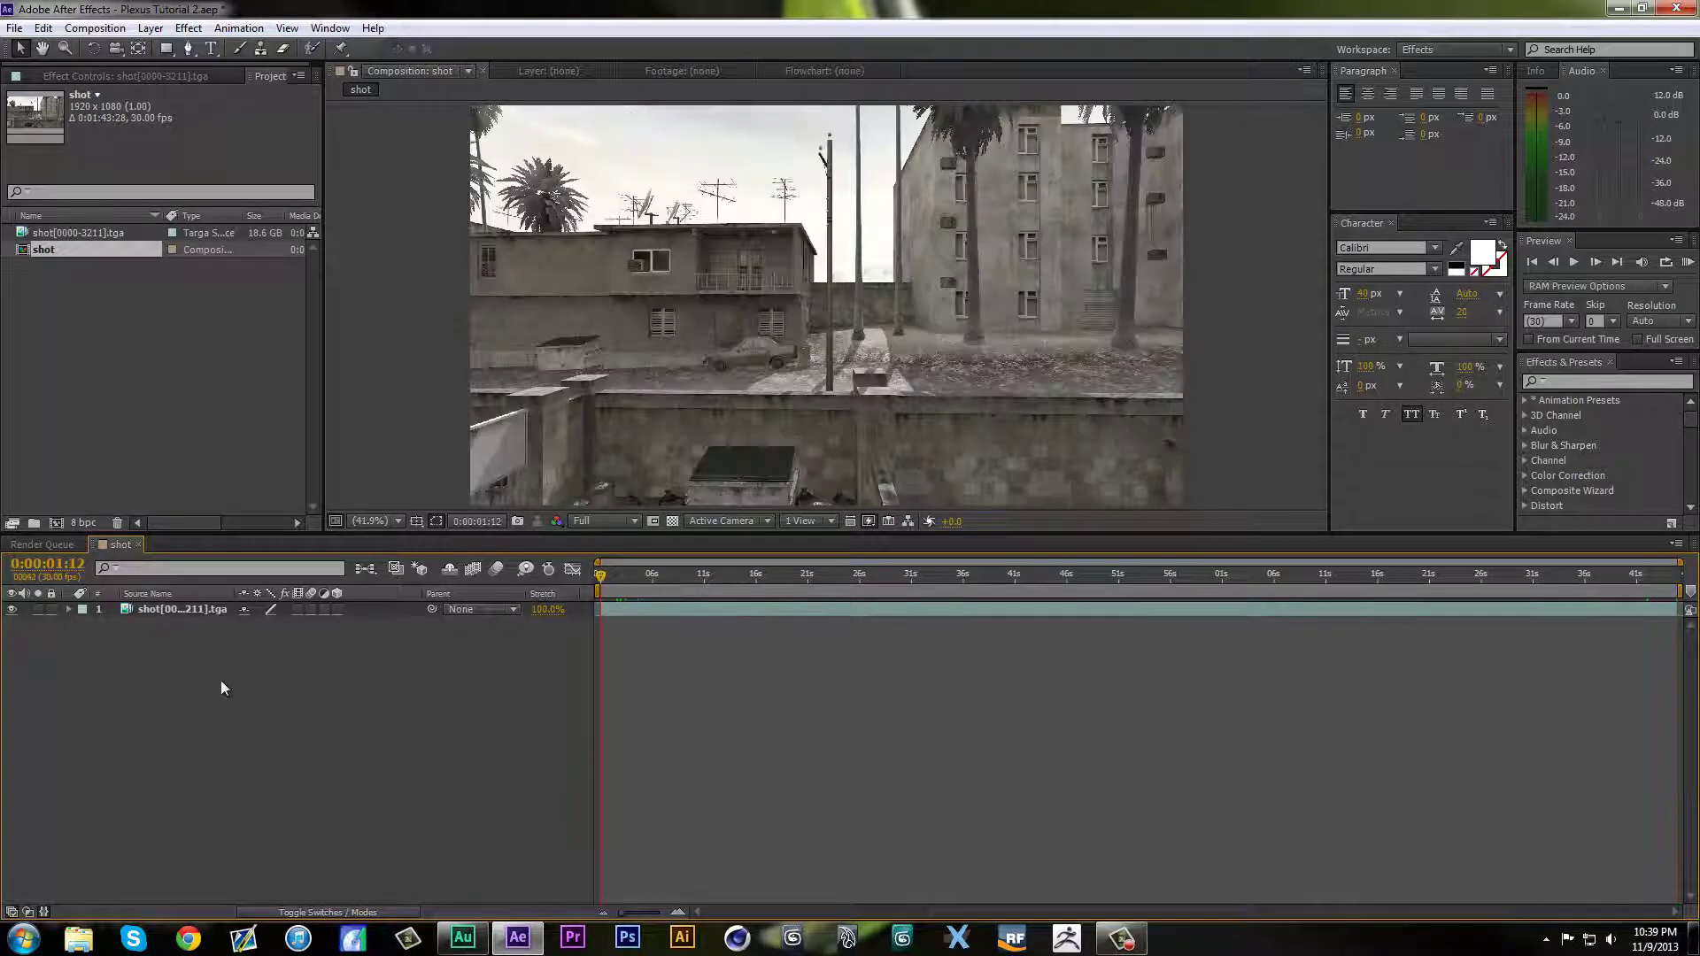
{"action": "left_click_drag", "start_coordinate": [599, 582], "coordinate": [1679, 567]}
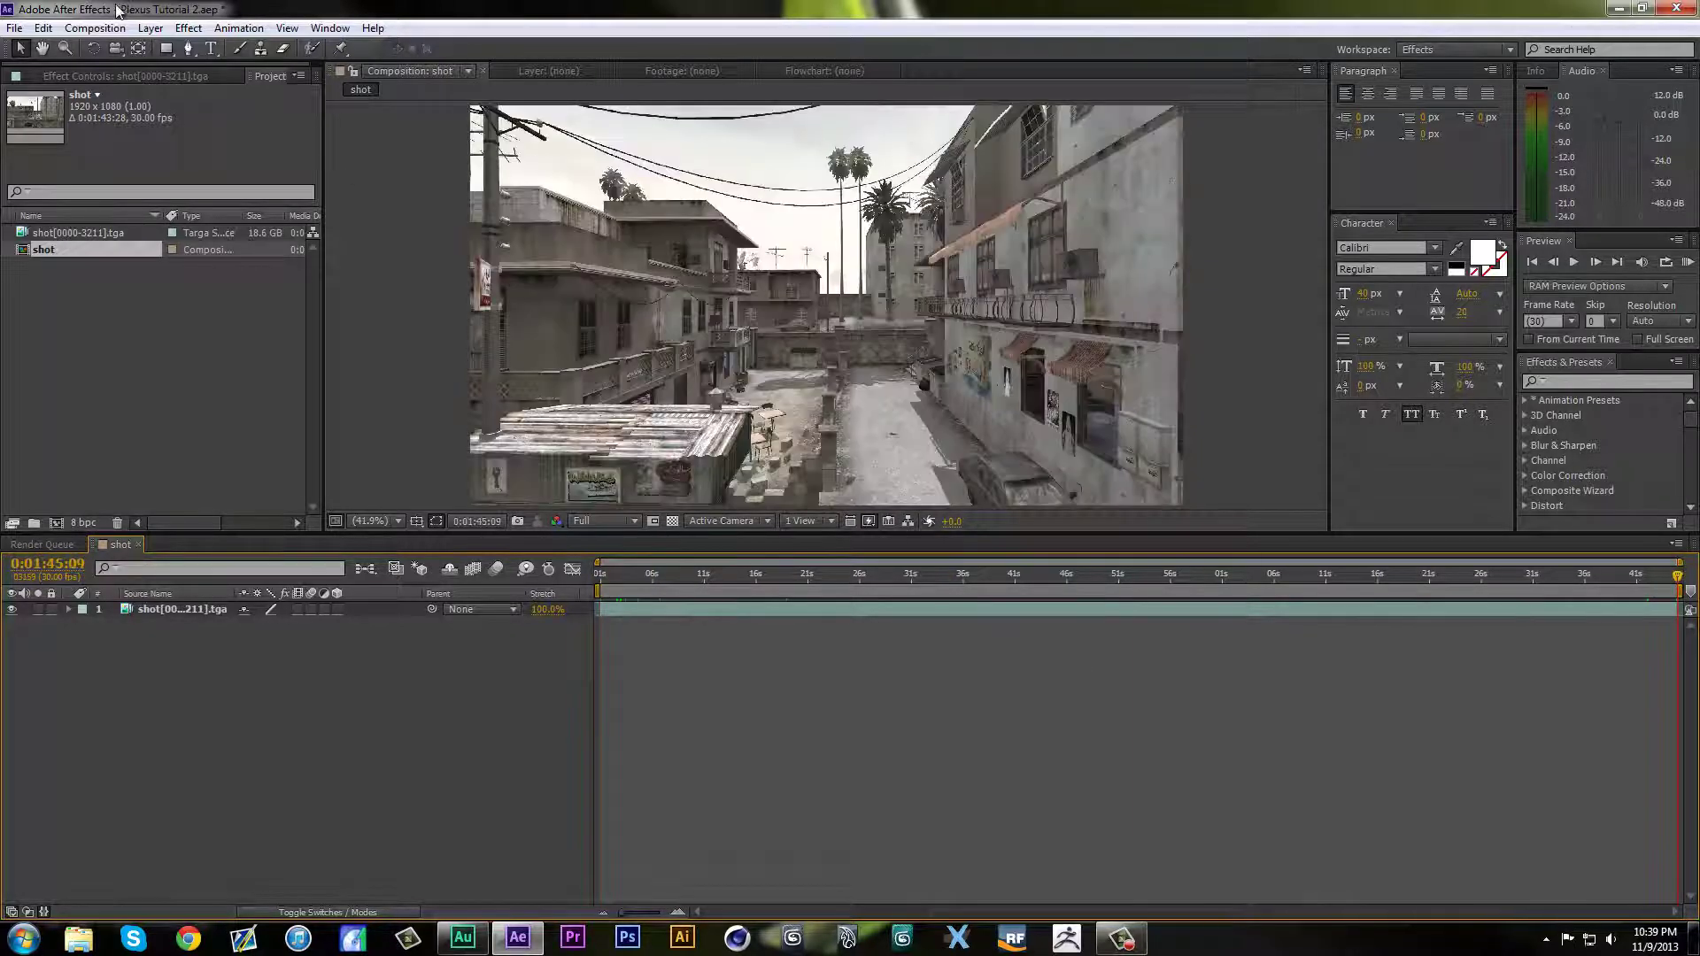
{"action": "left_click", "coordinate": [89, 28]}
{"action": "left_click", "coordinate": [124, 73]}
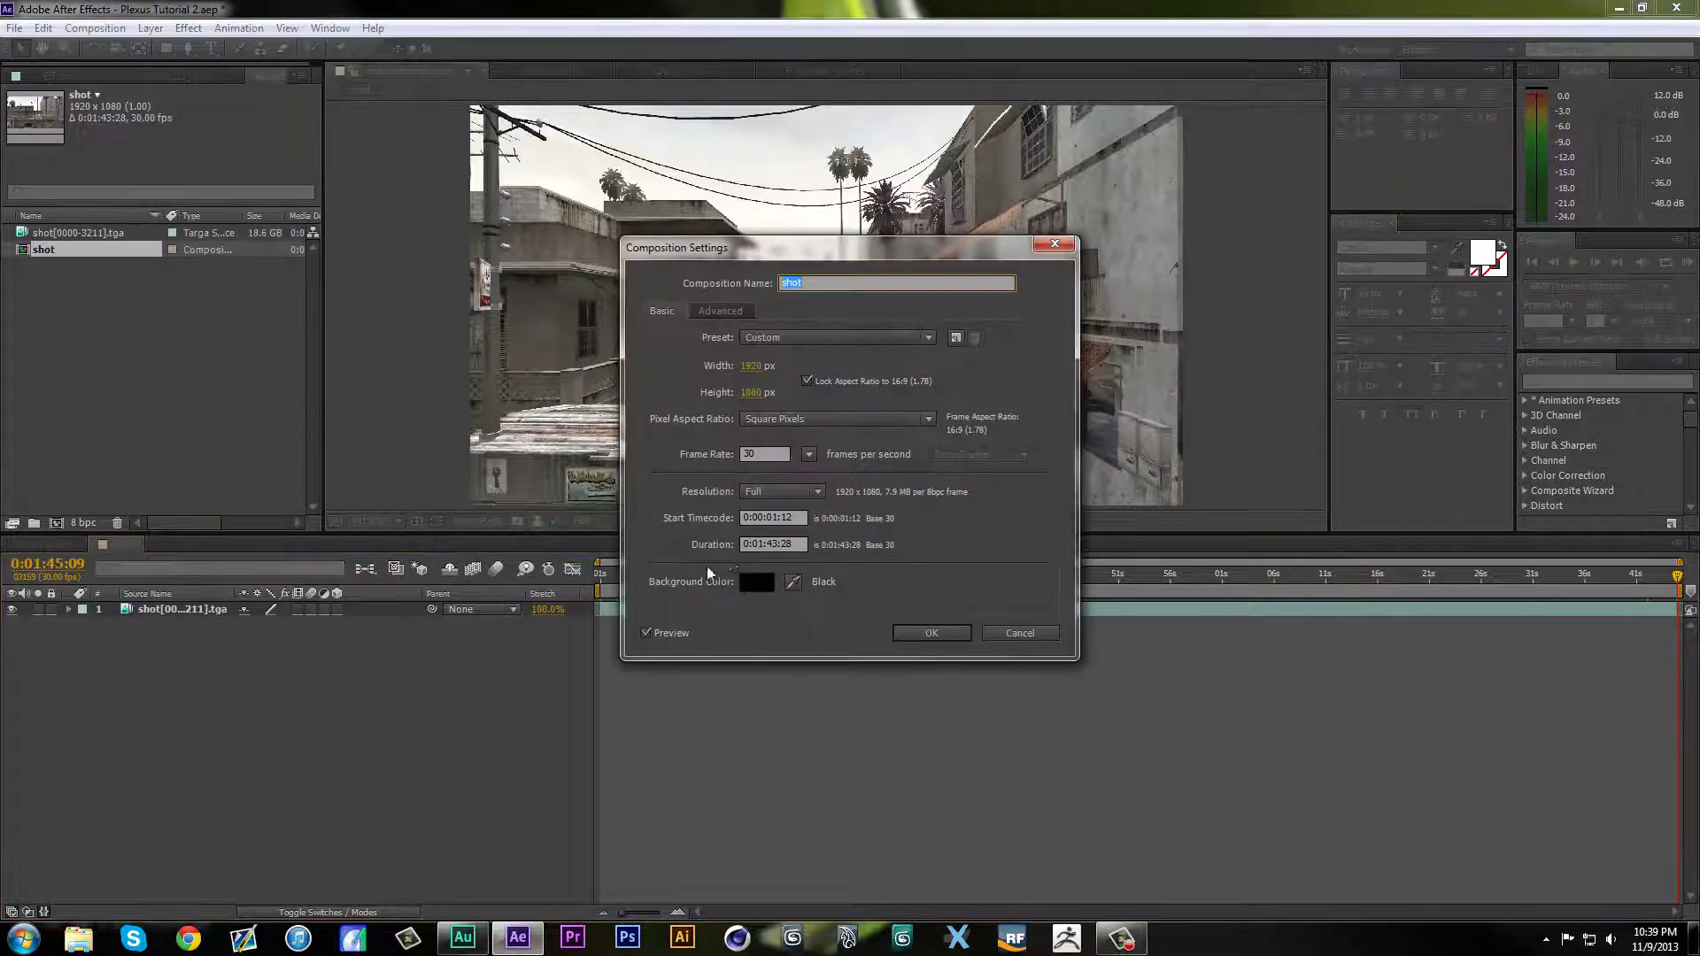
{"action": "left_click", "coordinate": [771, 517]}
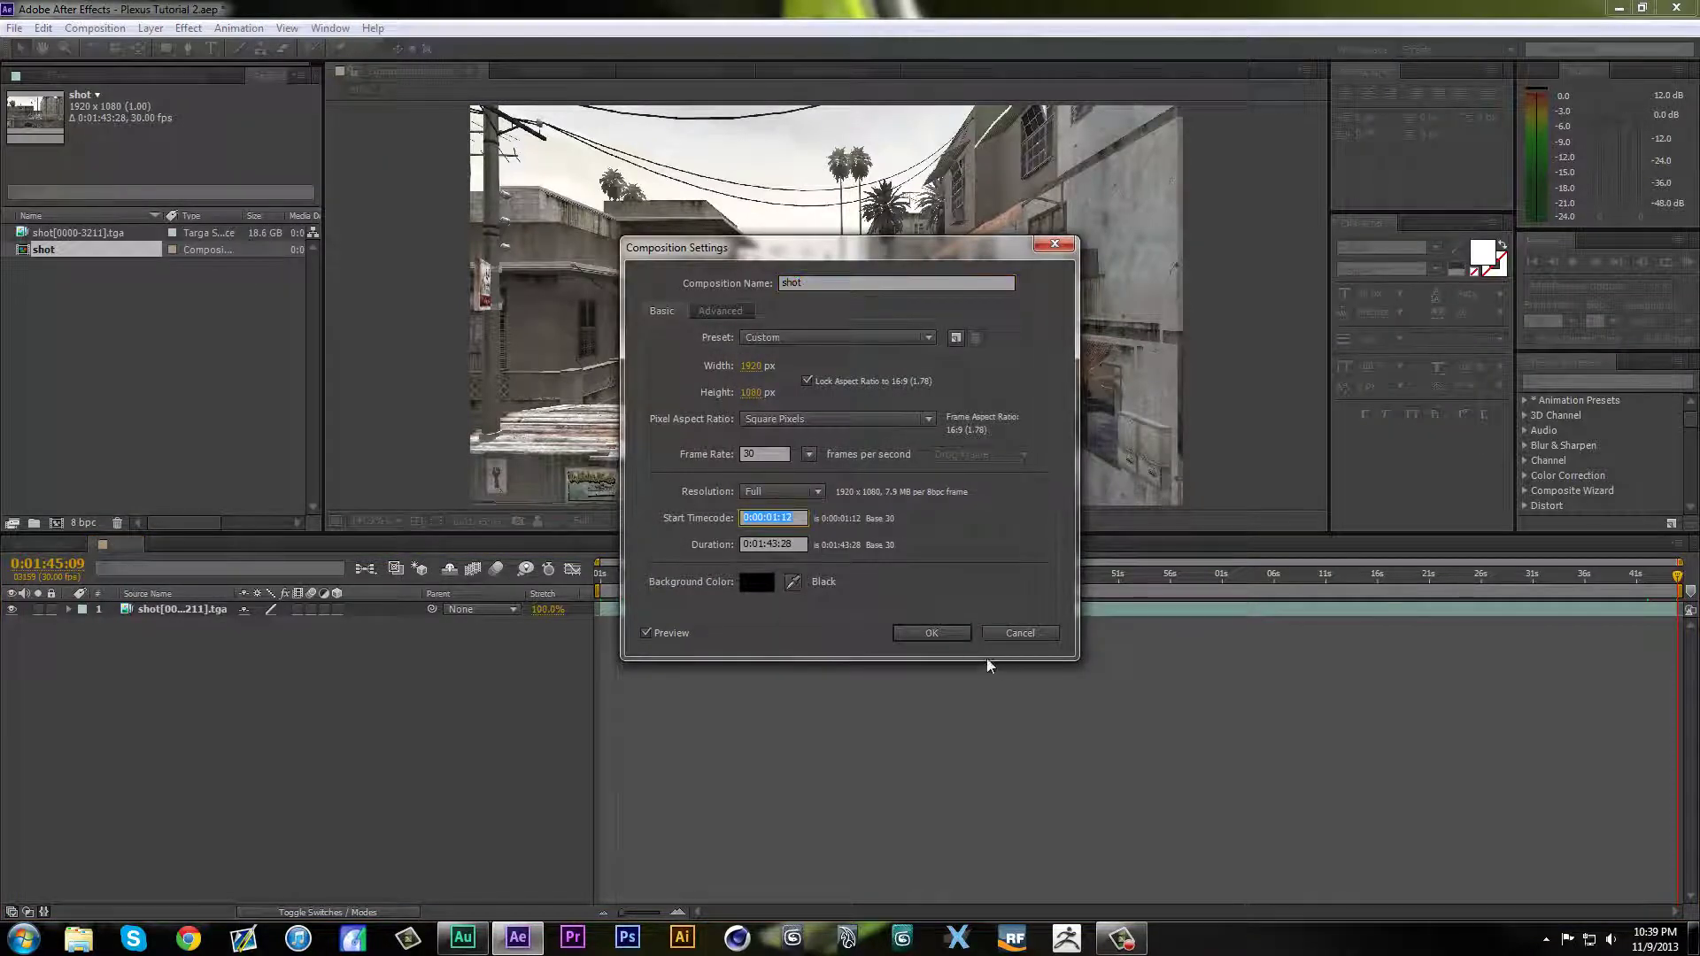
{"action": "type", "text": "0"}
{"action": "left_click", "coordinate": [946, 632]}
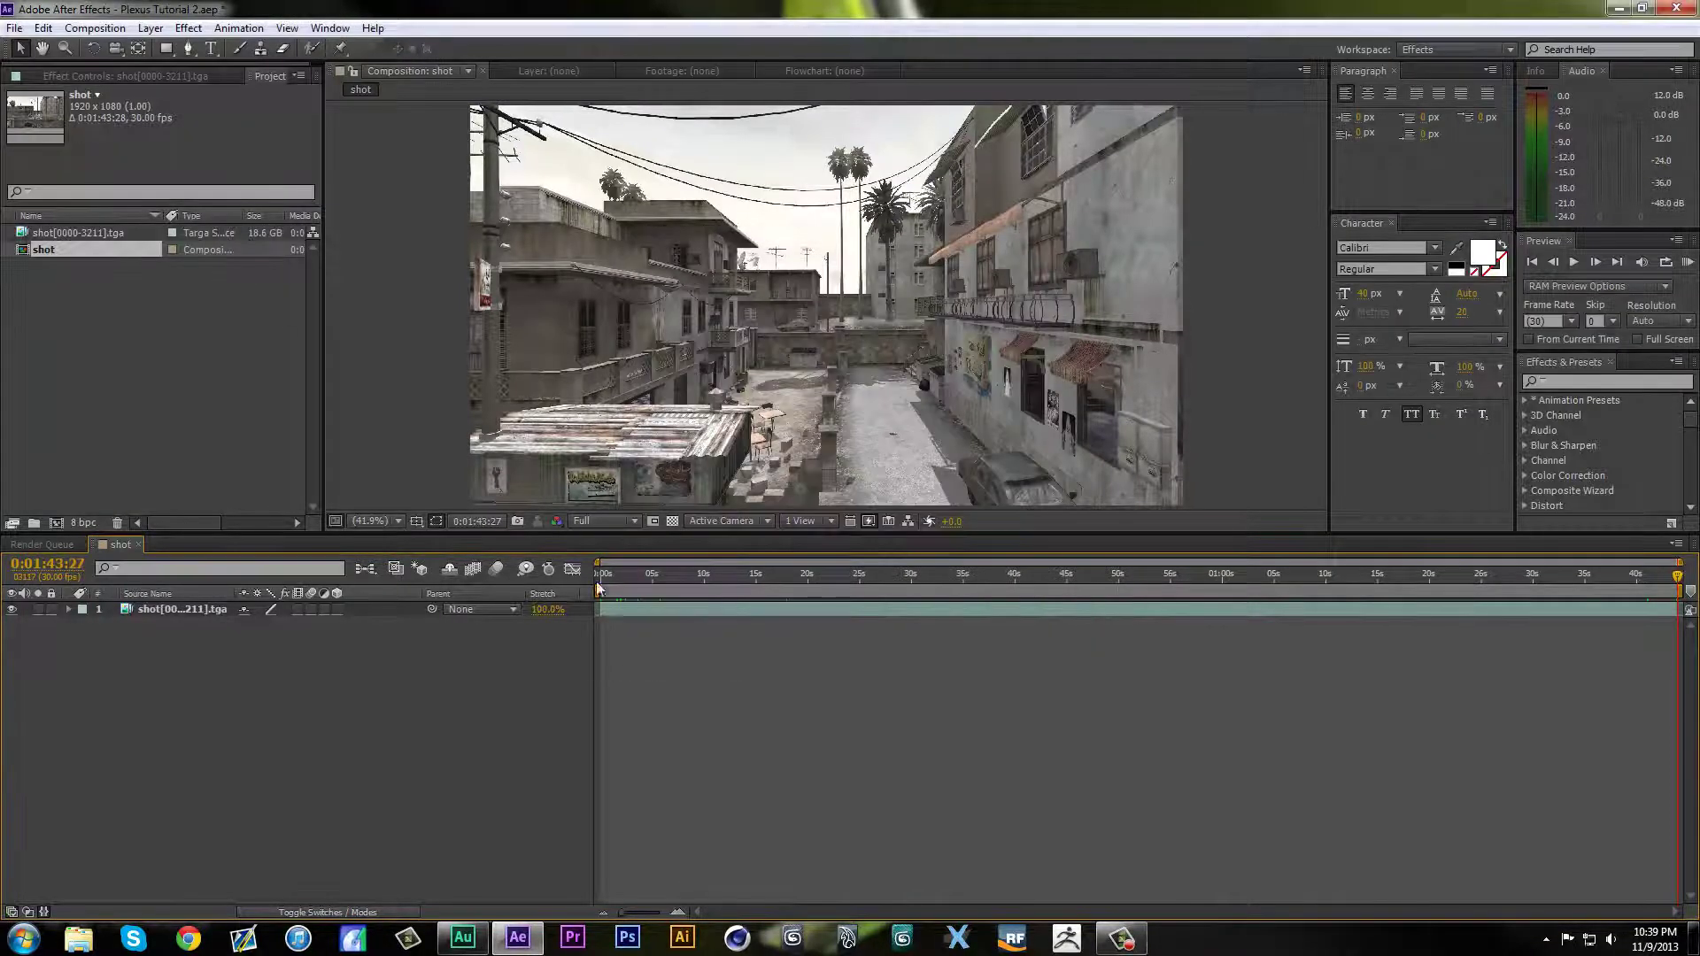
Step: Interpret the shot sequence footage at an assumed frame rate of 60 frames per second
{"action": "left_click", "coordinate": [82, 235]}
{"action": "right_click", "coordinate": [82, 235]}
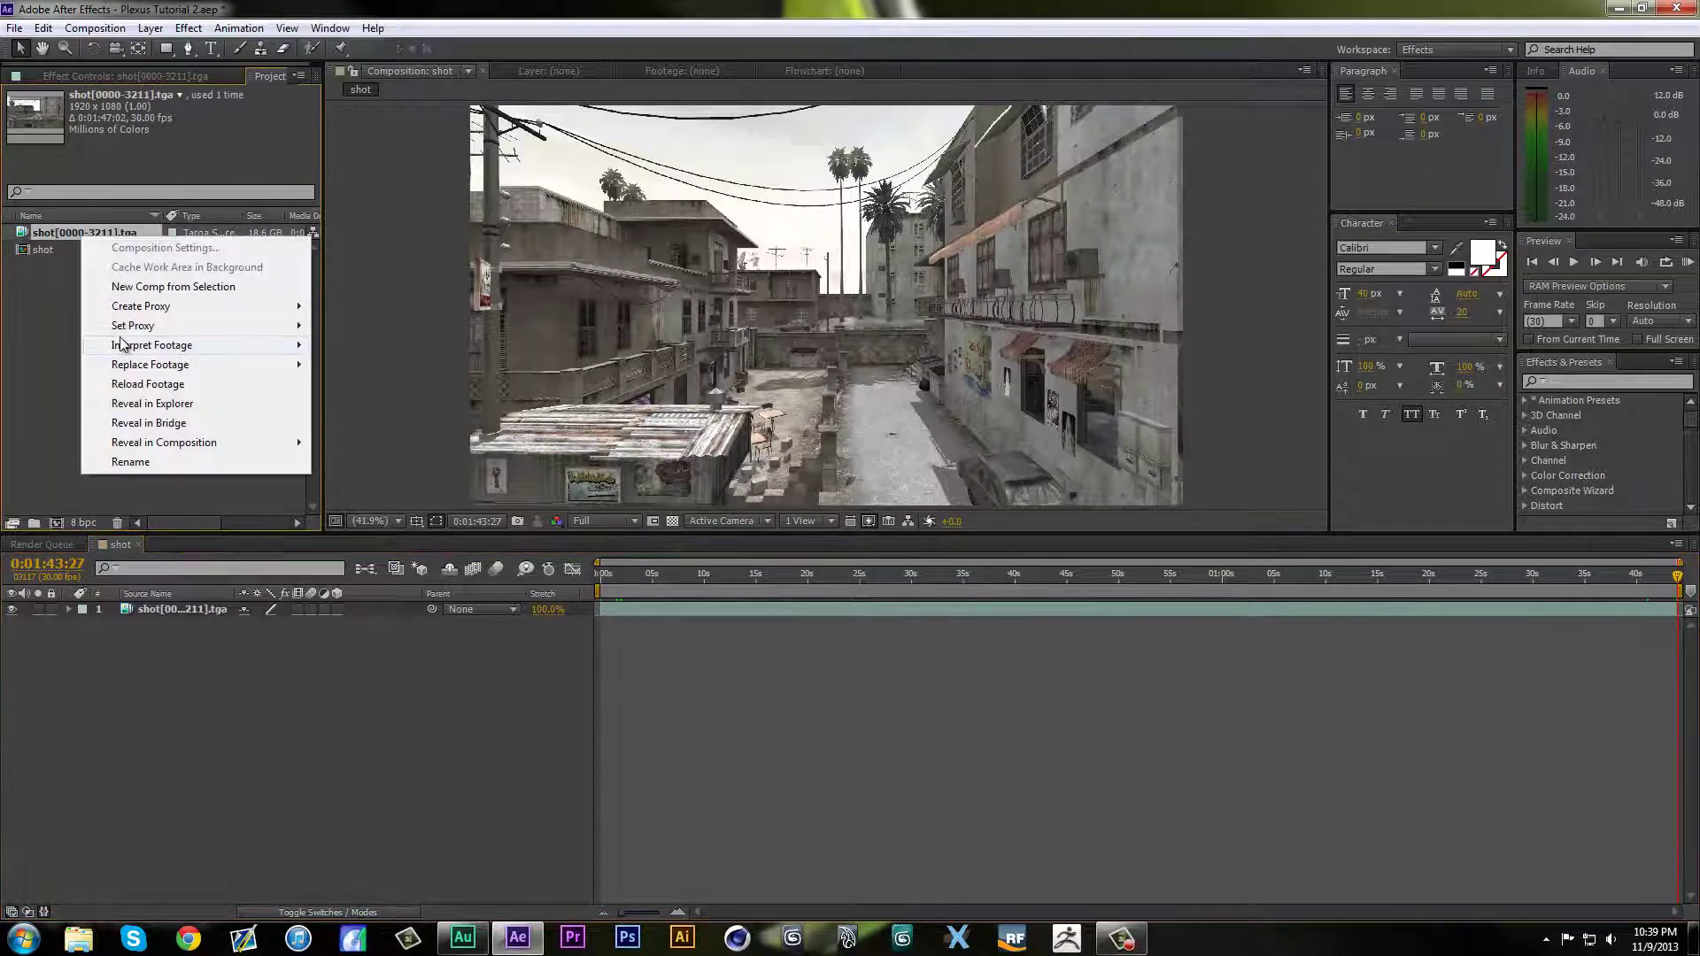
{"action": "mouse_move", "coordinate": [129, 346]}
{"action": "left_click", "coordinate": [421, 348]}
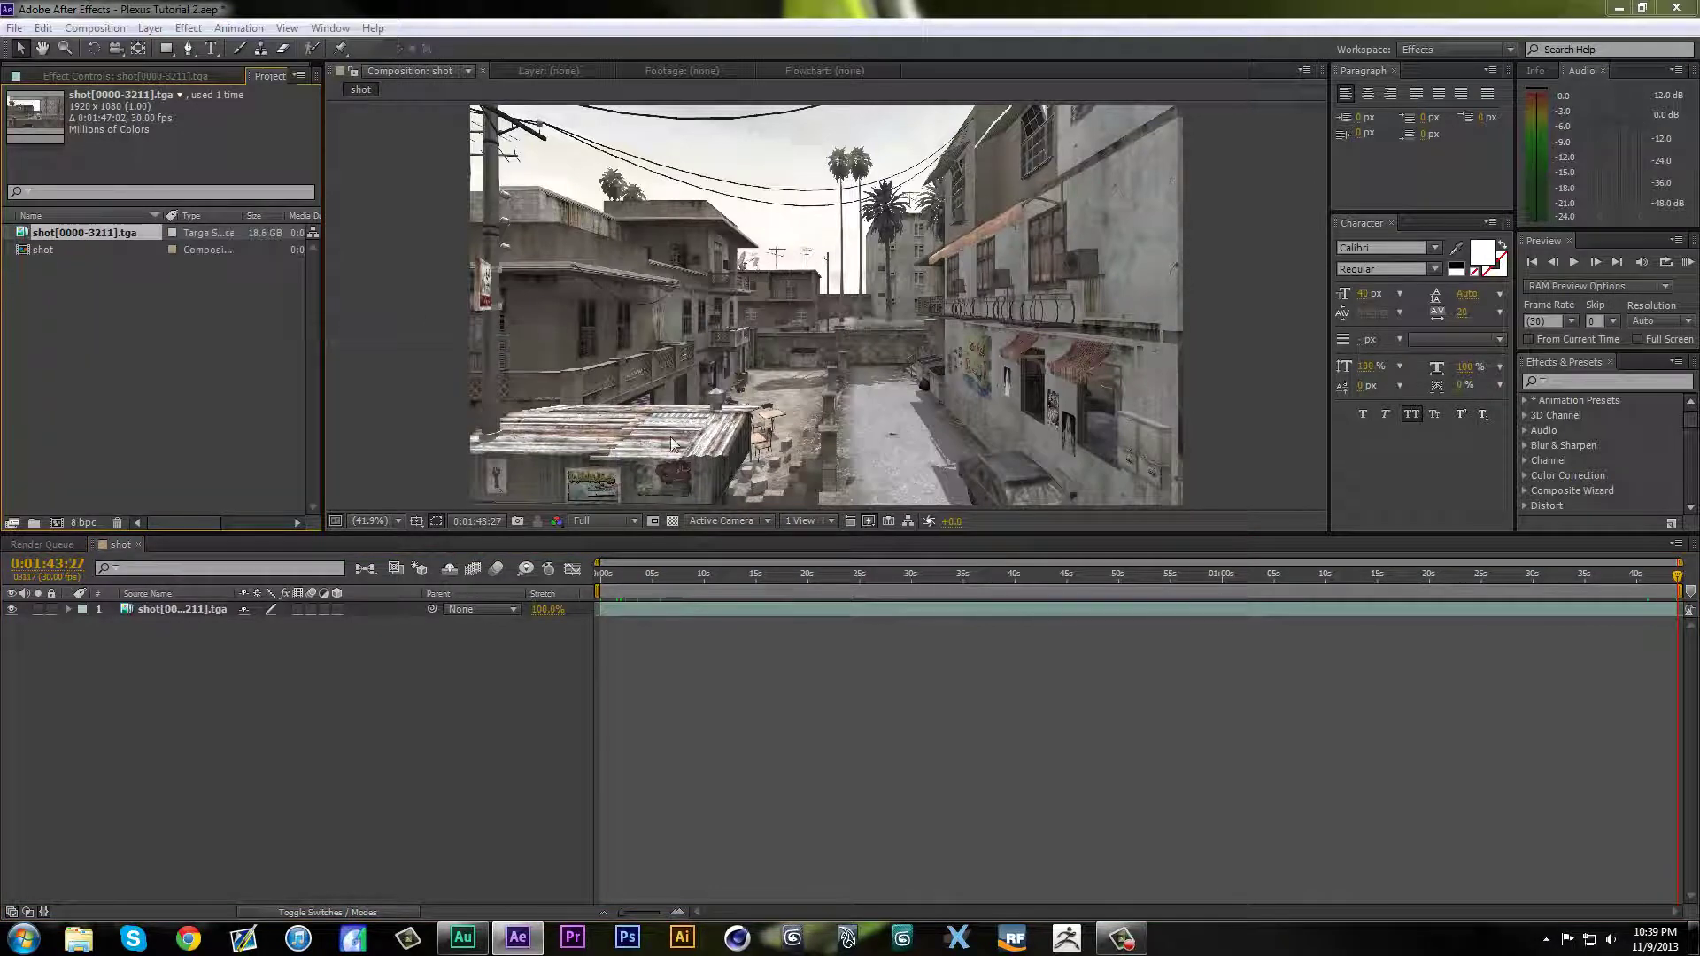
{"action": "type", "text": "60"}
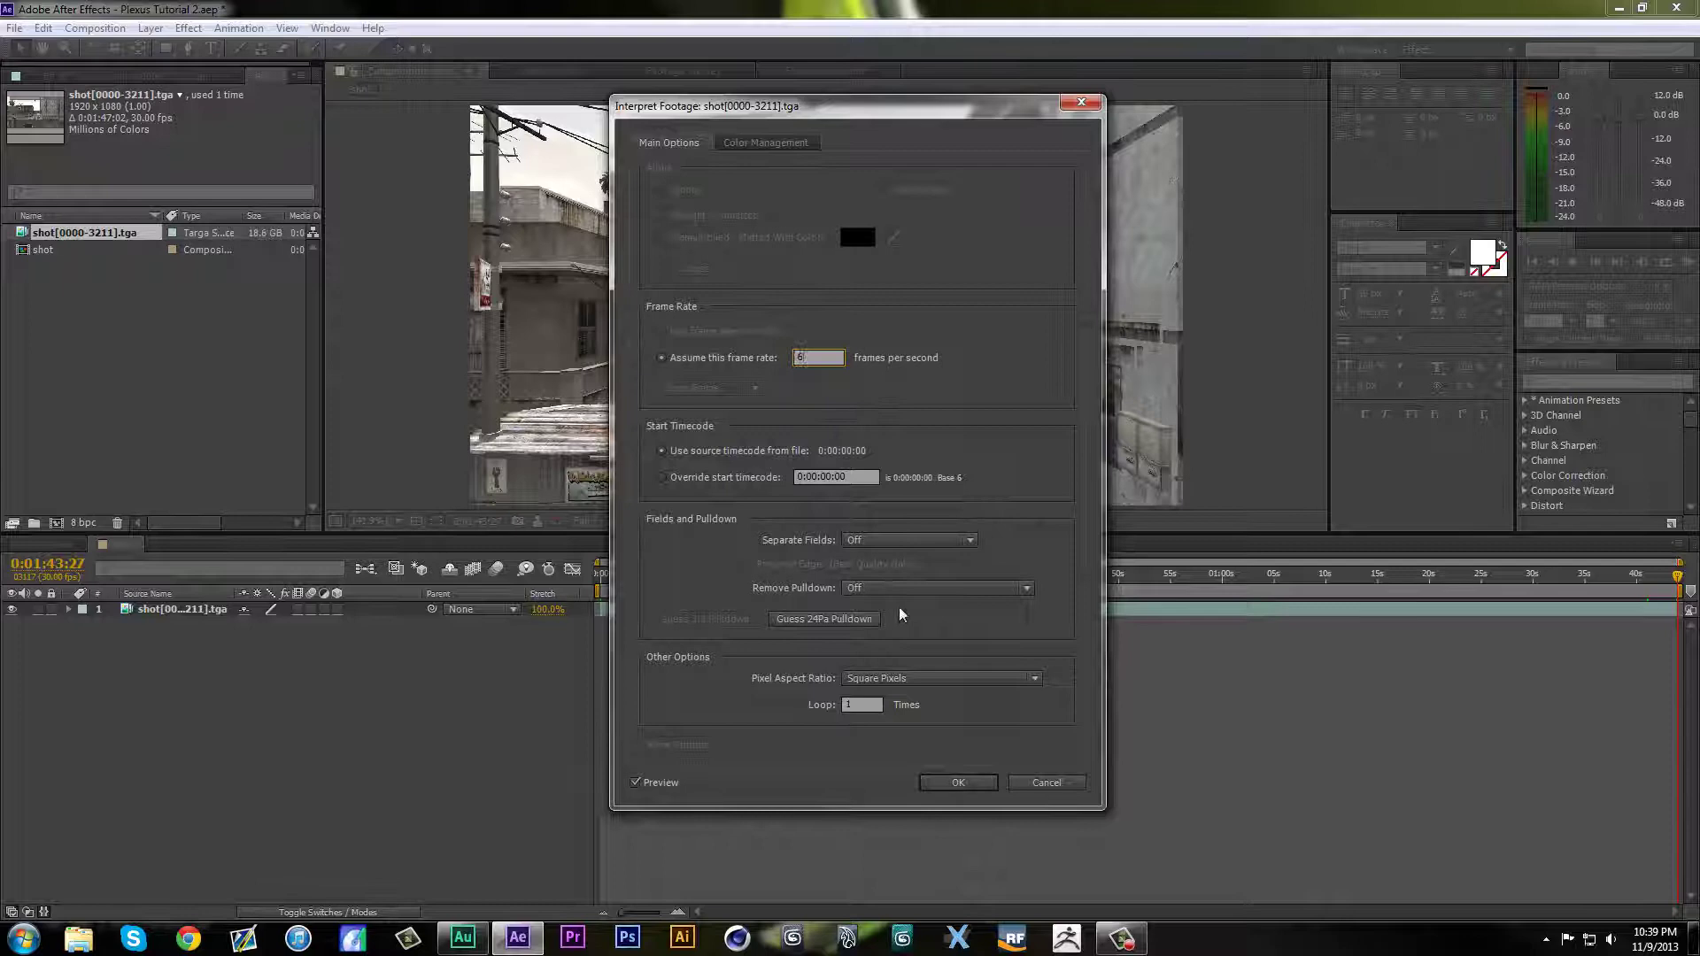
{"action": "left_click", "coordinate": [977, 788]}
Step: Set the work area from 0:00:00:28 to about 0:00:50:00 around the shortened footage and trim the composition to it
{"action": "left_click_drag", "start_coordinate": [988, 577], "coordinate": [600, 585]}
{"action": "left_click_drag", "start_coordinate": [719, 609], "coordinate": [1116, 592]}
{"action": "key", "text": "b"}
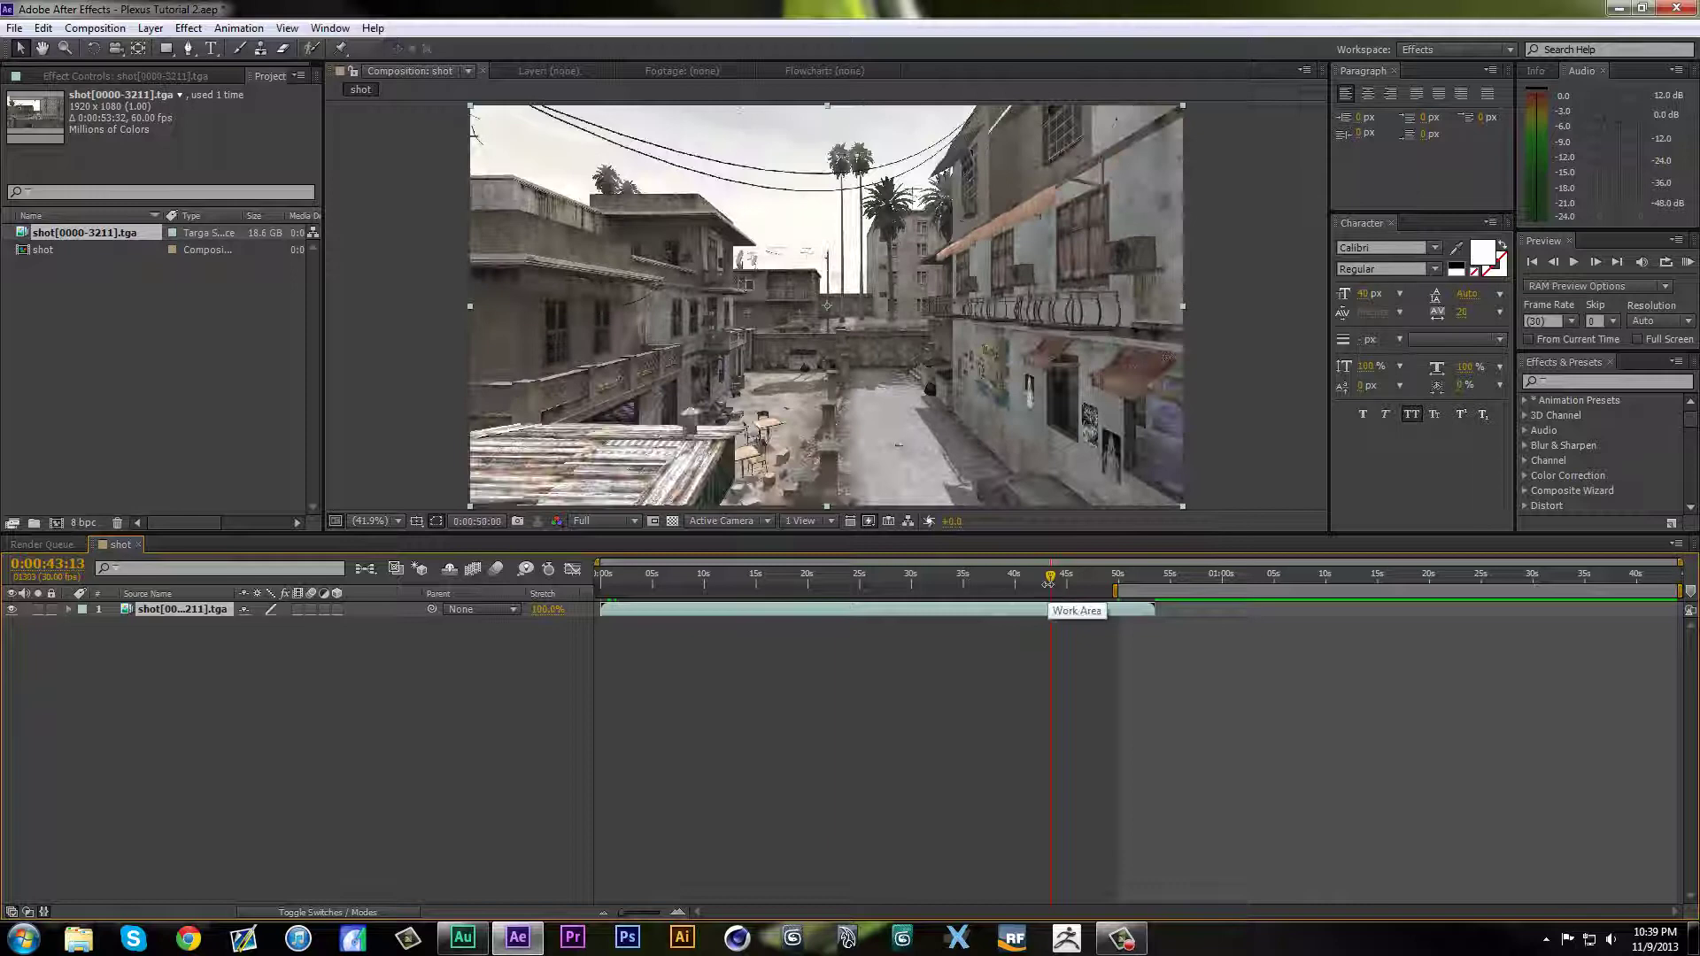
{"action": "key", "text": "n"}
{"action": "left_click_drag", "start_coordinate": [1065, 577], "coordinate": [1109, 634]}
{"action": "right_click", "coordinate": [1018, 599]}
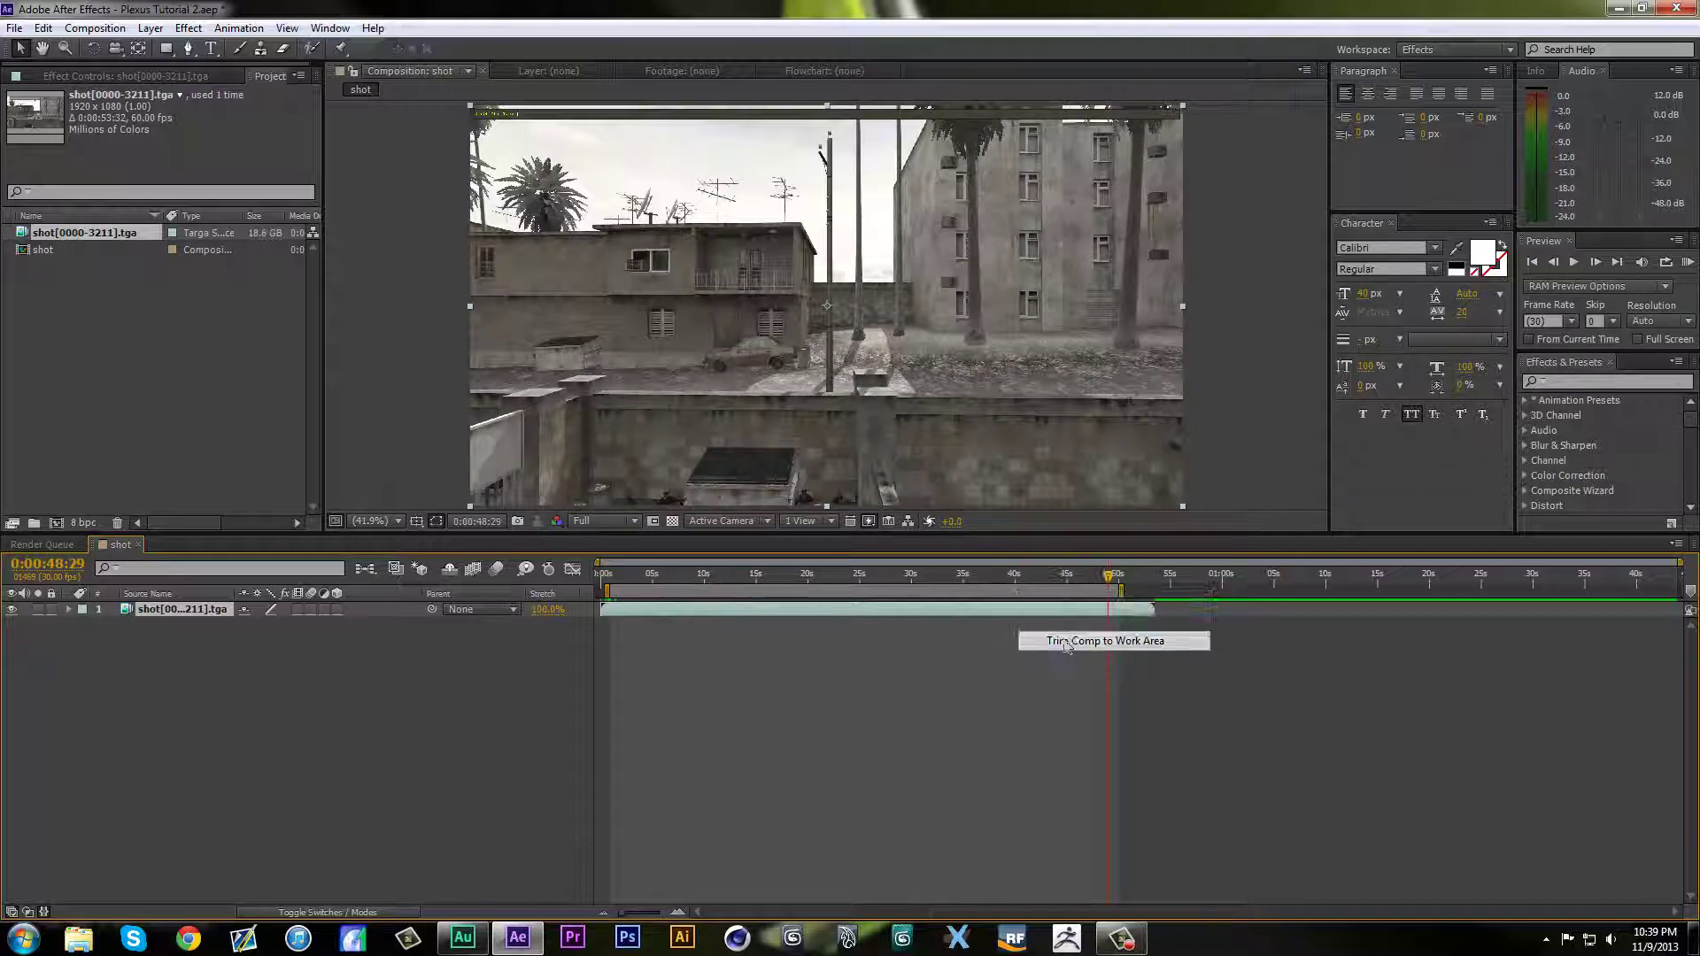
{"action": "left_click", "coordinate": [1091, 640]}
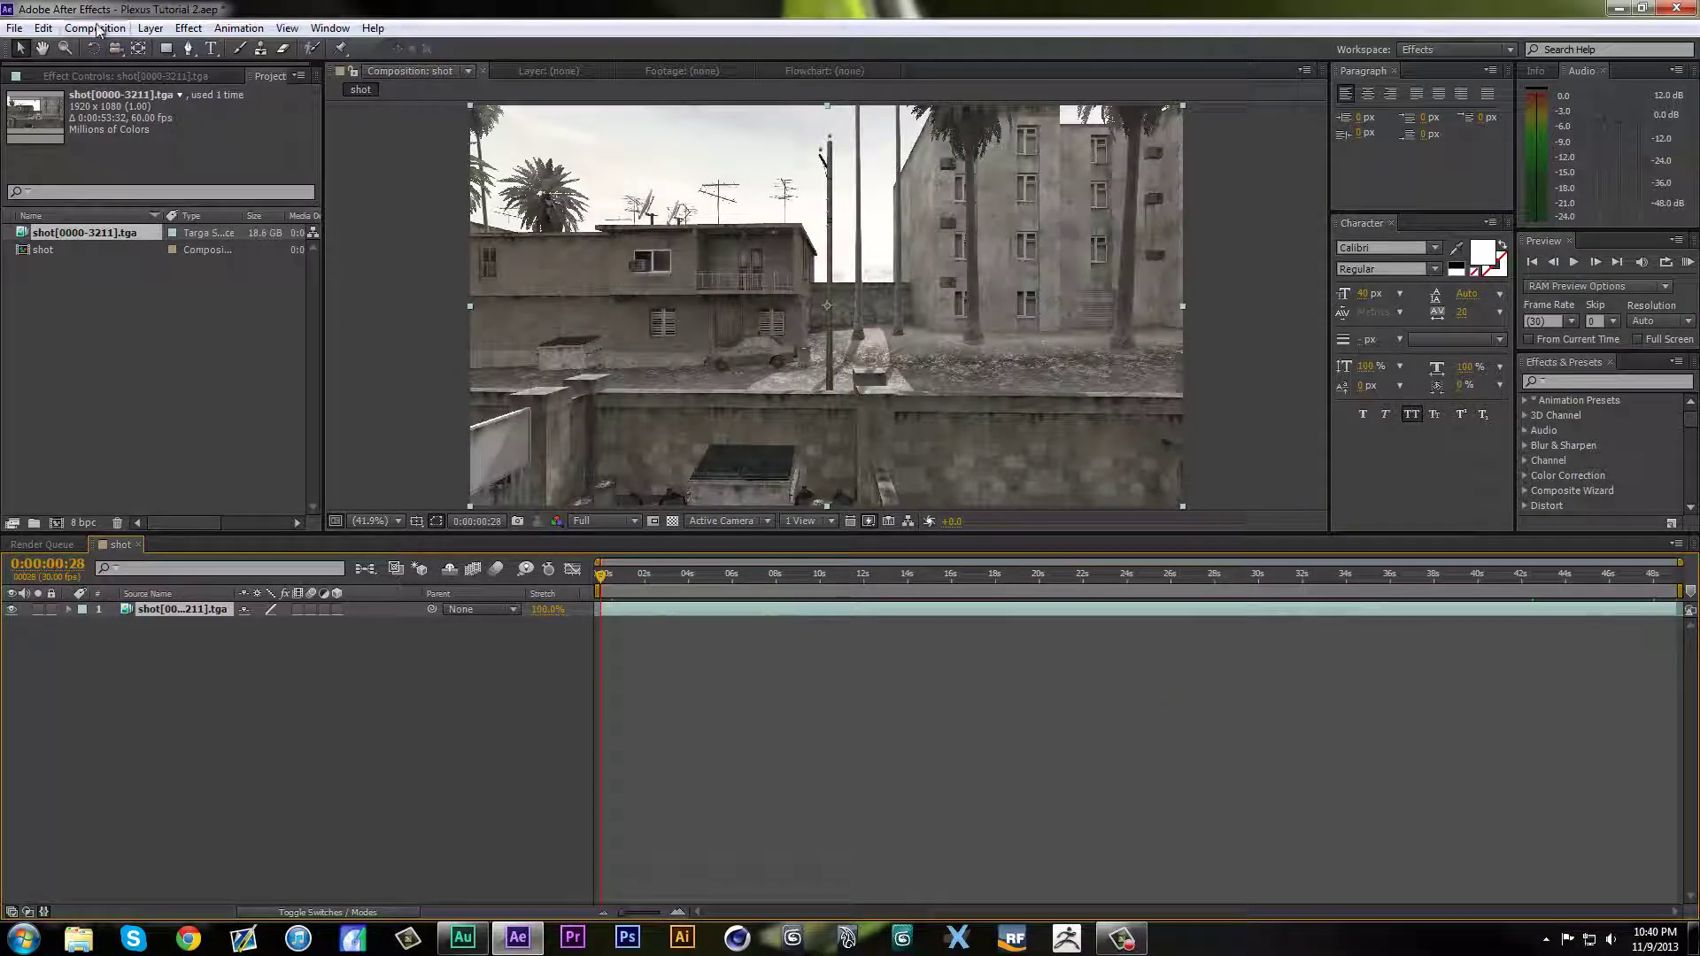
Step: Set the composition's frame rate to 60 frames per second and its start timecode to 0
{"action": "left_click", "coordinate": [95, 27]}
{"action": "left_click", "coordinate": [133, 71]}
{"action": "left_click", "coordinate": [808, 454]}
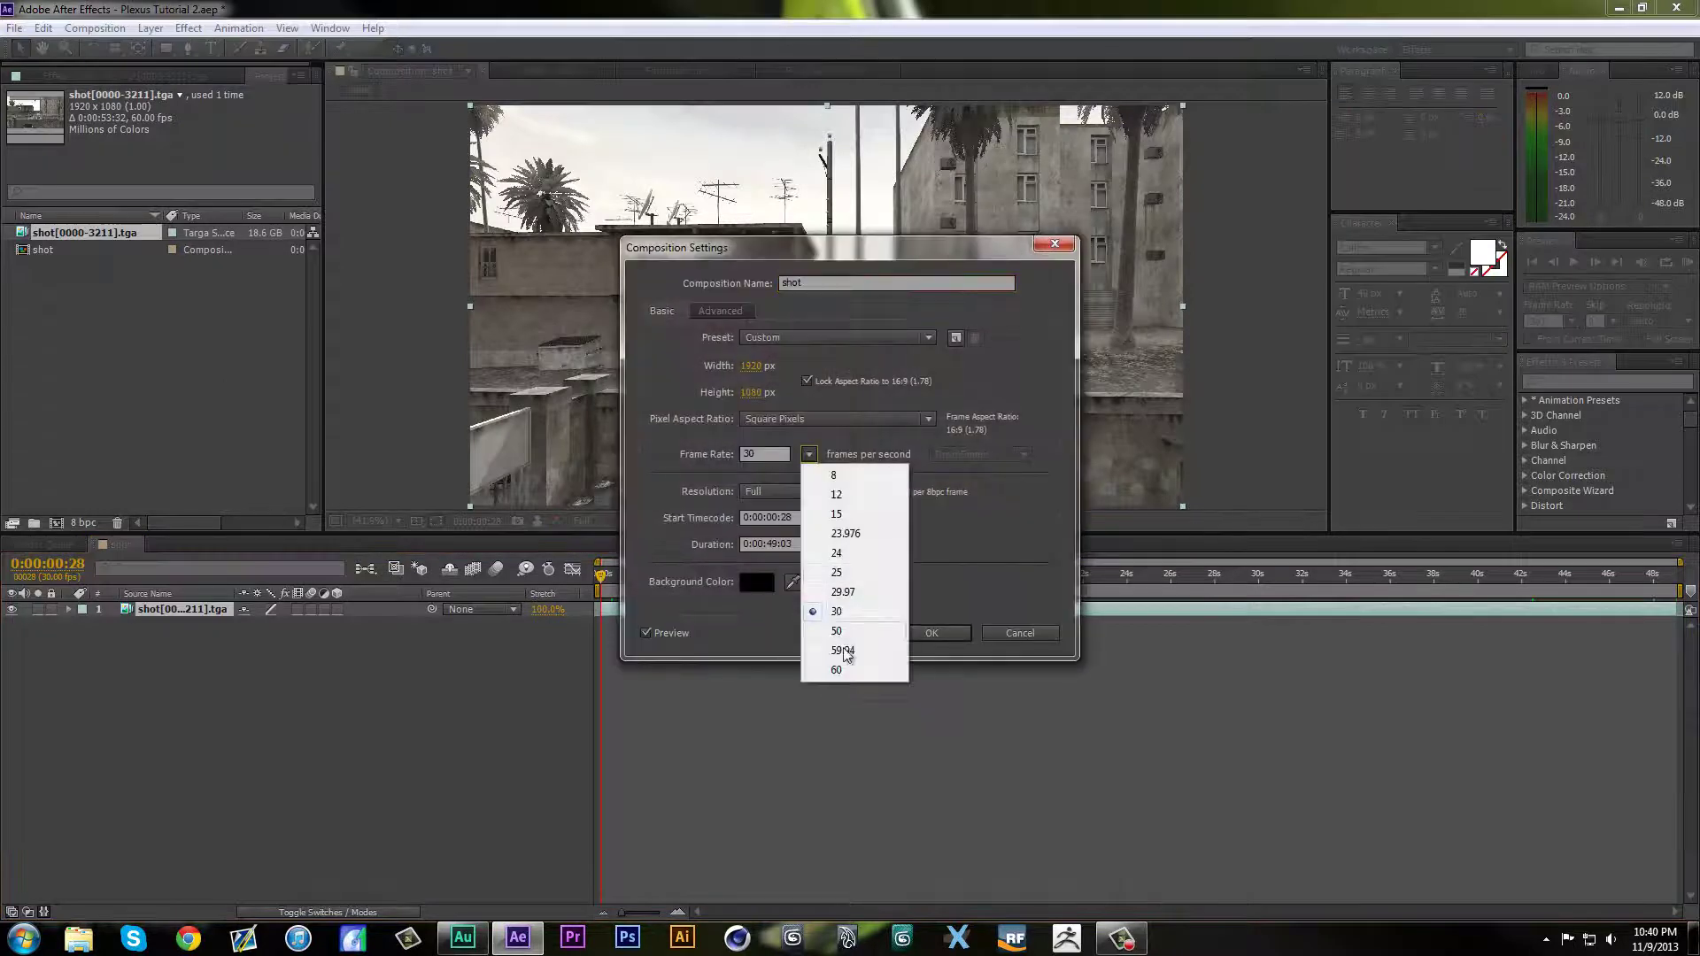
{"action": "left_click", "coordinate": [828, 671]}
{"action": "left_click", "coordinate": [772, 517]}
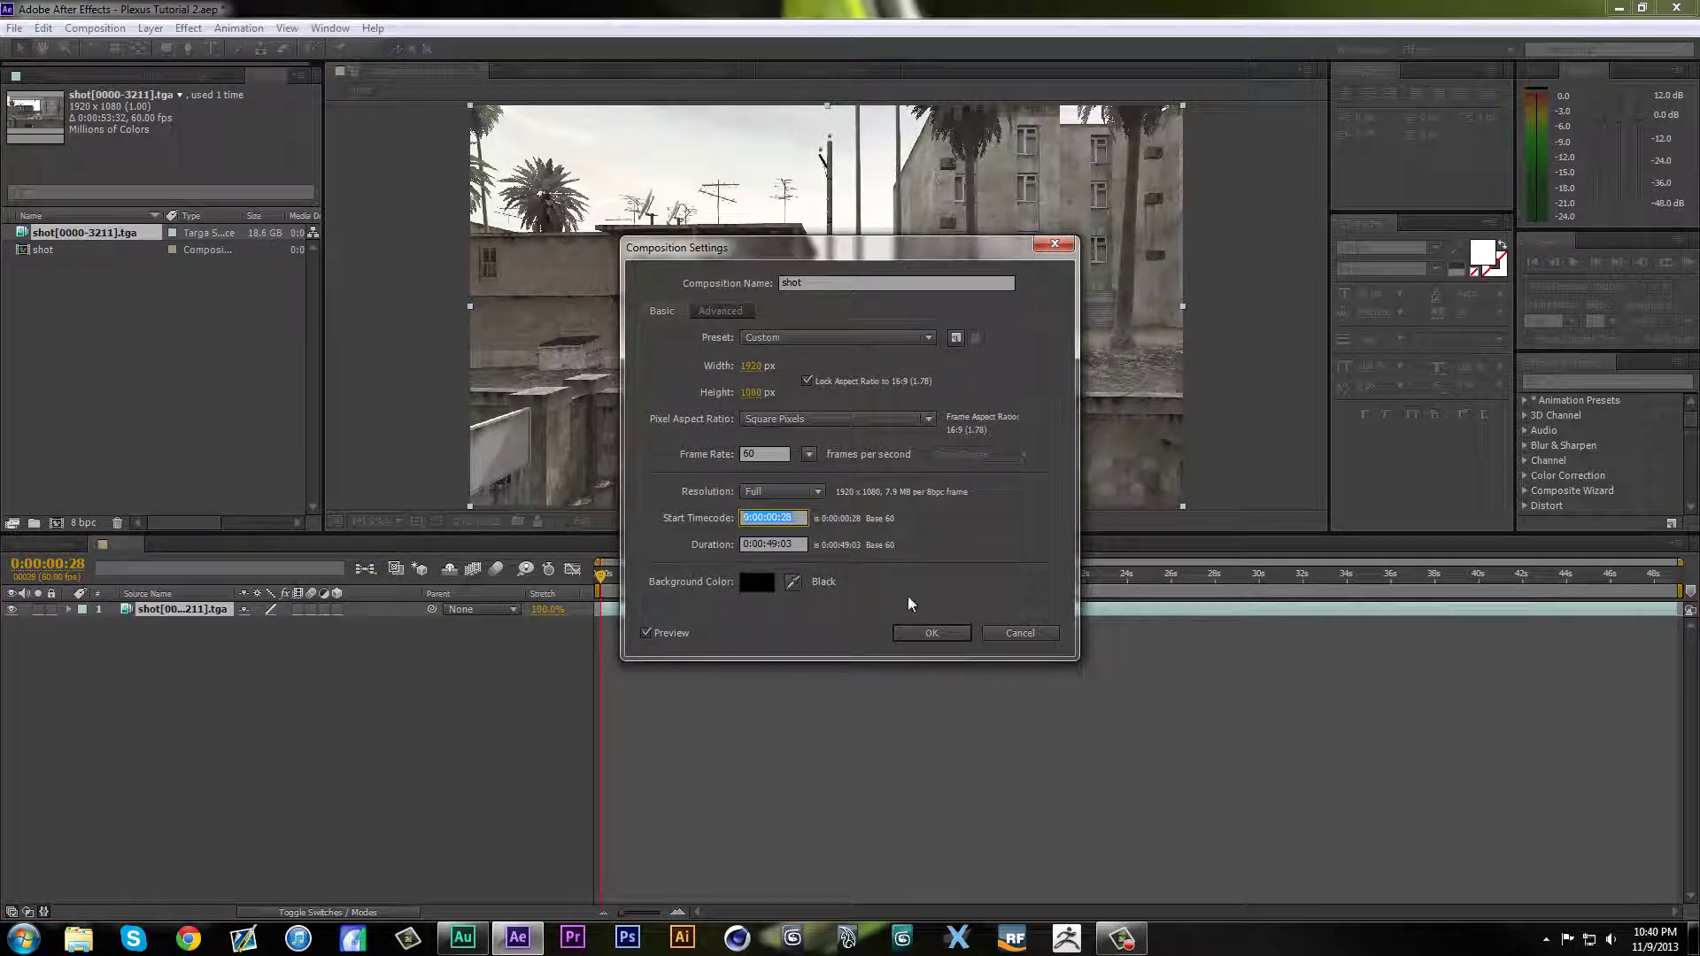
{"action": "type", "text": "0"}
{"action": "left_click", "coordinate": [932, 632]}
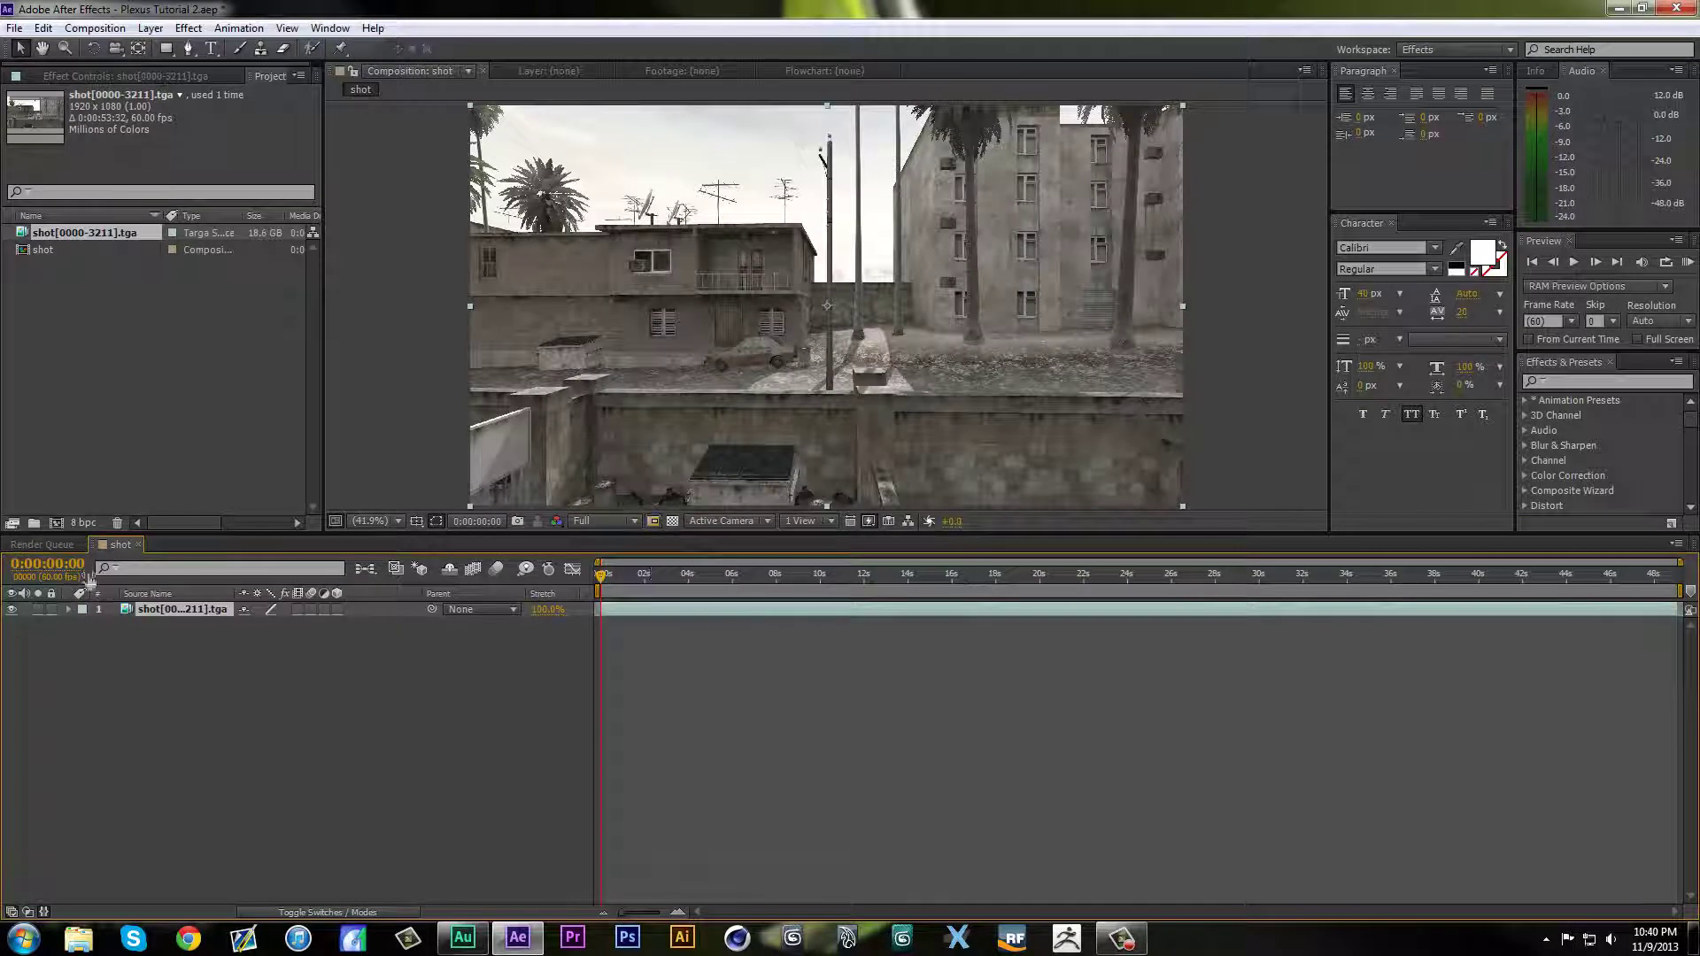
Step: Rename the shot composition as Crossfire_cinematic_01
{"action": "left_click", "coordinate": [85, 28]}
{"action": "left_click", "coordinate": [142, 71]}
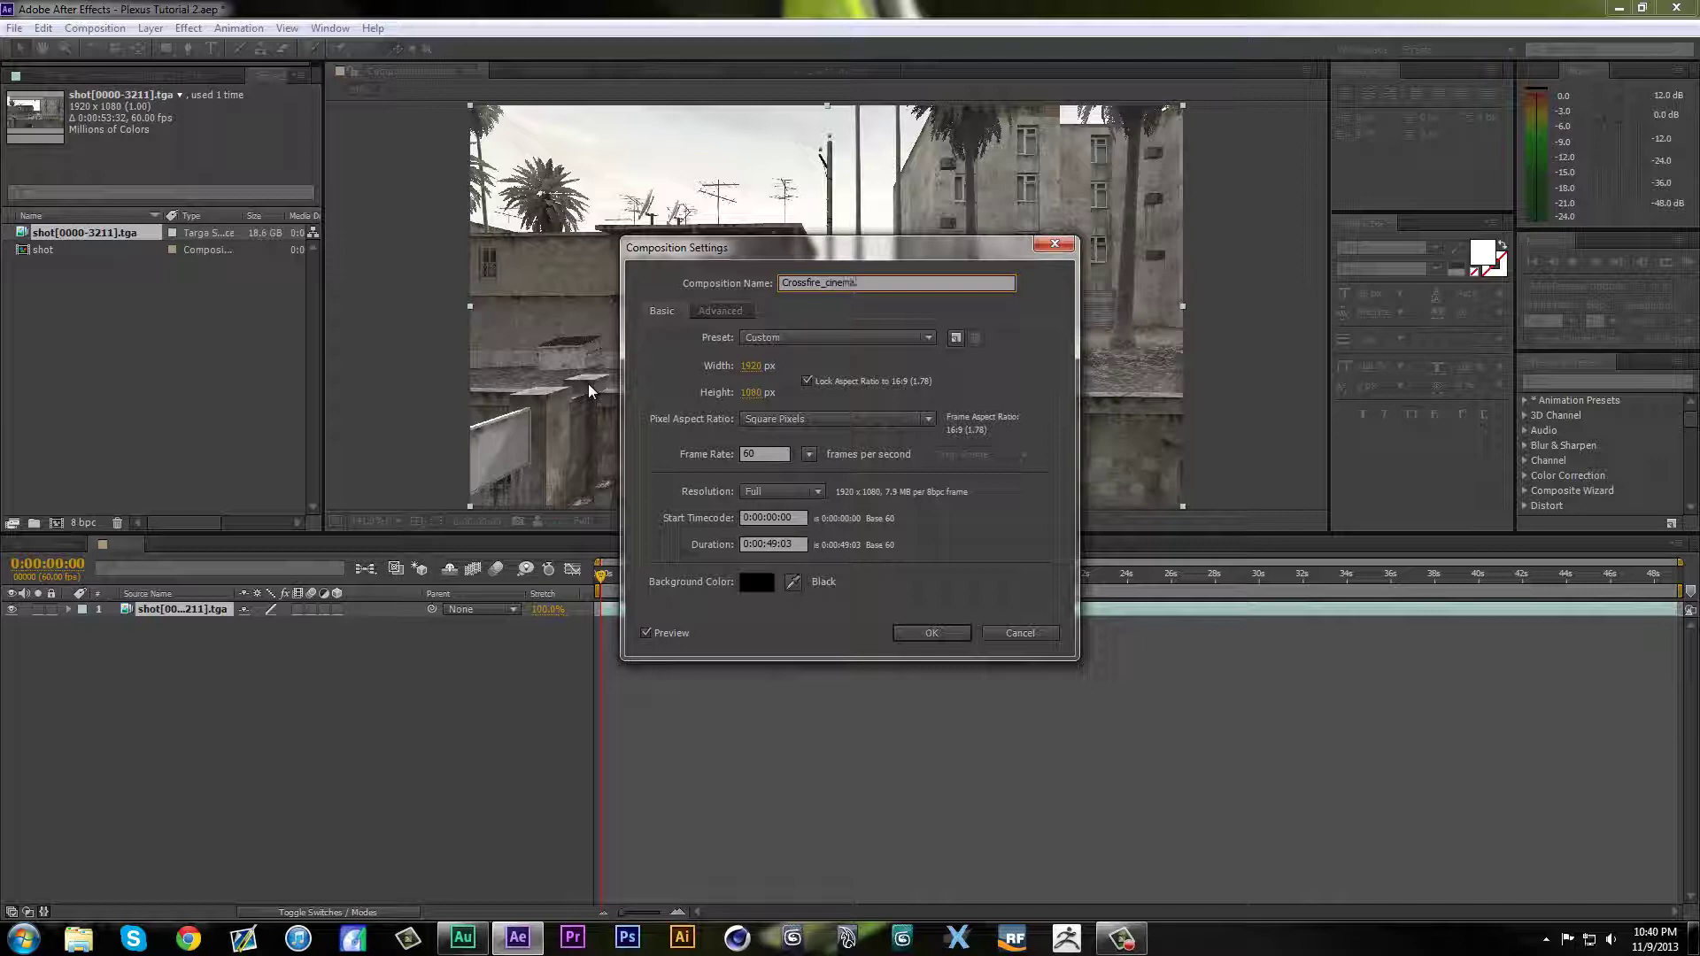
{"action": "type", "text": "c_01"}
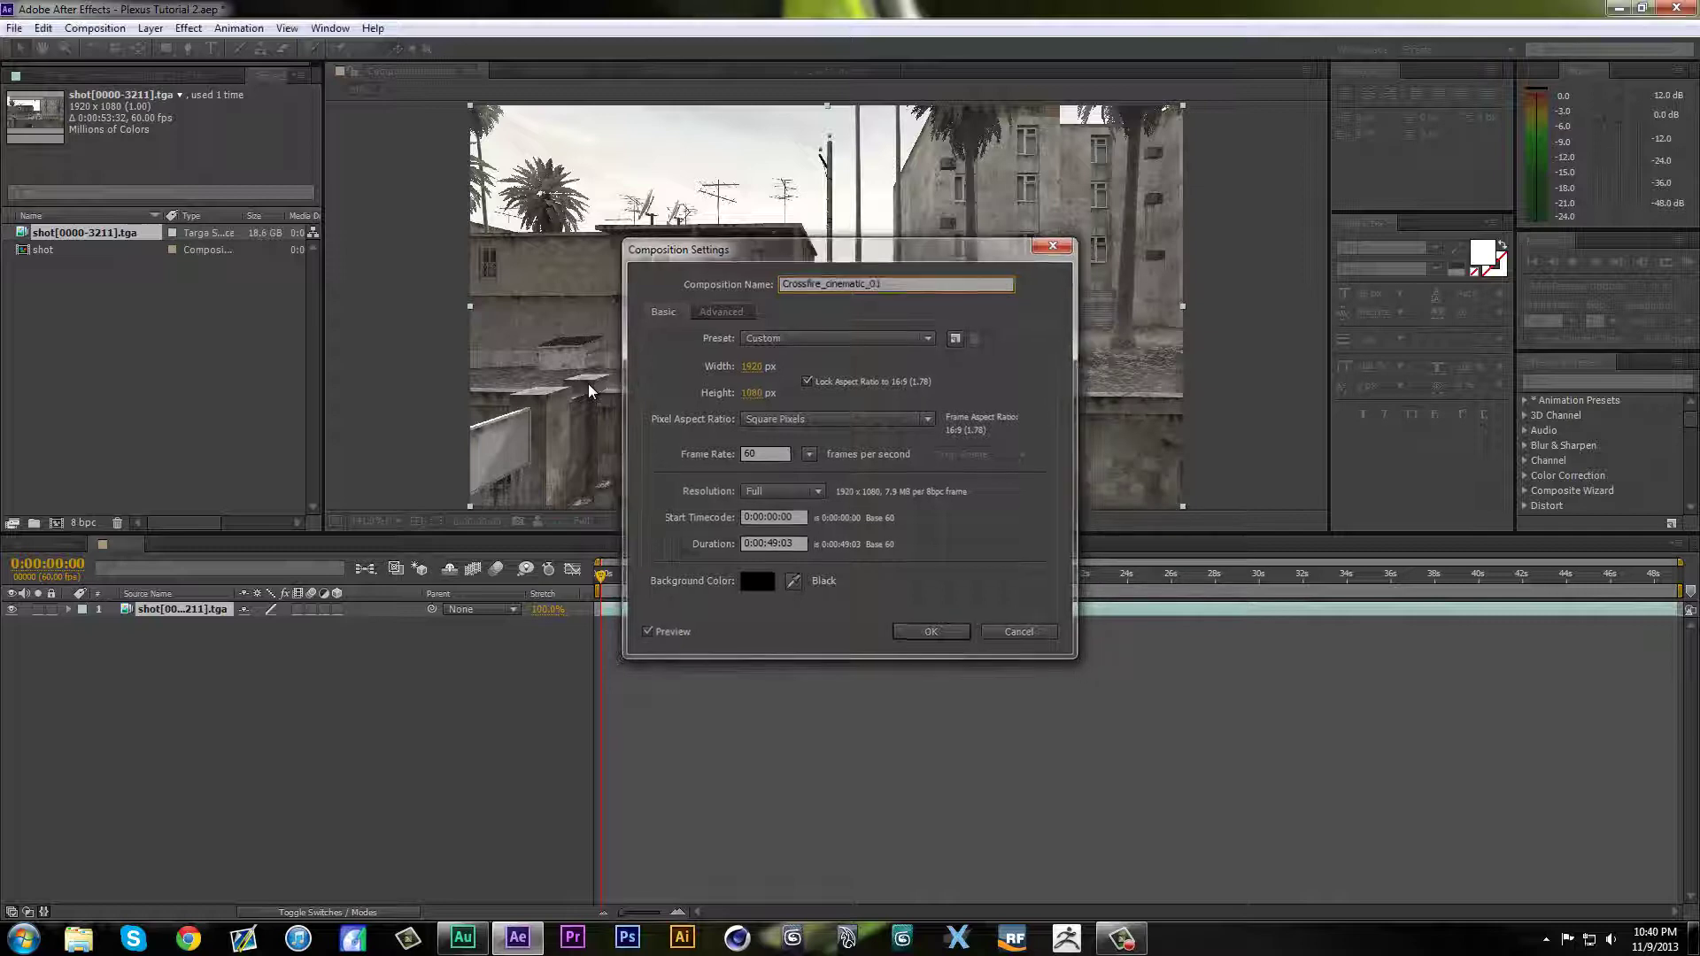
{"action": "key", "text": "Return"}
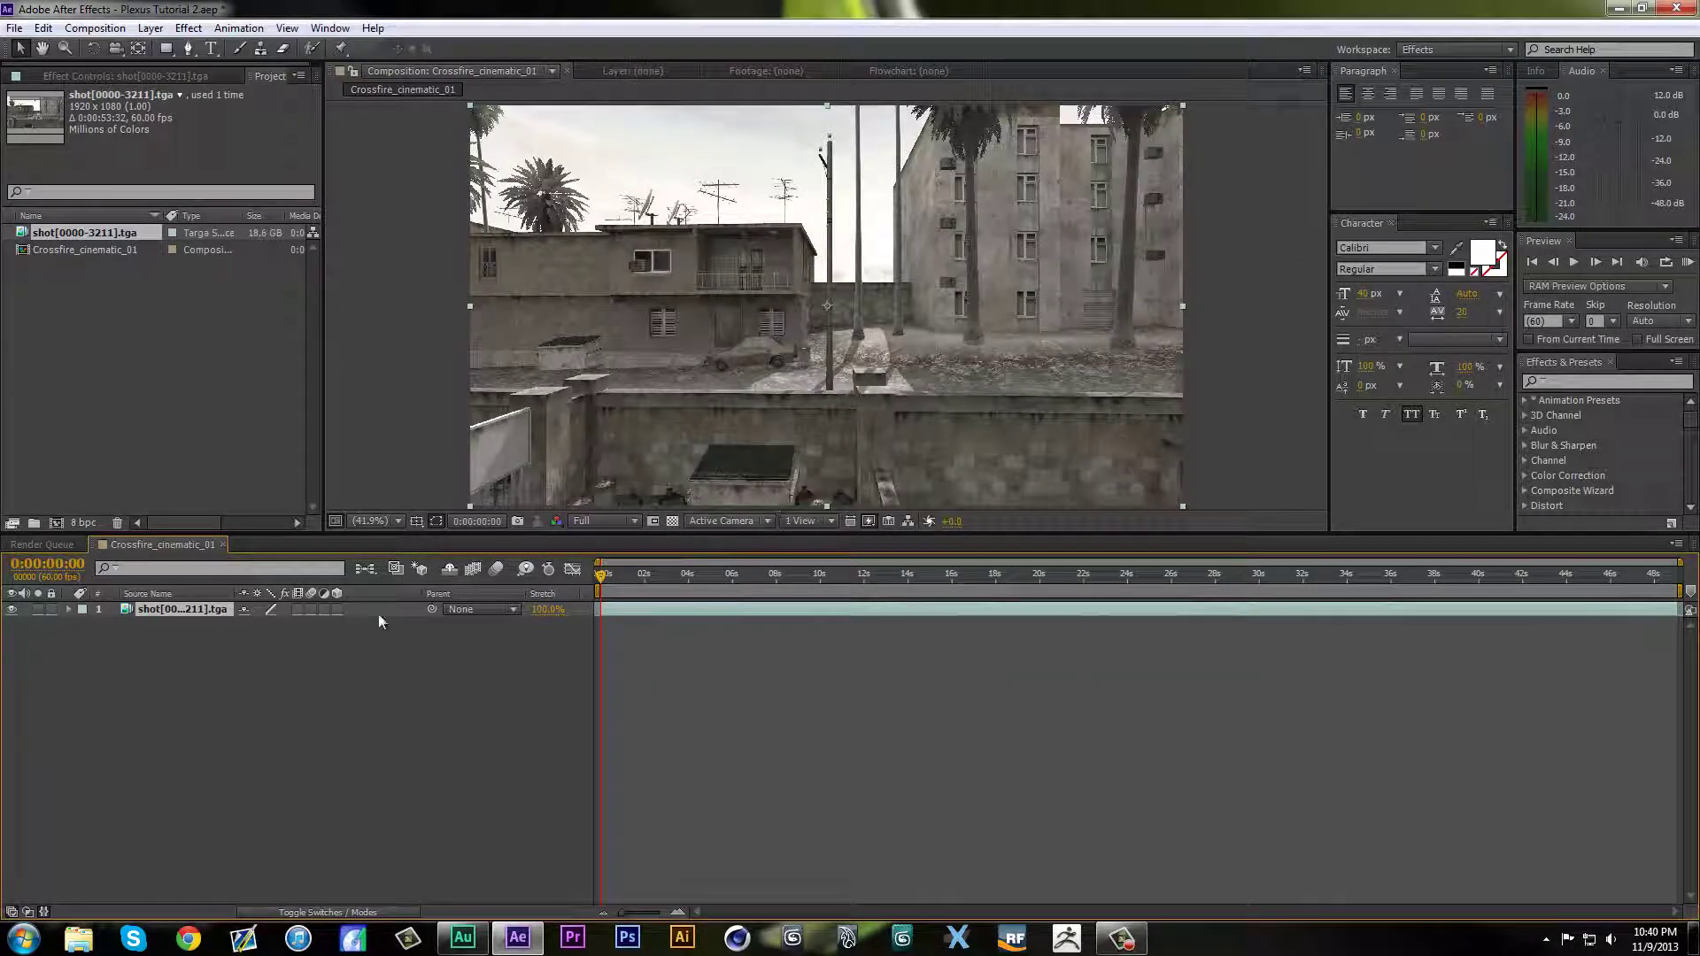
Step: Time-stretch the shot sequence layer to a new duration of 10 seconds
{"action": "left_click", "coordinate": [547, 611]}
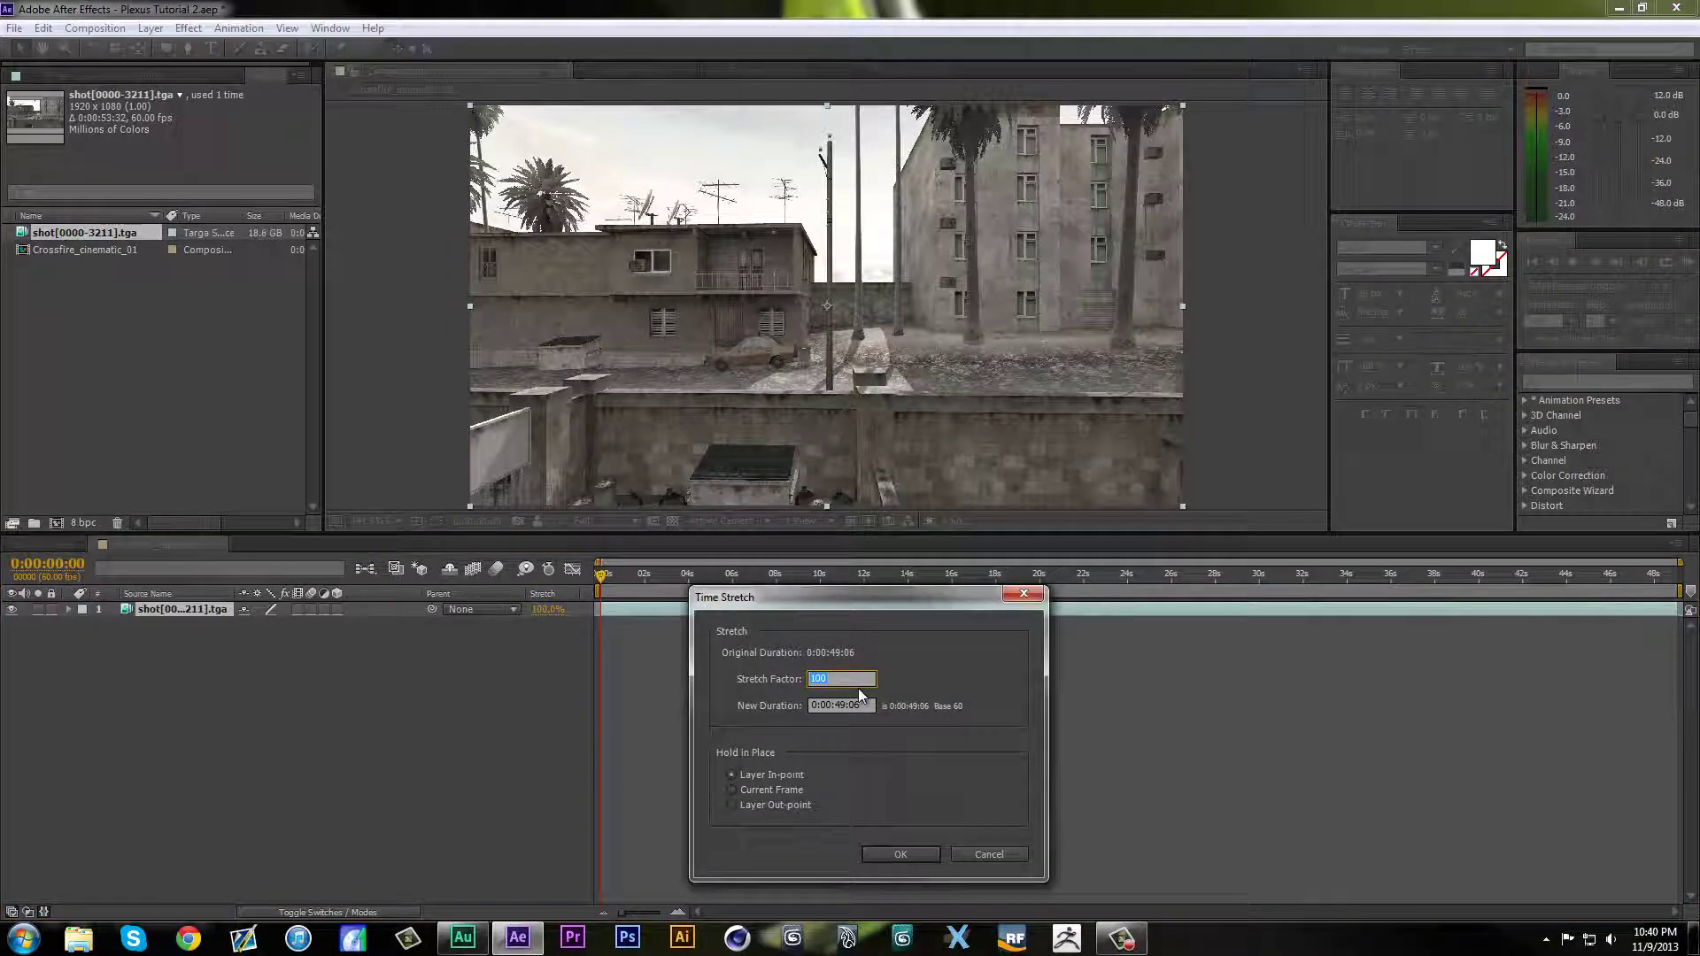
{"action": "type", "text": "10"}
{"action": "left_click", "coordinate": [844, 707]}
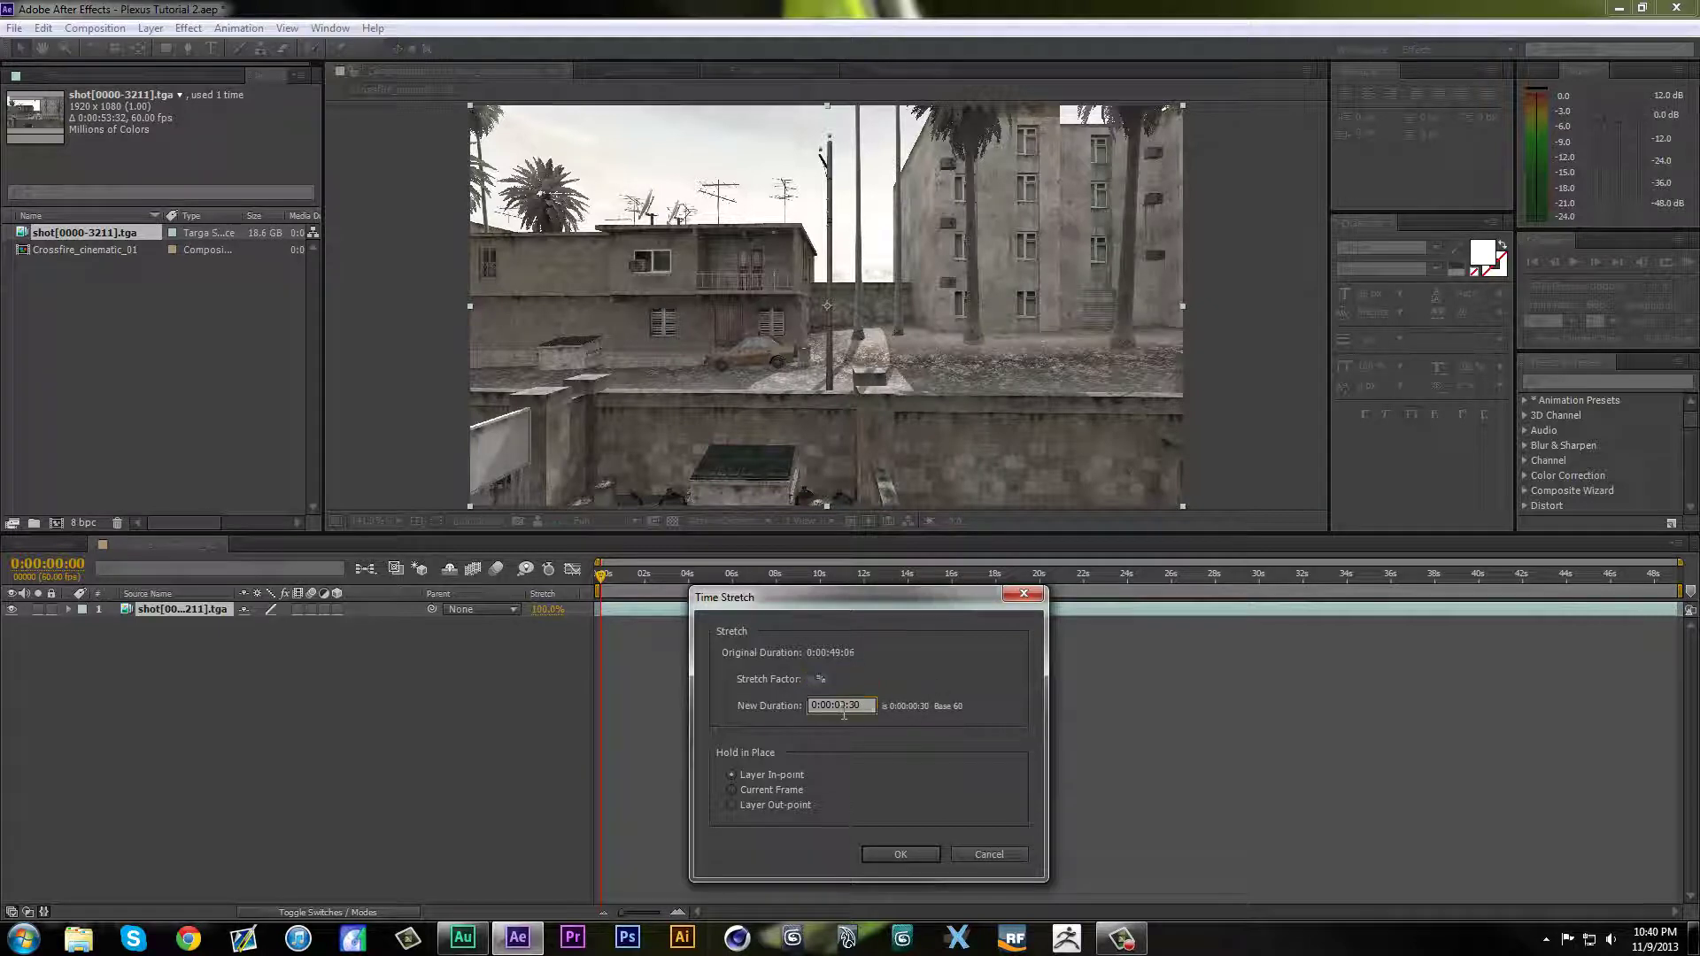
{"action": "type", "text": "1"}
{"action": "key", "text": "Return"}
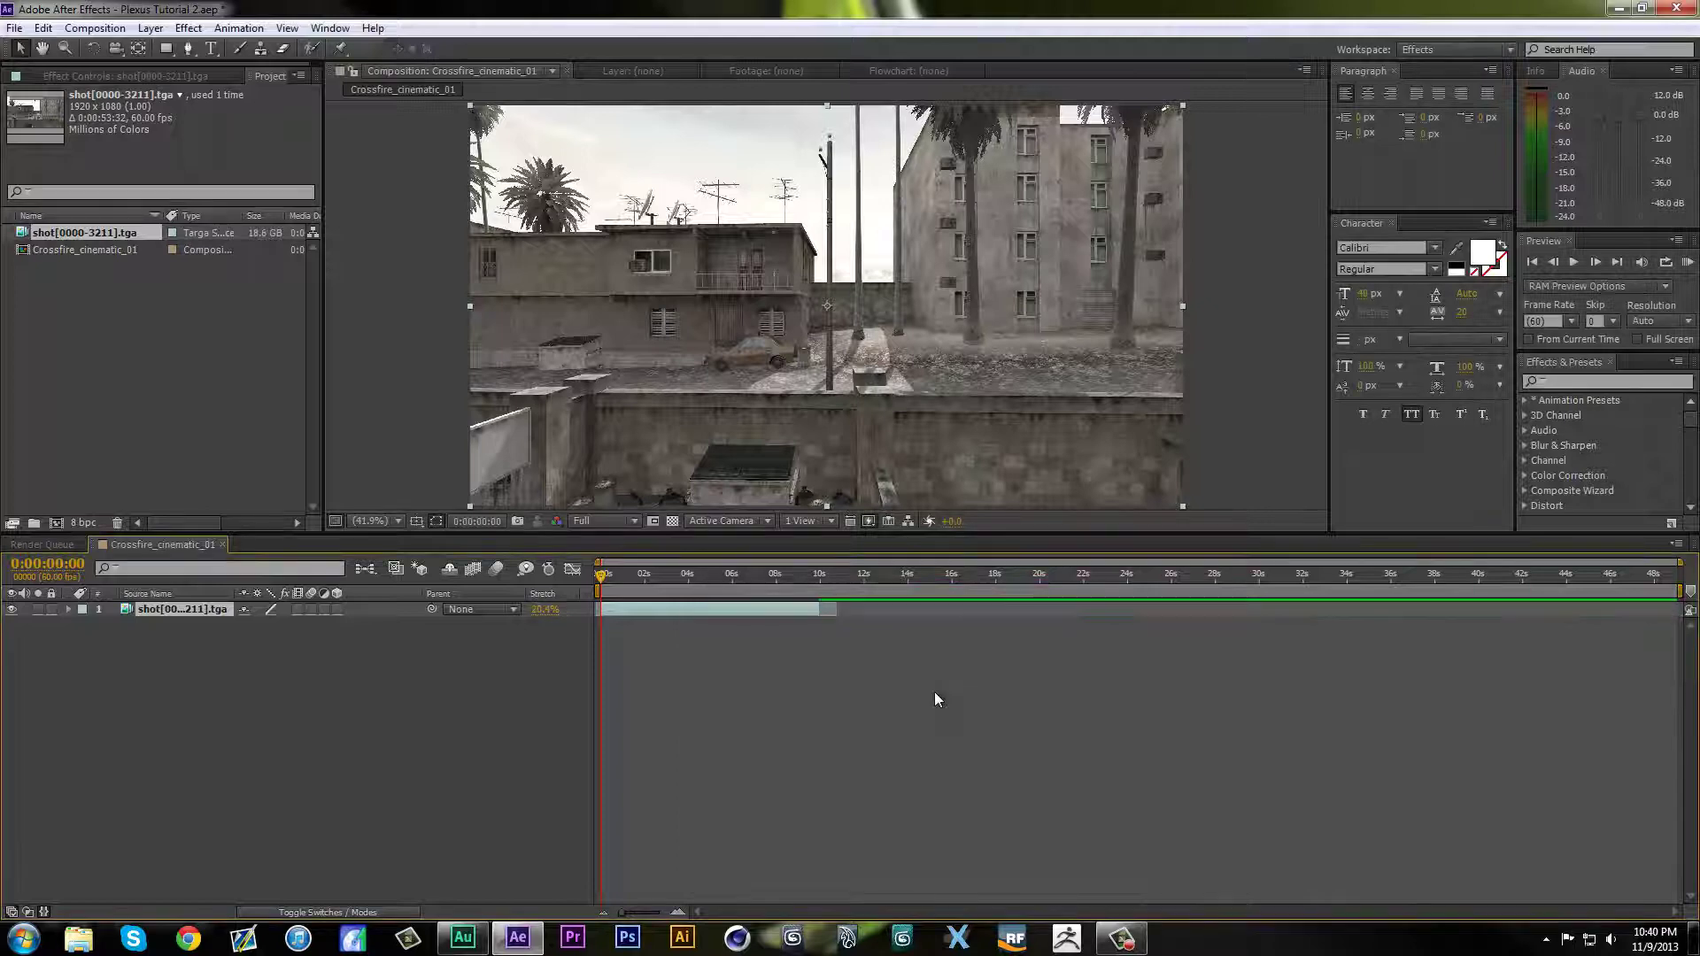
Step: End the work area at 0:00:09:59, on the stretched layer's last frame, and trim the composition to it
{"action": "left_click", "coordinate": [820, 581]}
{"action": "key", "text": "Page_Up"}
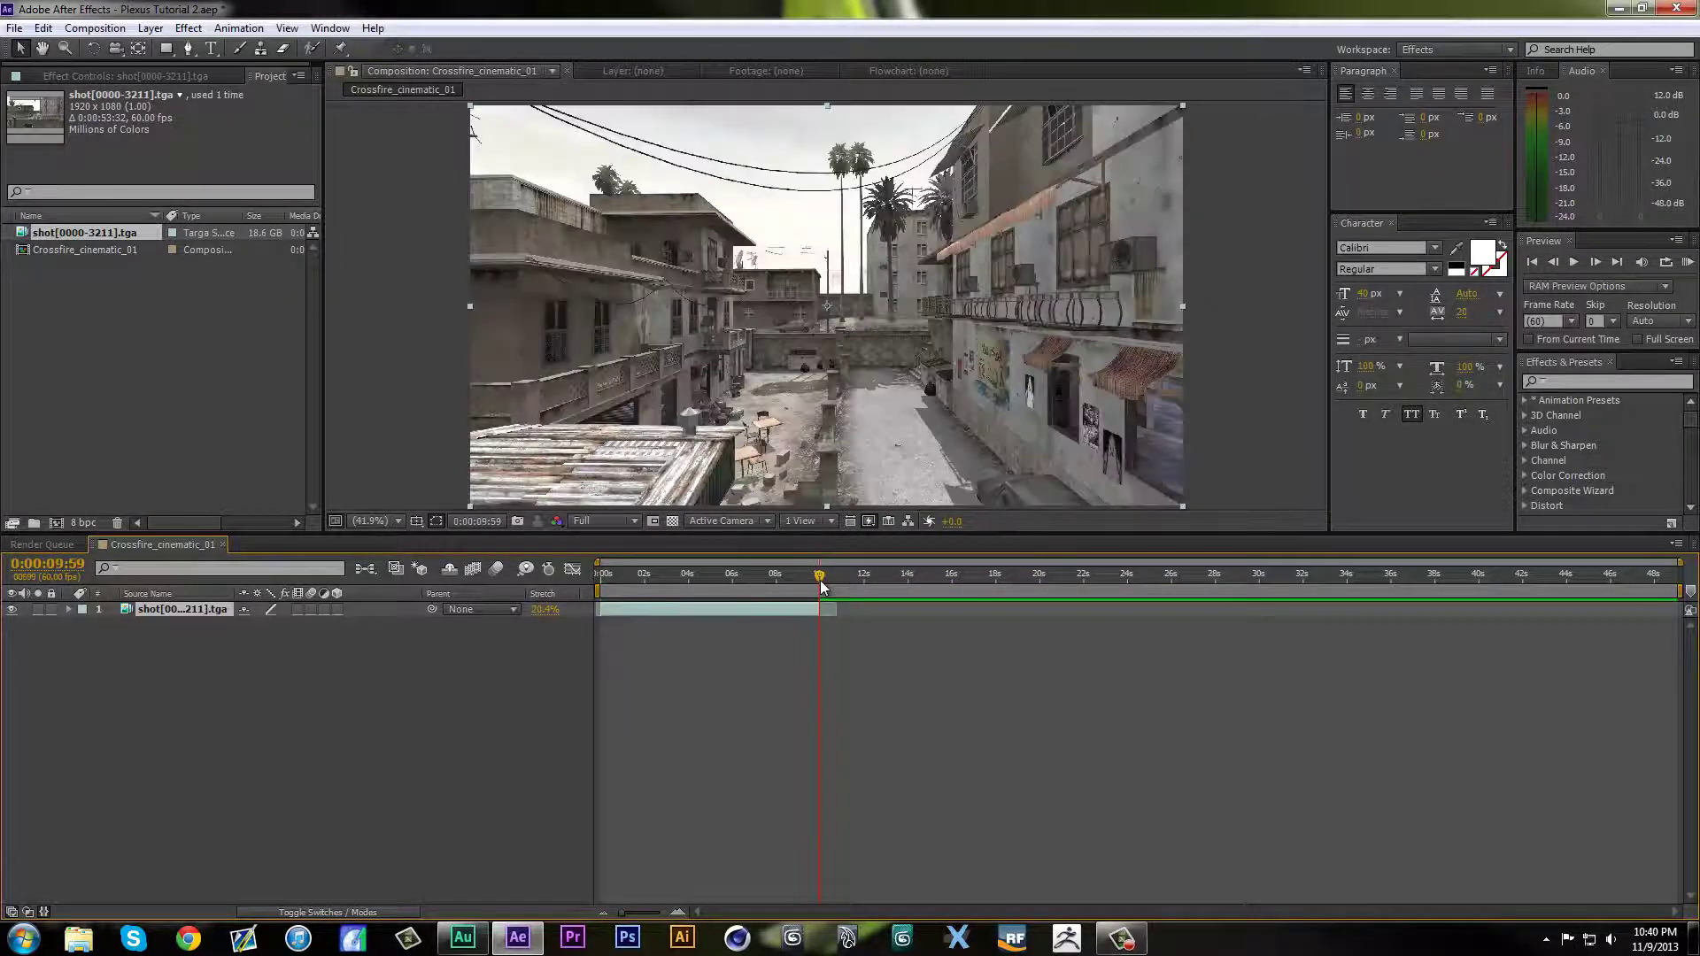
{"action": "key", "text": "Return"}
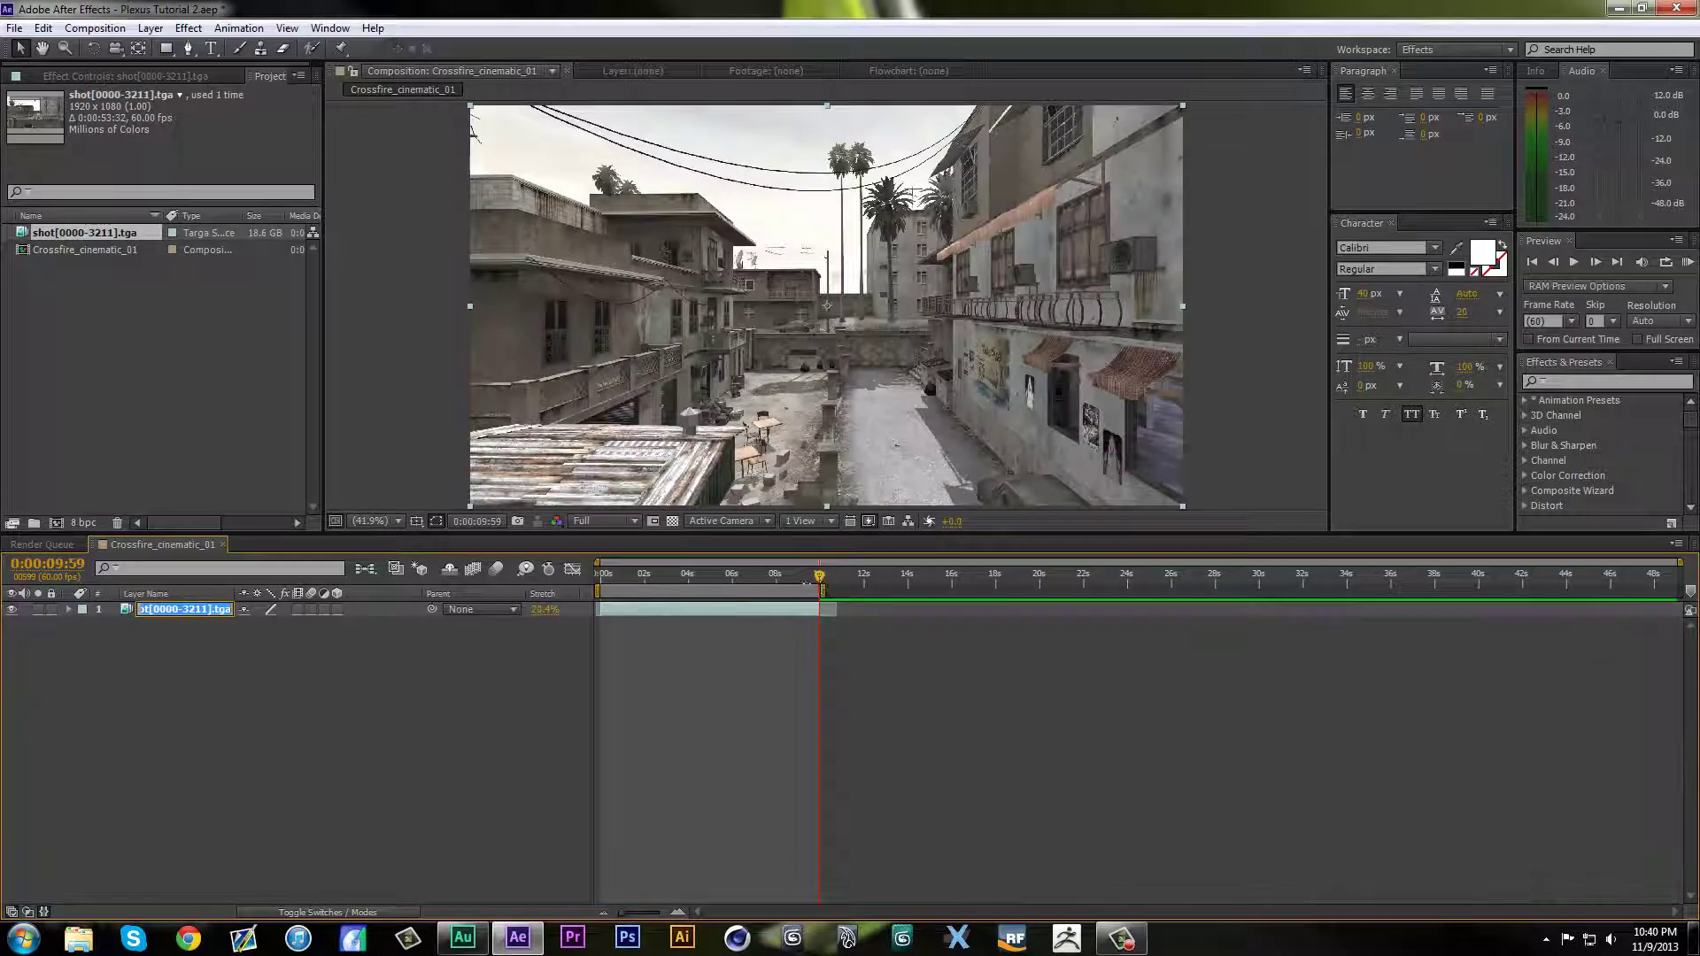
{"action": "right_click", "coordinate": [806, 584]}
{"action": "left_click", "coordinate": [868, 636]}
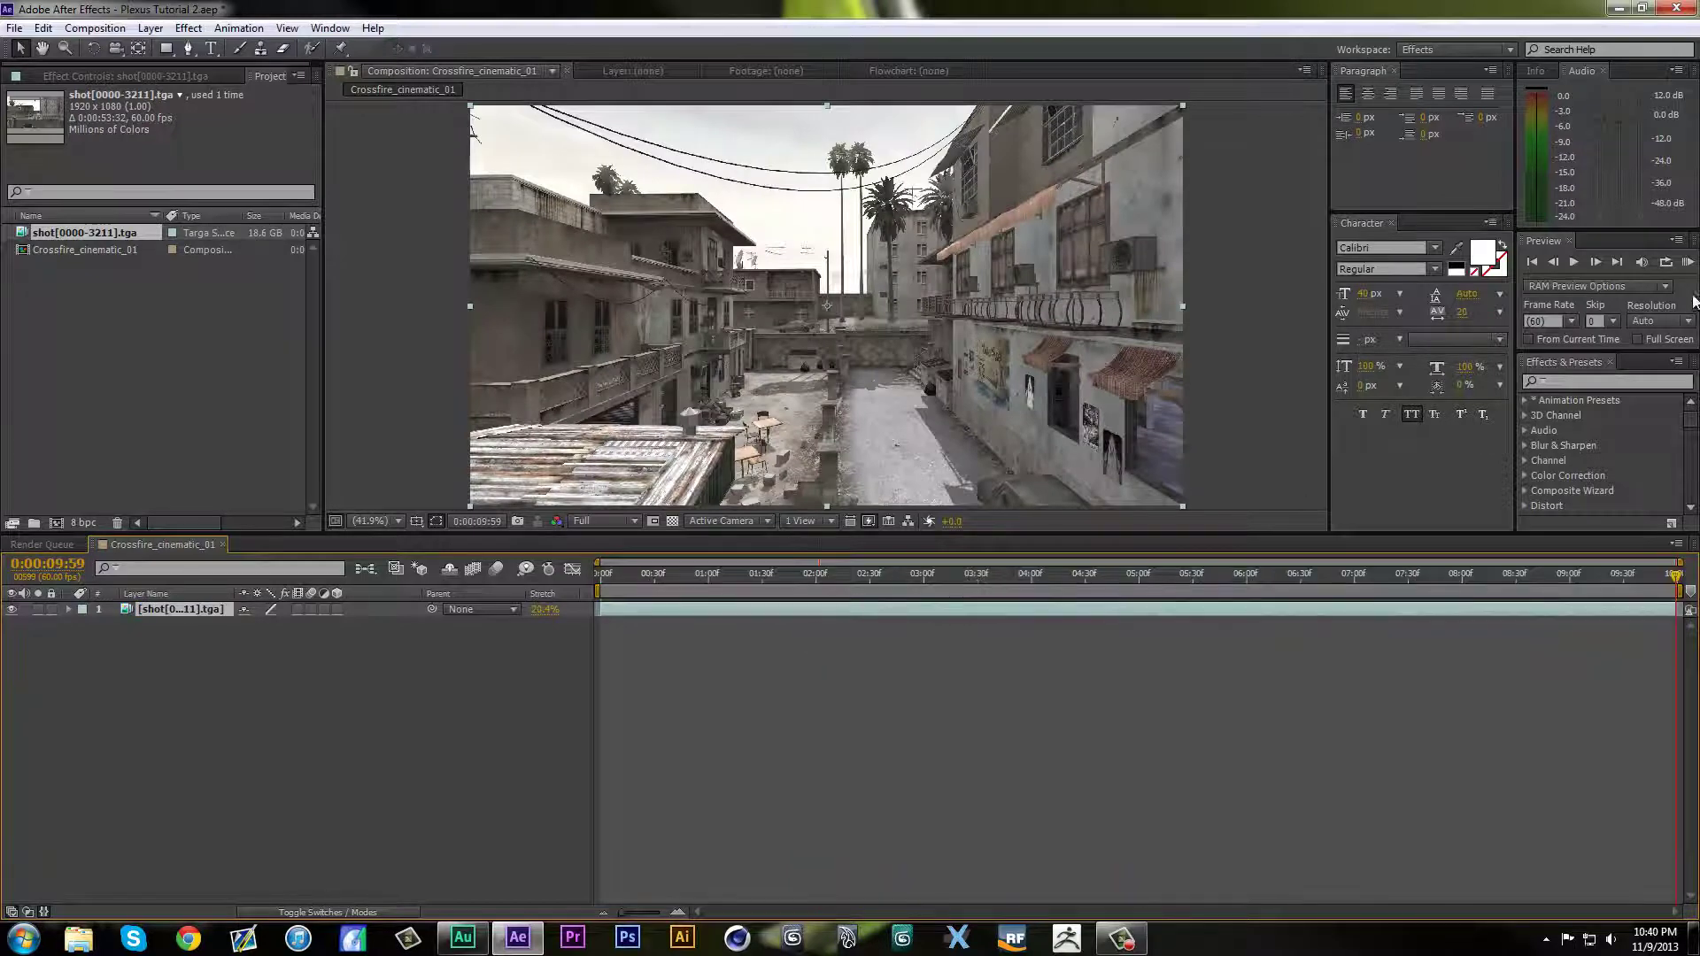
Step: Preview the stretched footage and scrub through it to check the camera movement
{"action": "left_click", "coordinate": [1688, 262]}
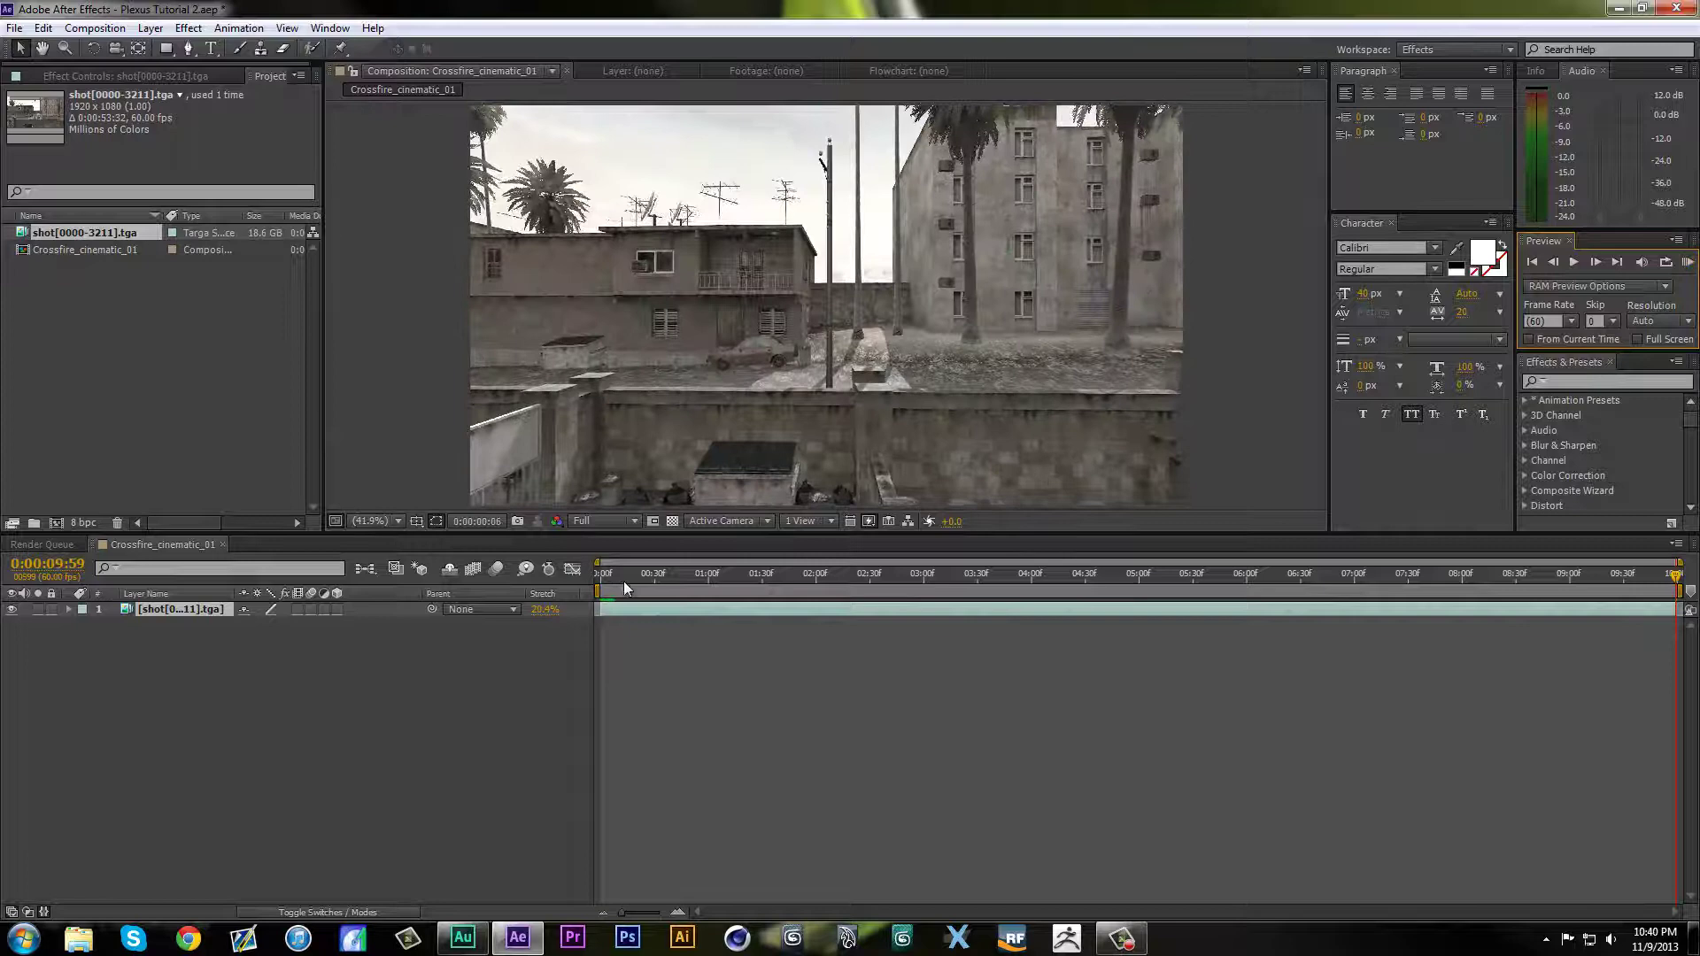
{"action": "left_click_drag", "start_coordinate": [630, 583], "coordinate": [1098, 578]}
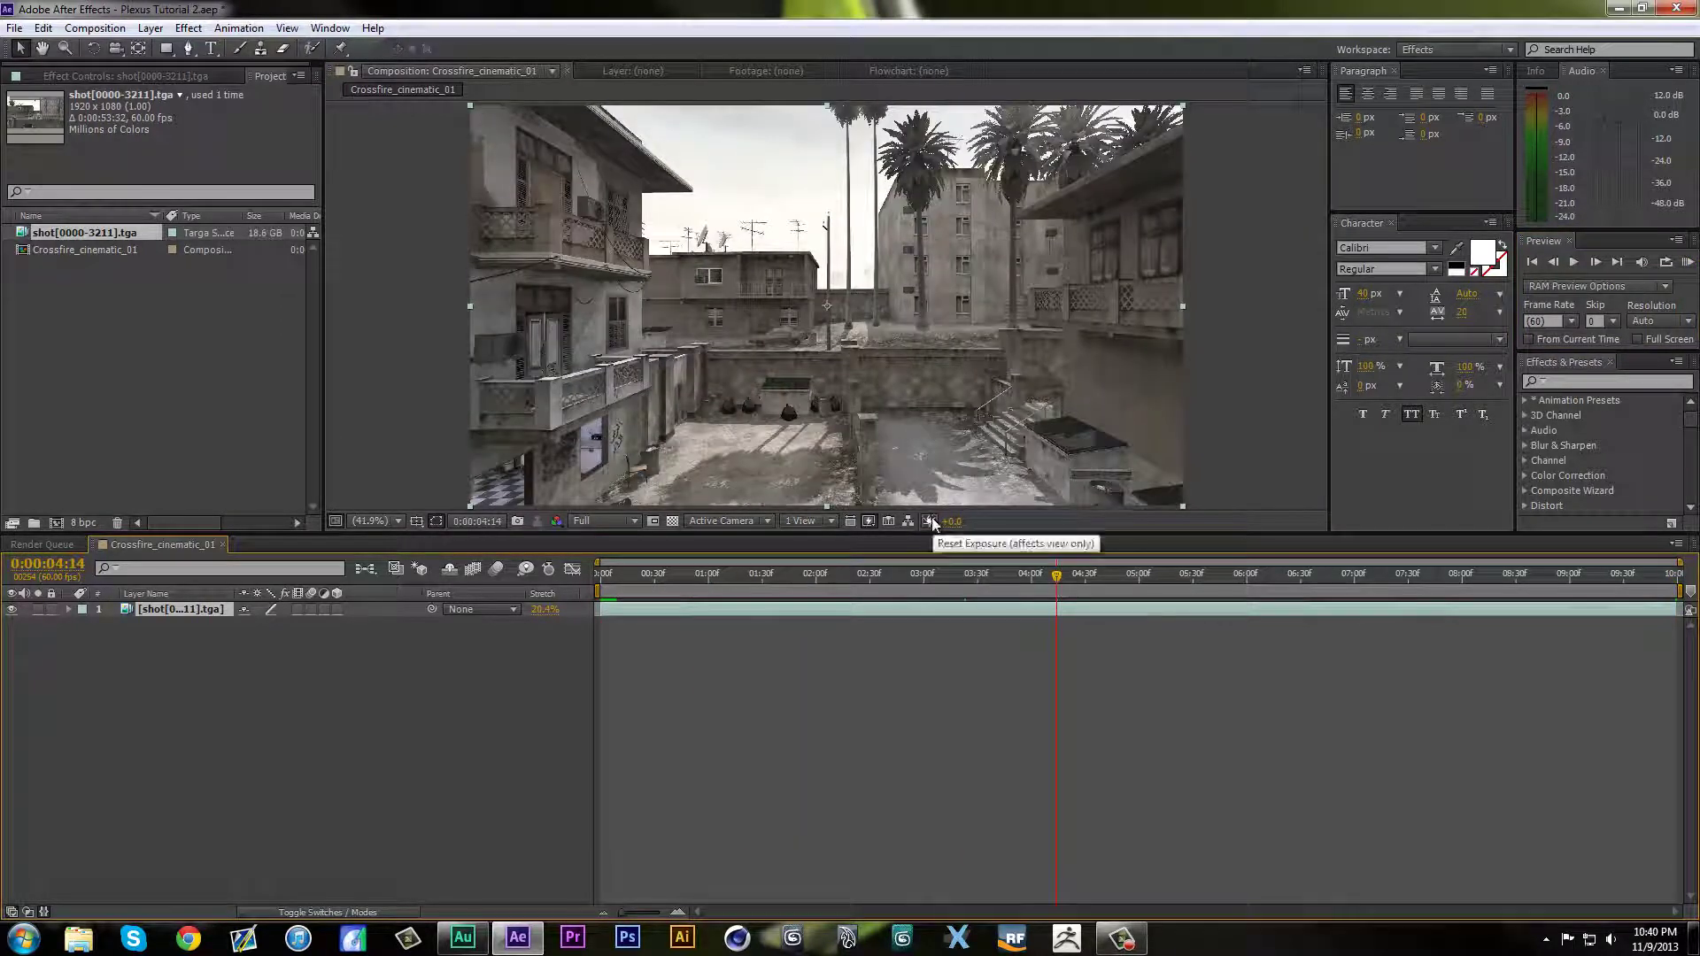
{"action": "left_click", "coordinate": [870, 522]}
{"action": "left_click_drag", "start_coordinate": [1074, 578], "coordinate": [1262, 562]}
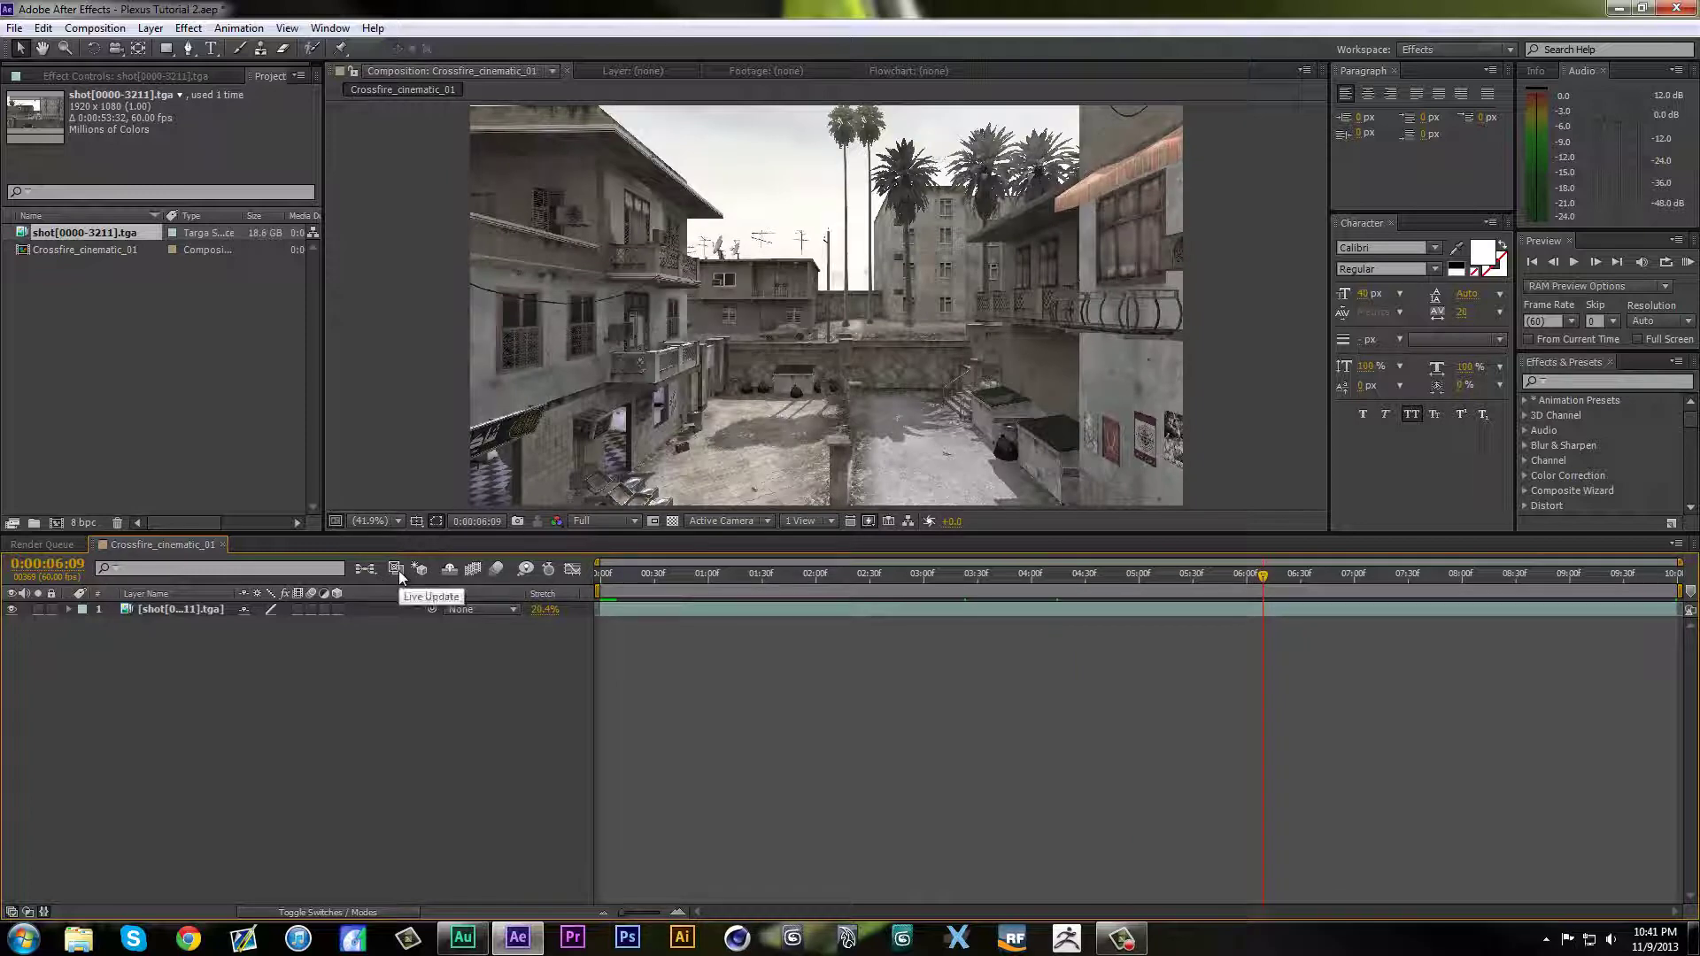
Step: Turn on Live Update for the timeline and scrub the footage through to its last frame
{"action": "left_click", "coordinate": [399, 572]}
{"action": "left_click", "coordinate": [637, 580]}
{"action": "left_click_drag", "start_coordinate": [637, 581], "coordinate": [1682, 722]}
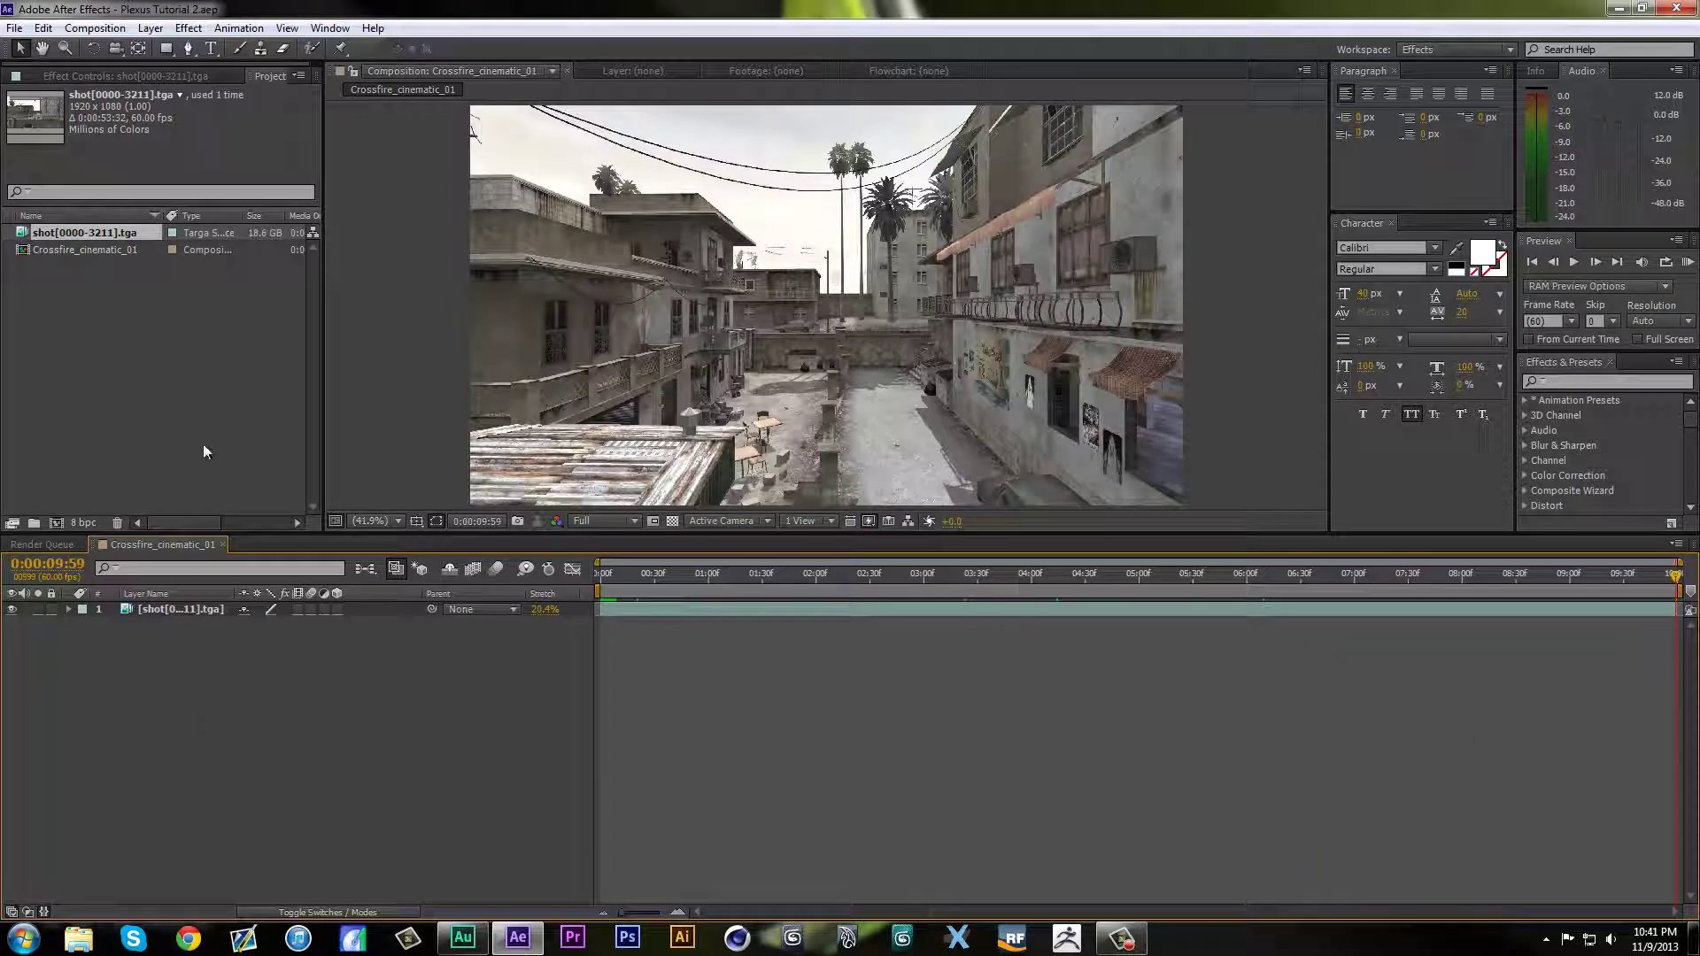
Step: Create a new composition from the Crossfire_cinematic_01 composition
{"action": "left_click", "coordinate": [77, 249]}
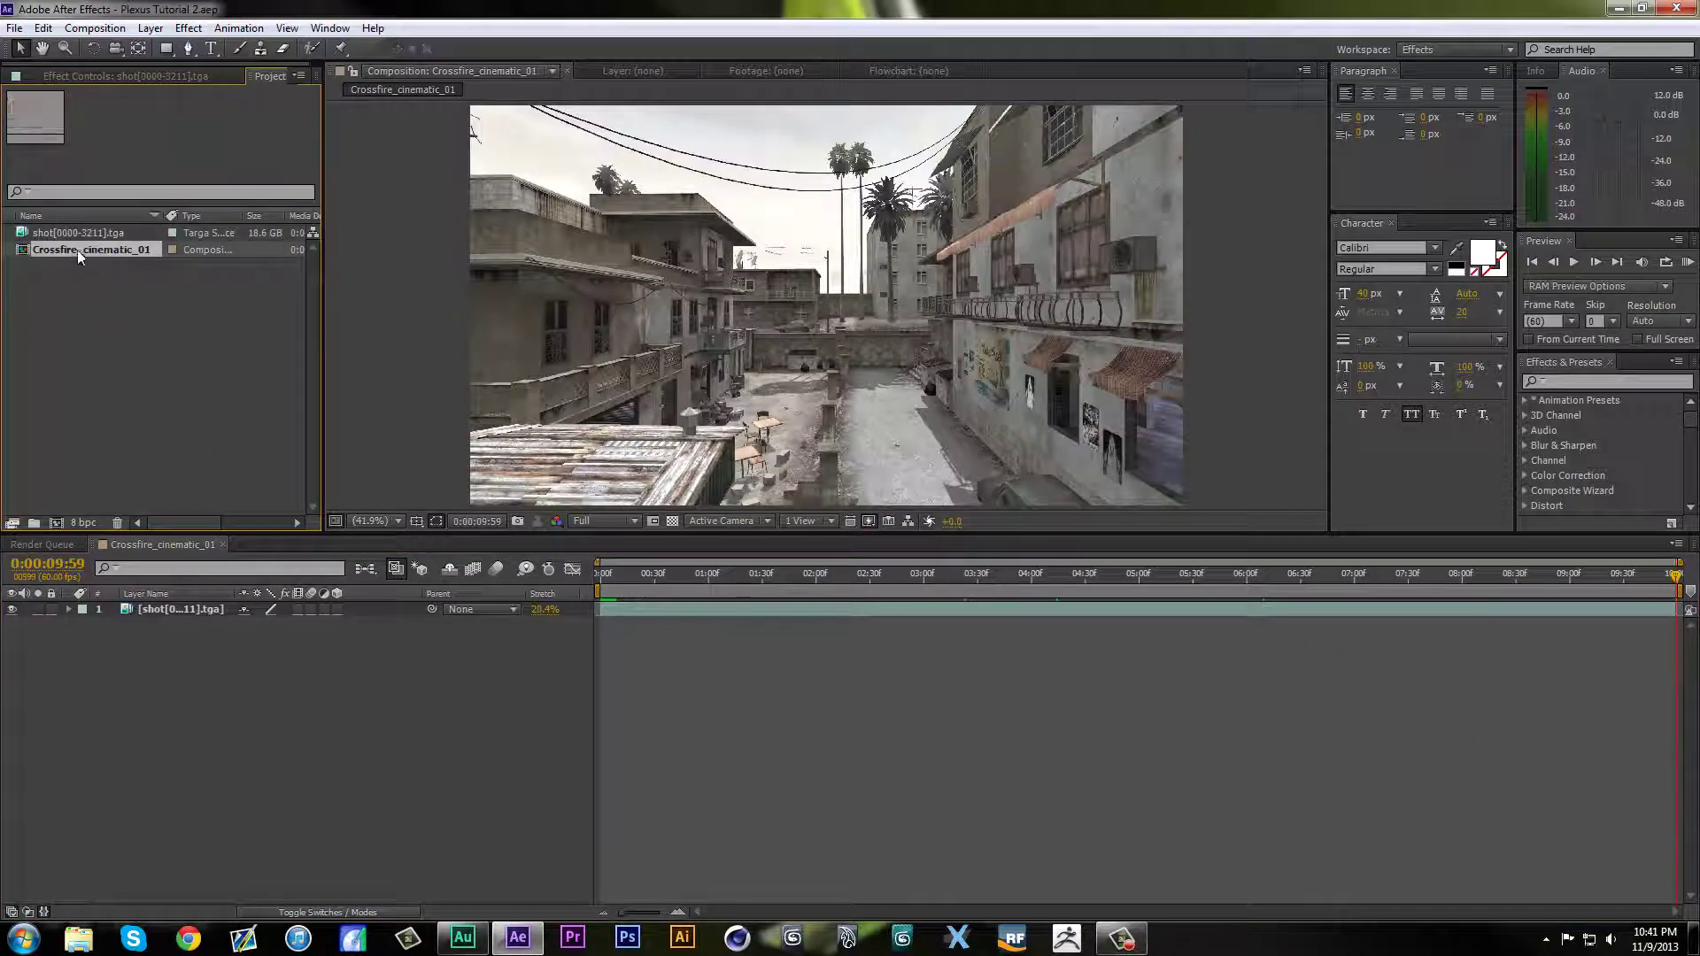
{"action": "right_click", "coordinate": [77, 249]}
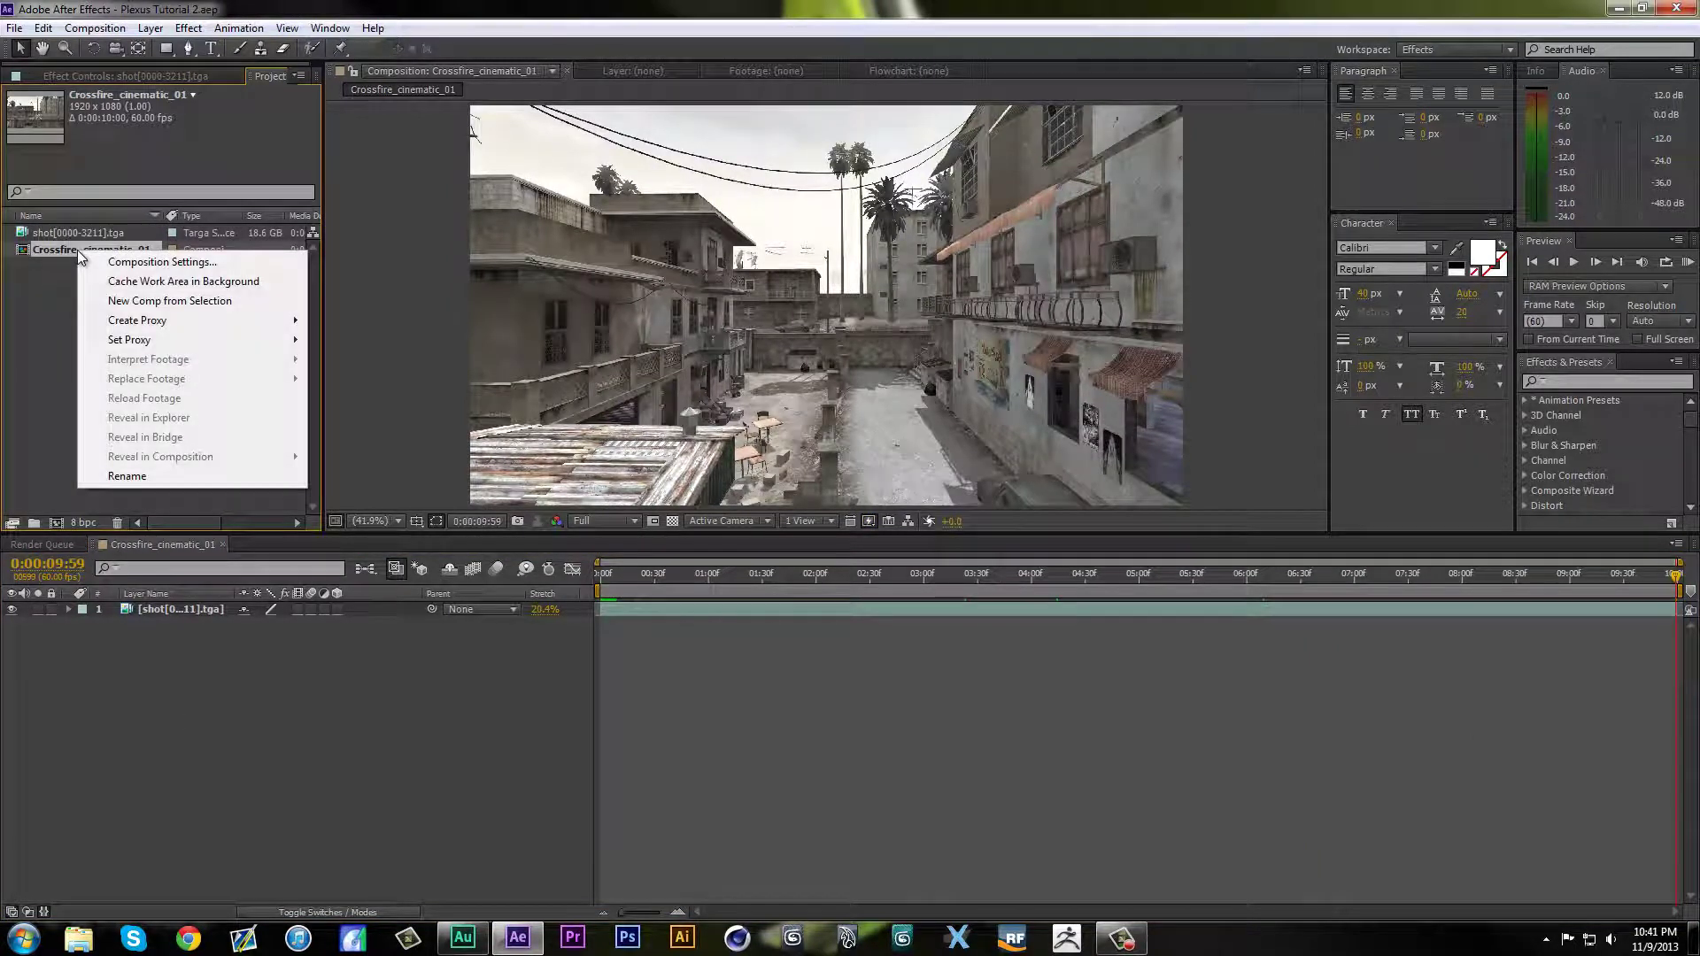
{"action": "left_click", "coordinate": [145, 301]}
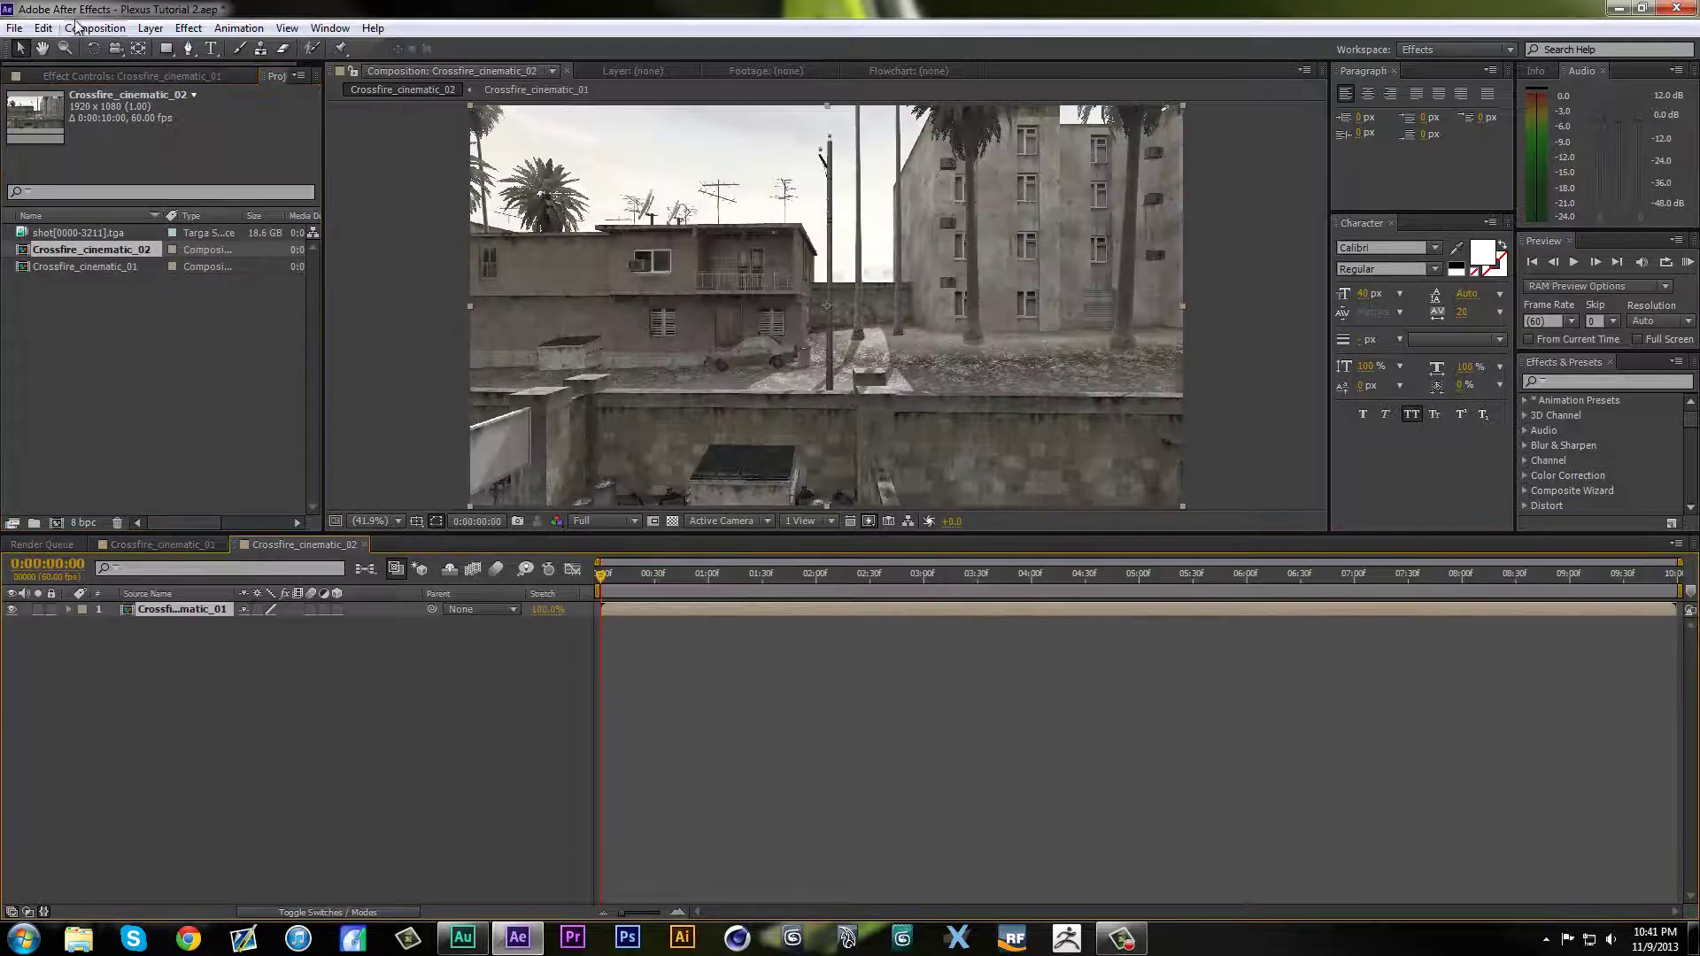
Step: Rename the new composition as Main Como and save the project
{"action": "left_click", "coordinate": [95, 27]}
{"action": "left_click", "coordinate": [120, 72]}
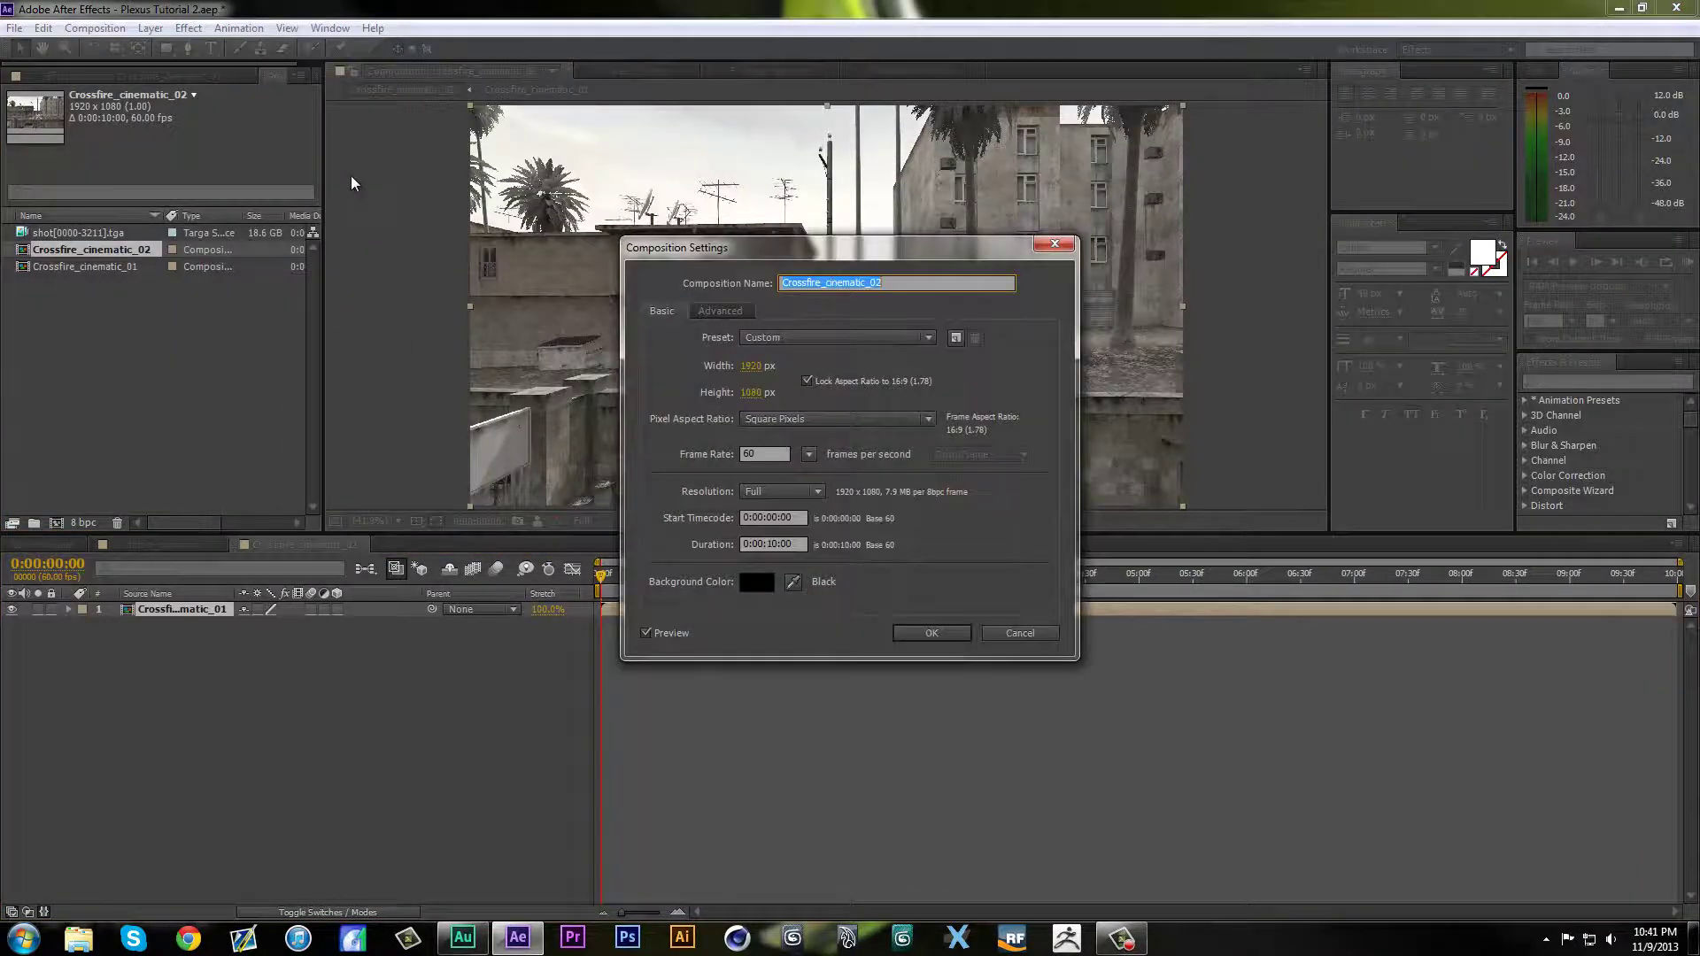
{"action": "key", "text": "BackSpace"}
{"action": "type", "text": "Main"}
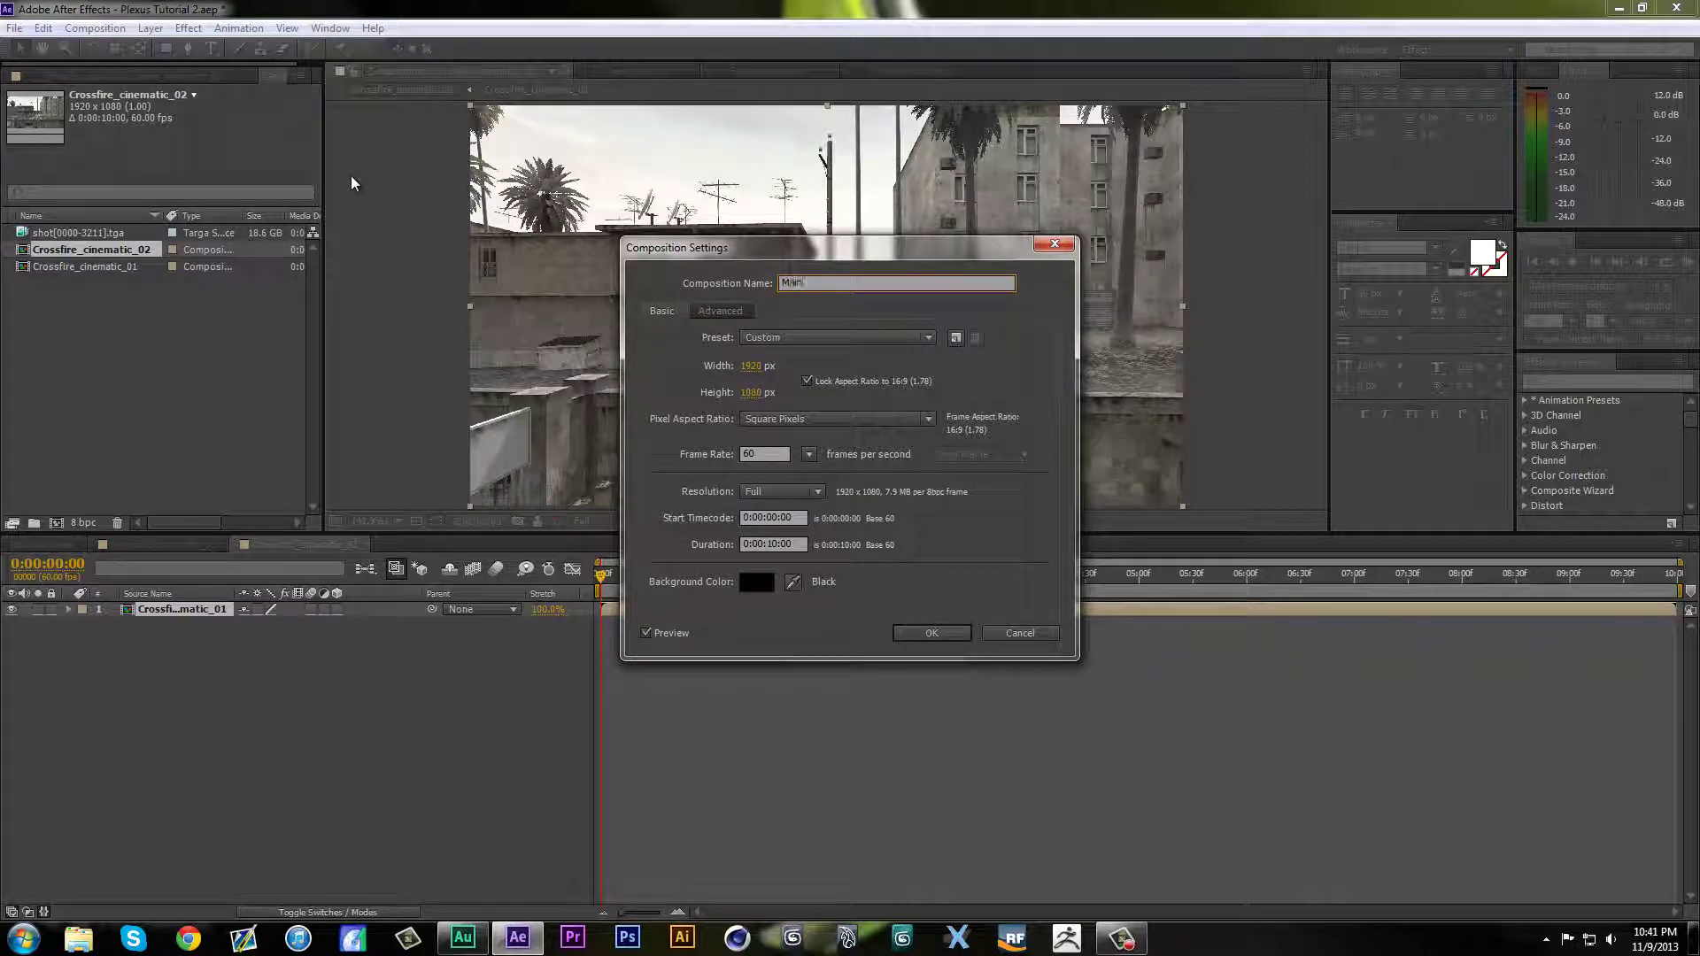
{"action": "type", "text": " Como"}
{"action": "key", "text": "Return"}
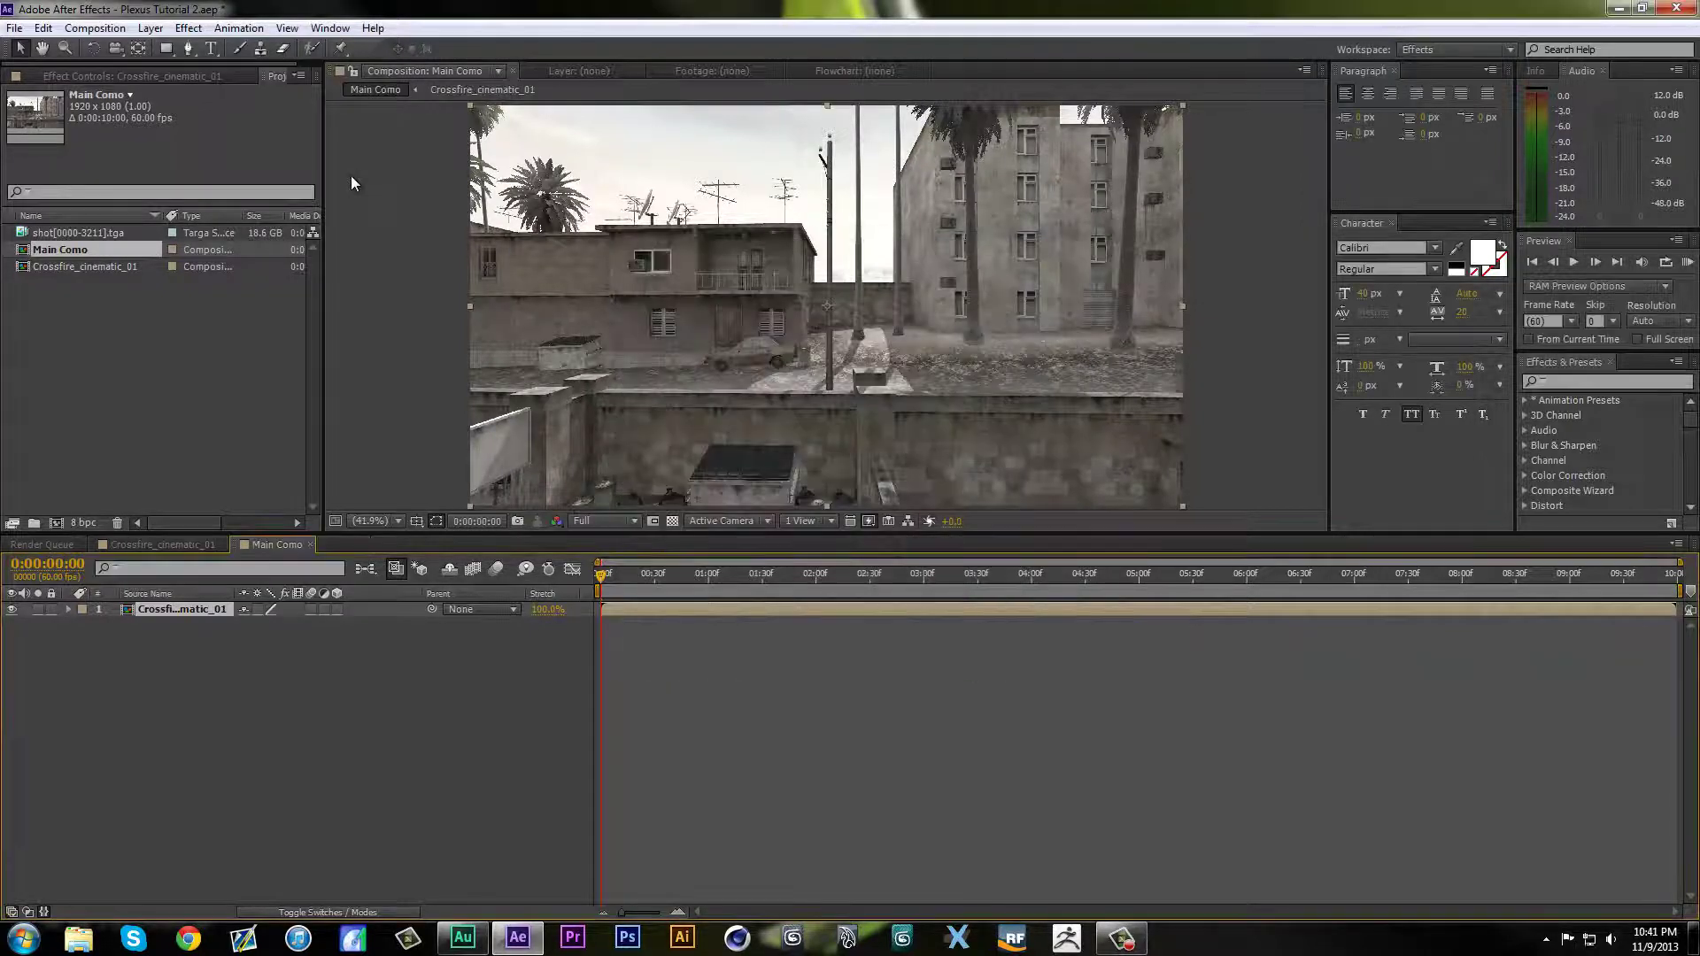
{"action": "key", "text": "ctrl+s"}
Step: Scrub through the Main Como composition to its last frame and try to RAM-preview it
{"action": "left_click_drag", "start_coordinate": [618, 576], "coordinate": [356, 699]}
{"action": "left_click_drag", "start_coordinate": [620, 590], "coordinate": [1678, 587]}
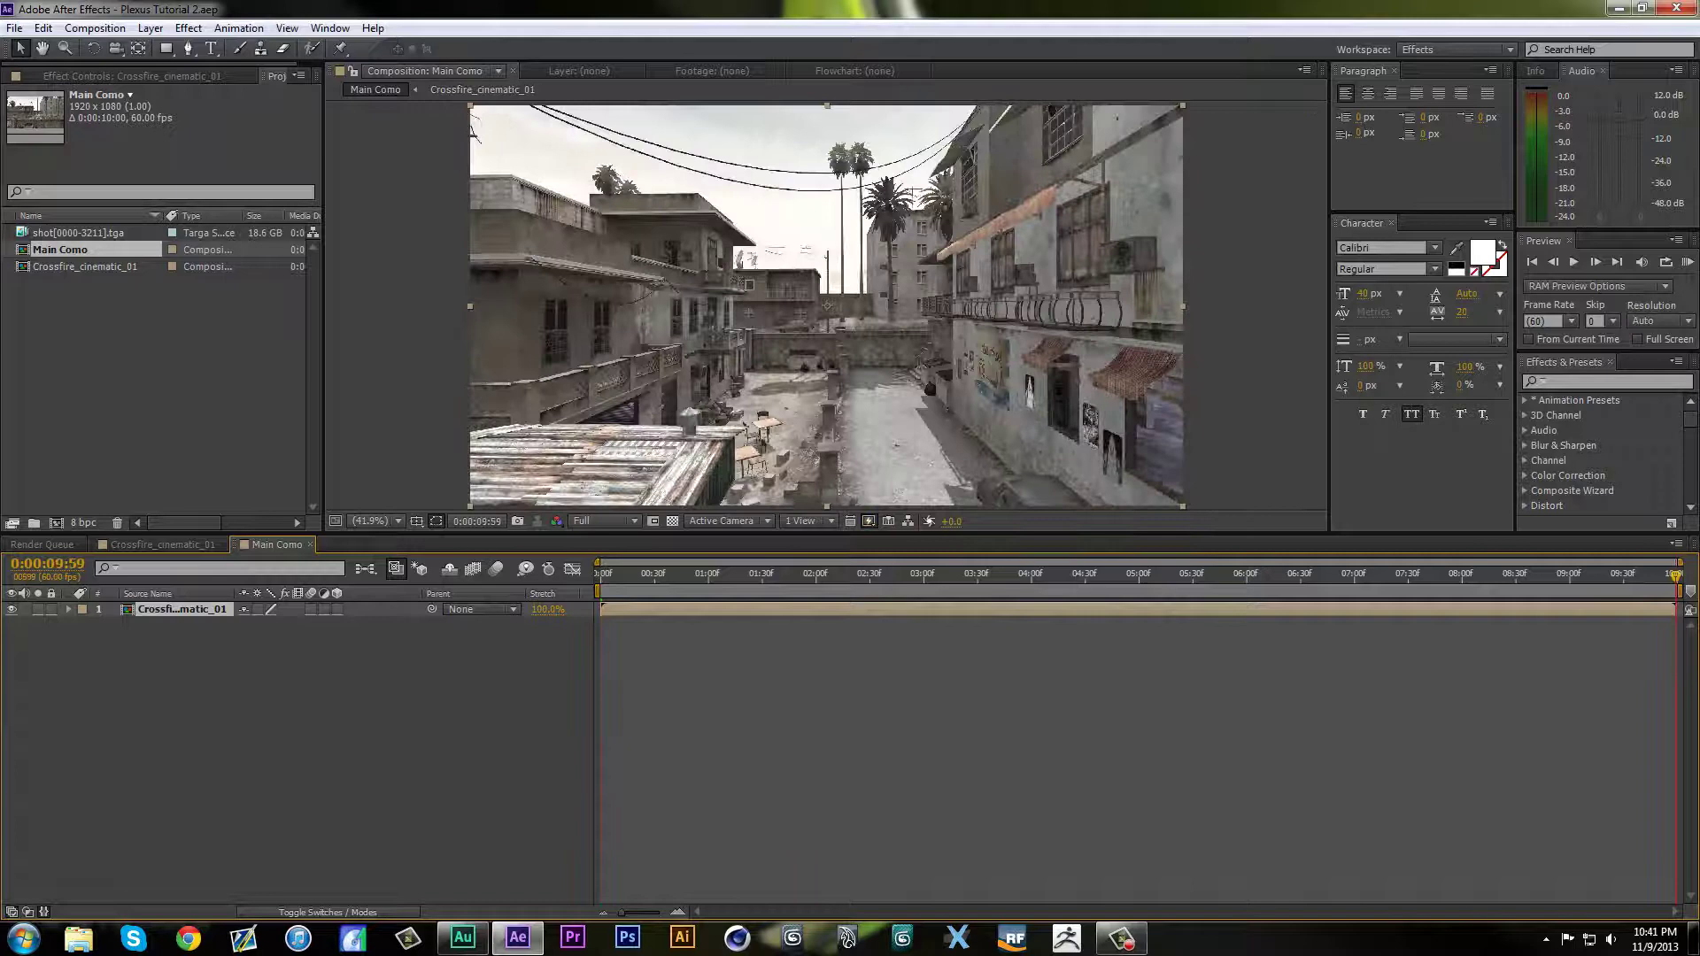
{"action": "left_click", "coordinate": [1689, 264]}
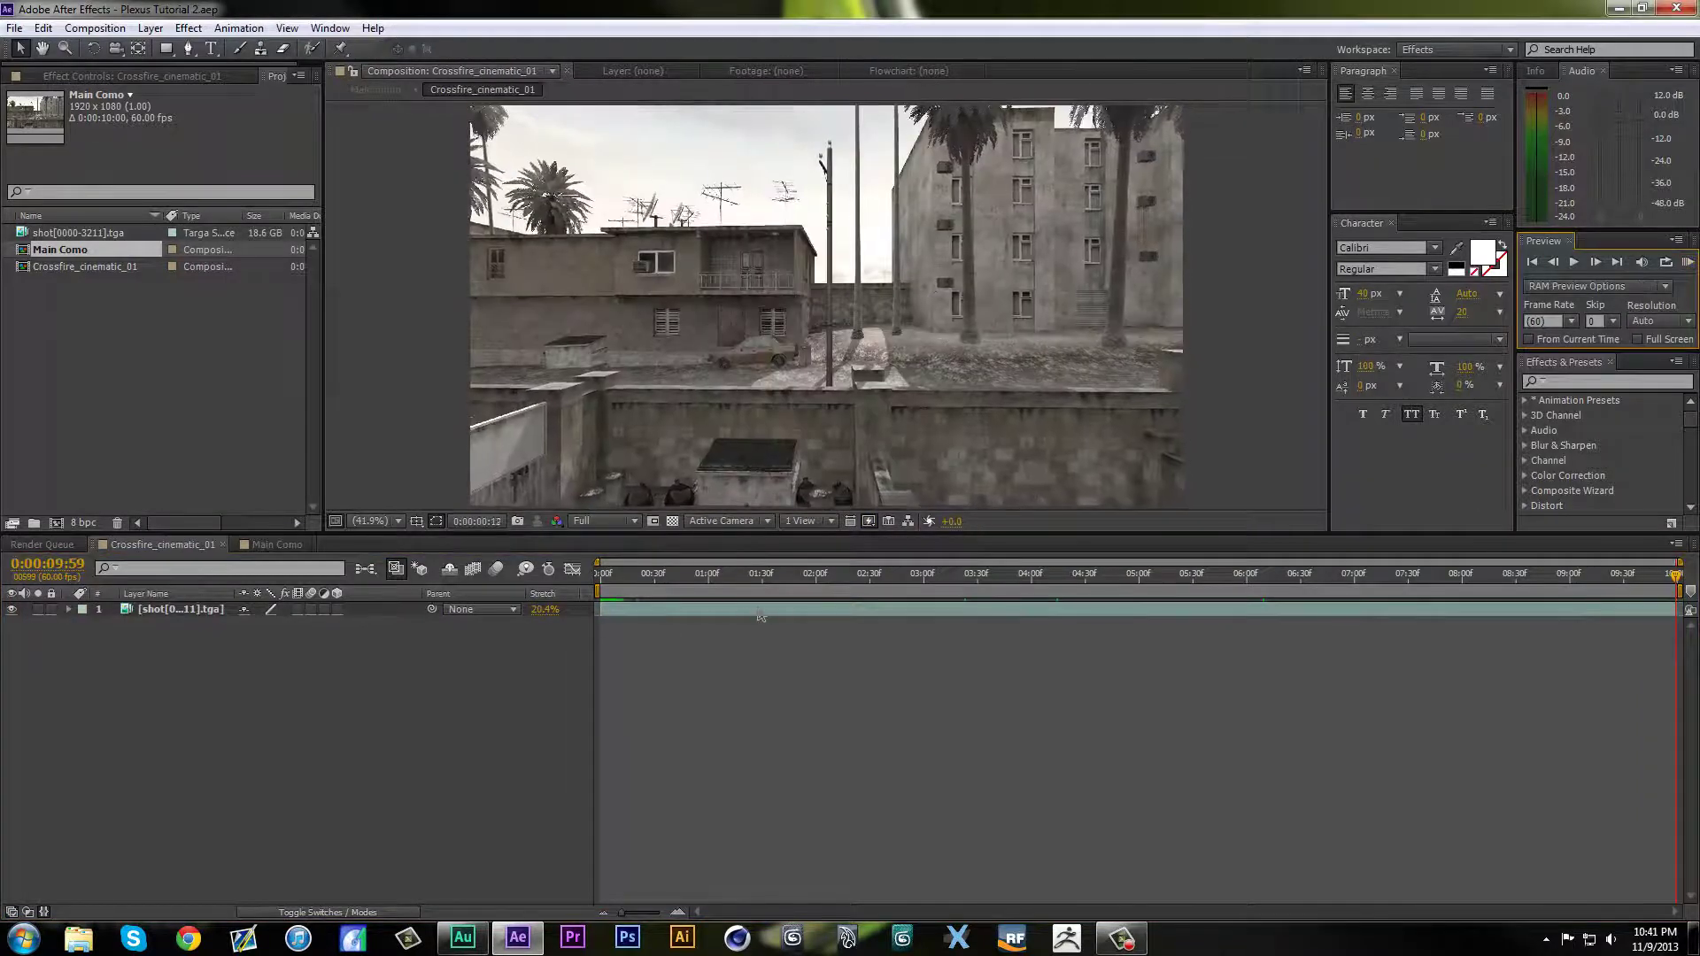
{"action": "left_click", "coordinate": [289, 550]}
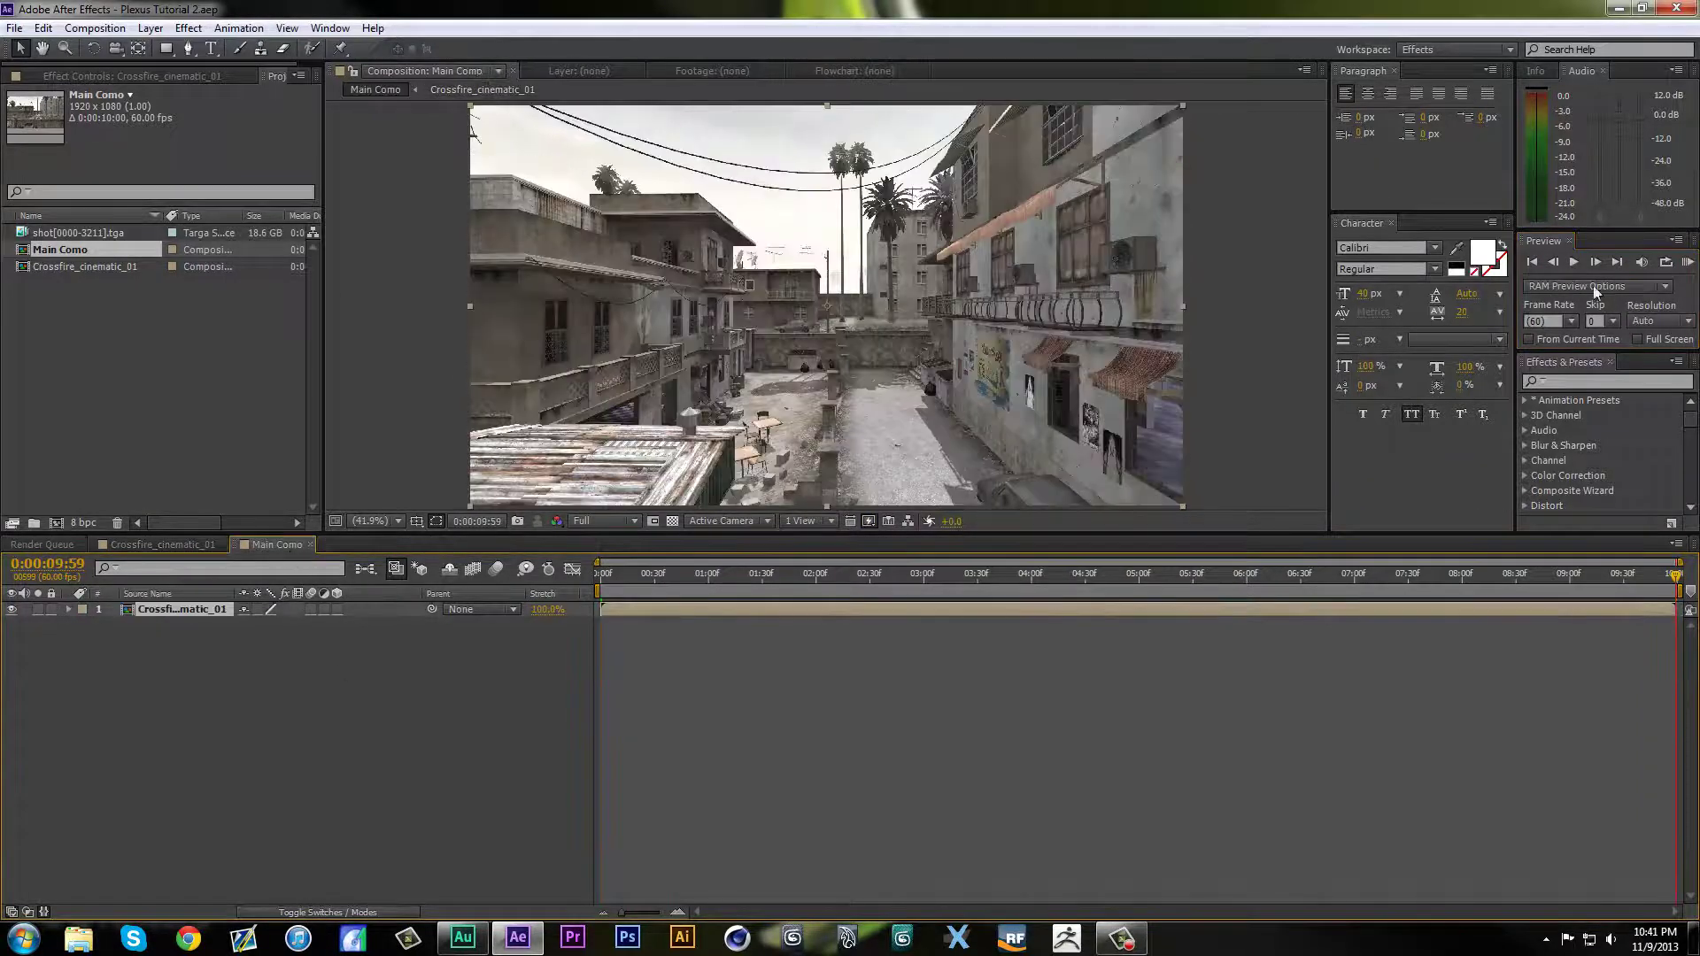
{"action": "left_click", "coordinate": [1688, 263]}
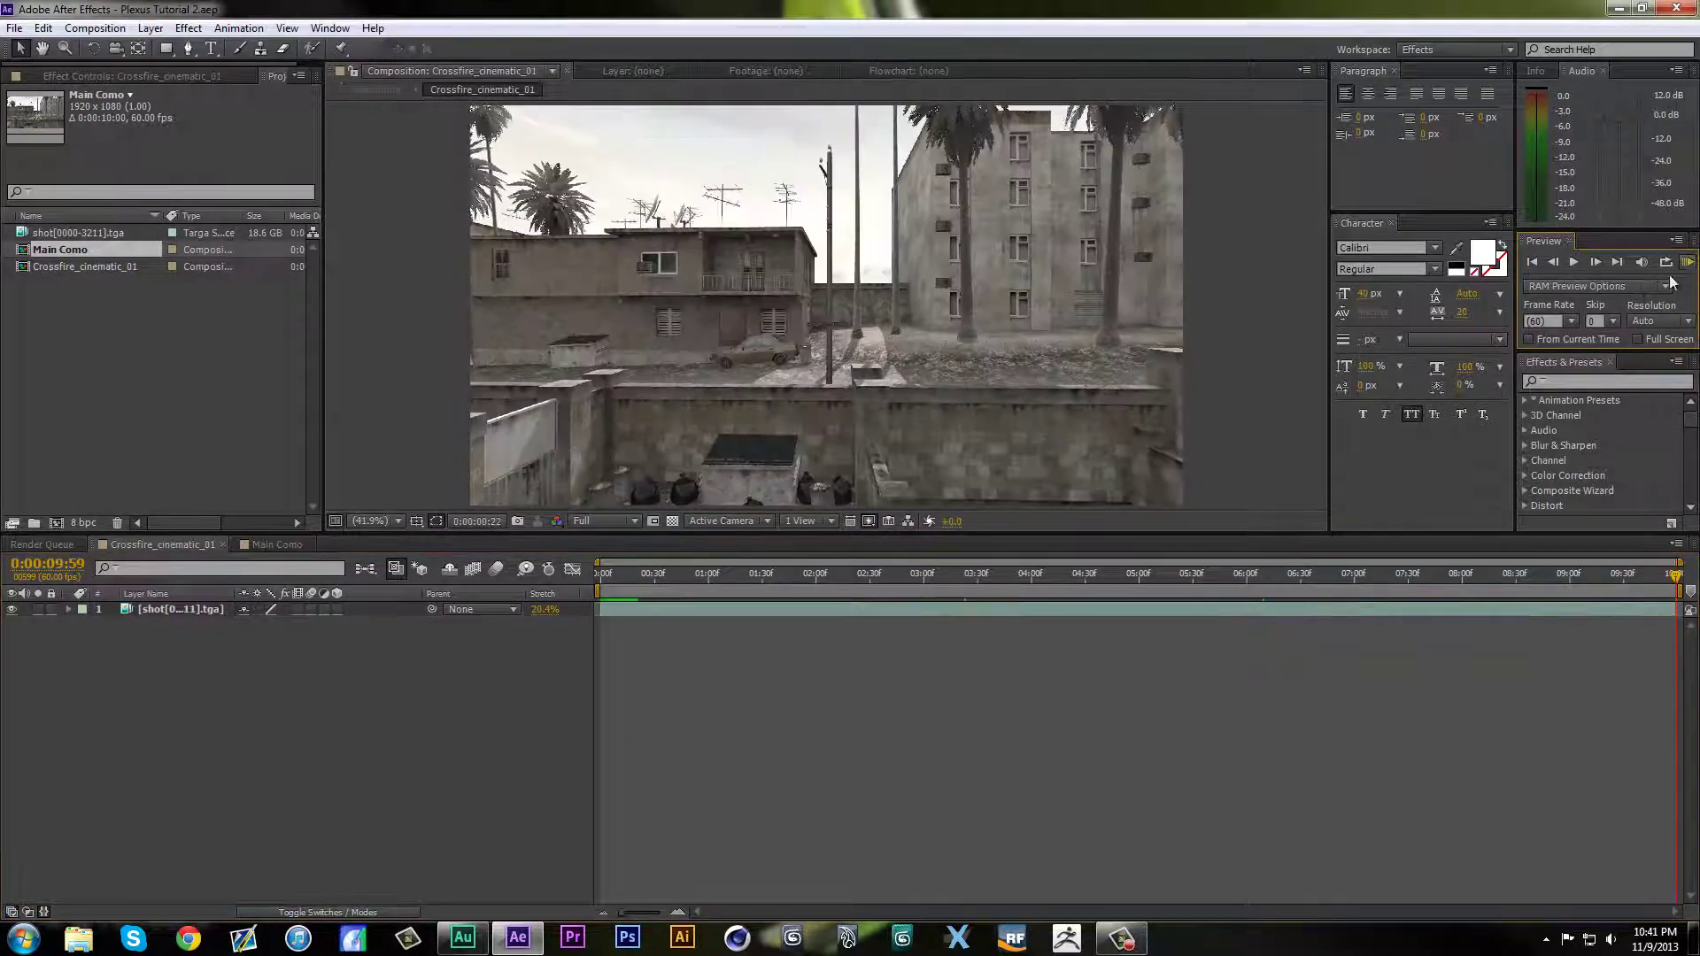
Step: Close the Crossfire_cinematic_01 timeline and RAM-preview the Main Como composition
{"action": "left_click", "coordinate": [221, 543]}
{"action": "left_click", "coordinate": [221, 544]}
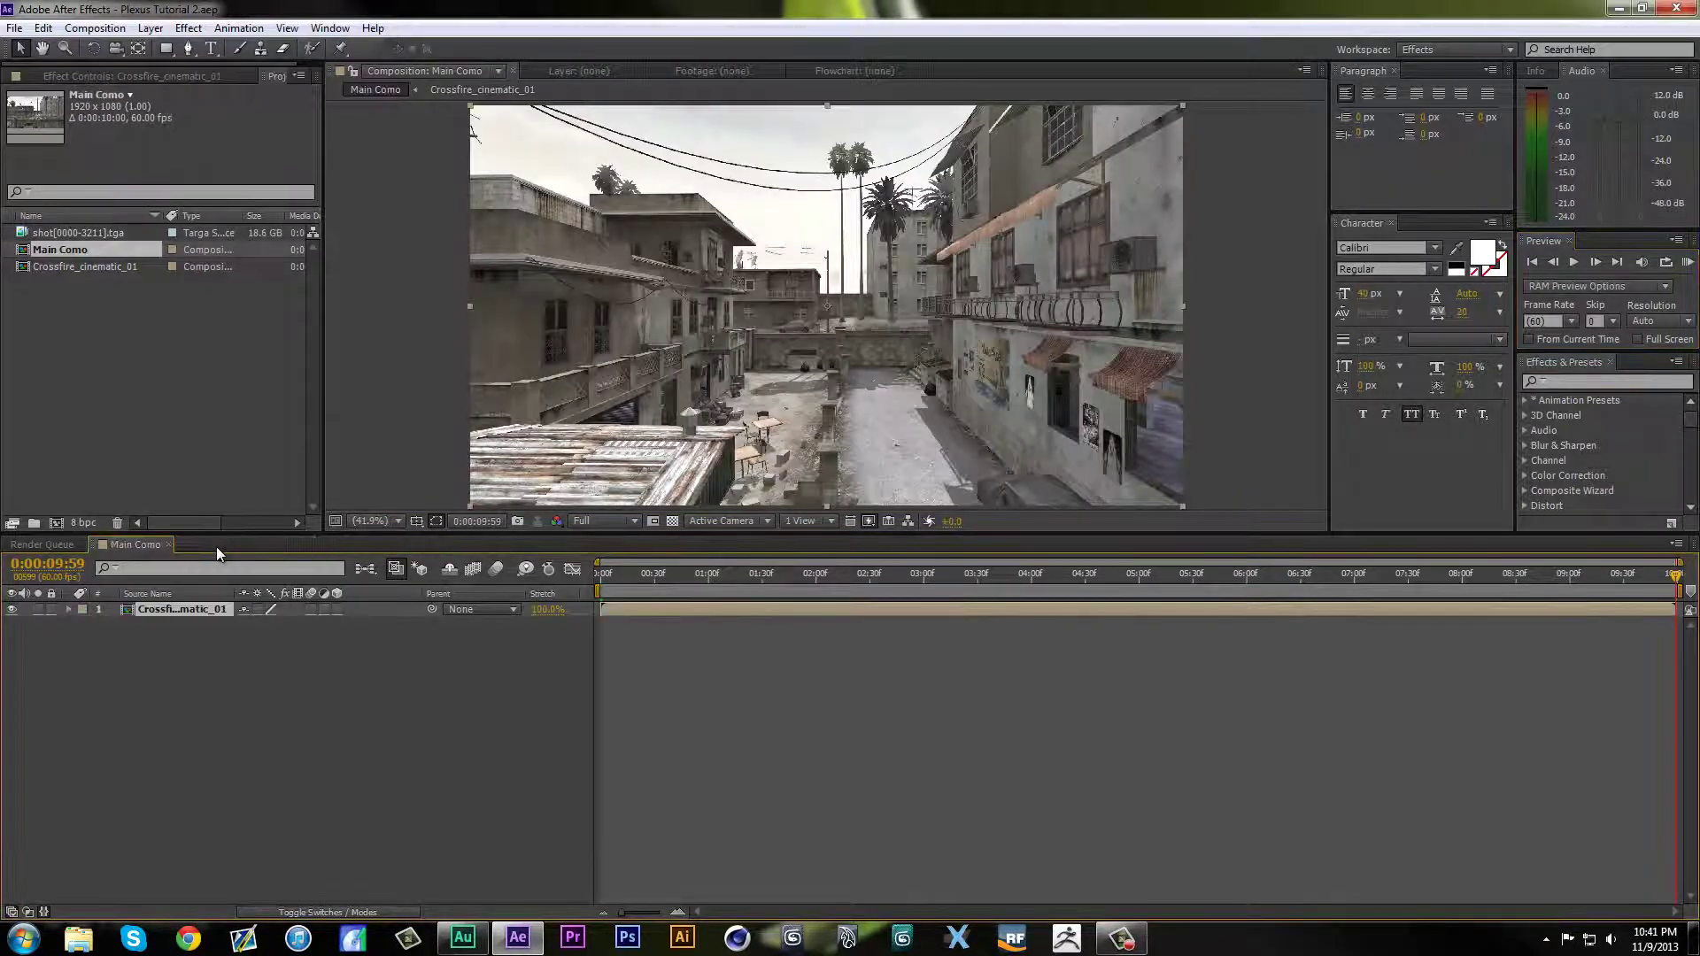
{"action": "left_click", "coordinate": [1688, 262]}
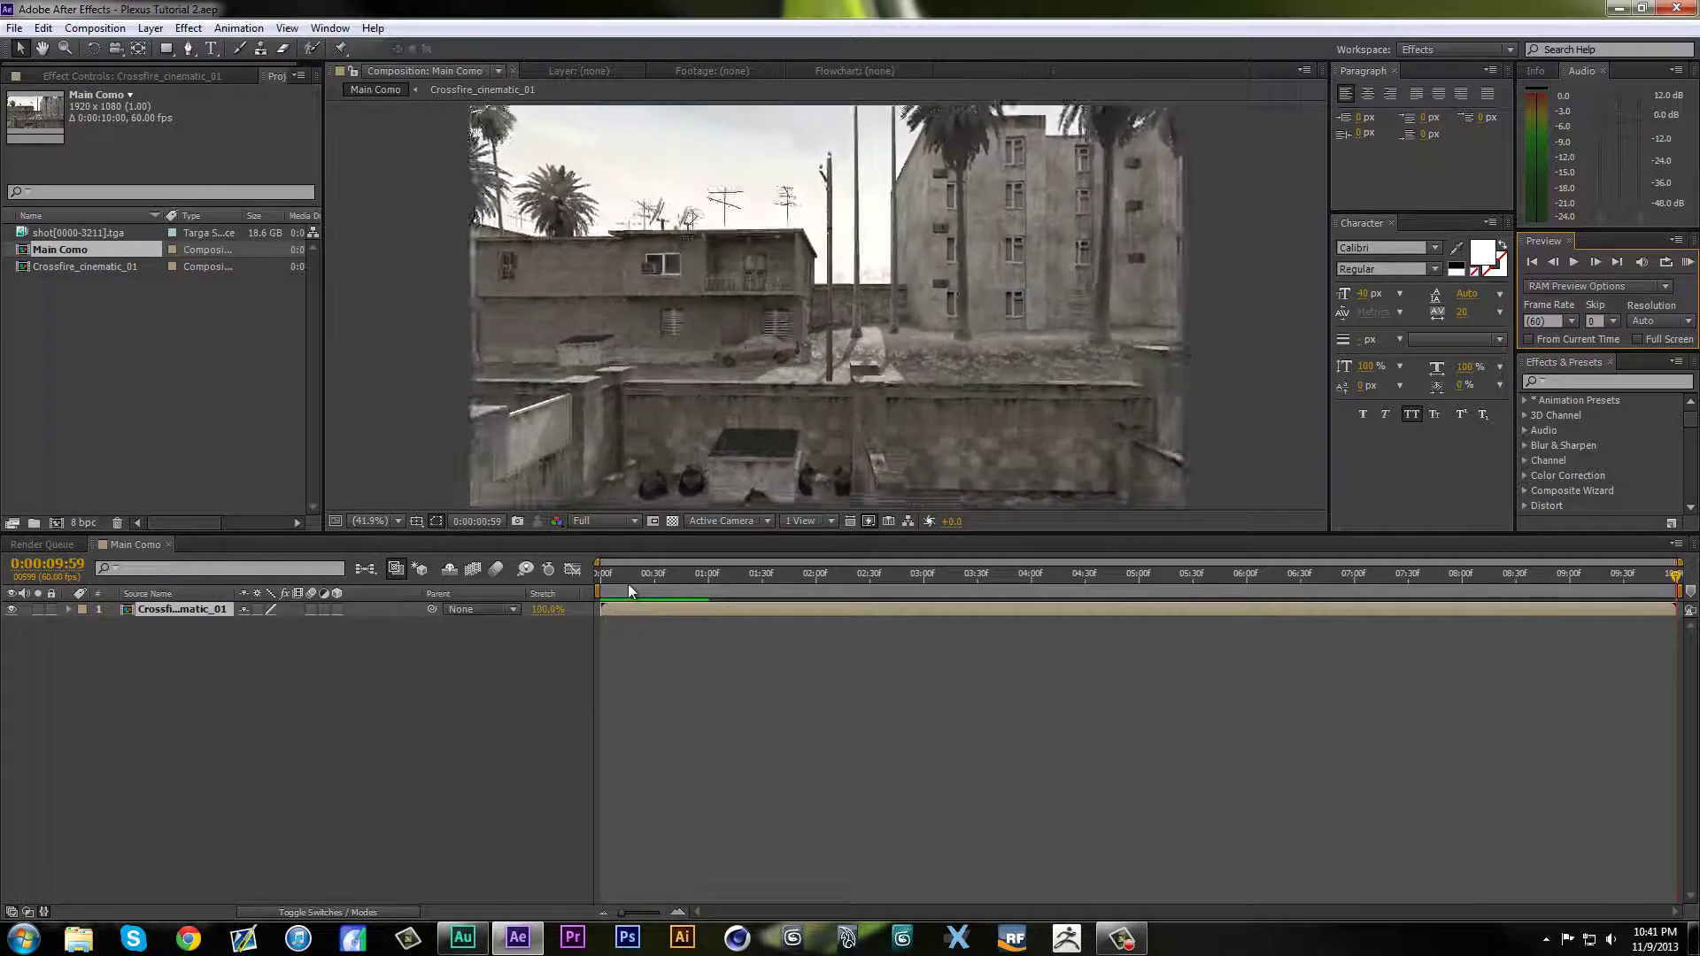
{"action": "left_click_drag", "start_coordinate": [726, 576], "coordinate": [1677, 737]}
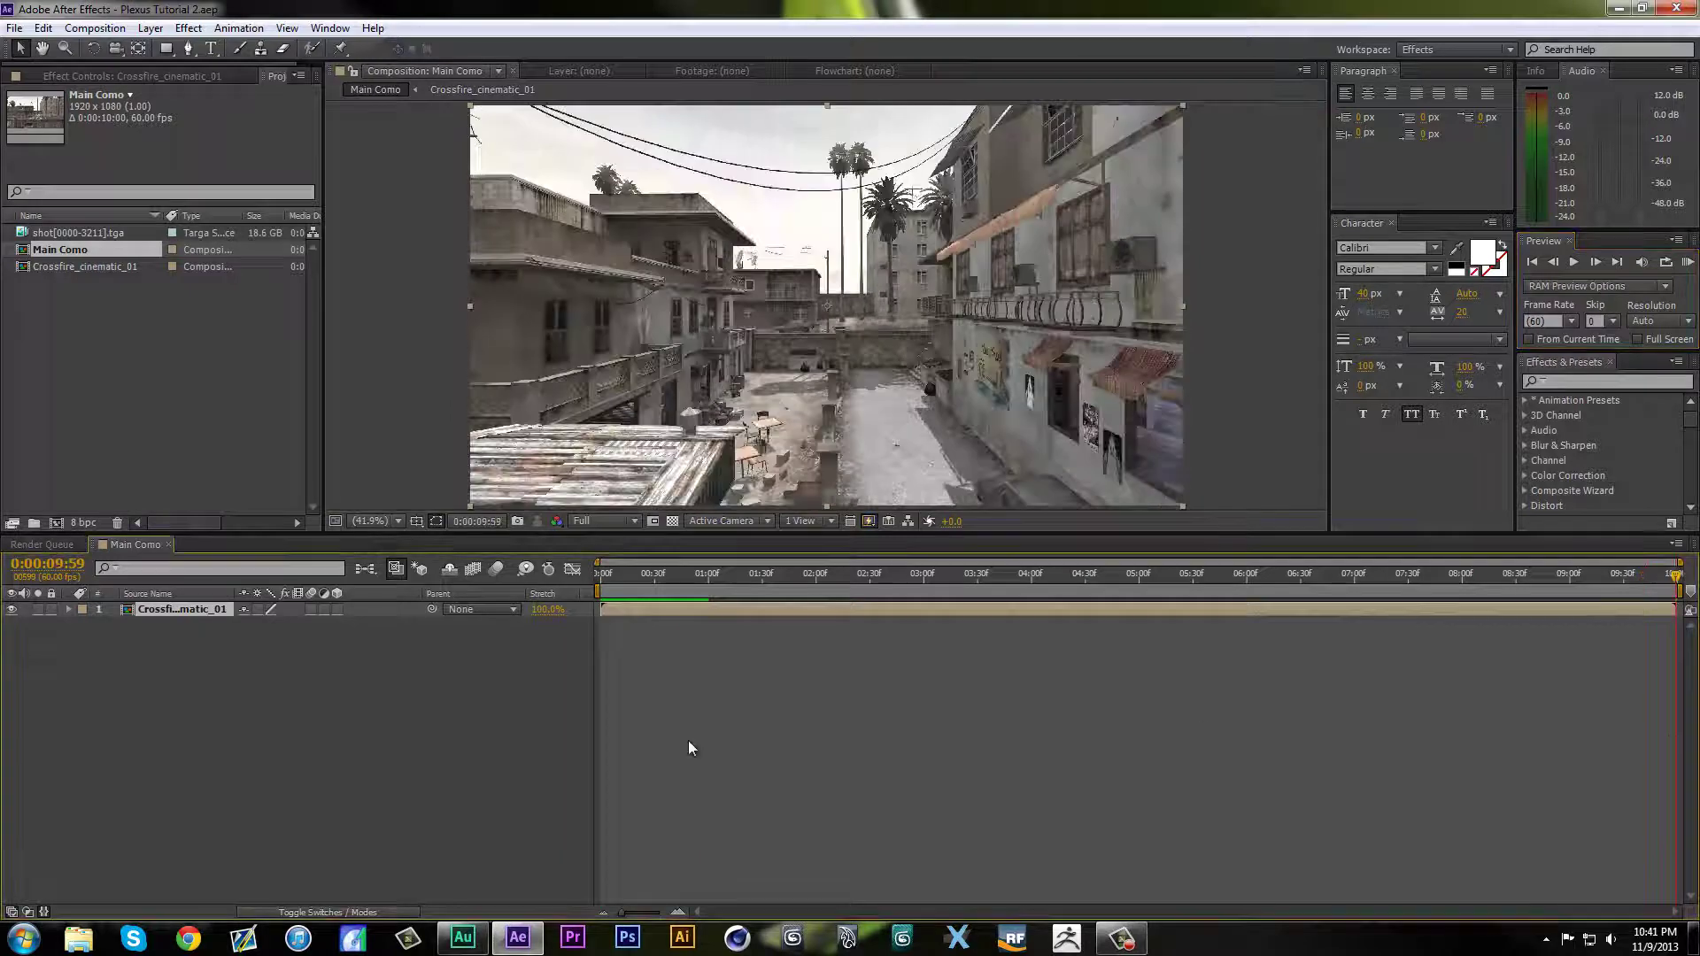
Step: Run Track Camera on the Crossfire_cinematic_01 layer in Main Como
{"action": "left_click", "coordinate": [200, 641]}
{"action": "left_click", "coordinate": [199, 610]}
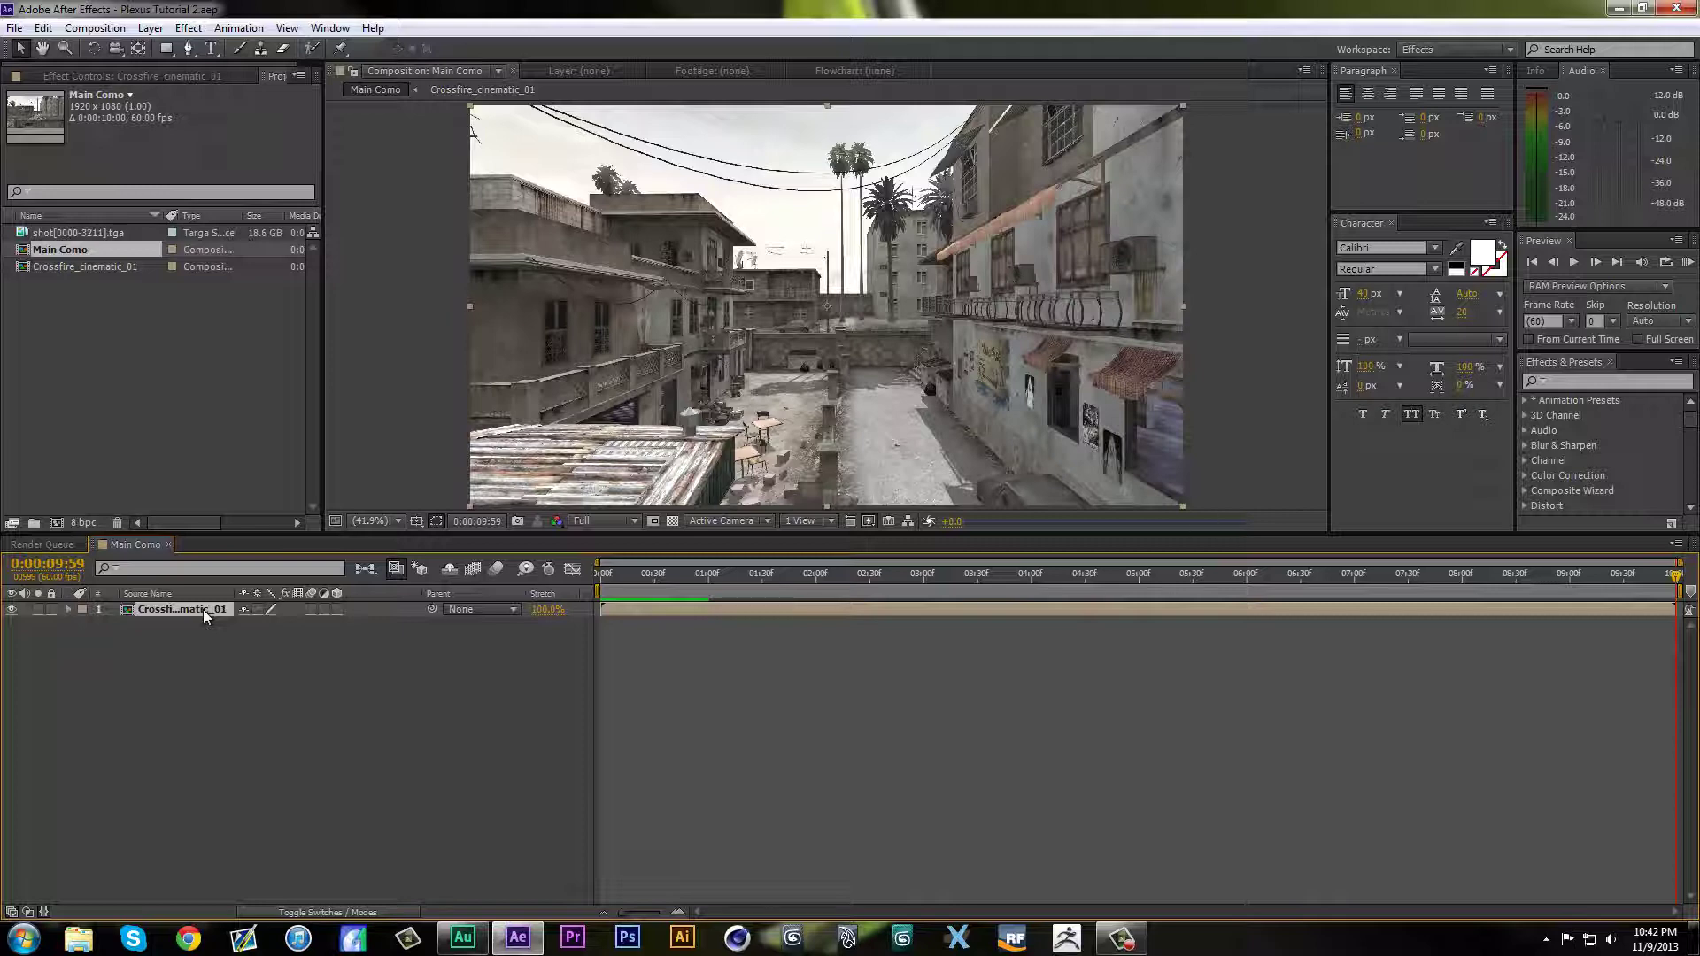
{"action": "right_click", "coordinate": [196, 609]}
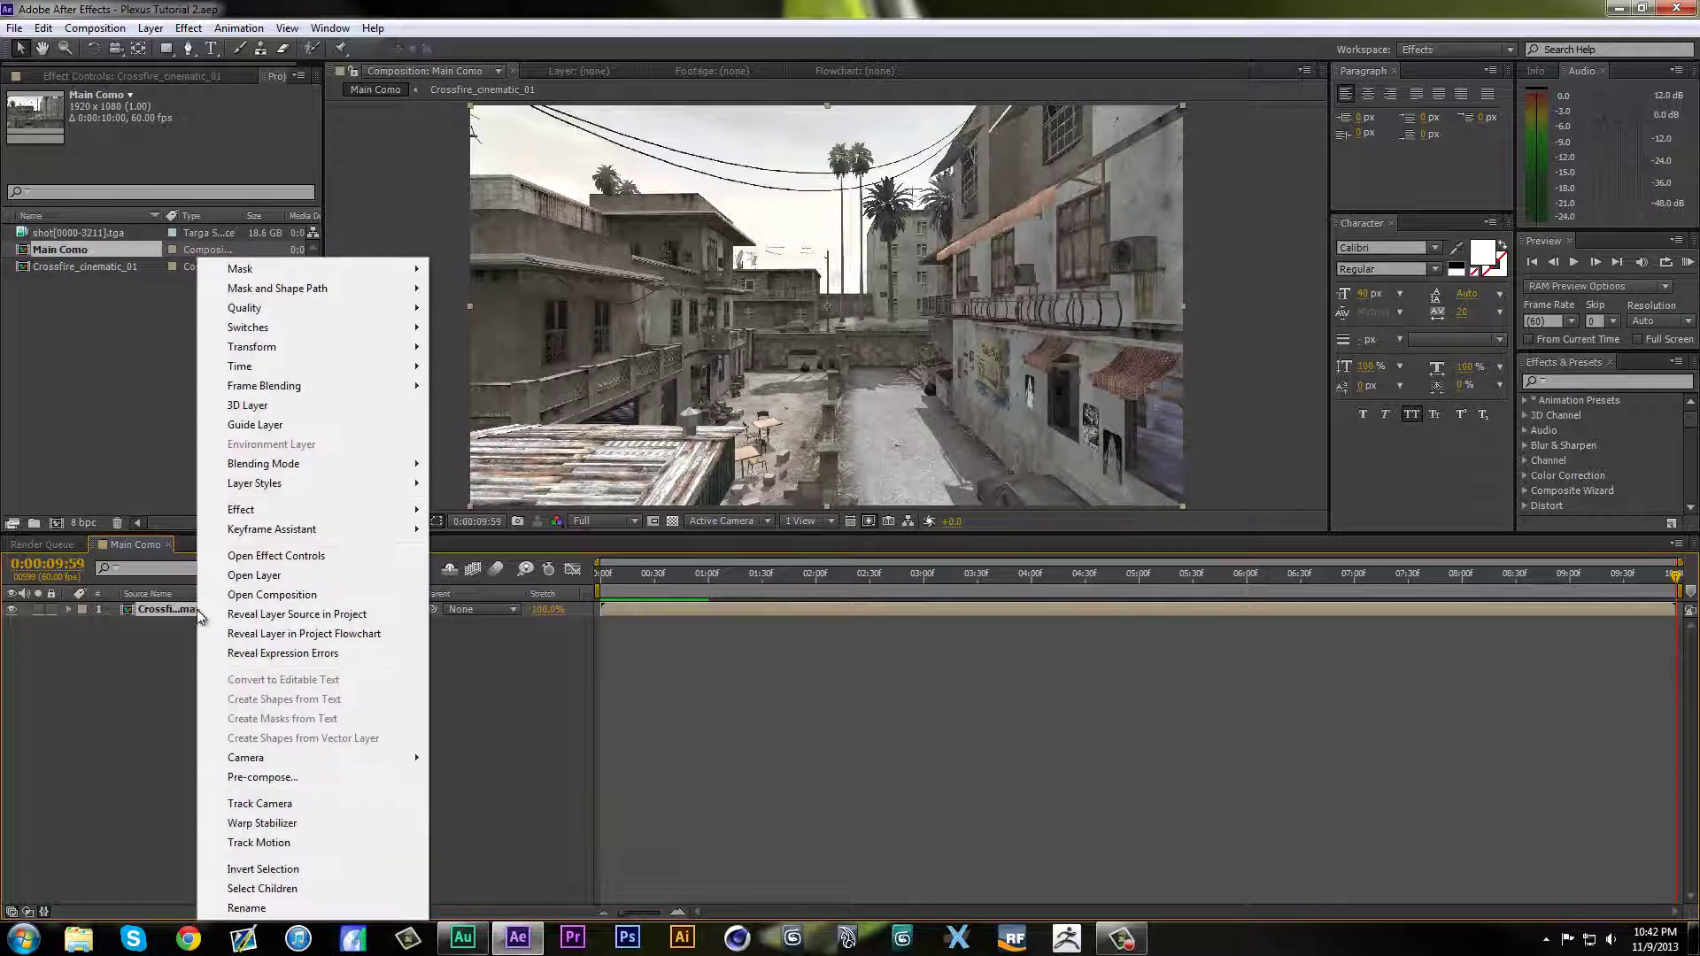
{"action": "left_click", "coordinate": [178, 774]}
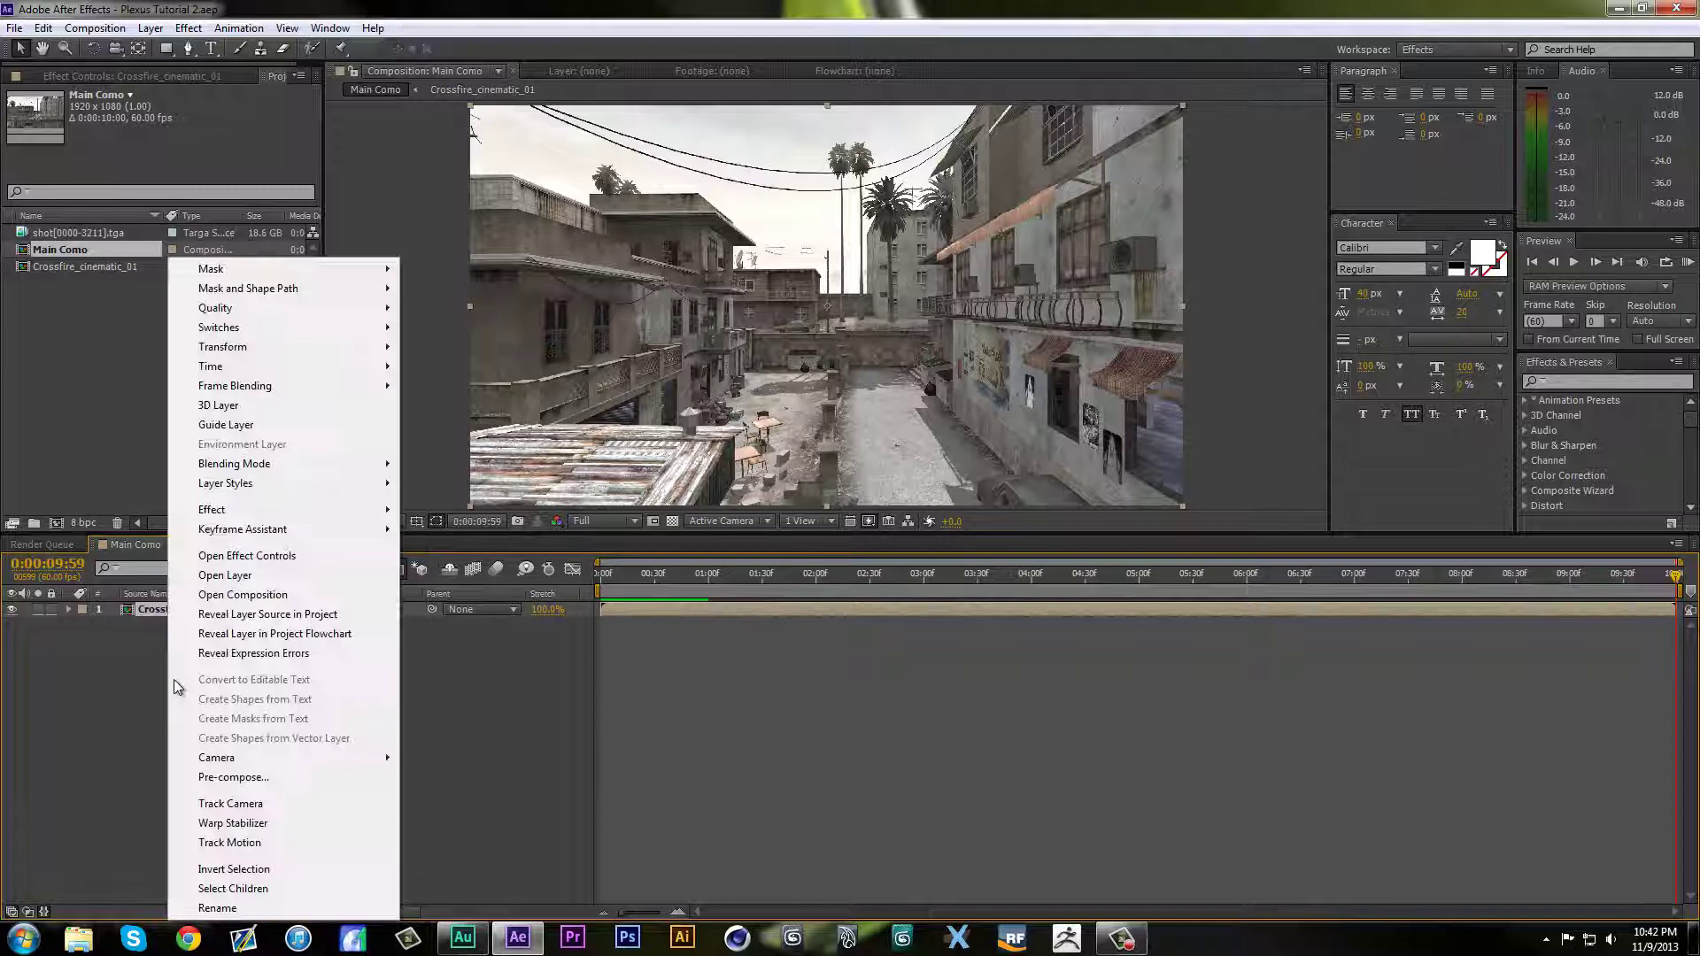
{"action": "left_click", "coordinate": [231, 803]}
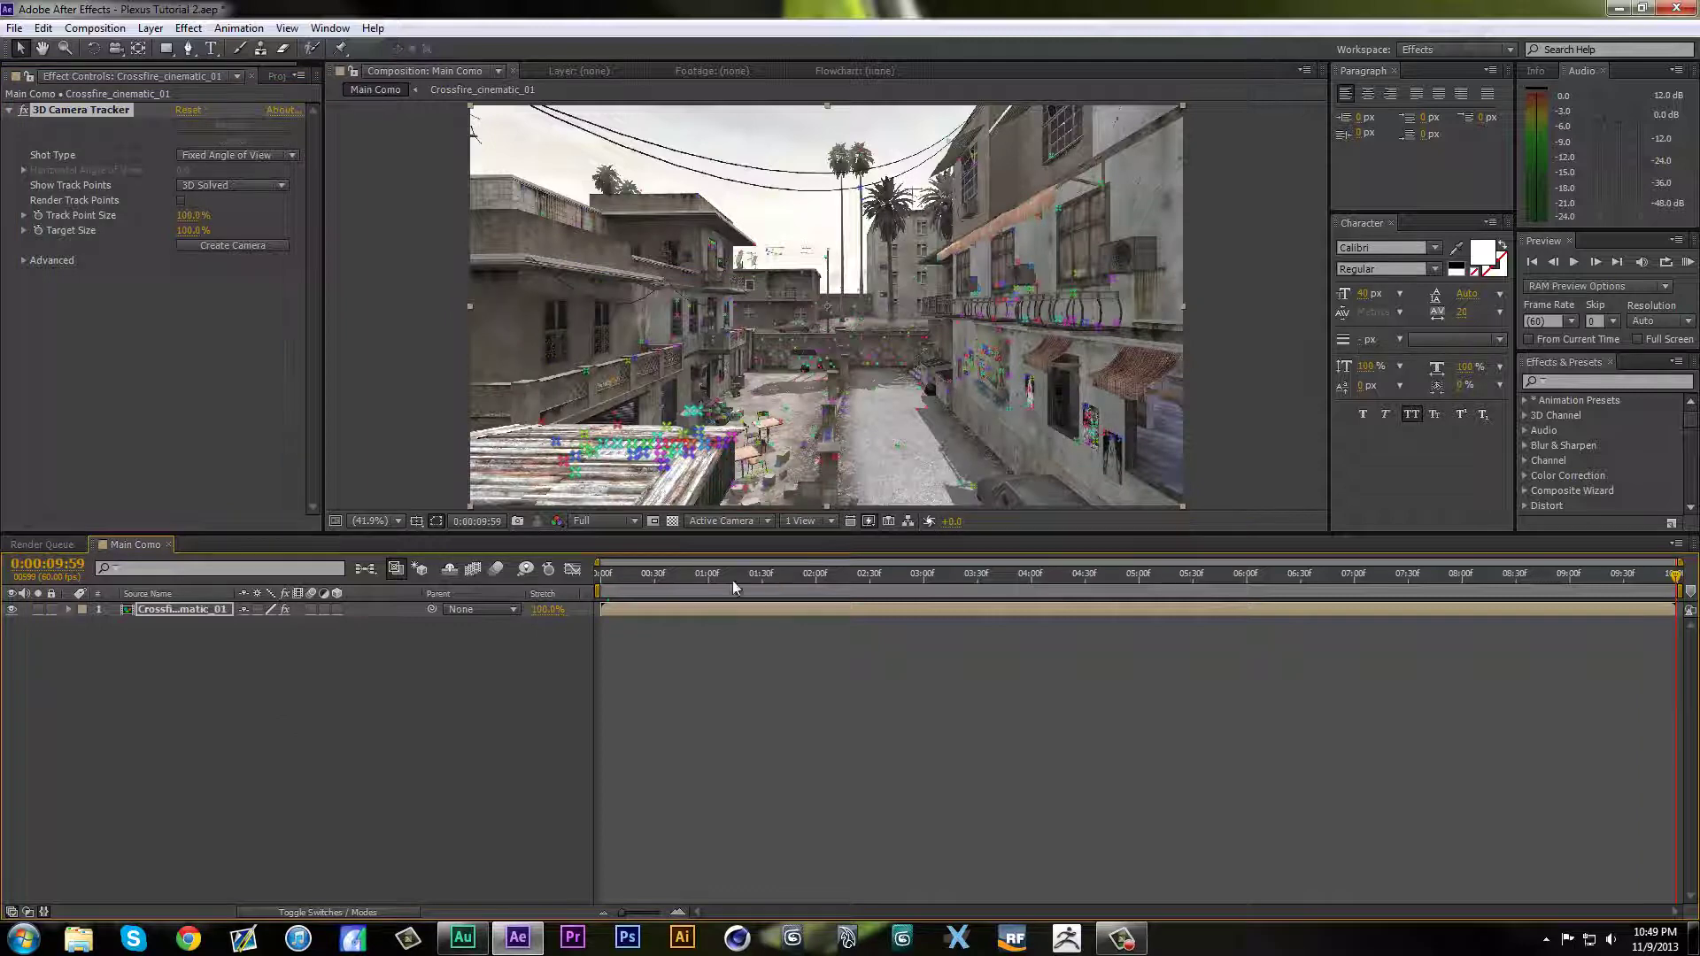
Step: Create a null and camera from a track point on the corrugated roof and scrub the shot to check the tracking
{"action": "left_click", "coordinate": [219, 608]}
{"action": "left_click", "coordinate": [75, 113]}
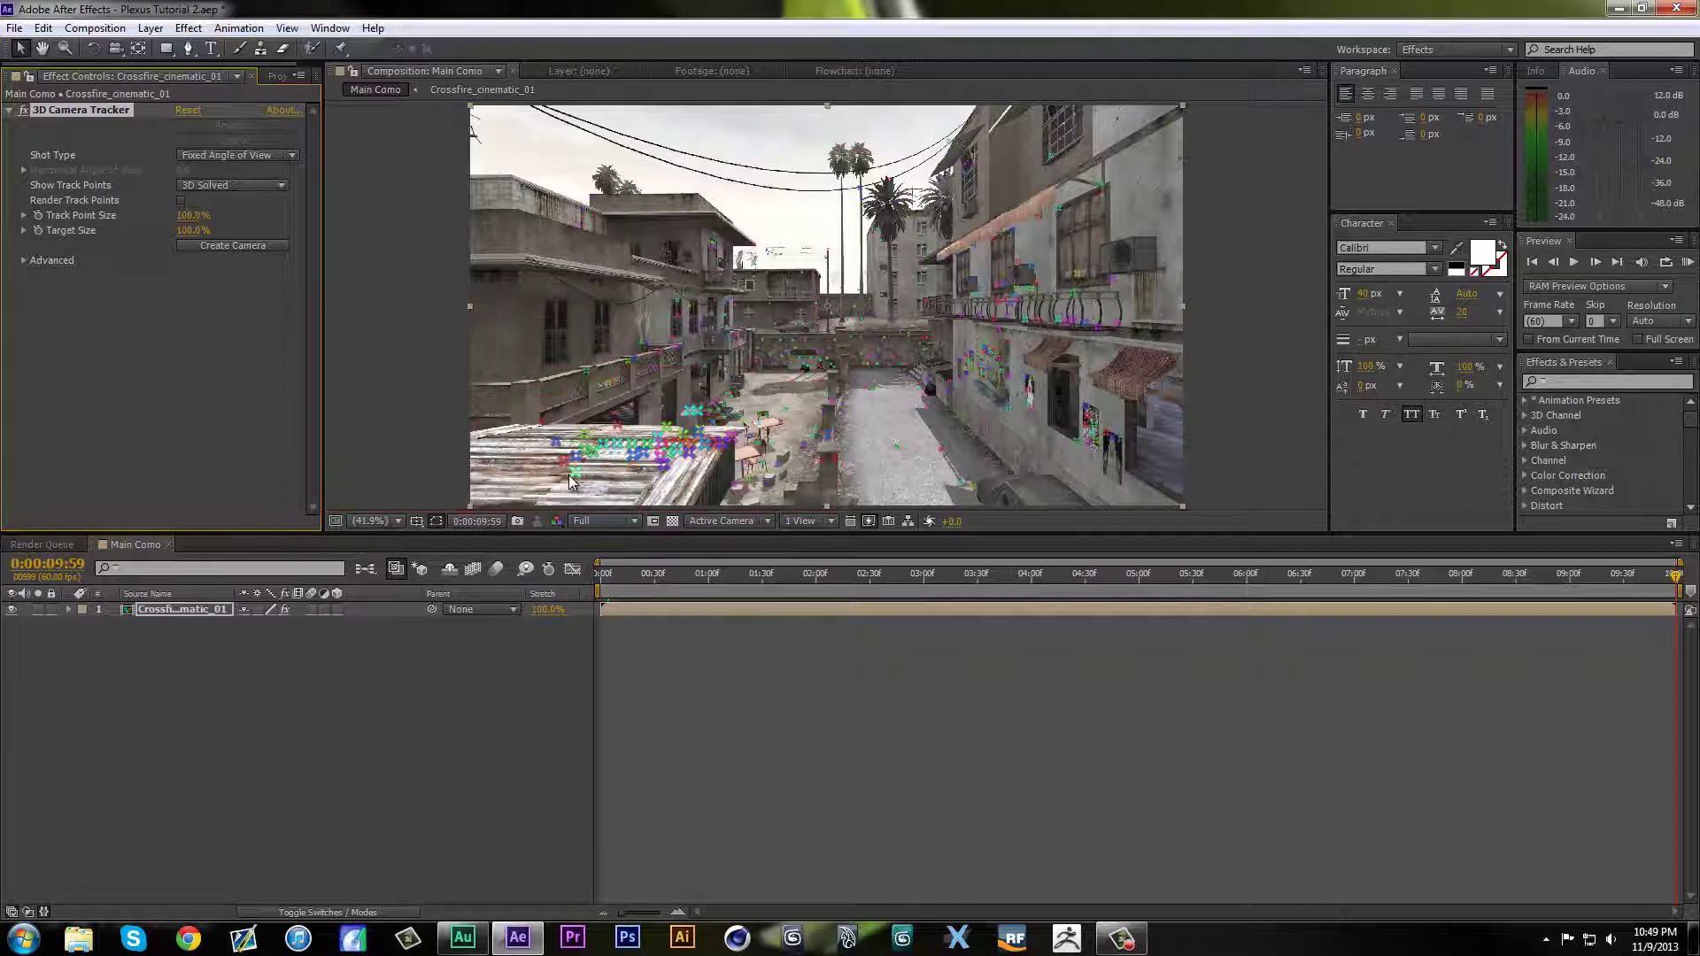
{"action": "right_click", "coordinate": [570, 480]}
{"action": "left_click", "coordinate": [639, 528]}
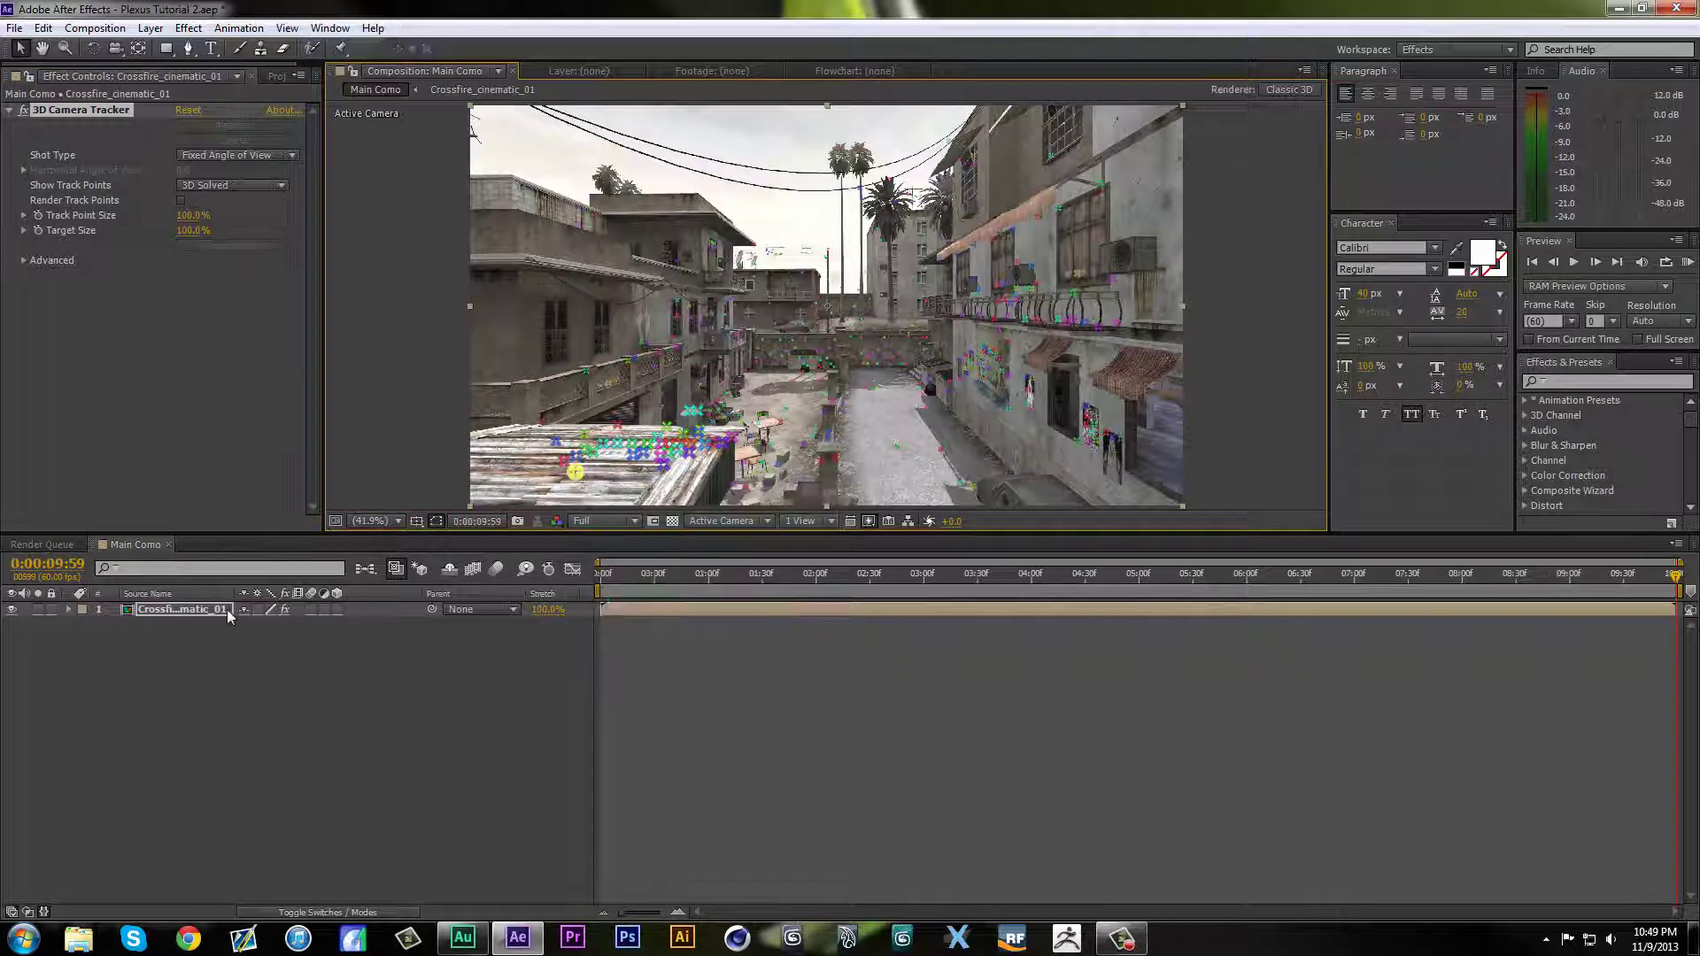
{"action": "left_click", "coordinate": [624, 588]}
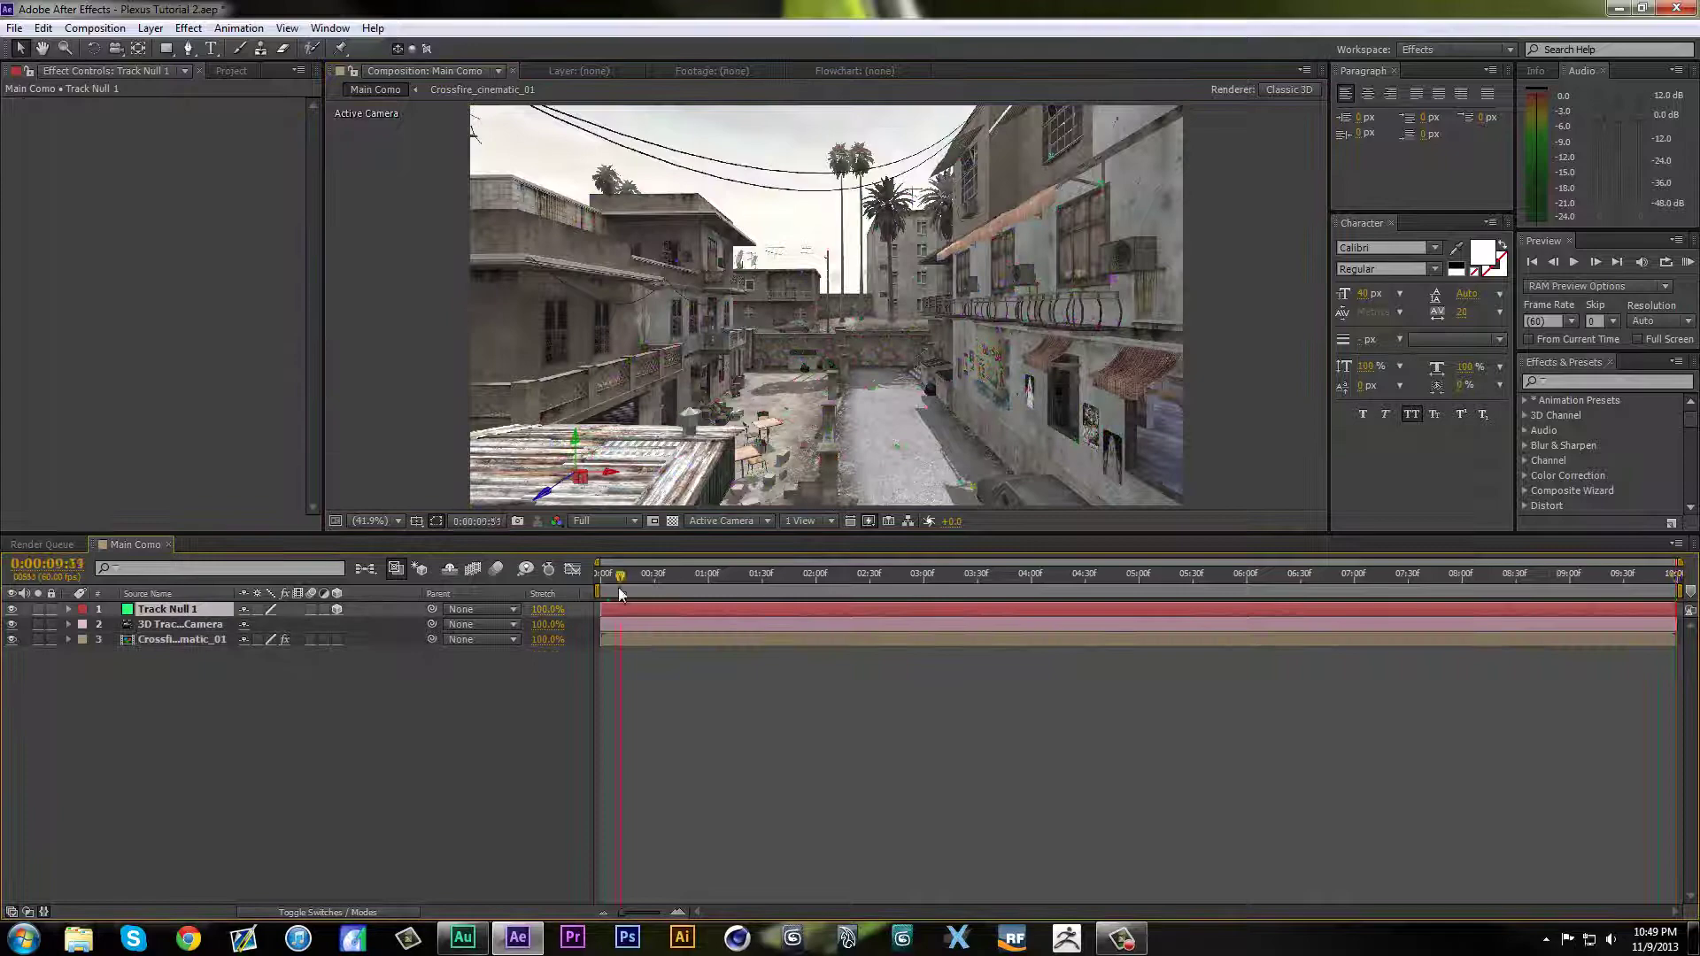
{"action": "left_click_drag", "start_coordinate": [619, 588], "coordinate": [1682, 718]}
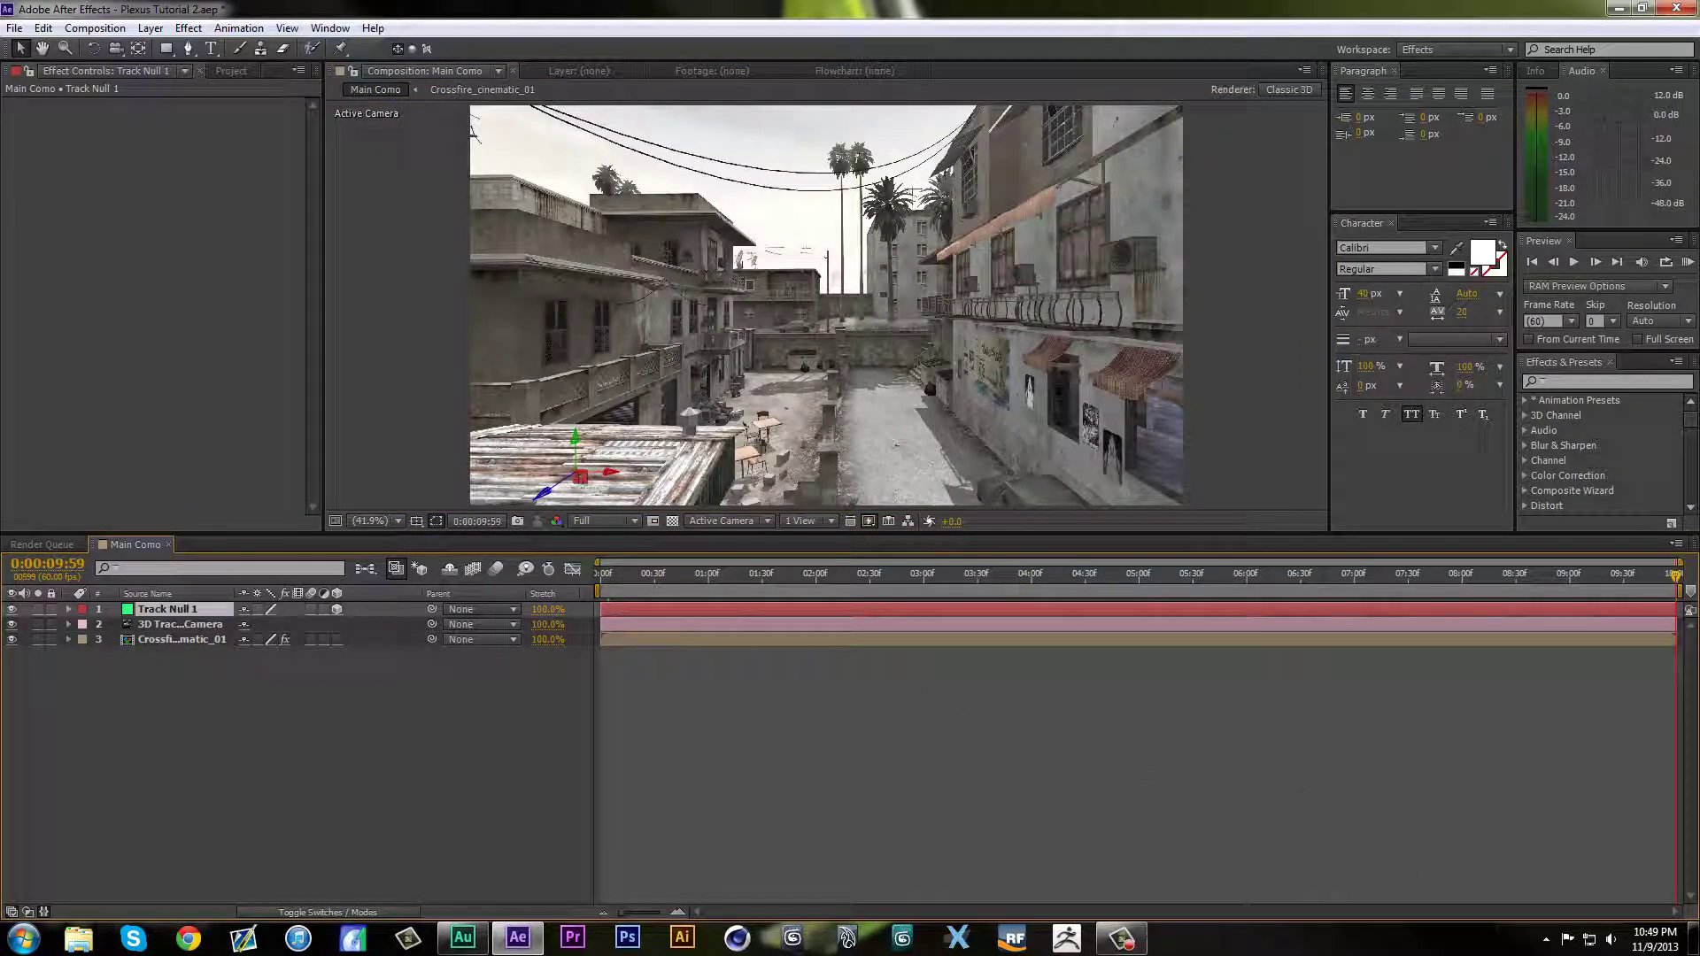
Step: Delete the Track Null 1 layer and select the Crossfire_cinematic_01 layer
{"action": "left_click", "coordinate": [151, 628]}
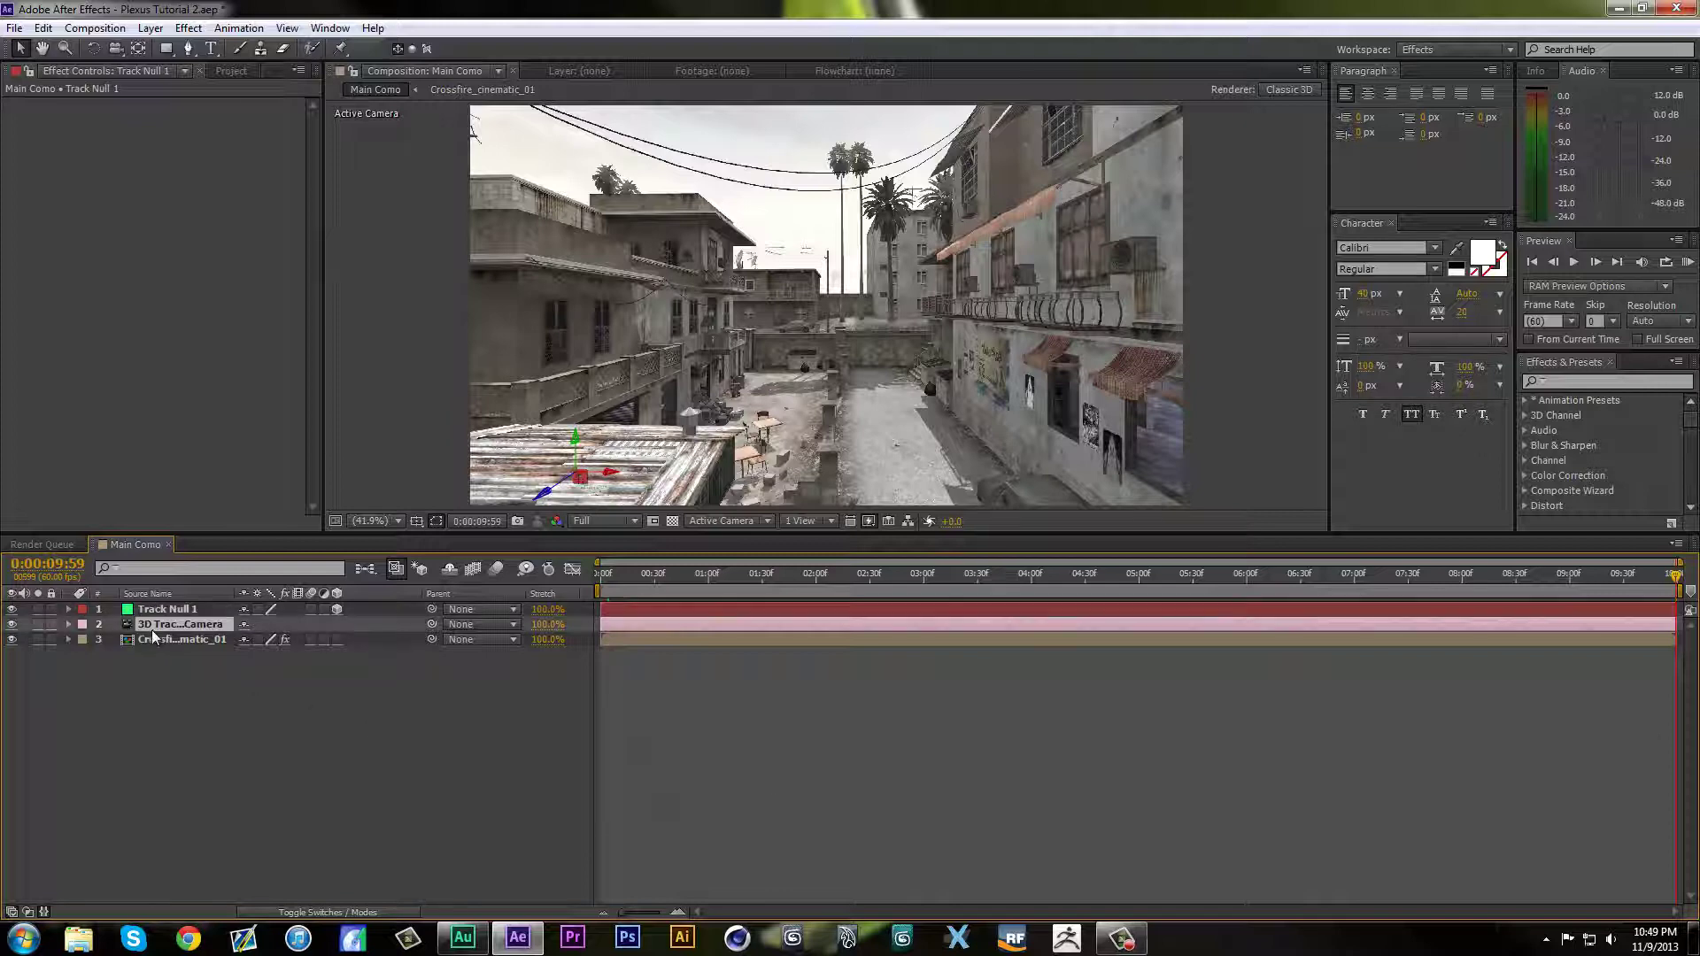
{"action": "left_click", "coordinate": [157, 639]}
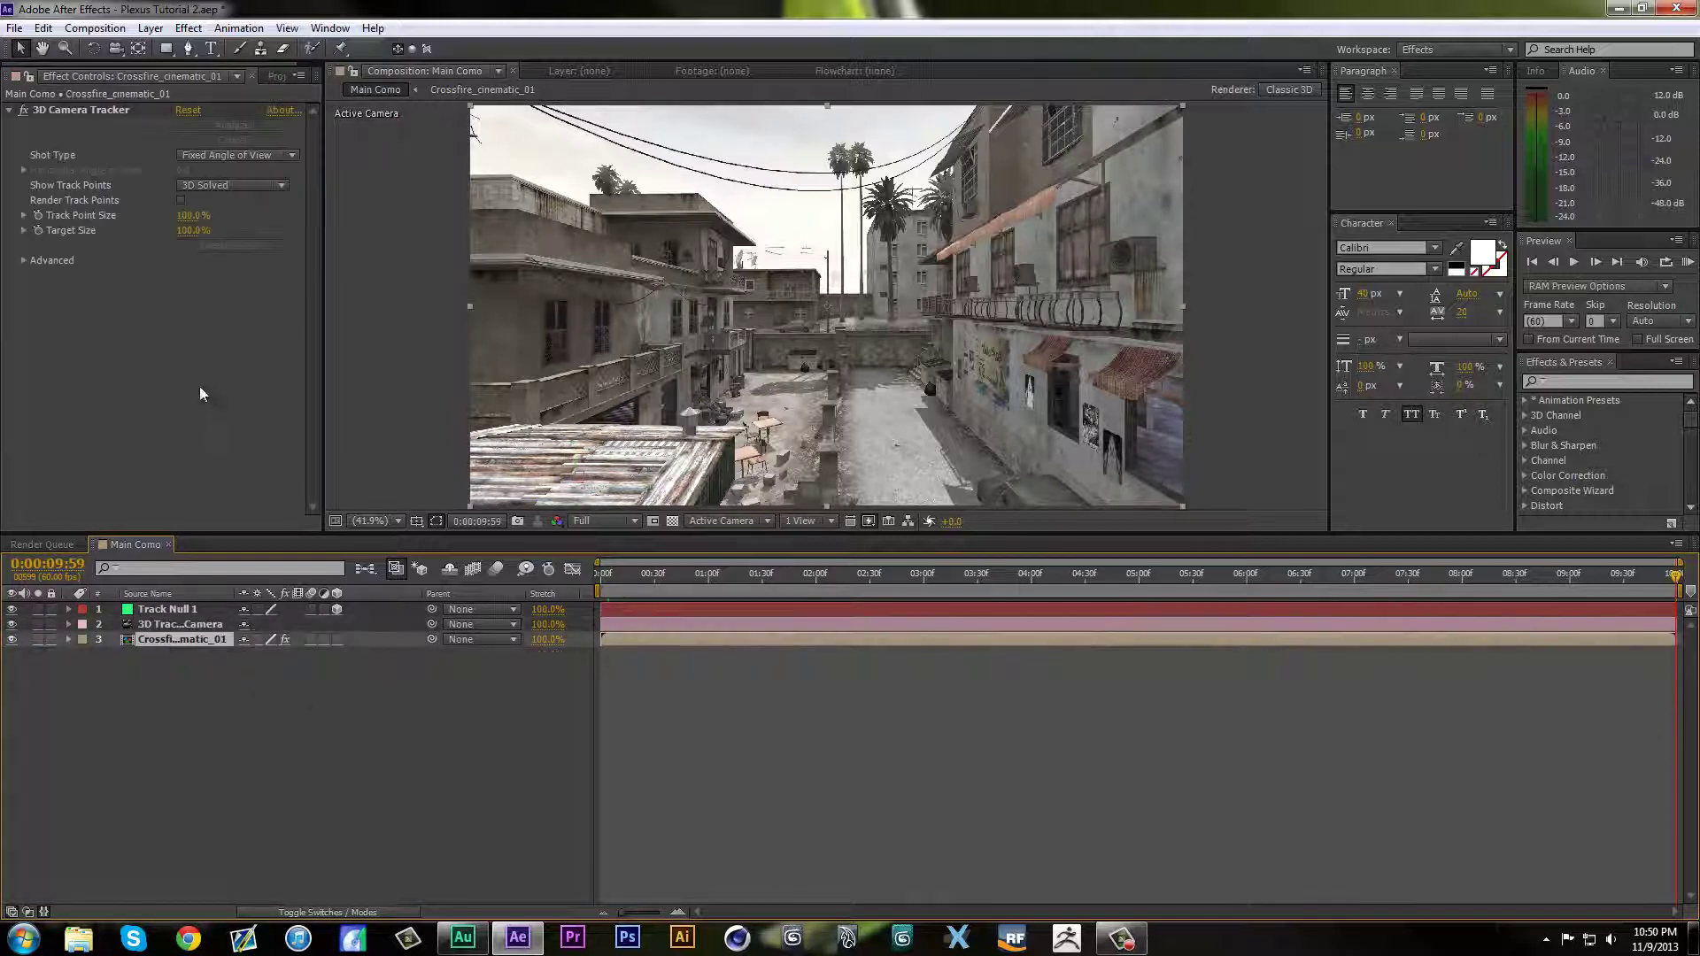
{"action": "left_click", "coordinate": [169, 609]}
{"action": "key", "text": "Delete"}
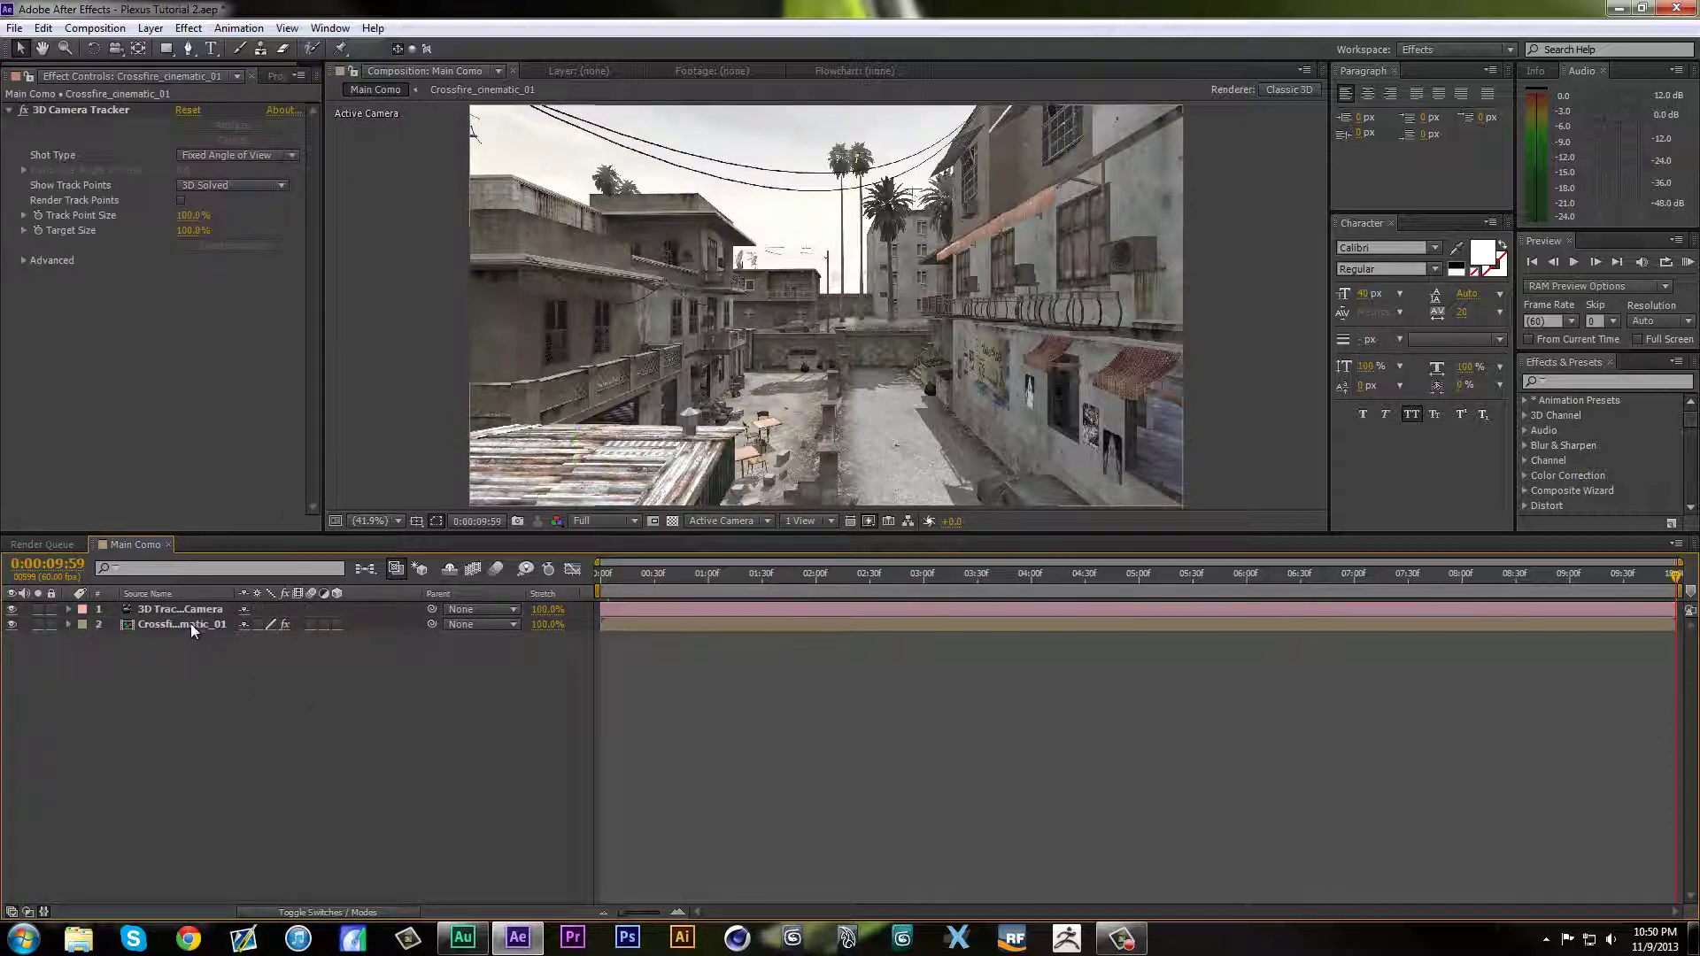
{"action": "left_click", "coordinate": [190, 624]}
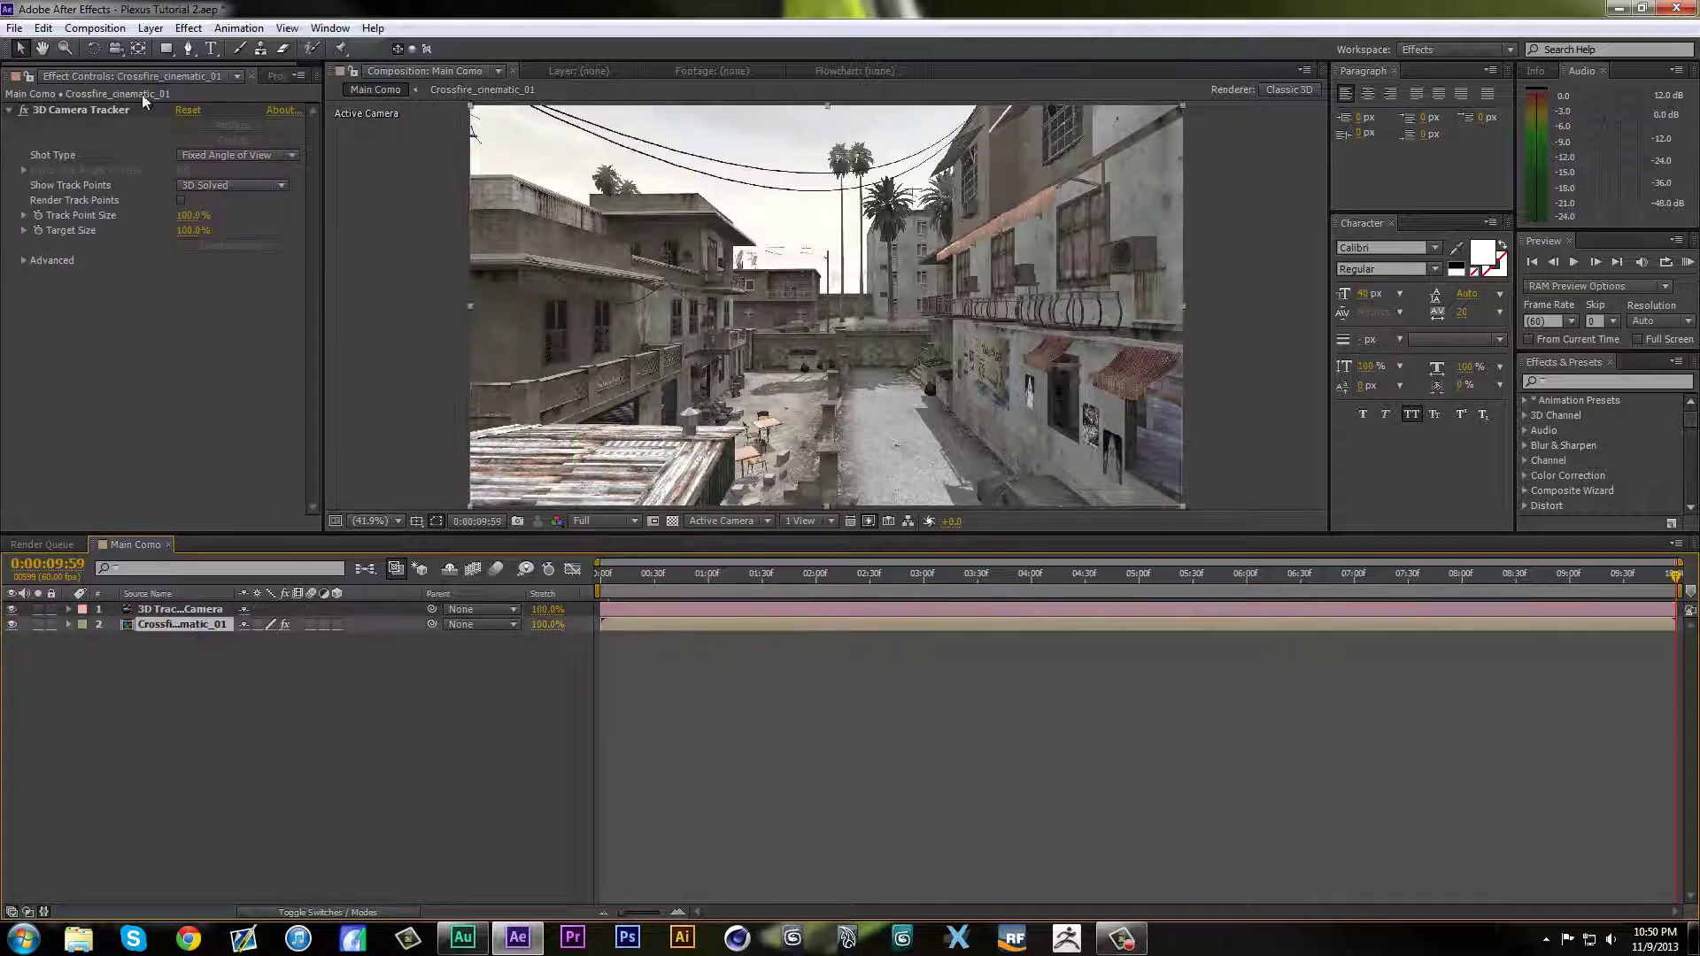
Step: Create a null from the track point atop the pillar at the courtyard wall's left end, at 0:00:00:24
{"action": "left_click", "coordinate": [645, 577]}
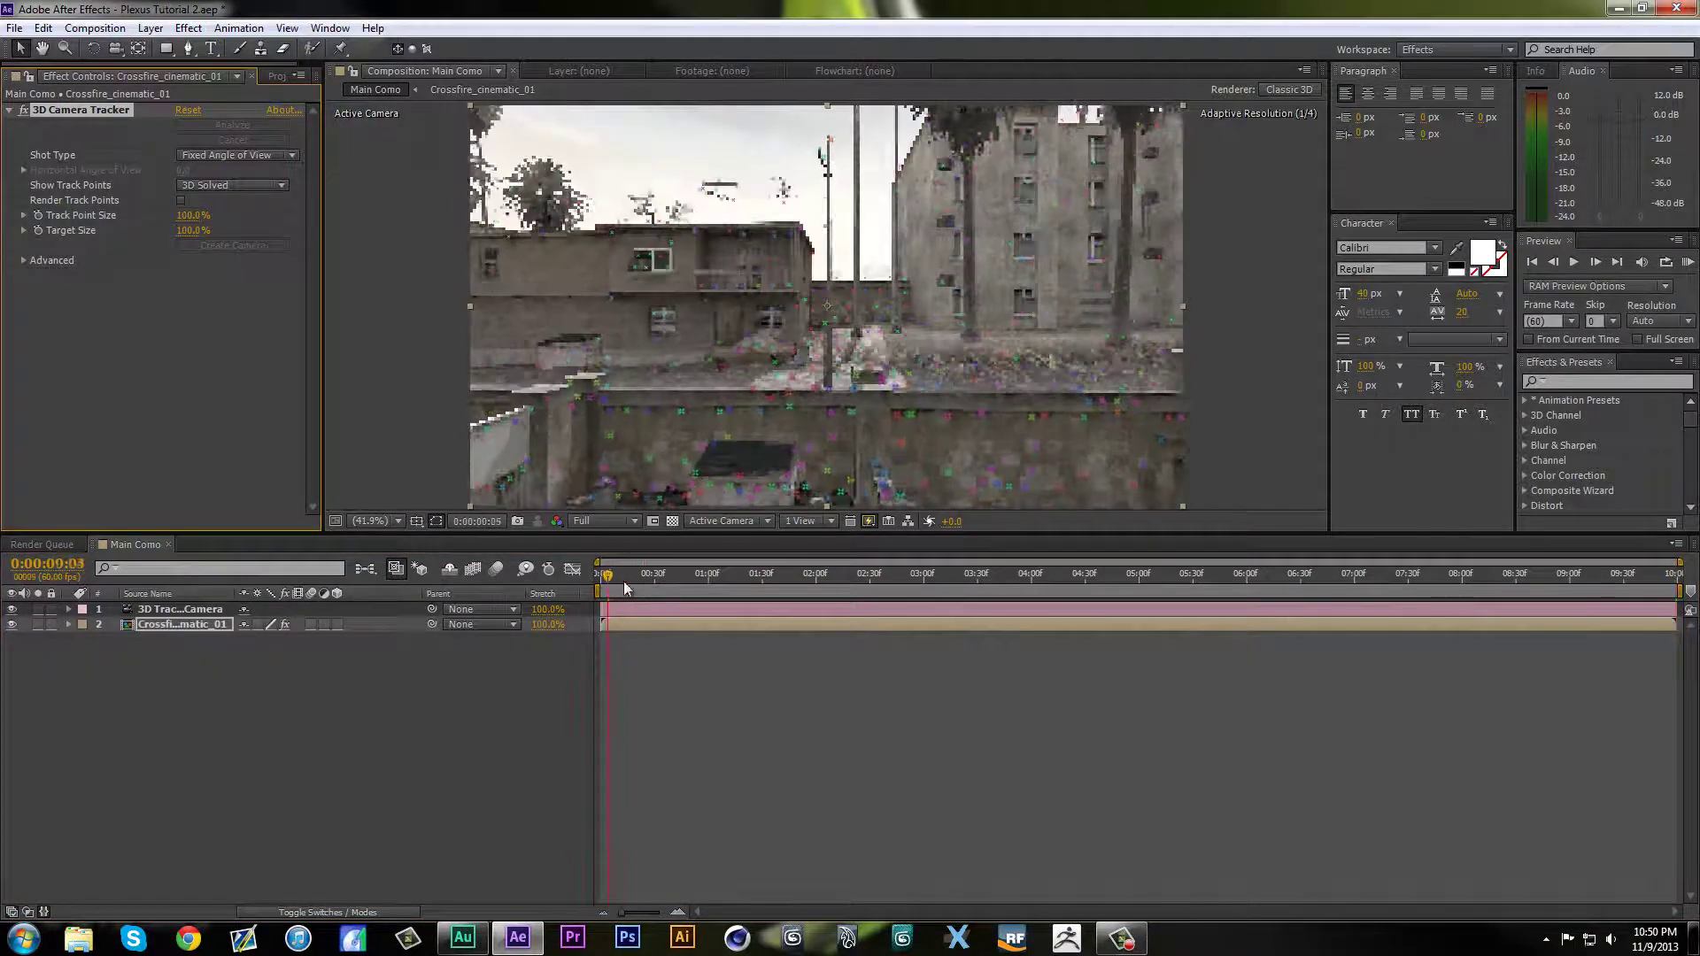
{"action": "right_click", "coordinate": [614, 388]}
{"action": "left_click", "coordinate": [656, 426]}
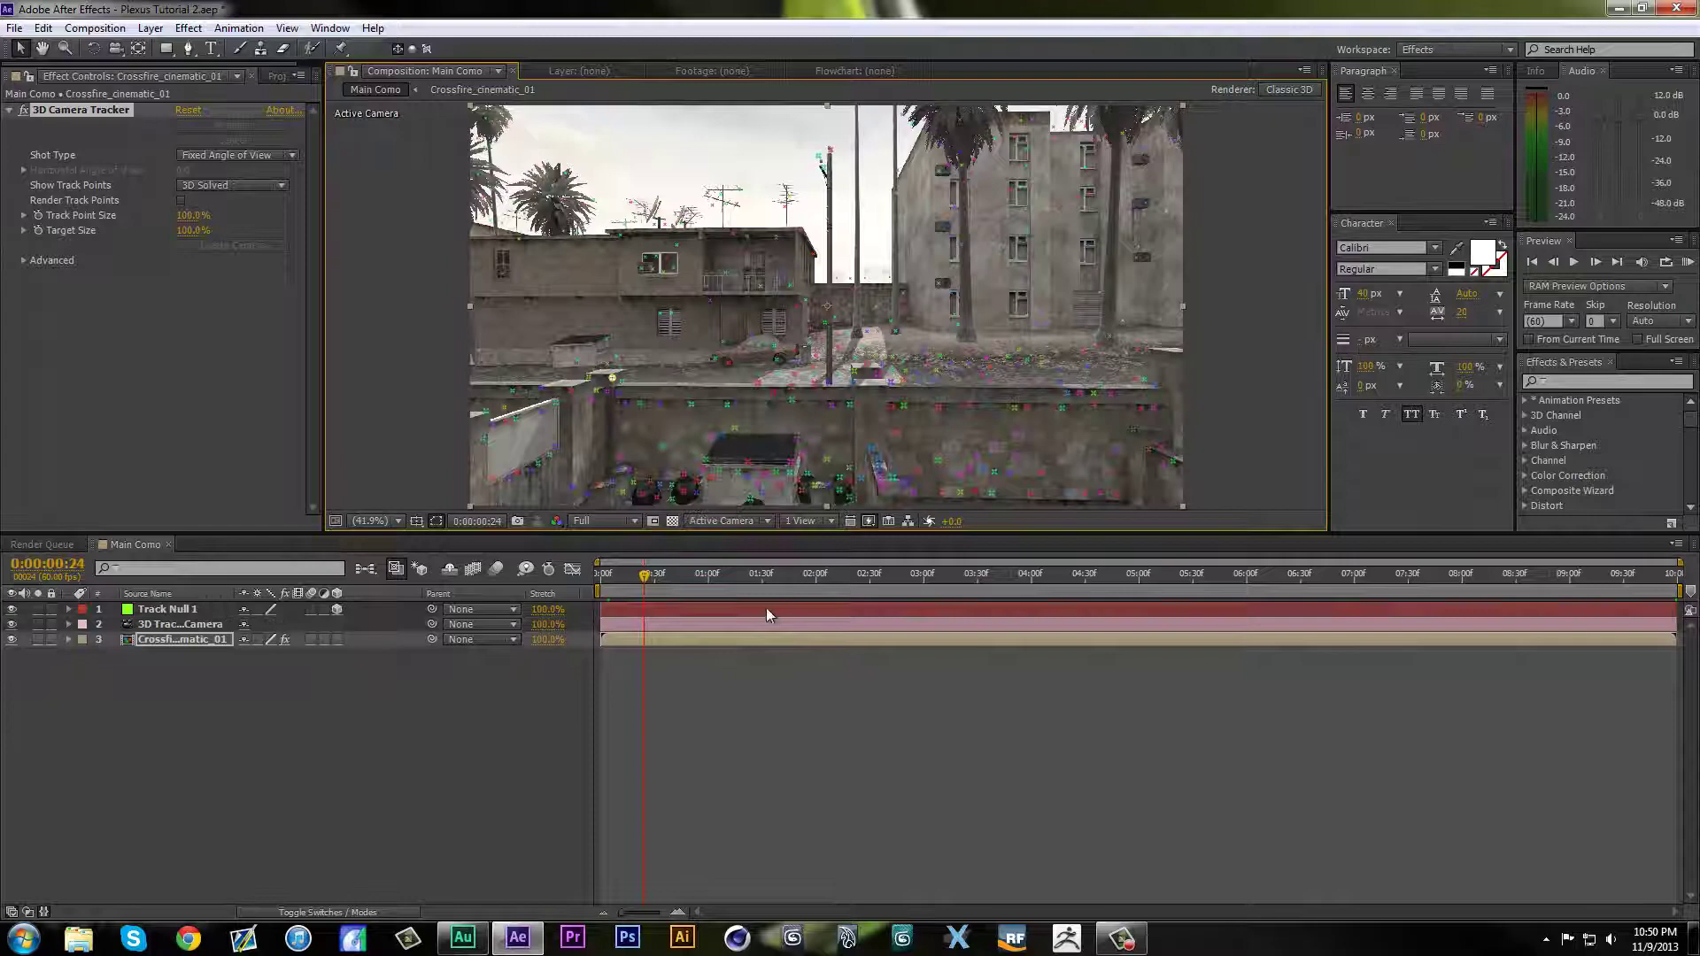
Step: Create a null from a track point on the right building's balcony railing at 0:00:05:31
{"action": "left_click_drag", "start_coordinate": [653, 580], "coordinate": [1095, 580]}
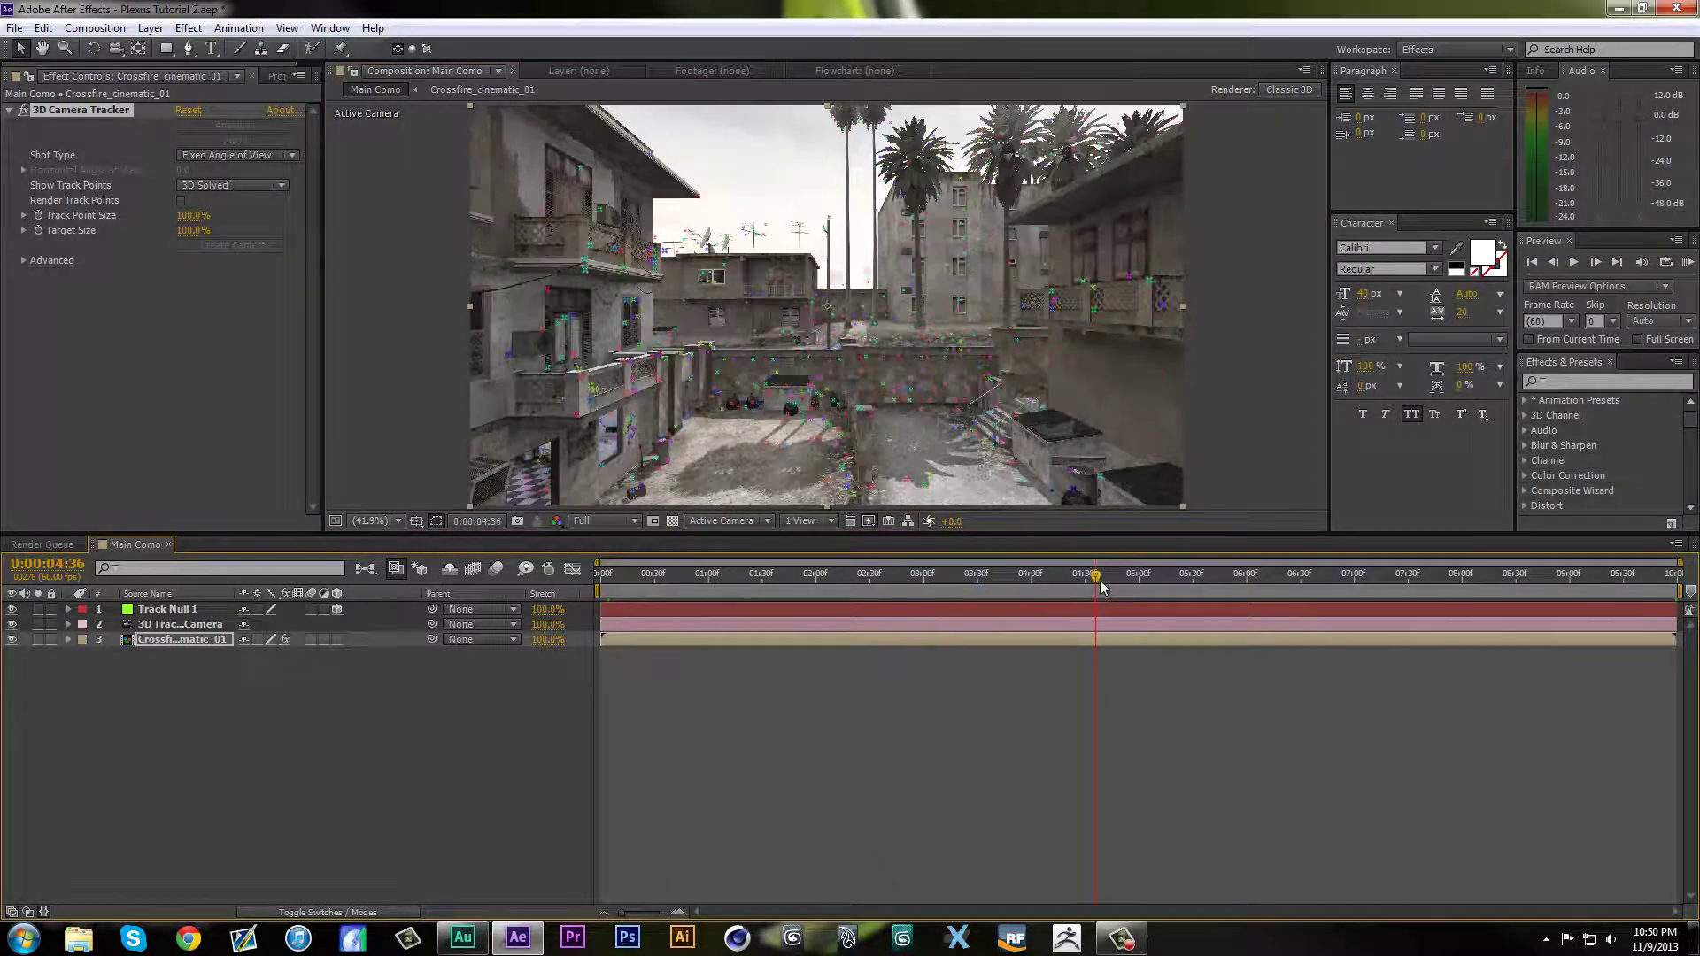
{"action": "left_click_drag", "start_coordinate": [1109, 581], "coordinate": [1195, 584]}
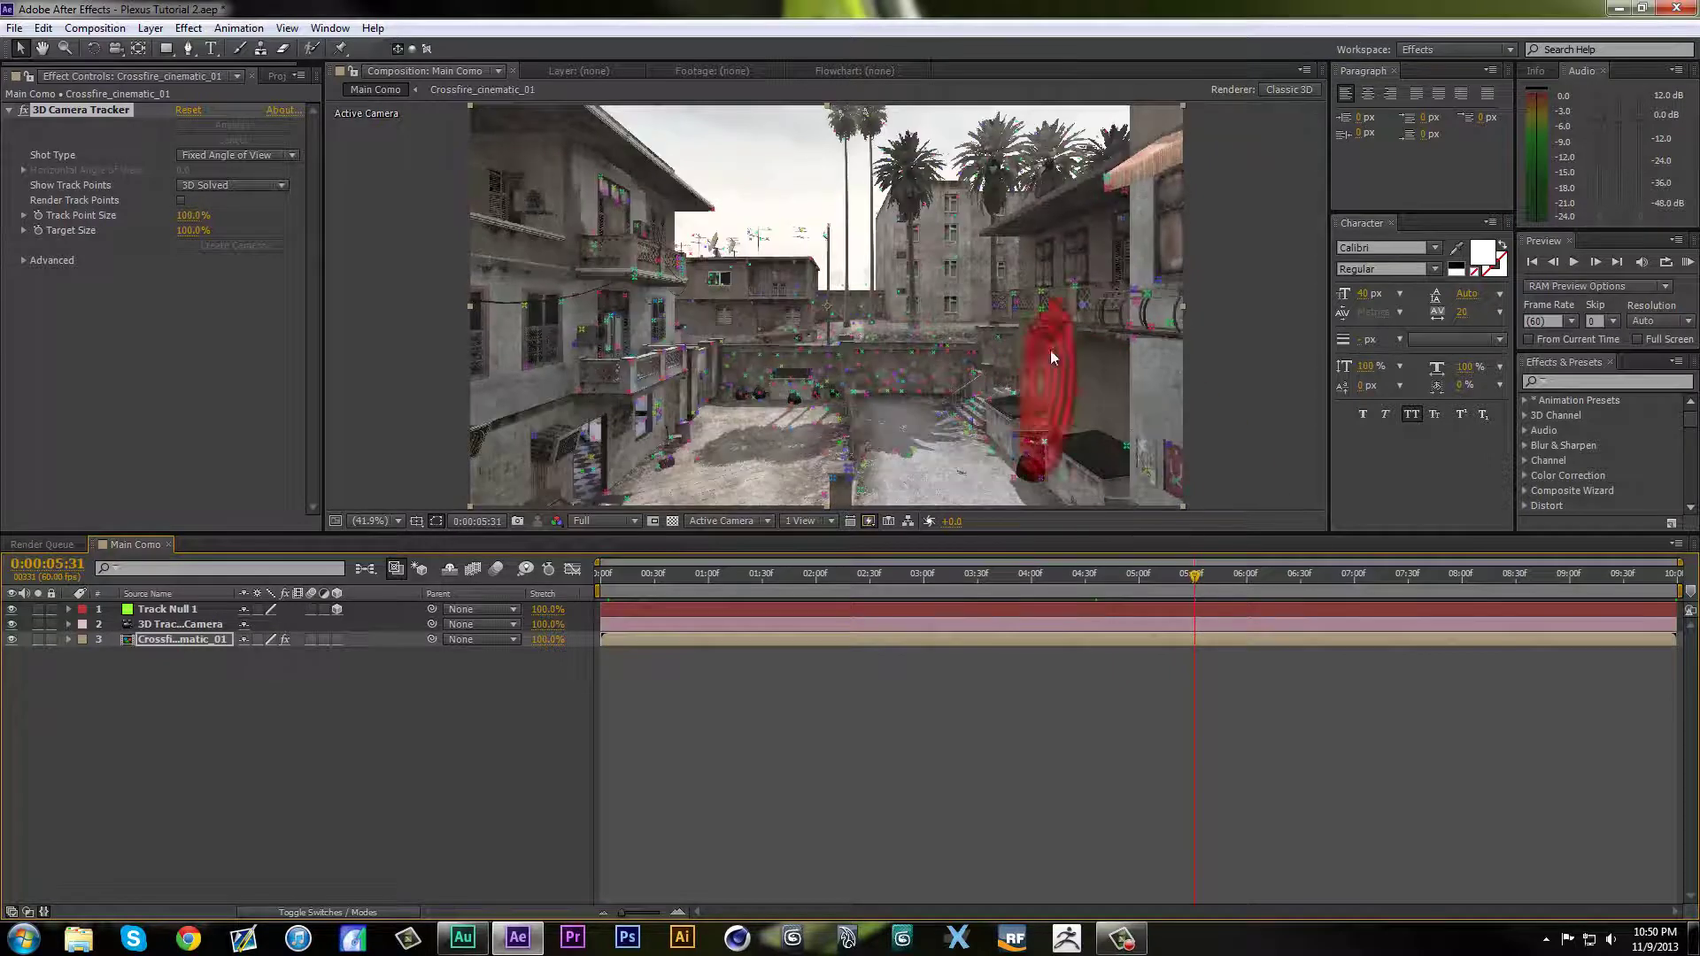
{"action": "scroll", "coordinate": [1072, 301], "scroll_direction": "up", "scroll_amount": 2}
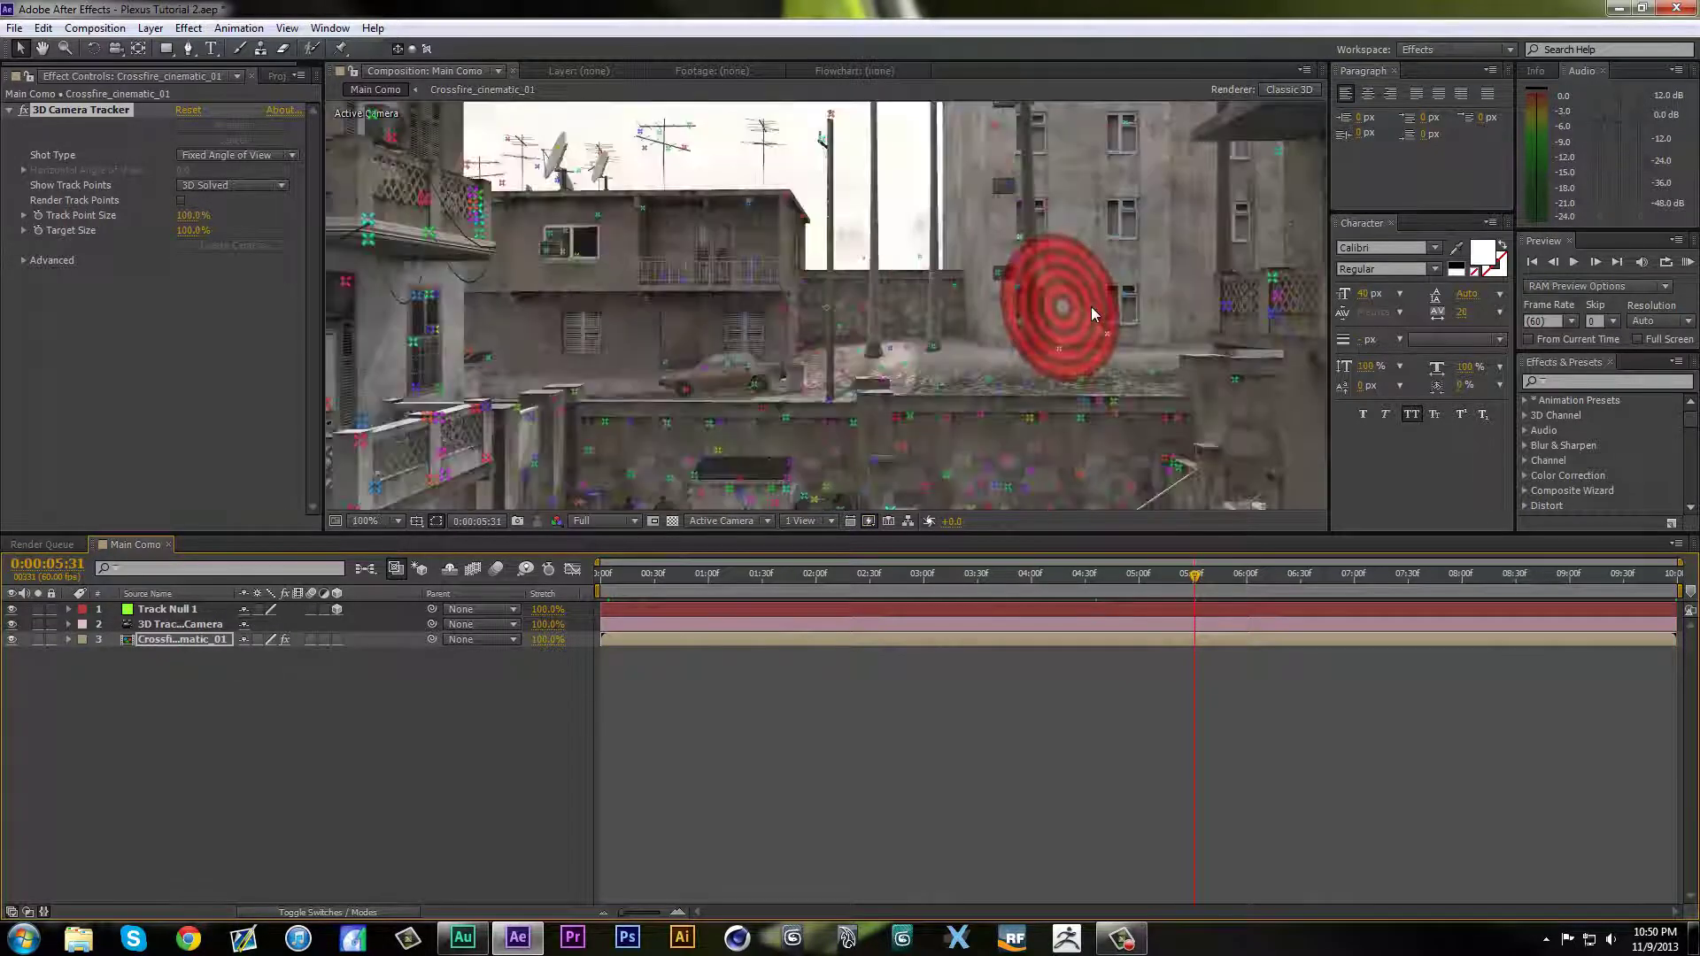
{"action": "left_click_drag", "start_coordinate": [952, 324], "coordinate": [806, 287]}
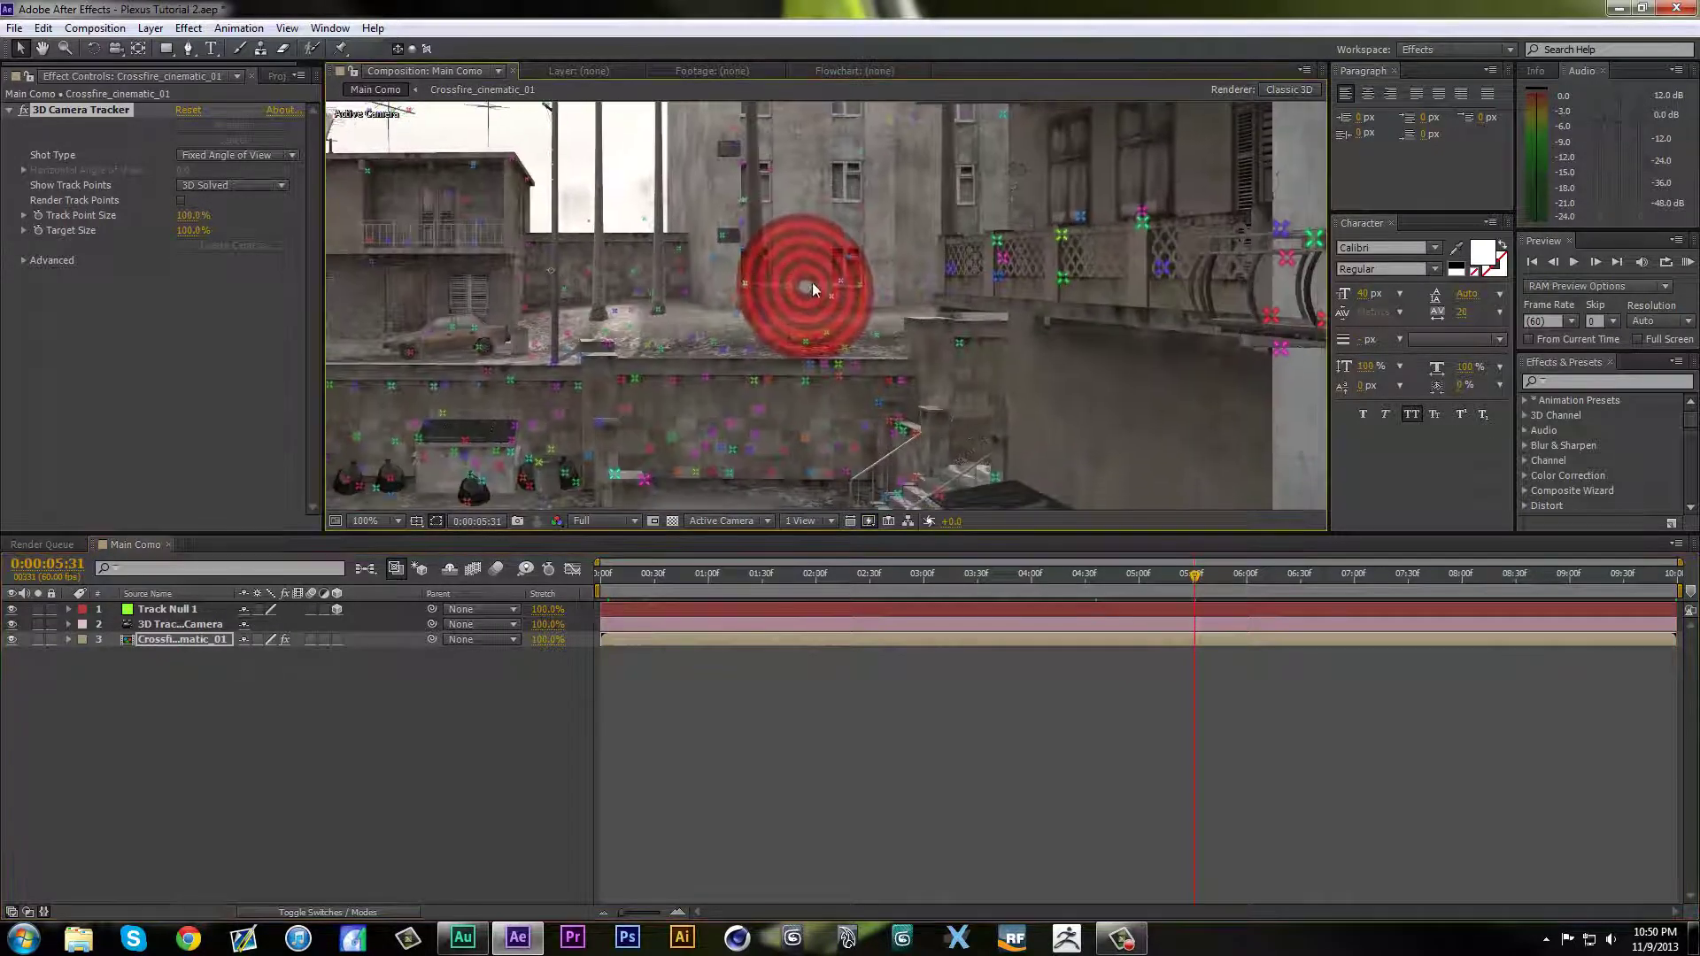
{"action": "left_click", "coordinate": [1142, 223]}
{"action": "right_click", "coordinate": [1142, 226]}
{"action": "left_click", "coordinate": [1222, 273]}
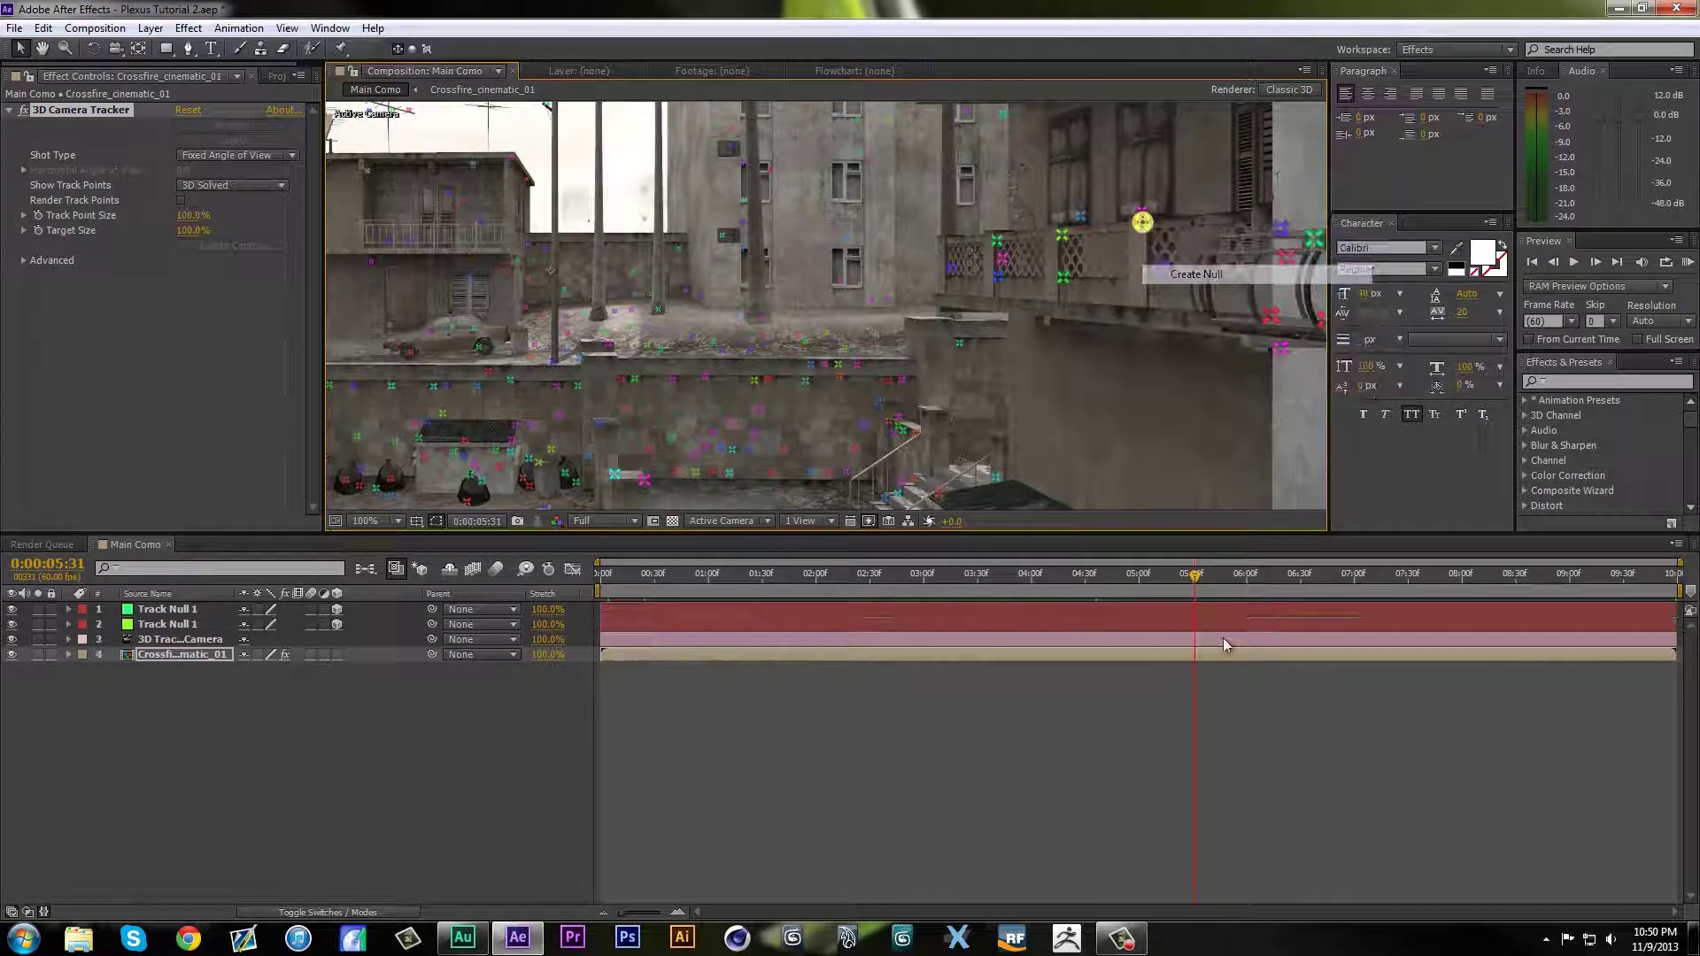
Step: Fit the composition in the viewer and create a null from a track point on the left building's roof edge at 0:00:07:28
{"action": "left_click_drag", "start_coordinate": [1209, 582], "coordinate": [1405, 583]}
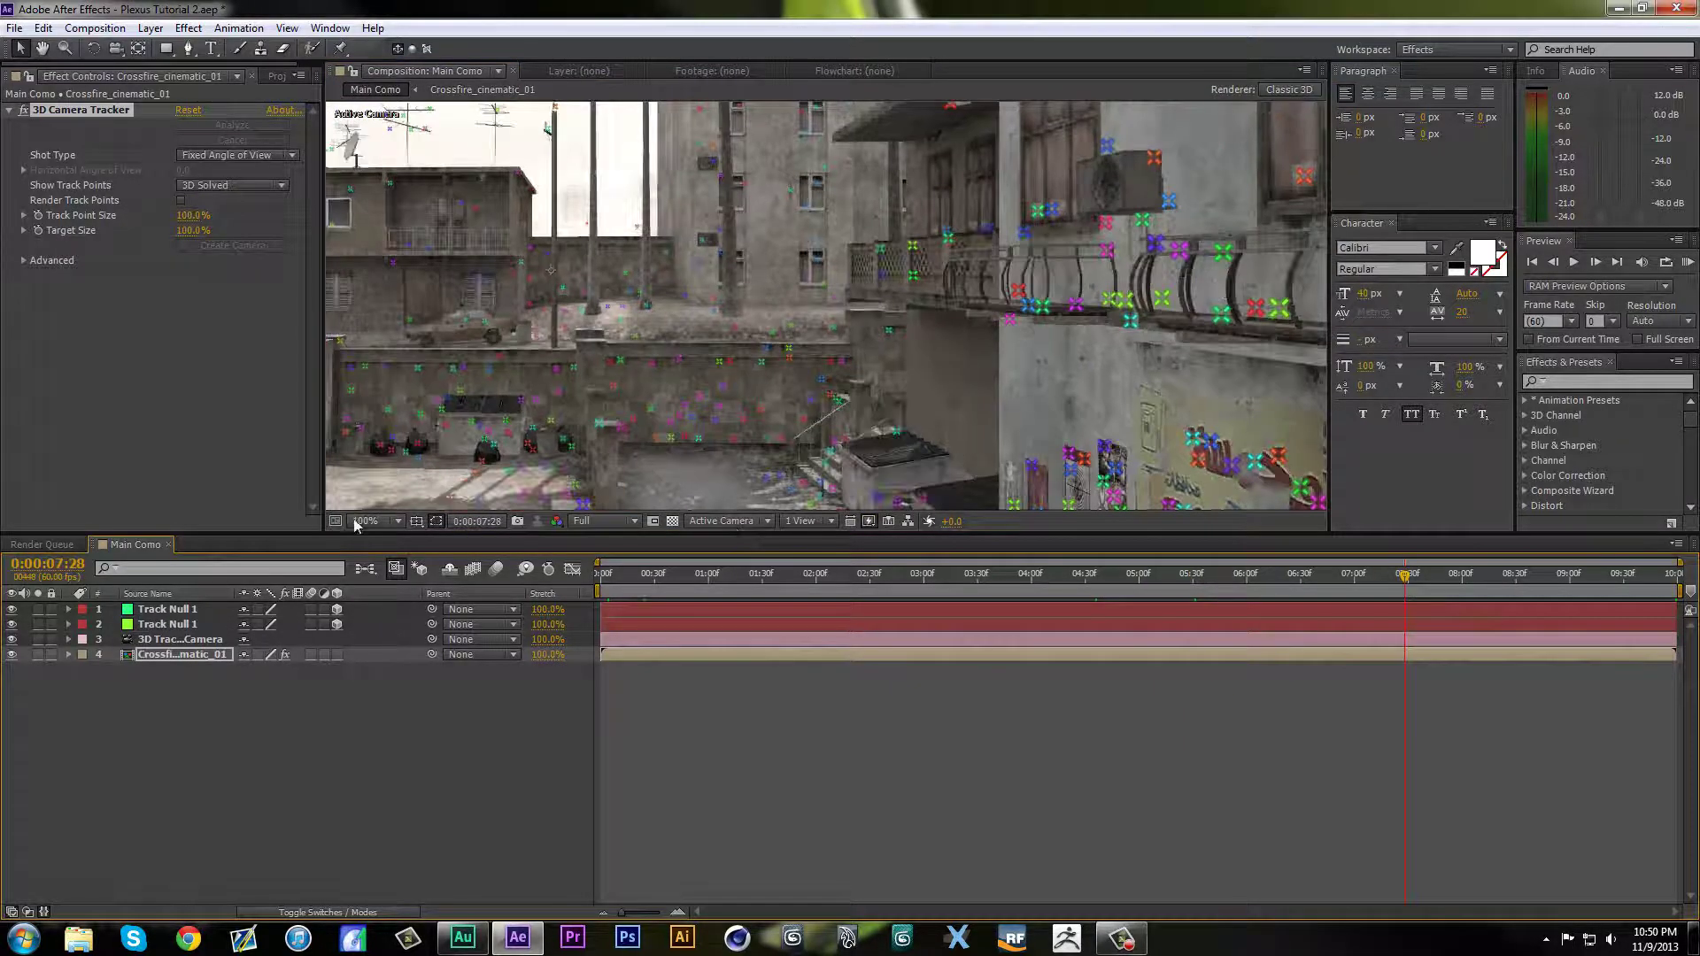
{"action": "left_click", "coordinate": [365, 521]}
{"action": "left_click", "coordinate": [419, 563]}
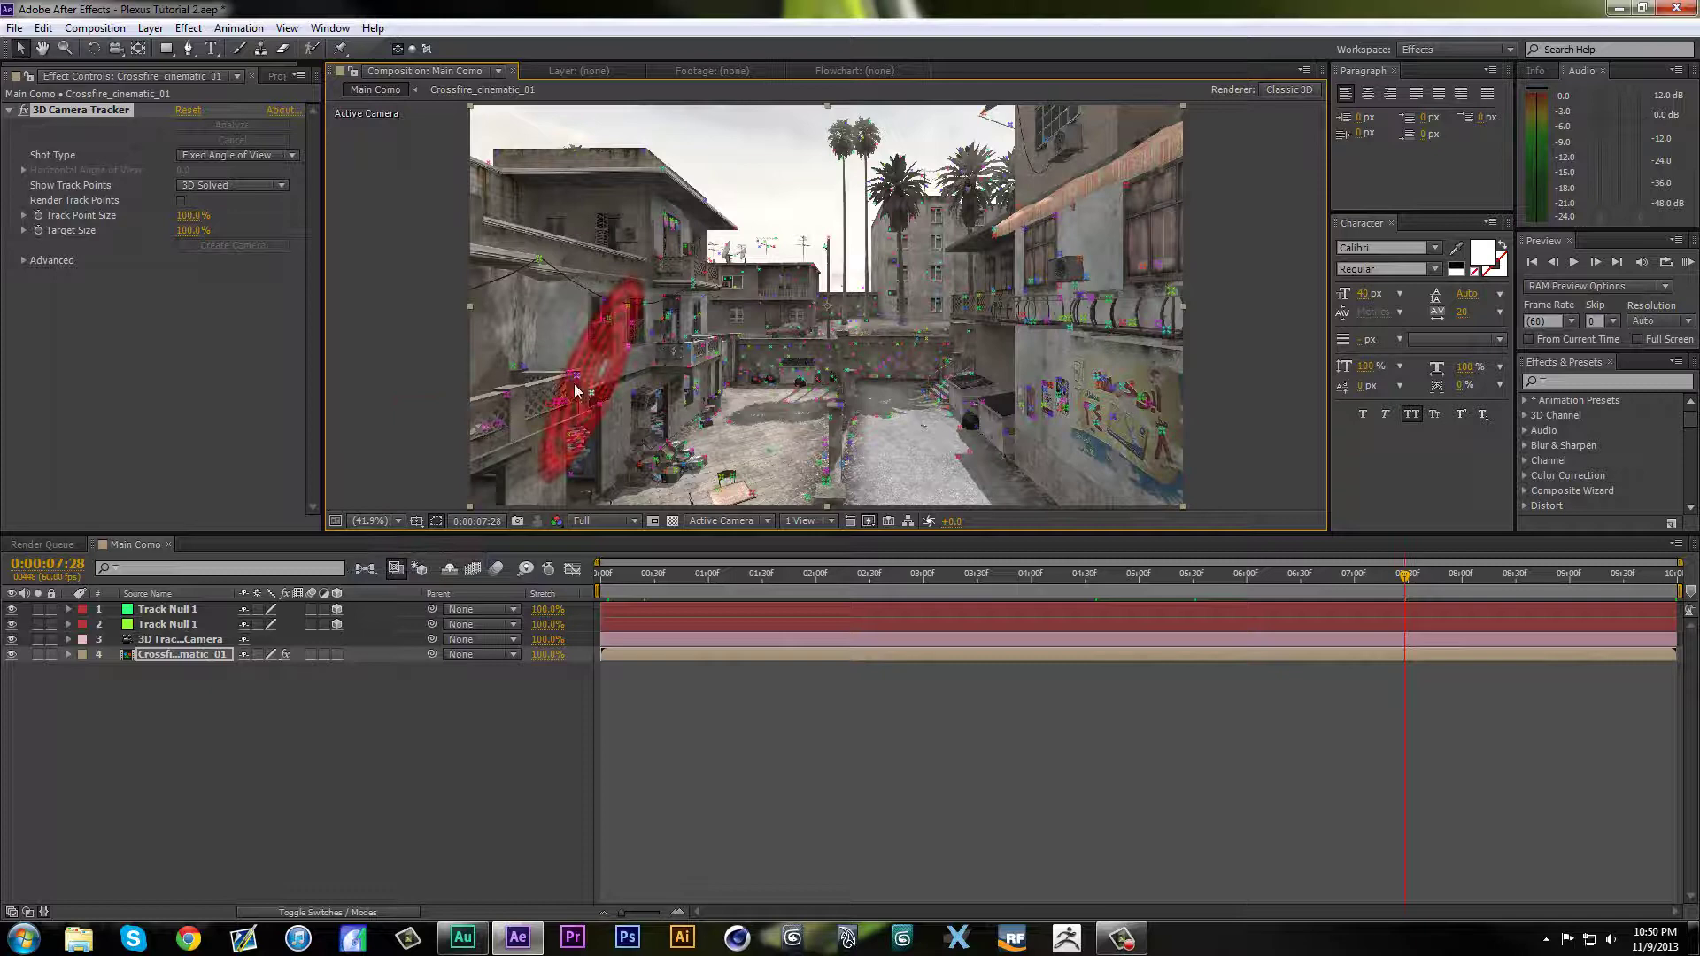
{"action": "right_click", "coordinate": [542, 264]}
{"action": "left_click", "coordinate": [598, 312]}
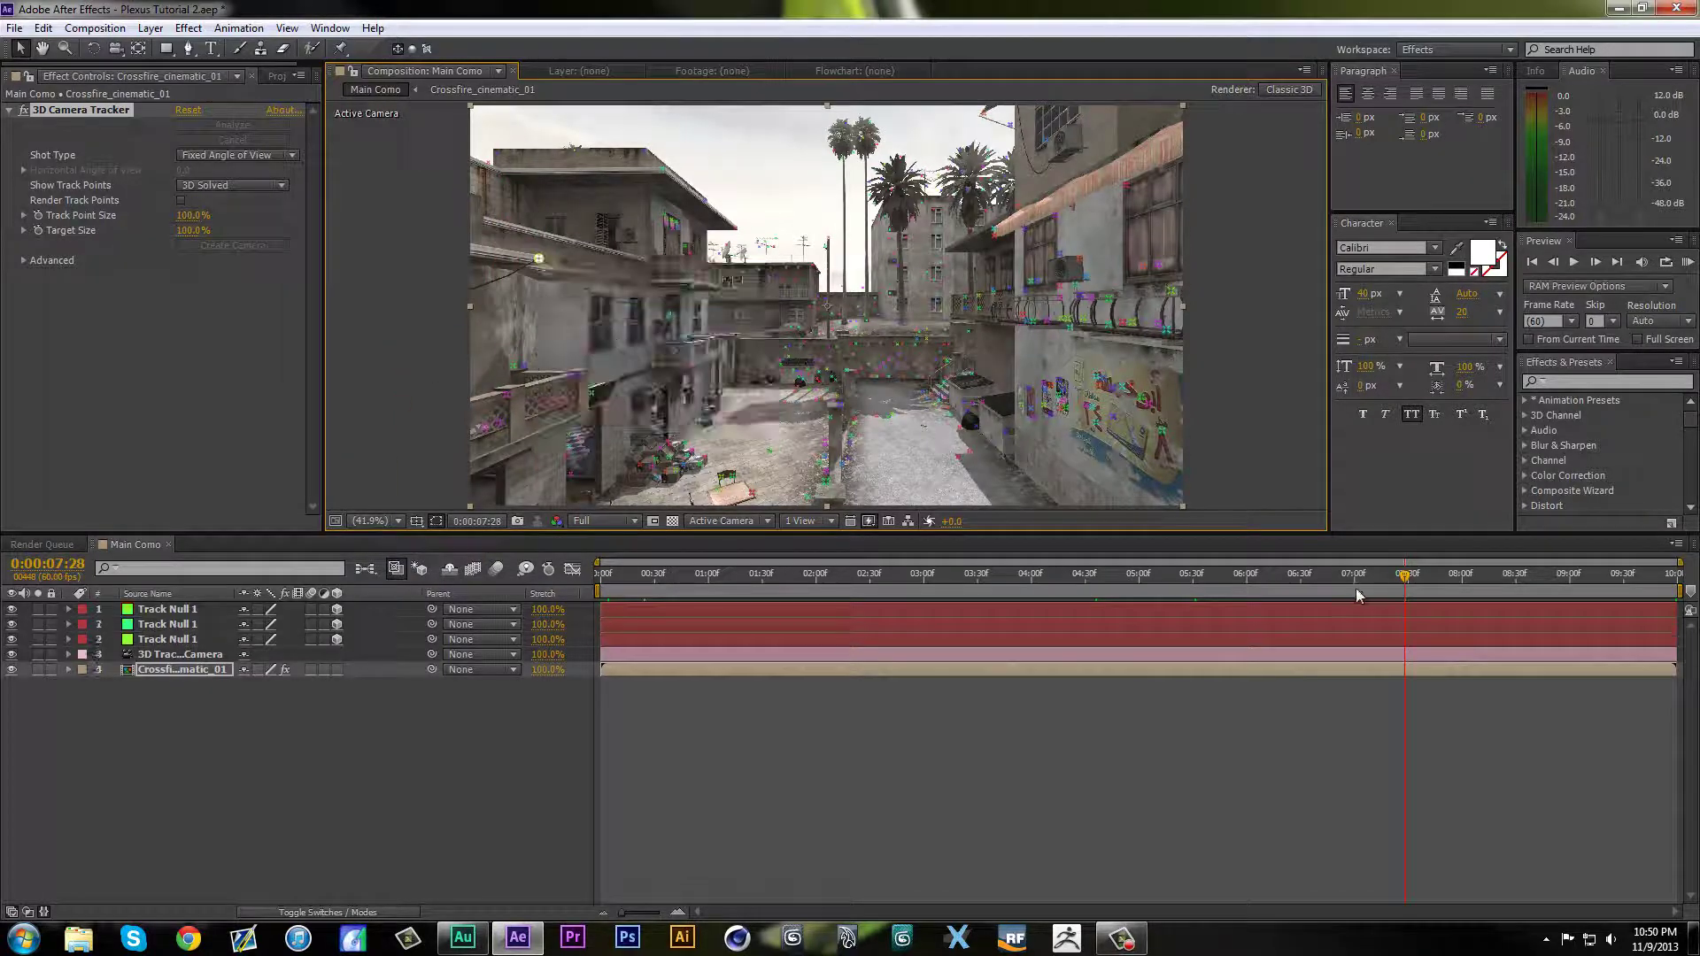
Step: Create a null from the track point at the corrugated roof's right corner at 0:00:09:59
{"action": "left_click", "coordinate": [1419, 576]}
{"action": "left_click_drag", "start_coordinate": [1460, 576], "coordinate": [1677, 580]}
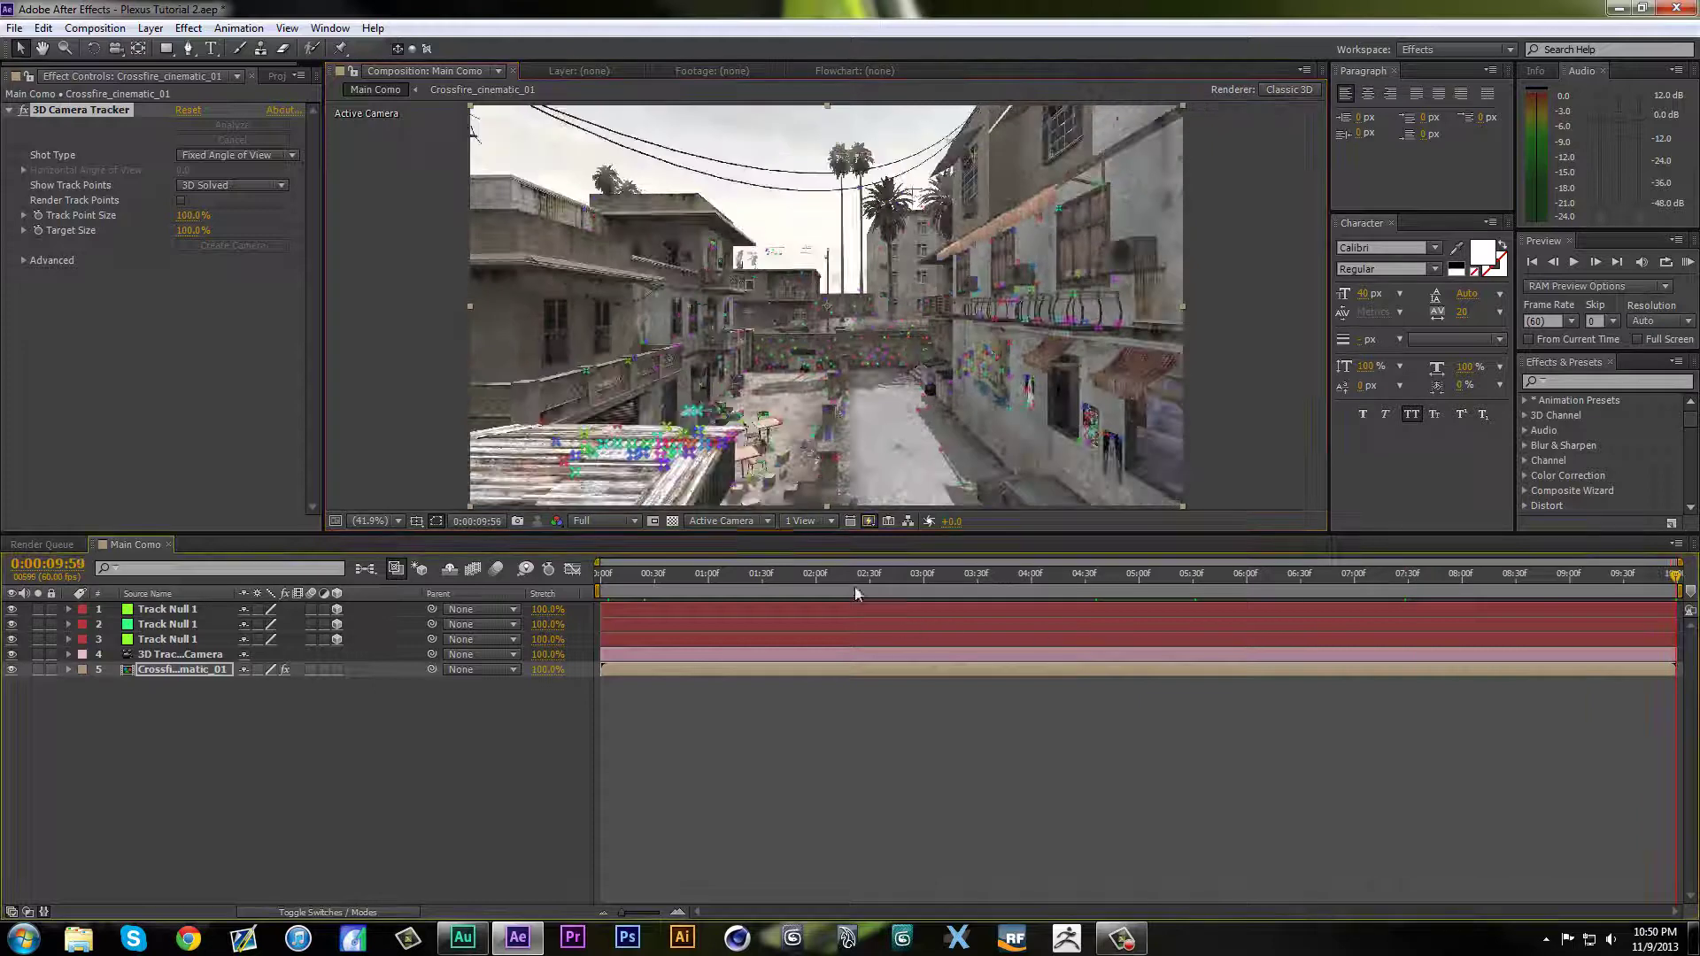
{"action": "right_click", "coordinate": [731, 440]}
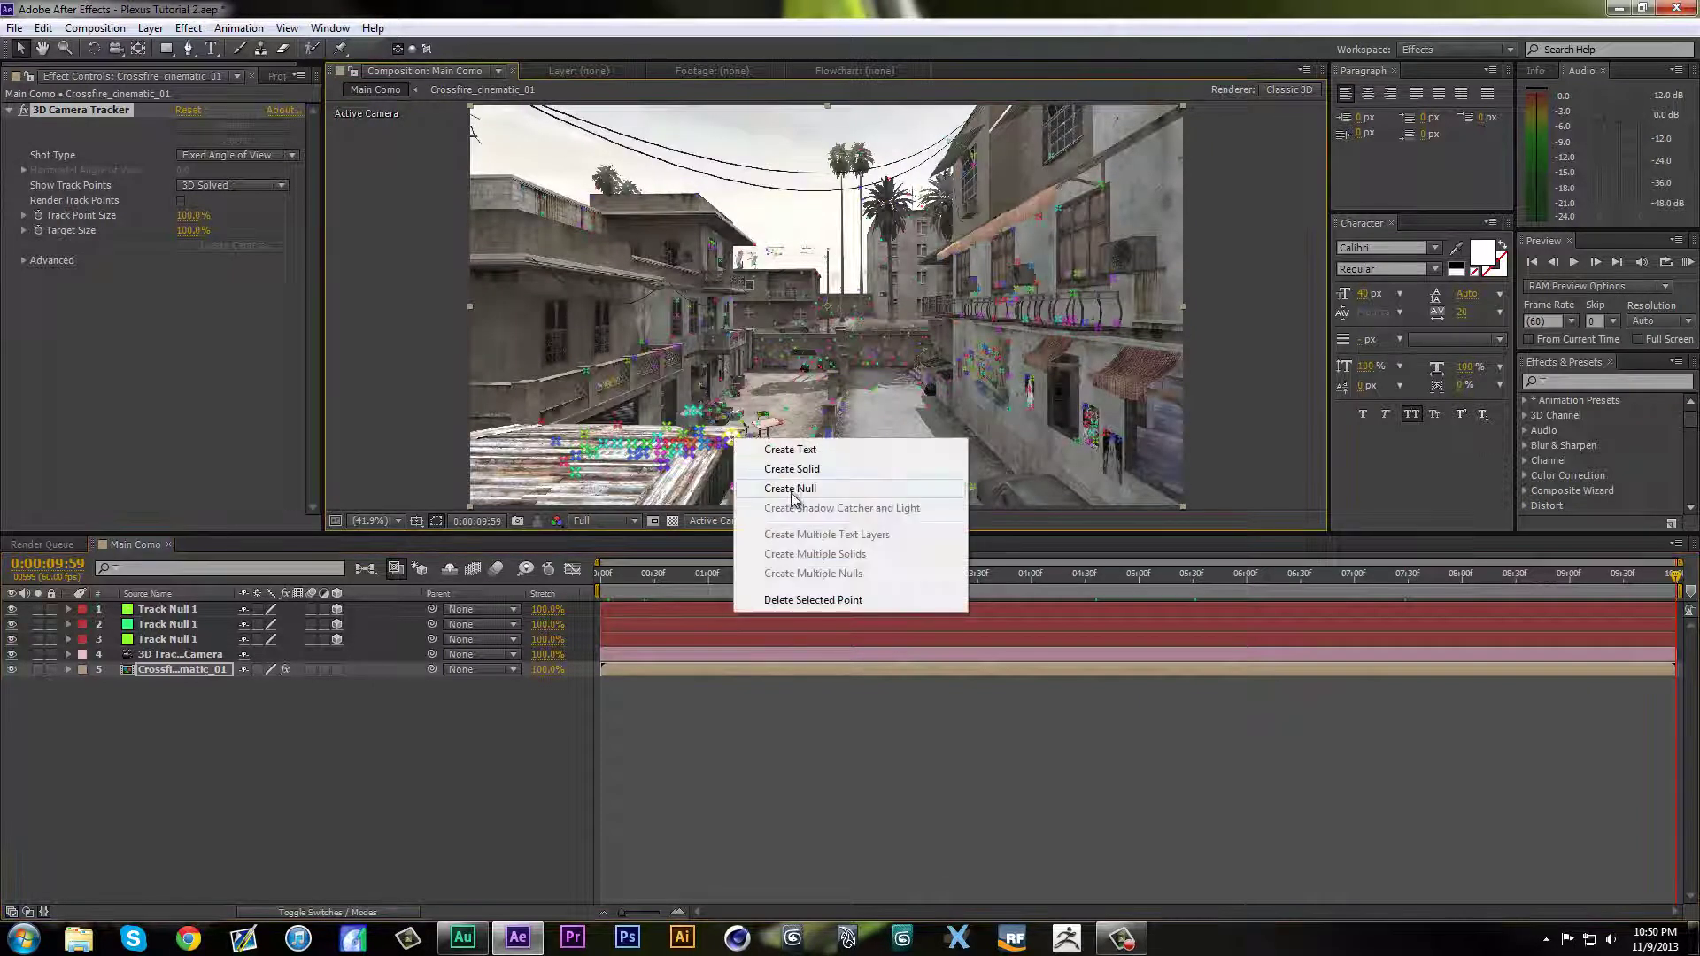
{"action": "left_click", "coordinate": [787, 486]}
Step: Select the four Track Null 1 layers and scrub through the shot to check how they stick to the scene
{"action": "left_click", "coordinate": [210, 610]}
{"action": "left_click", "coordinate": [199, 655], "text": "shift"}
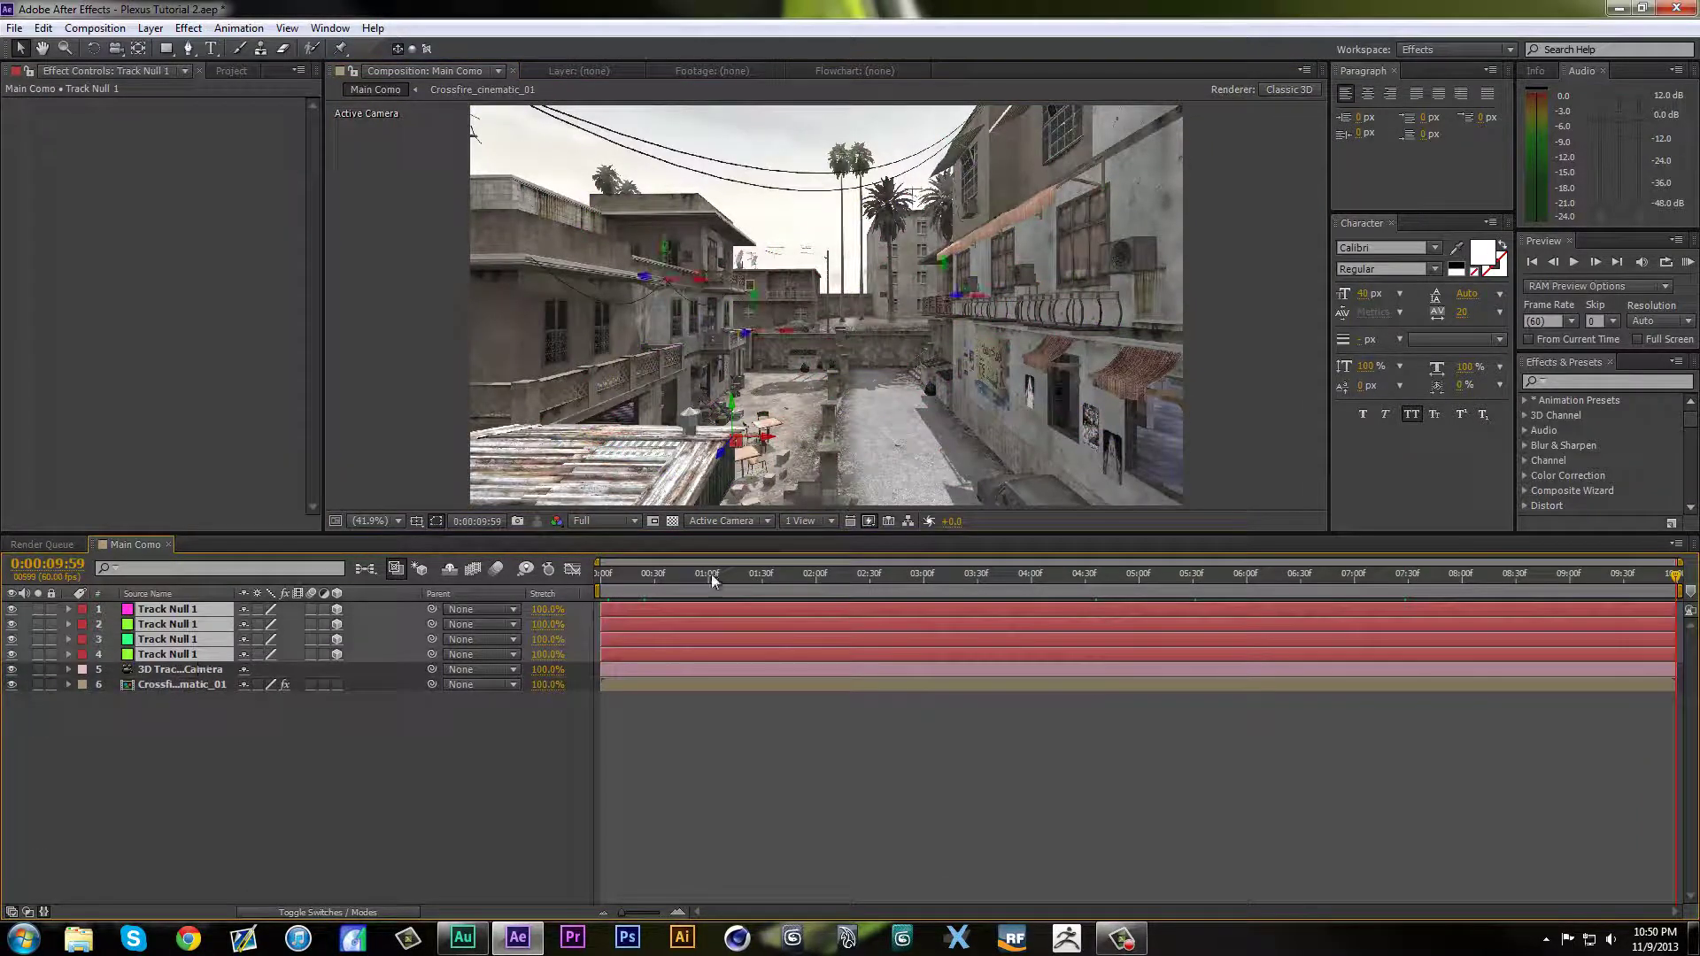
{"action": "left_click_drag", "start_coordinate": [639, 576], "coordinate": [1678, 625]}
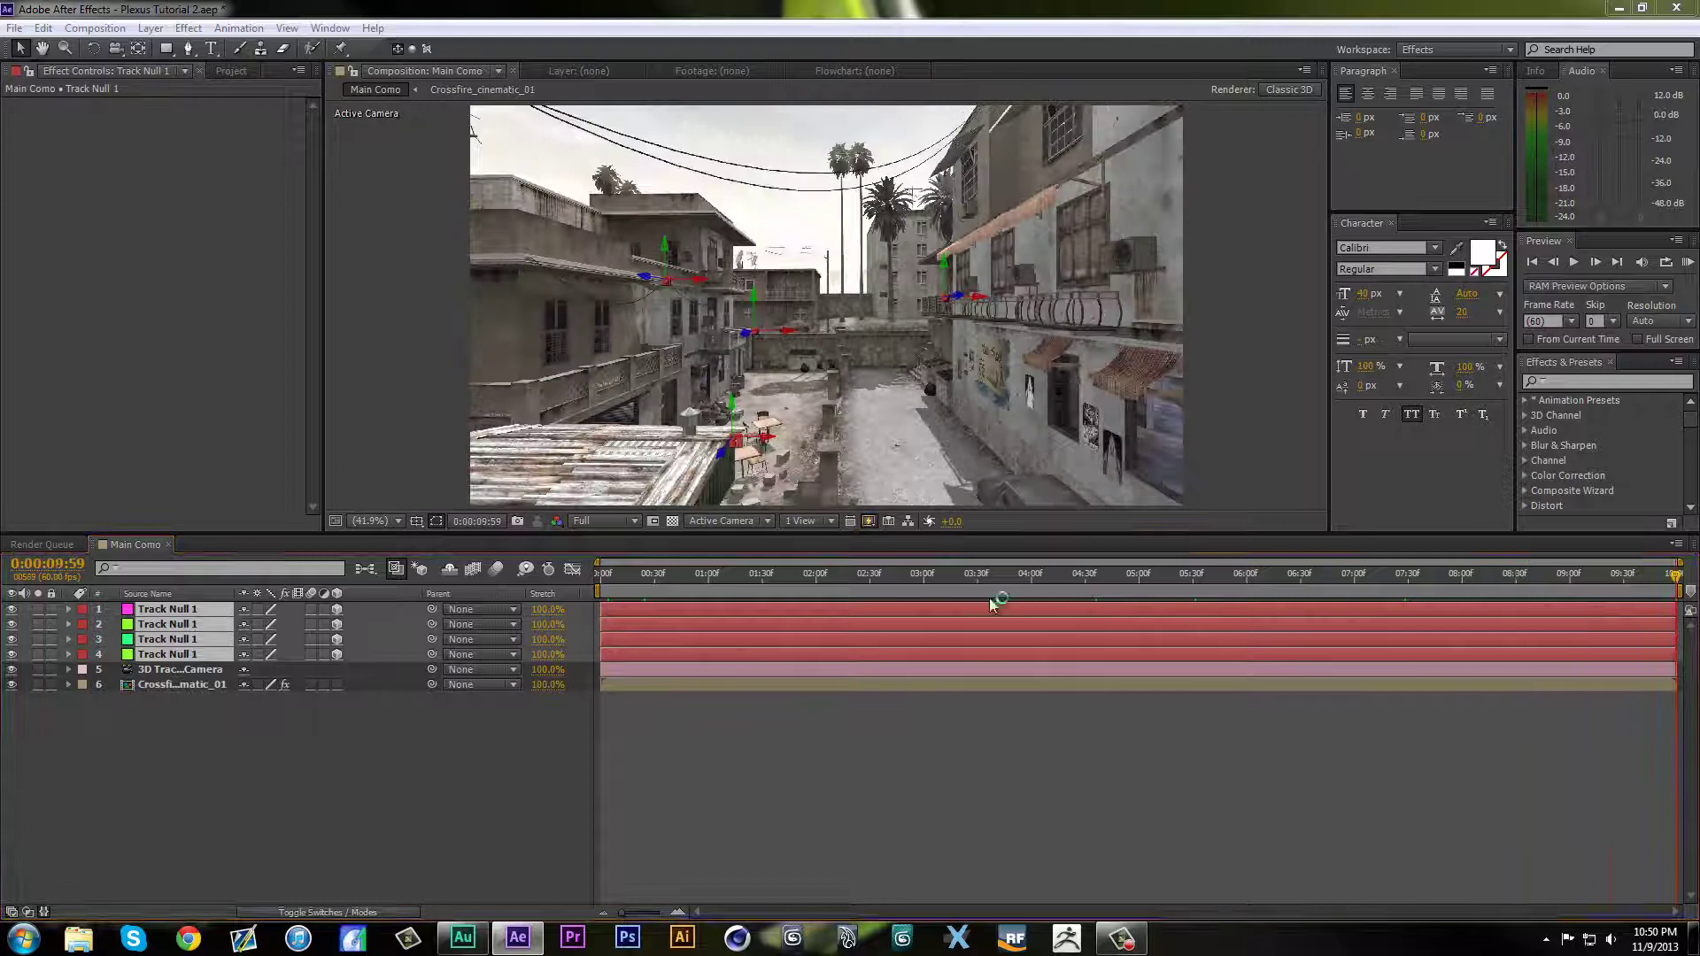
{"action": "left_click", "coordinate": [284, 733]}
{"action": "left_click", "coordinate": [182, 609]}
{"action": "left_click", "coordinate": [188, 654], "text": "shift"}
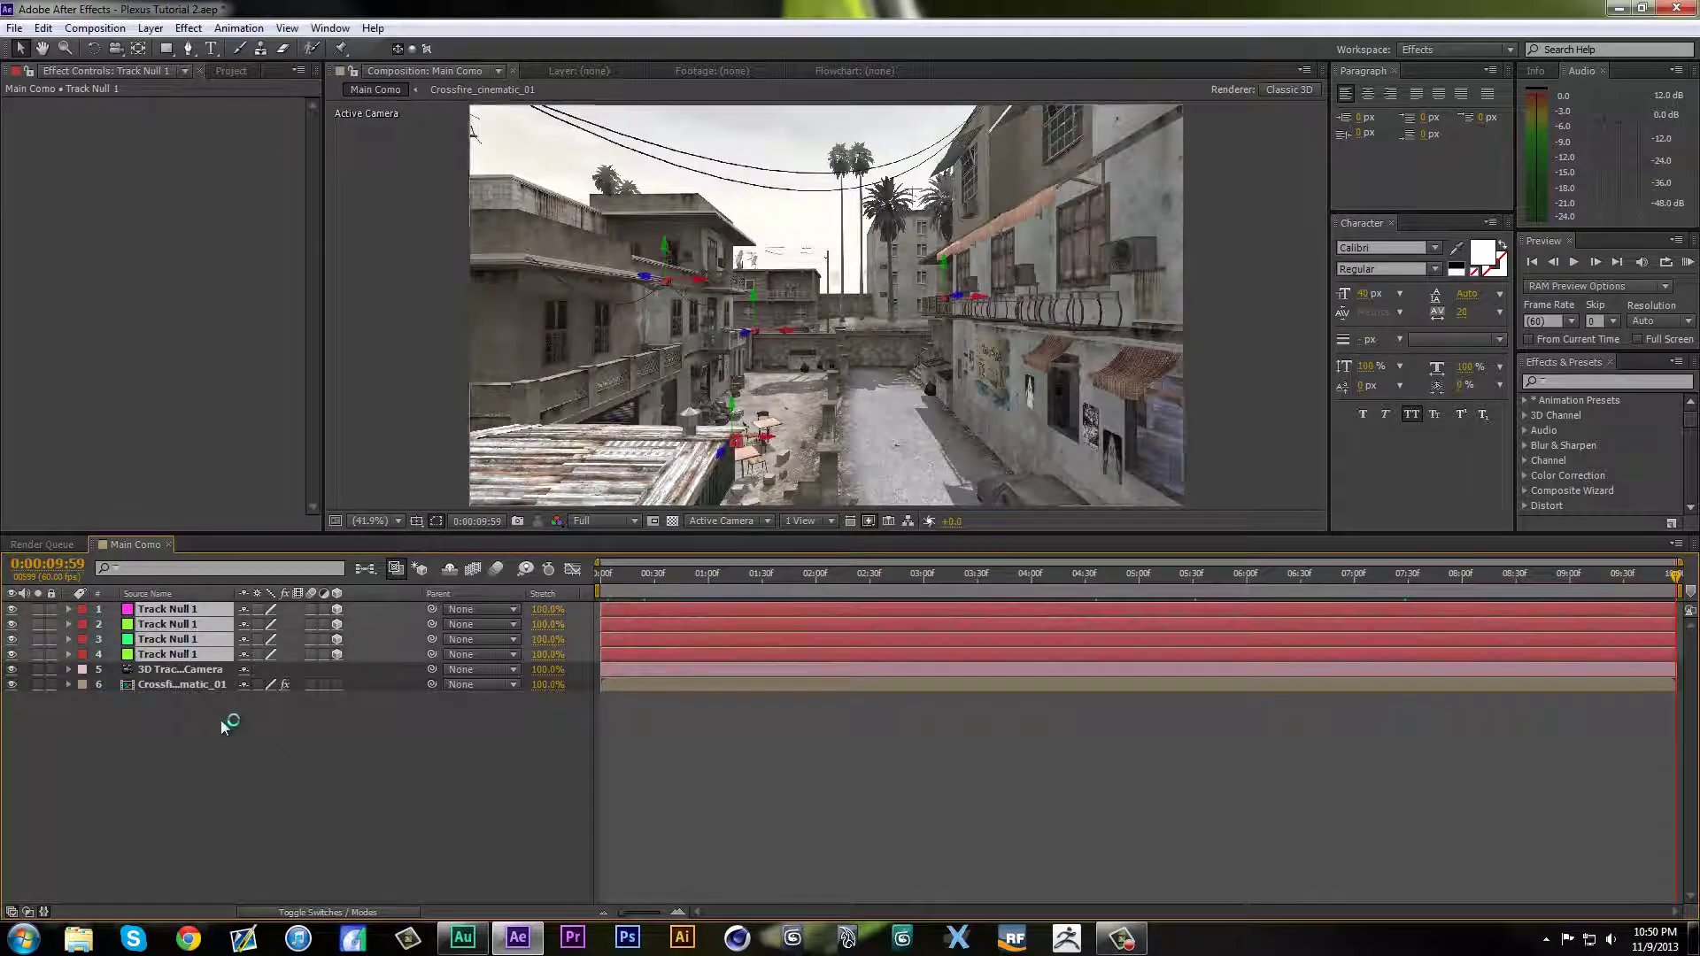
{"action": "left_click", "coordinate": [237, 775]}
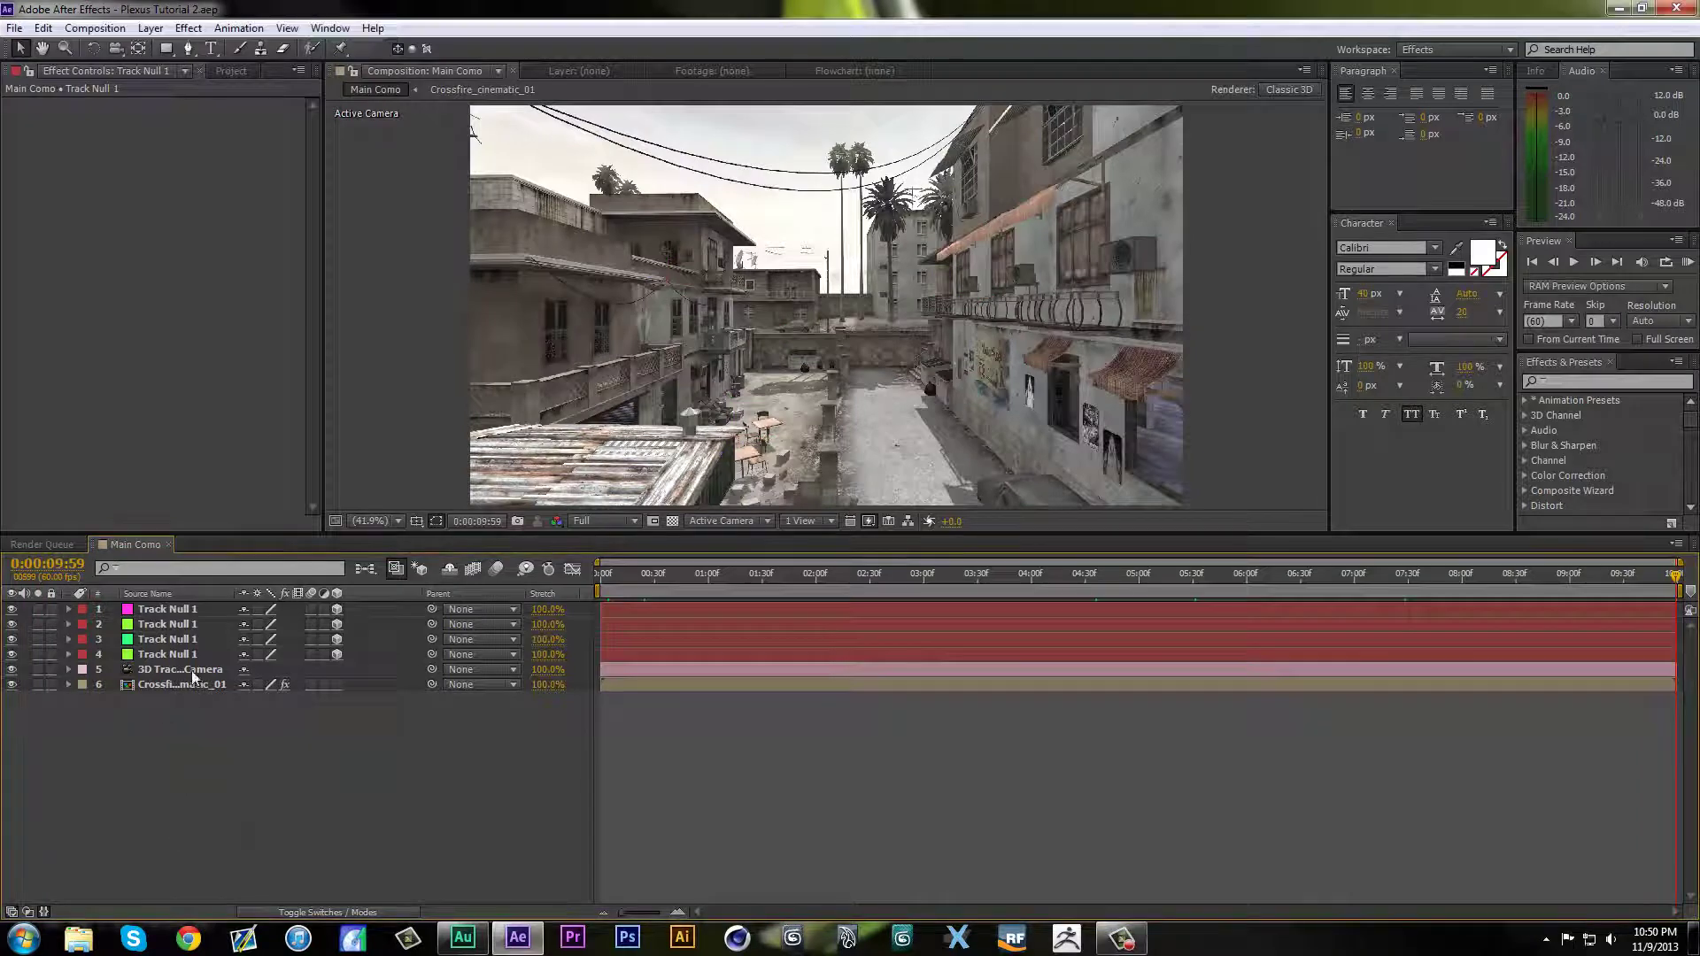
{"action": "left_click_drag", "start_coordinate": [197, 719], "coordinate": [153, 608]}
{"action": "left_click", "coordinate": [261, 775]}
{"action": "right_click", "coordinate": [259, 767]}
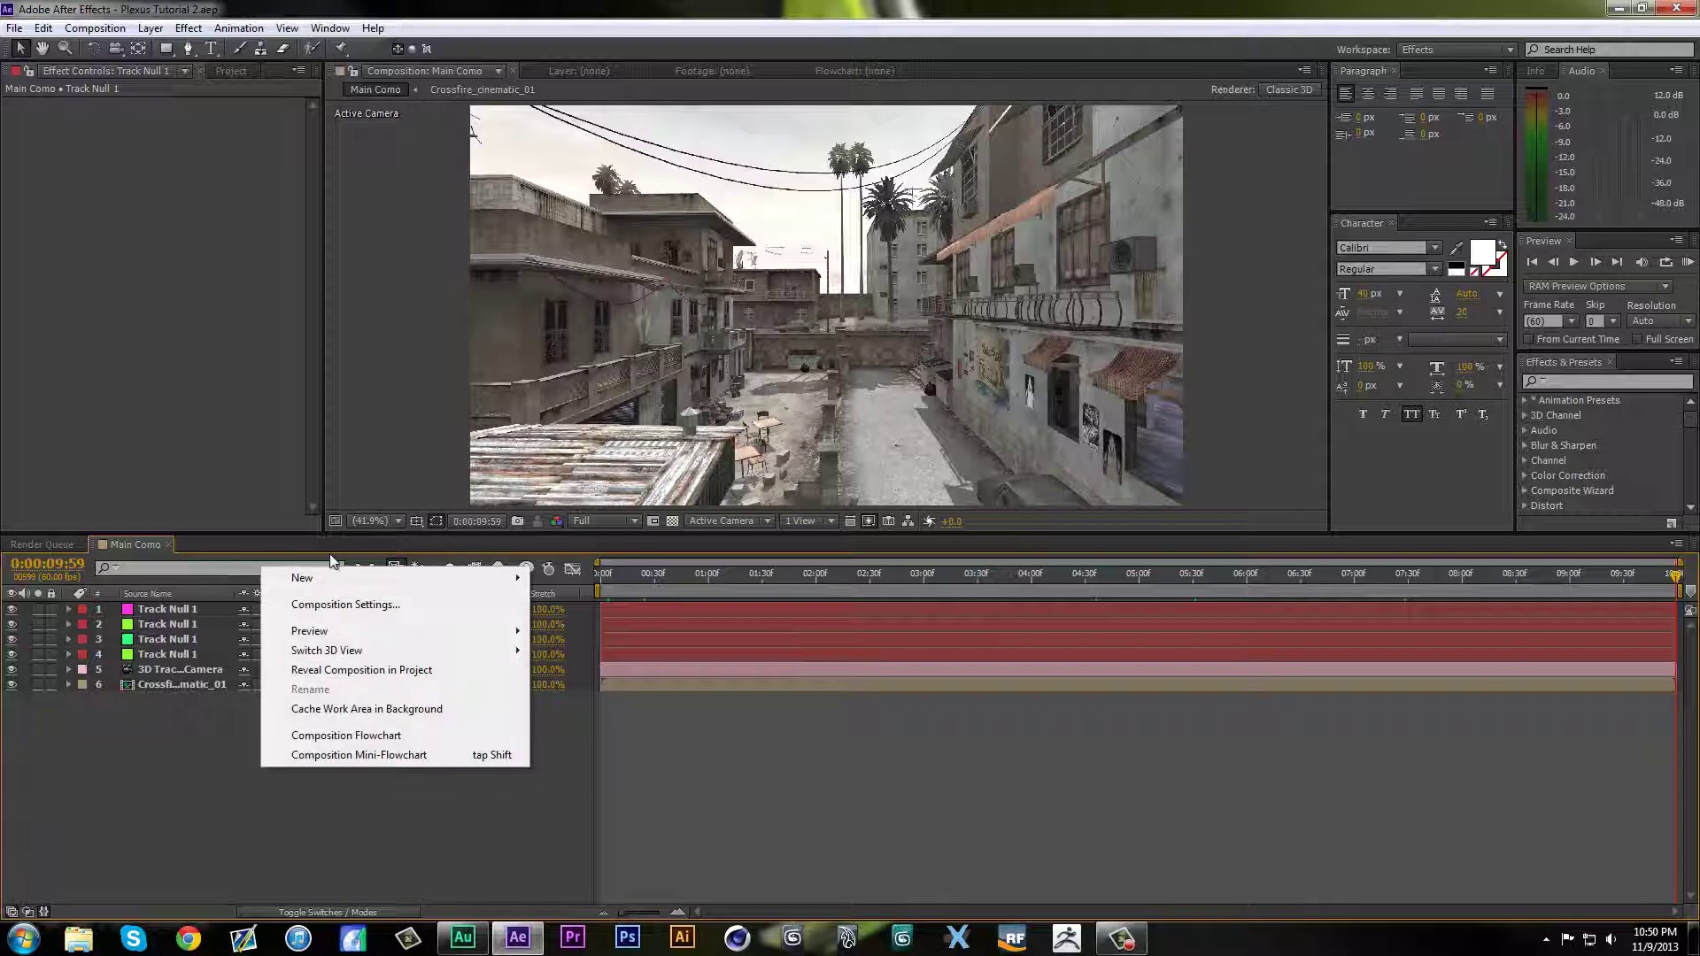
{"action": "mouse_move", "coordinate": [373, 585]}
{"action": "left_click", "coordinate": [128, 771]}
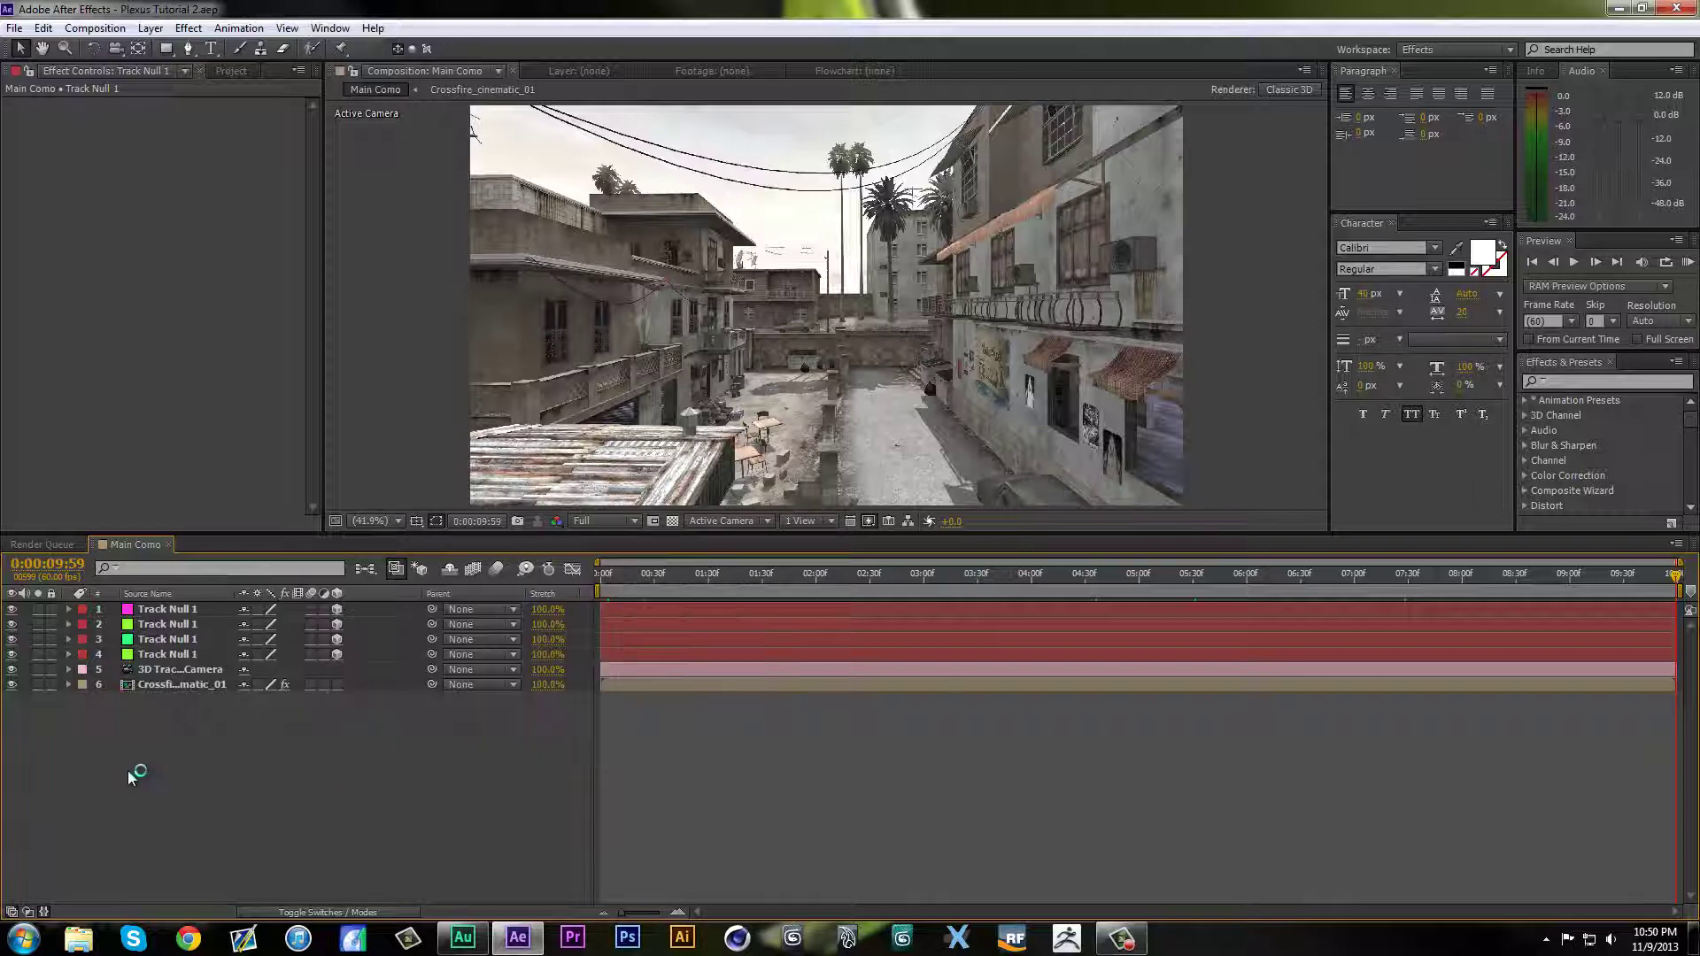
{"action": "left_click_drag", "start_coordinate": [129, 763], "coordinate": [187, 567]}
{"action": "left_click", "coordinate": [267, 763]}
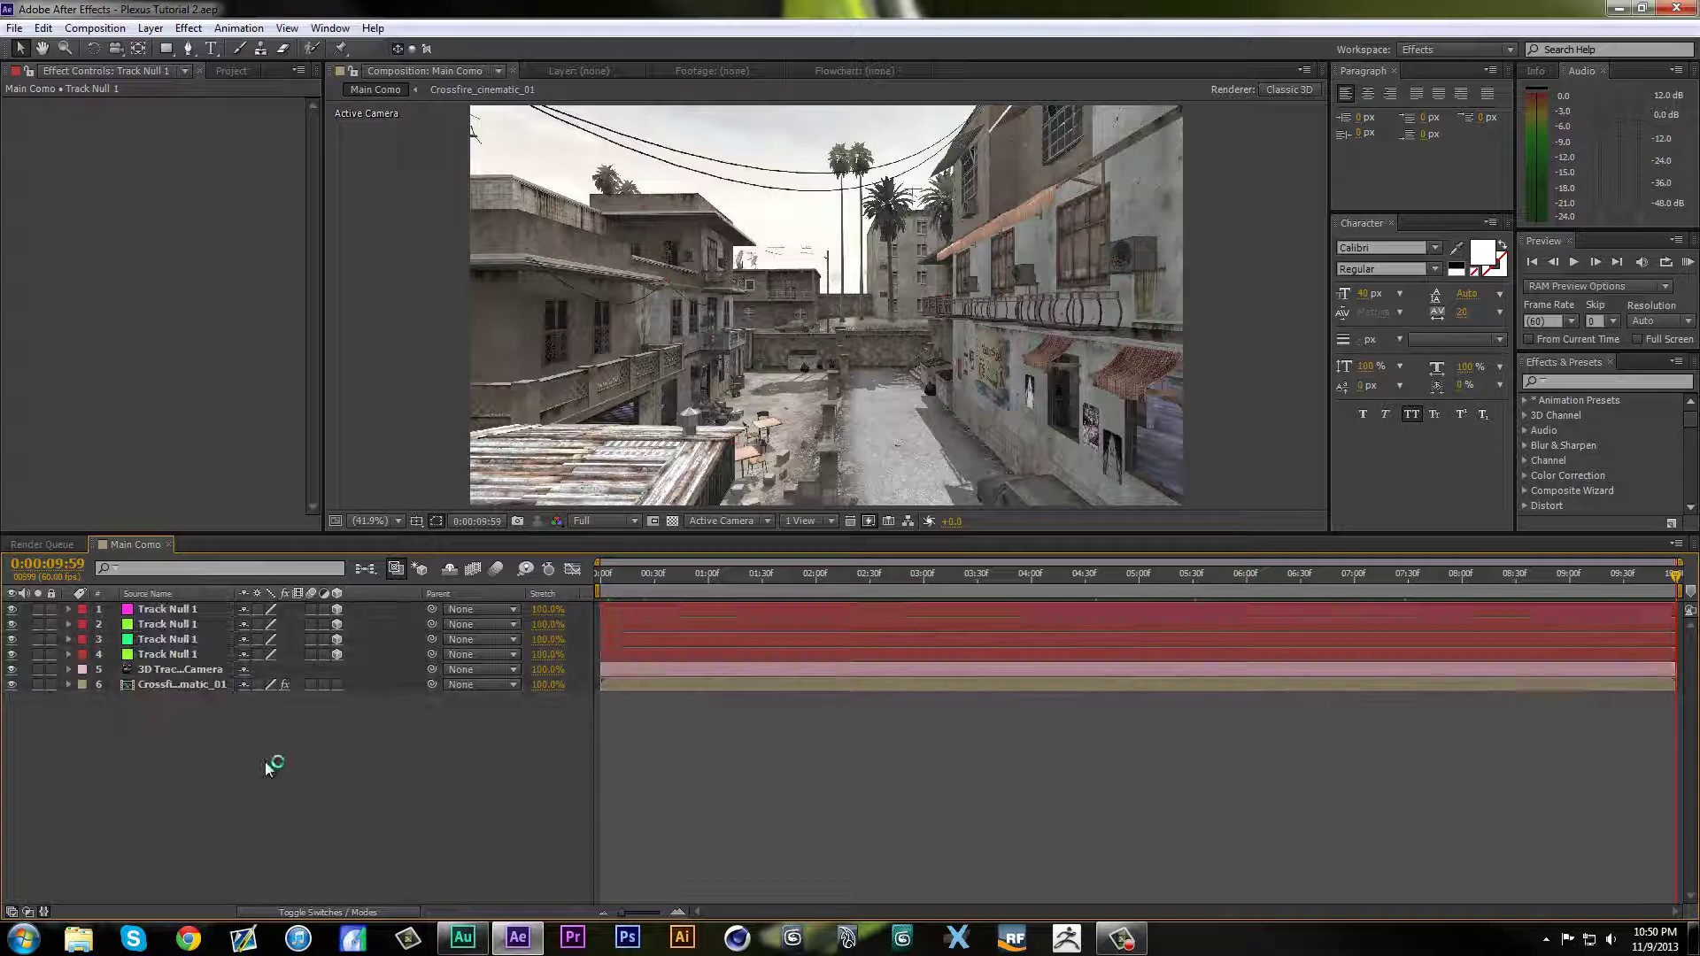
Step: Create a new black 1920 × 1080 px solid named Plexus in Main Como
{"action": "right_click", "coordinate": [268, 764]}
{"action": "mouse_move", "coordinate": [372, 568]}
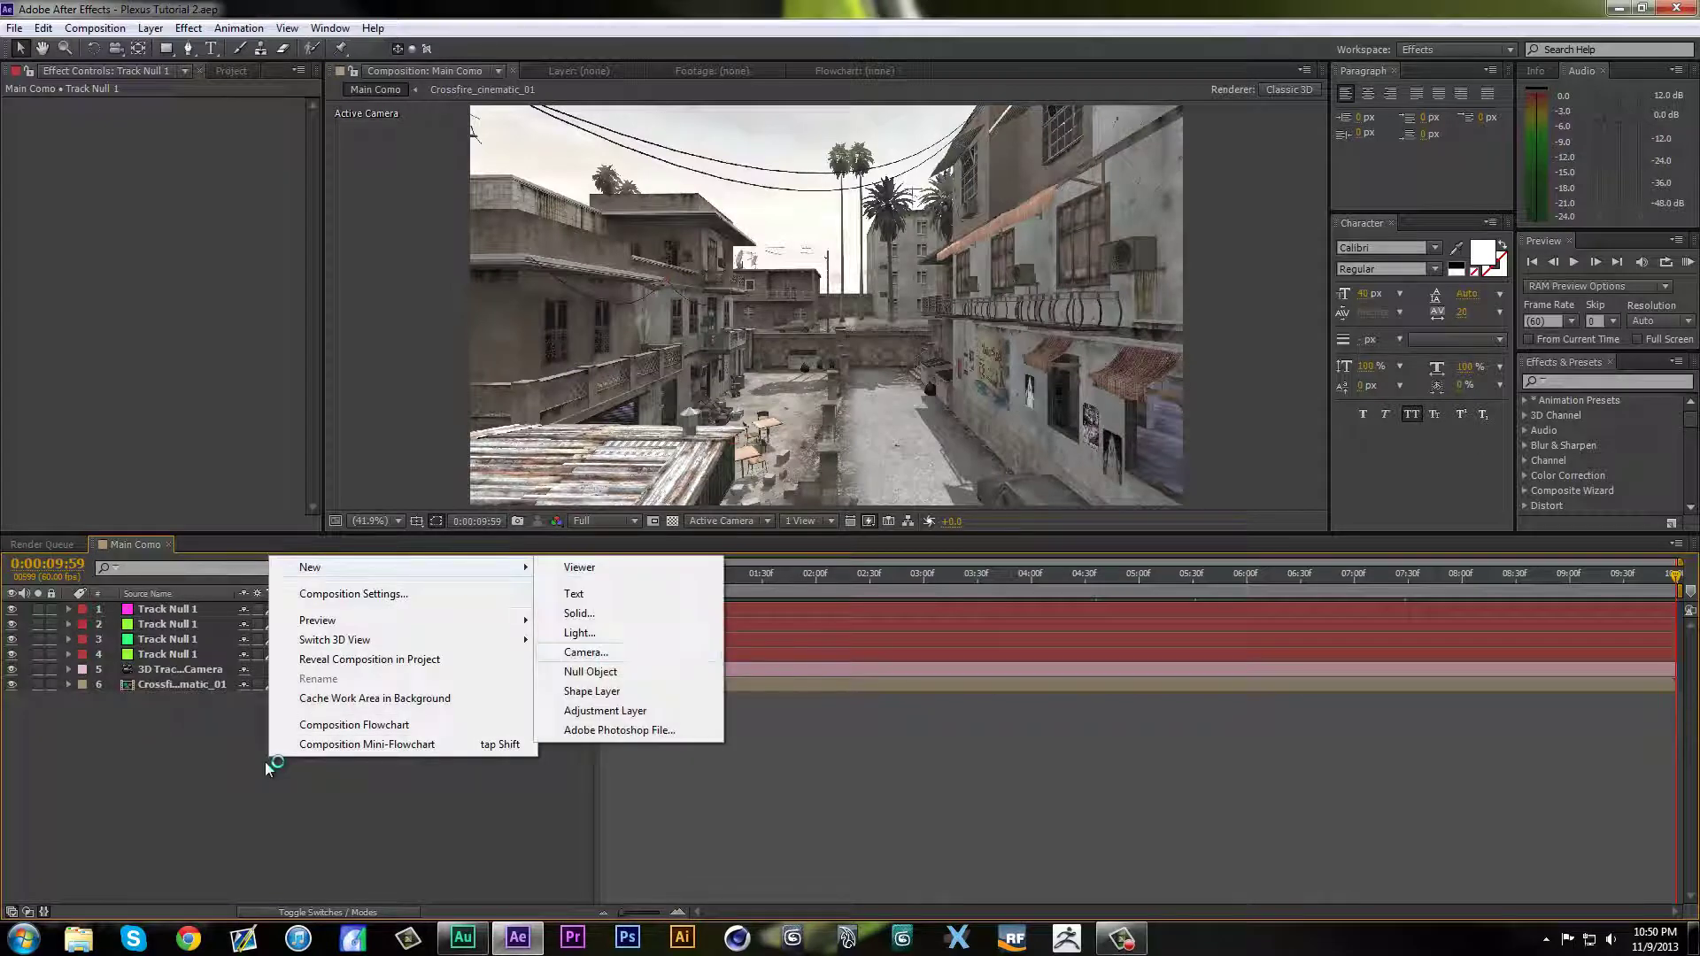
{"action": "key", "text": "Up"}
{"action": "key", "text": "Up"}
{"action": "key", "text": "Up"}
{"action": "key", "text": "Up"}
{"action": "key", "text": "Return"}
{"action": "type", "text": "Plexus"}
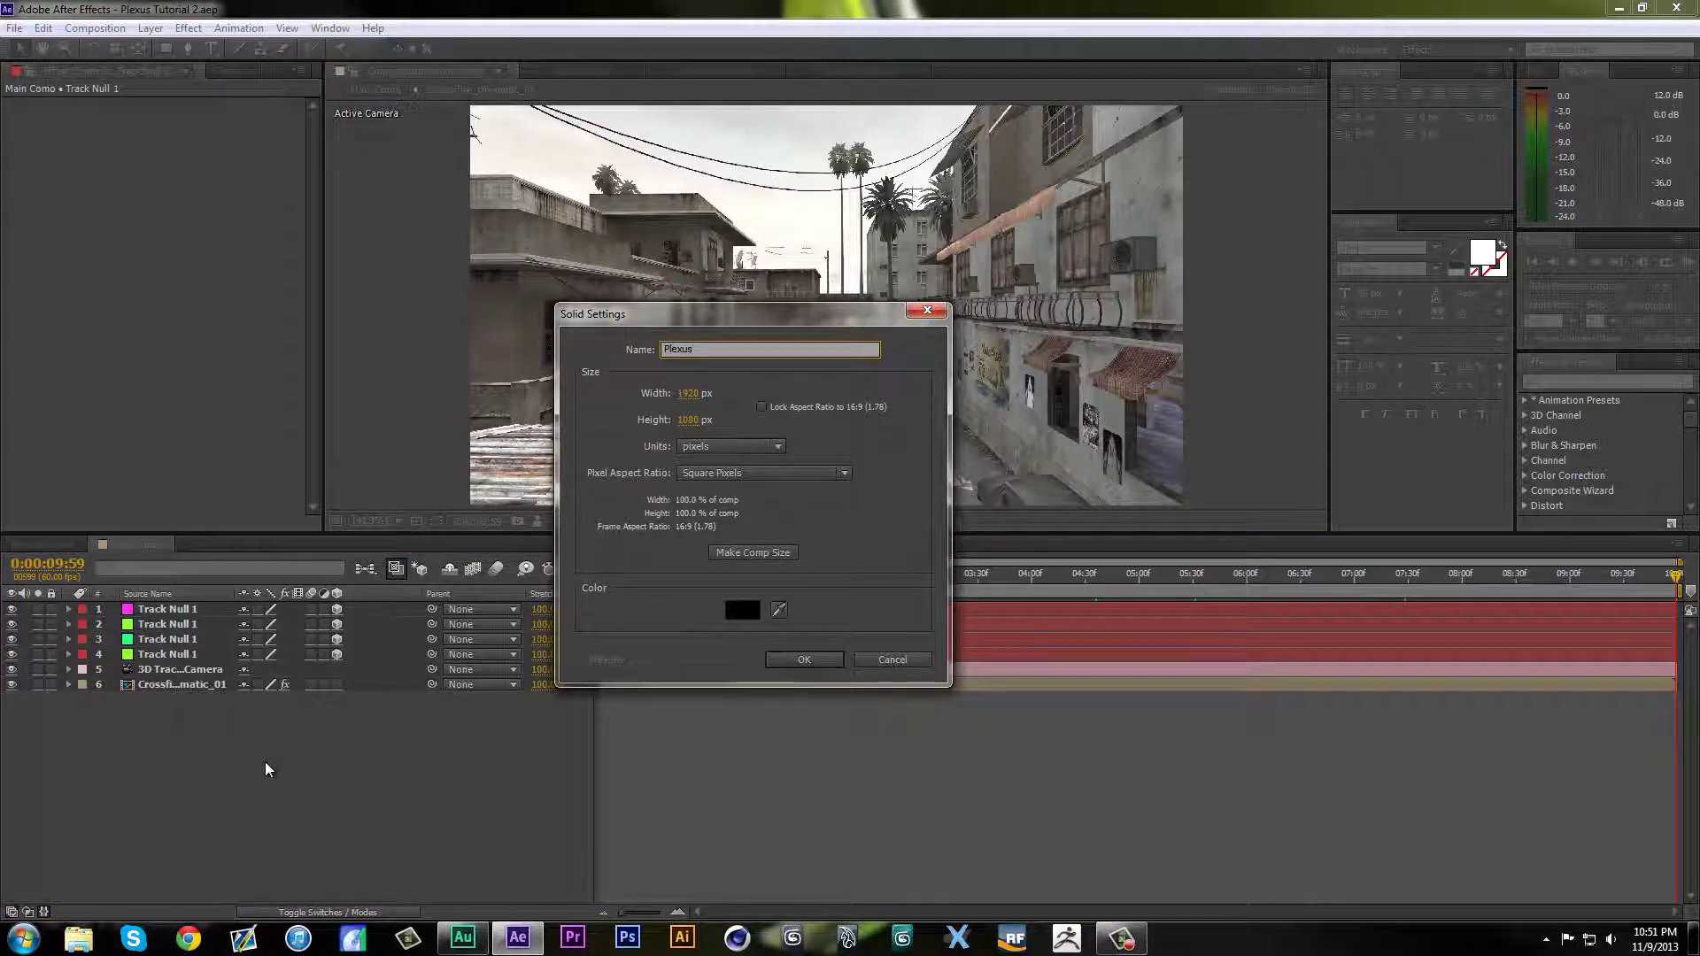
{"action": "key", "text": "Return"}
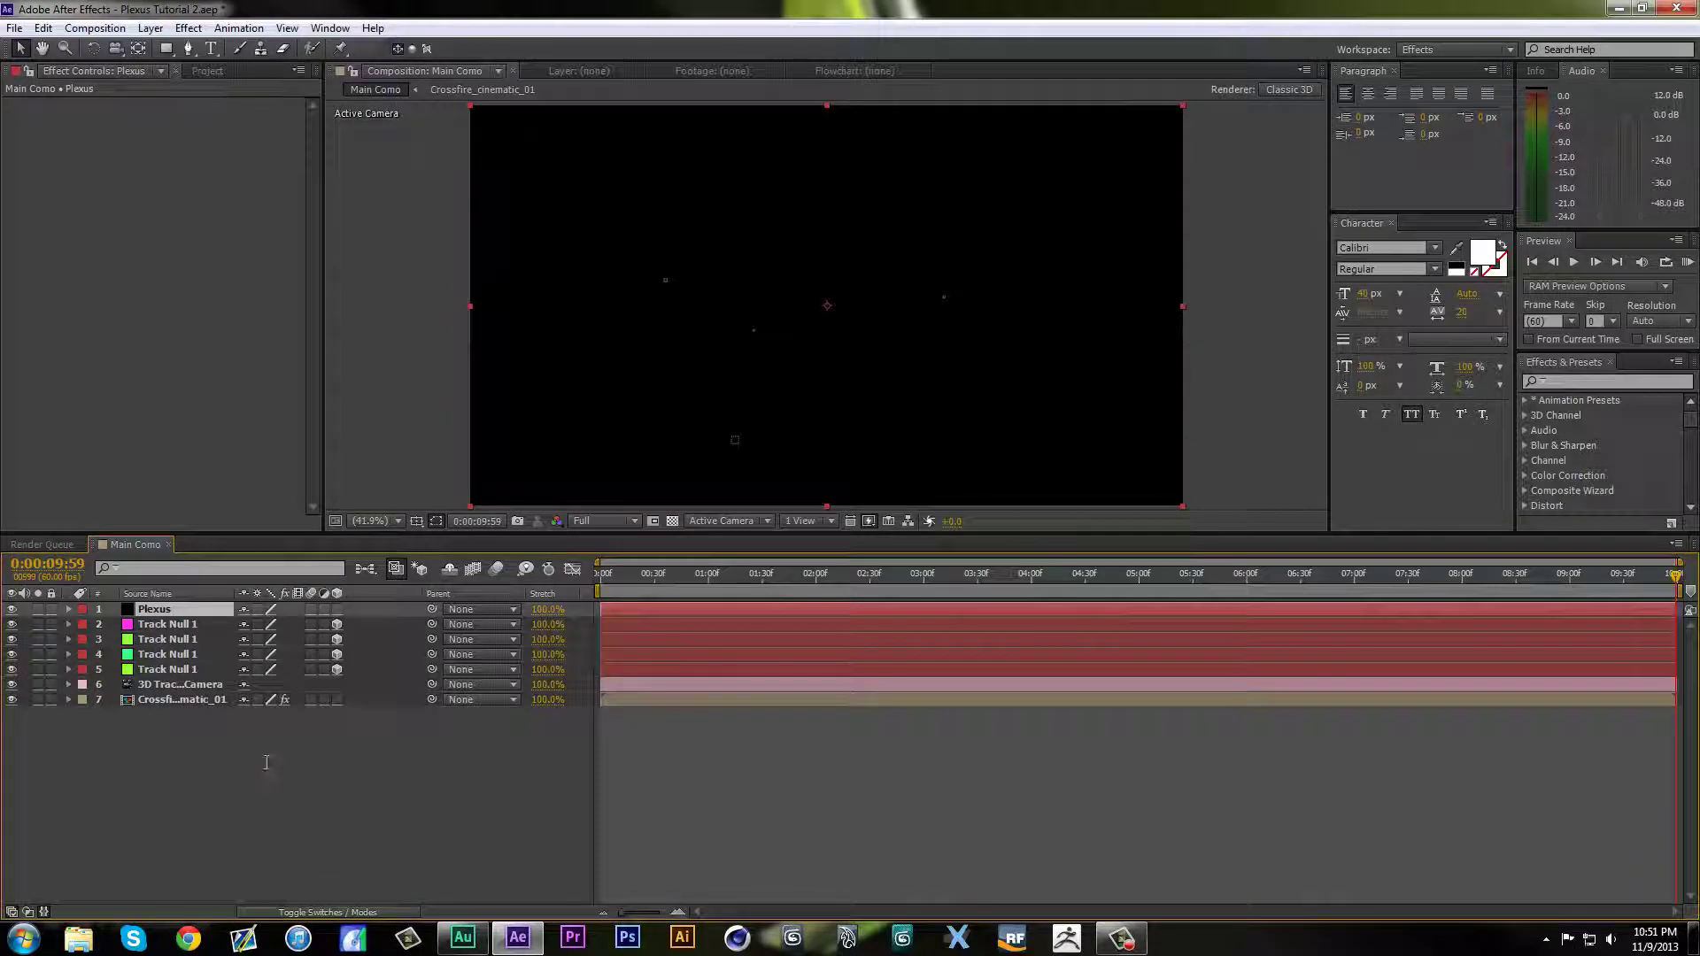
Step: Search the effects for Plexus, apply it to the Plexus solid and collapse the layer's properties
{"action": "key", "text": "ctrl+5"}
{"action": "type", "text": "plexi"}
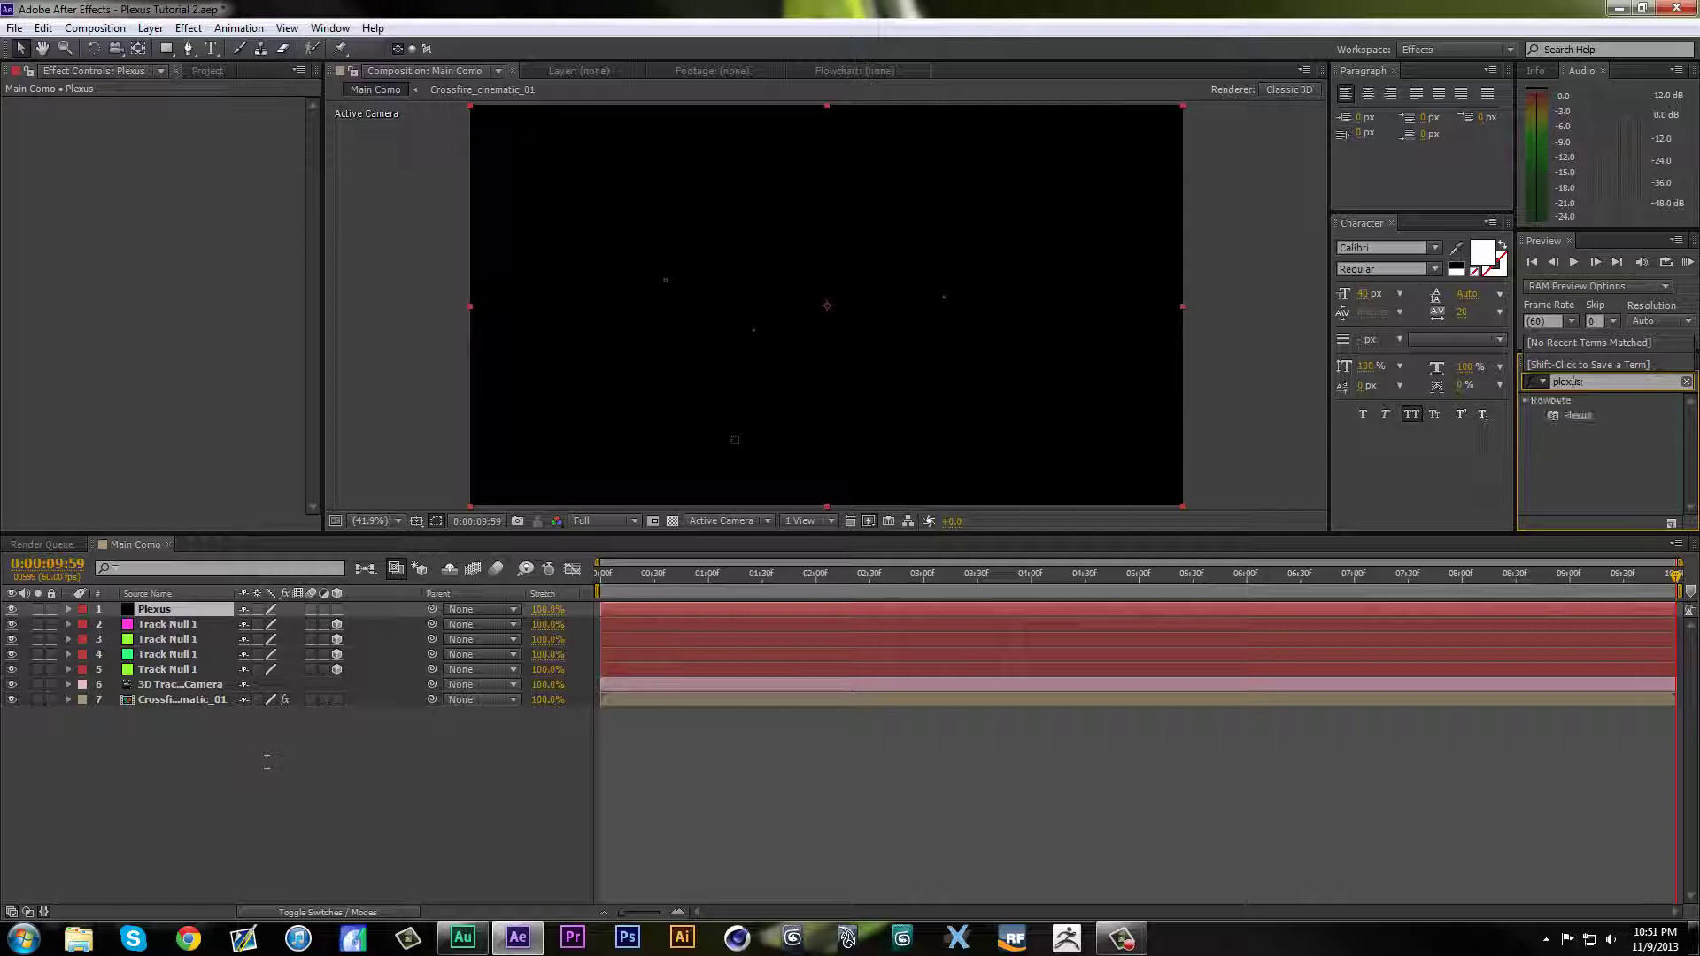
{"action": "key", "text": "Return"}
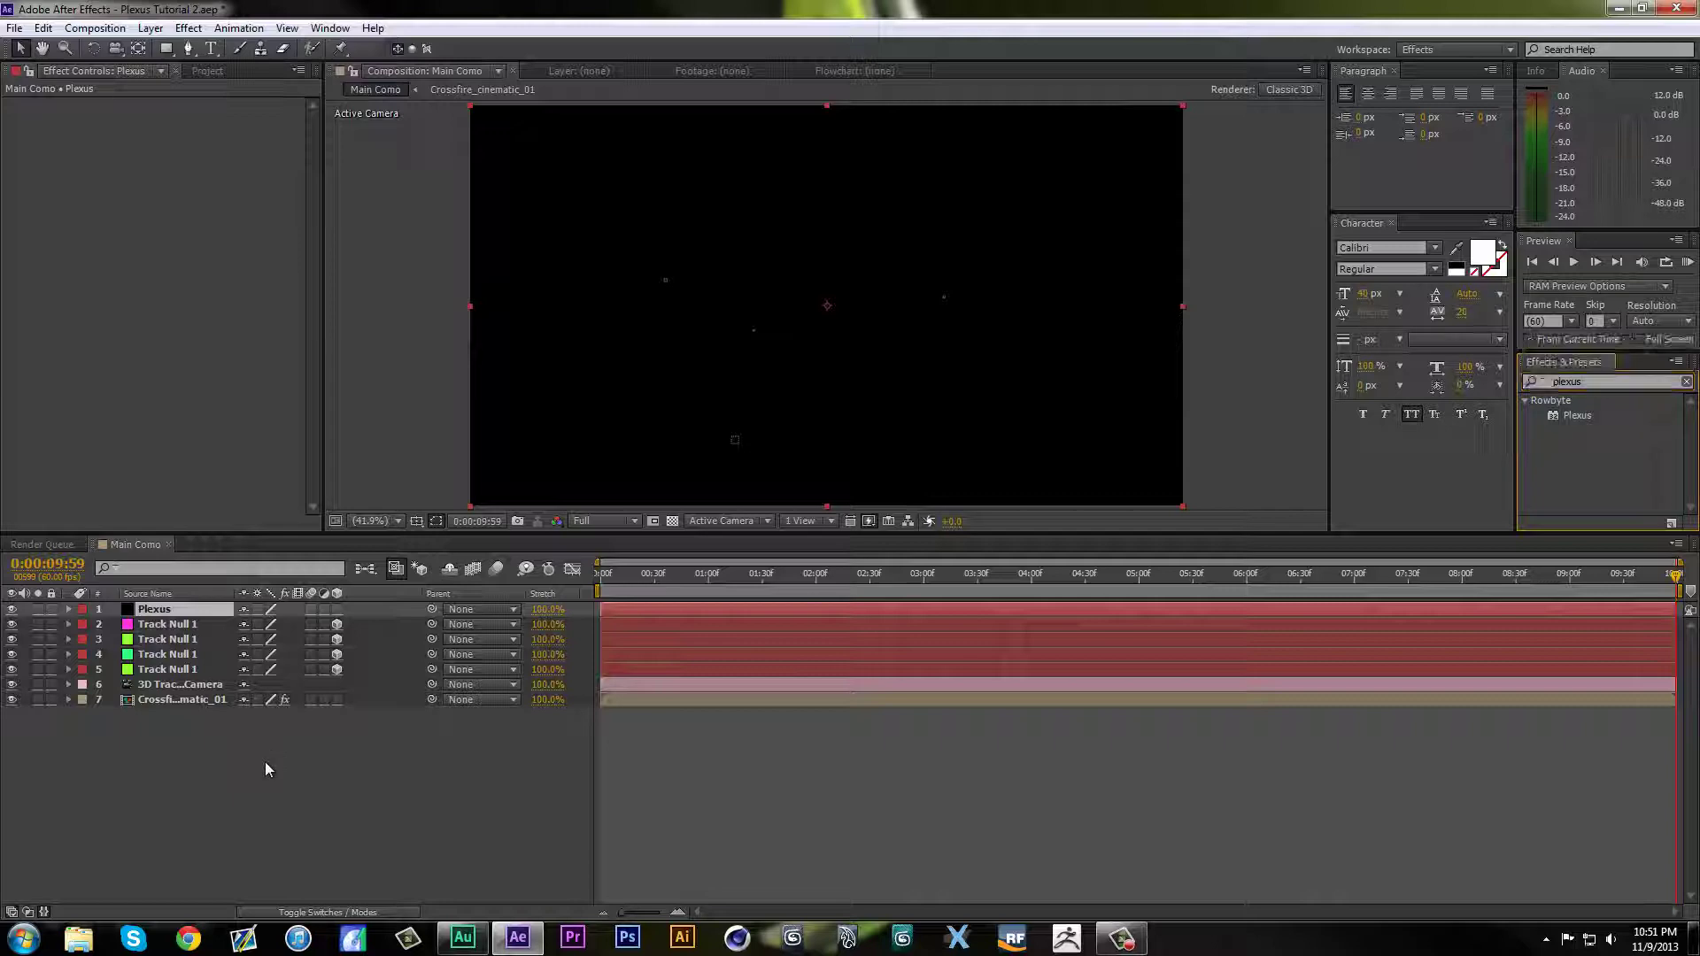
{"action": "left_click_drag", "start_coordinate": [1577, 415], "coordinate": [160, 609]}
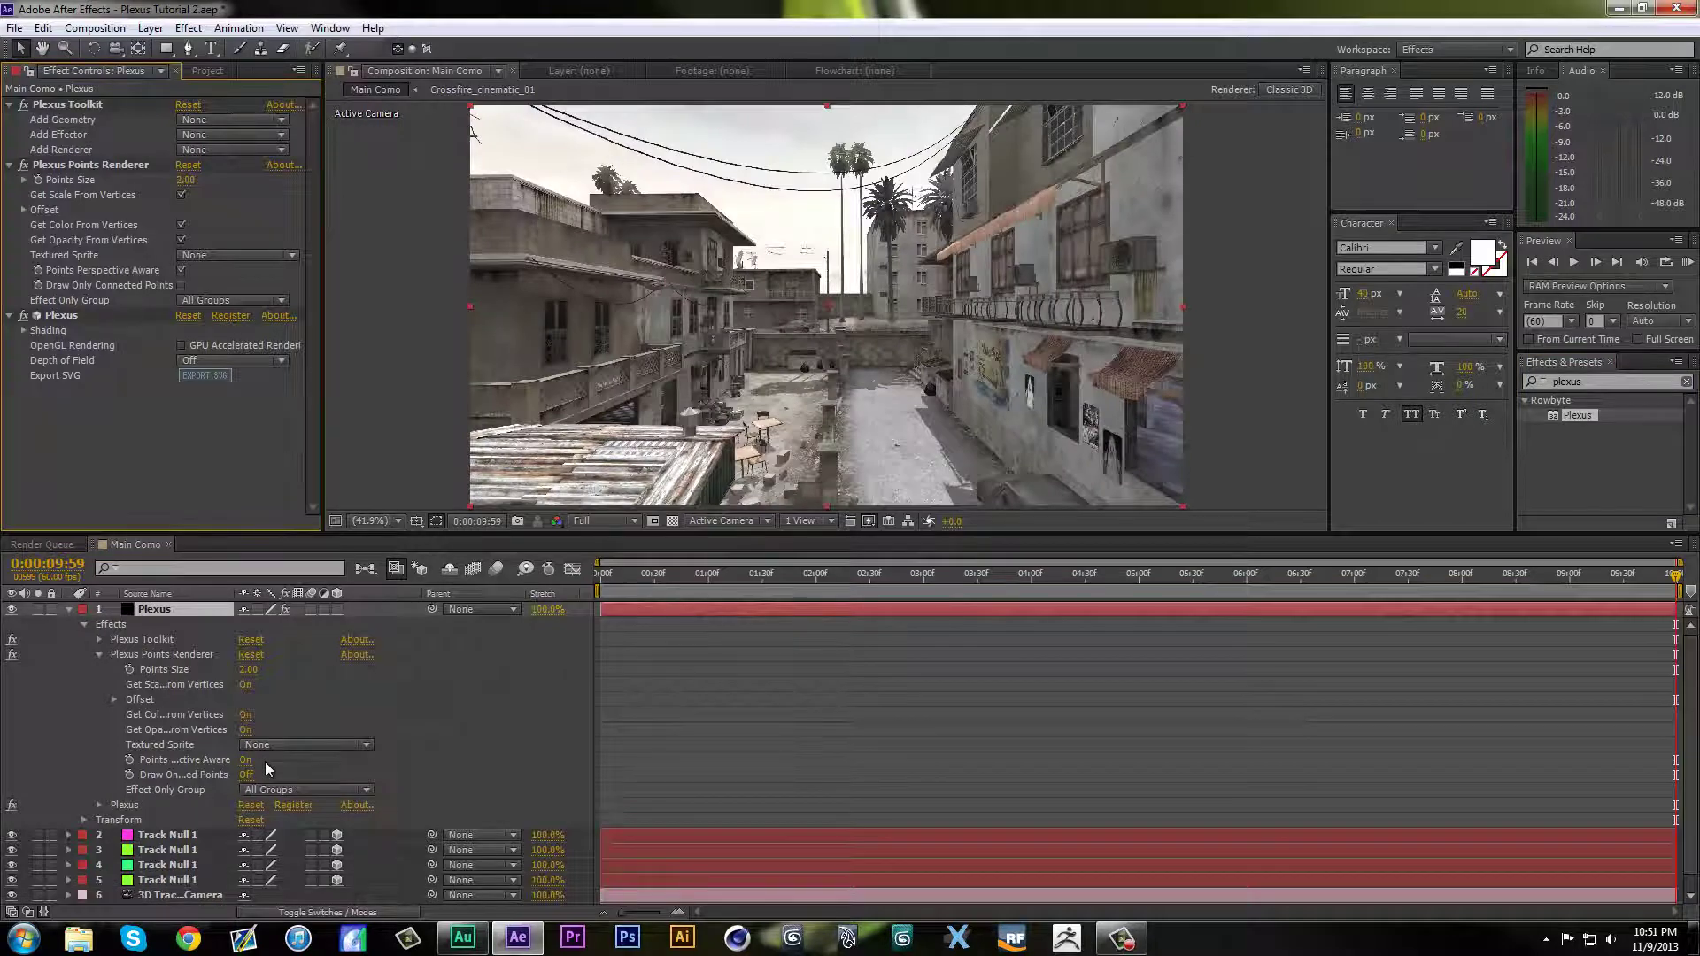
{"action": "left_click", "coordinate": [69, 610]}
Step: Add Layers geometry to the Plexus effect, with Object Type set to 3D Layers and Layer Type kept at Nulls
{"action": "left_click", "coordinate": [232, 120]}
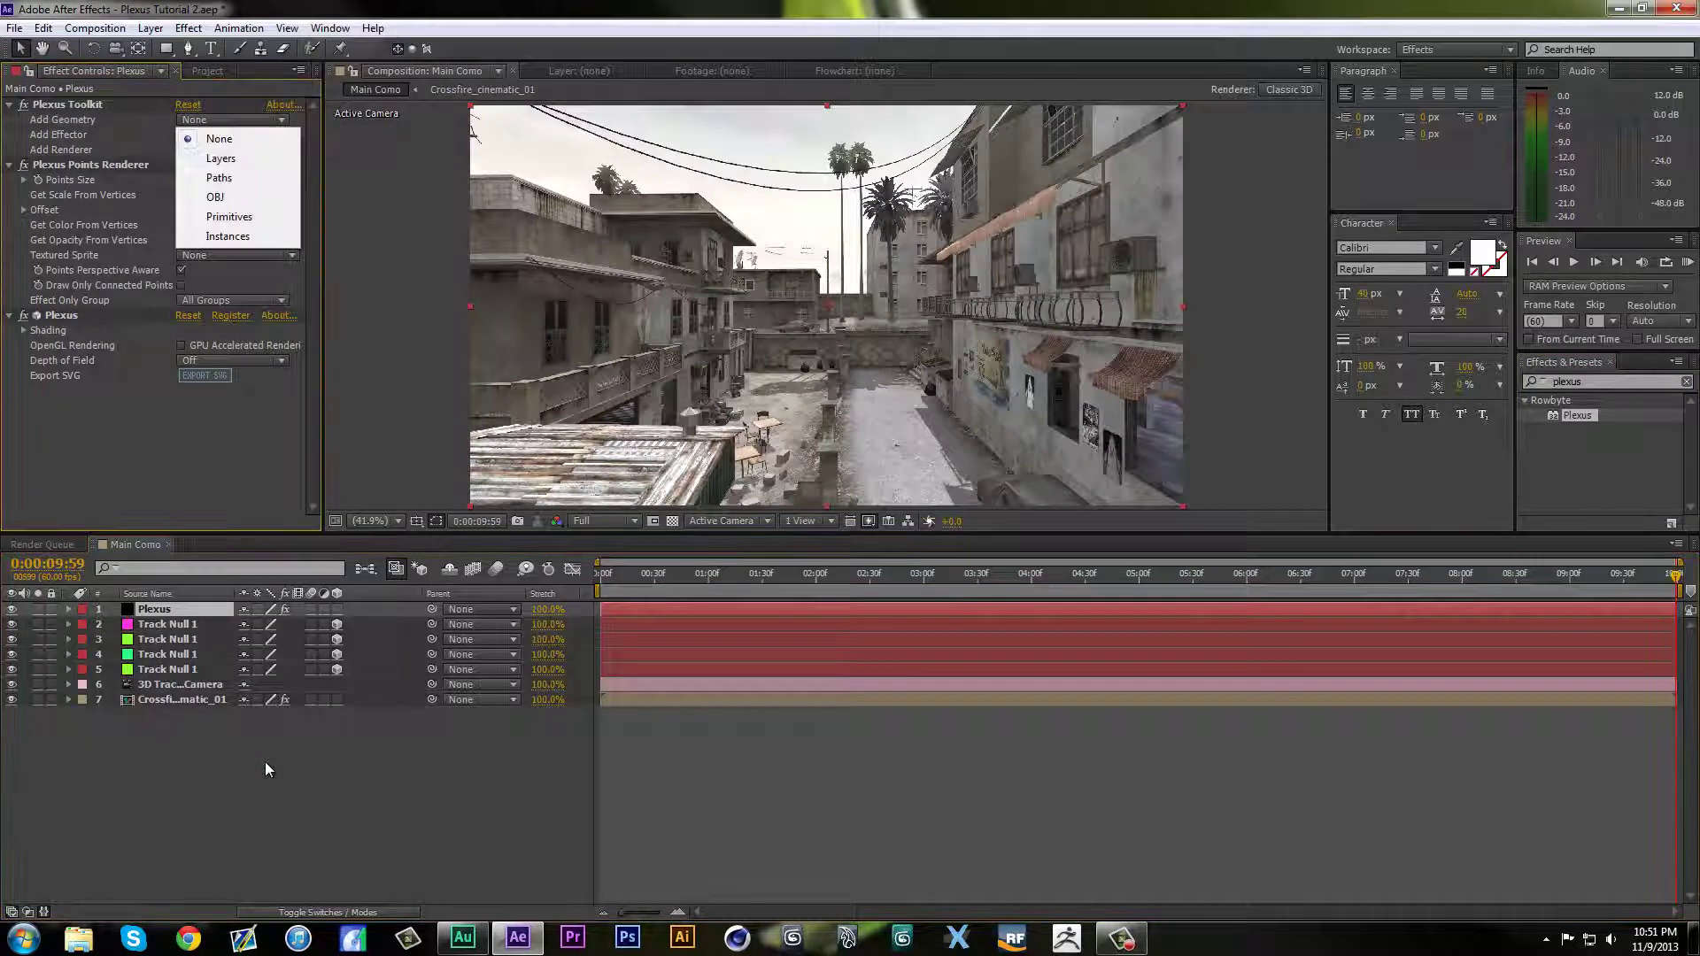
{"action": "key", "text": "Down"}
{"action": "key", "text": "Return"}
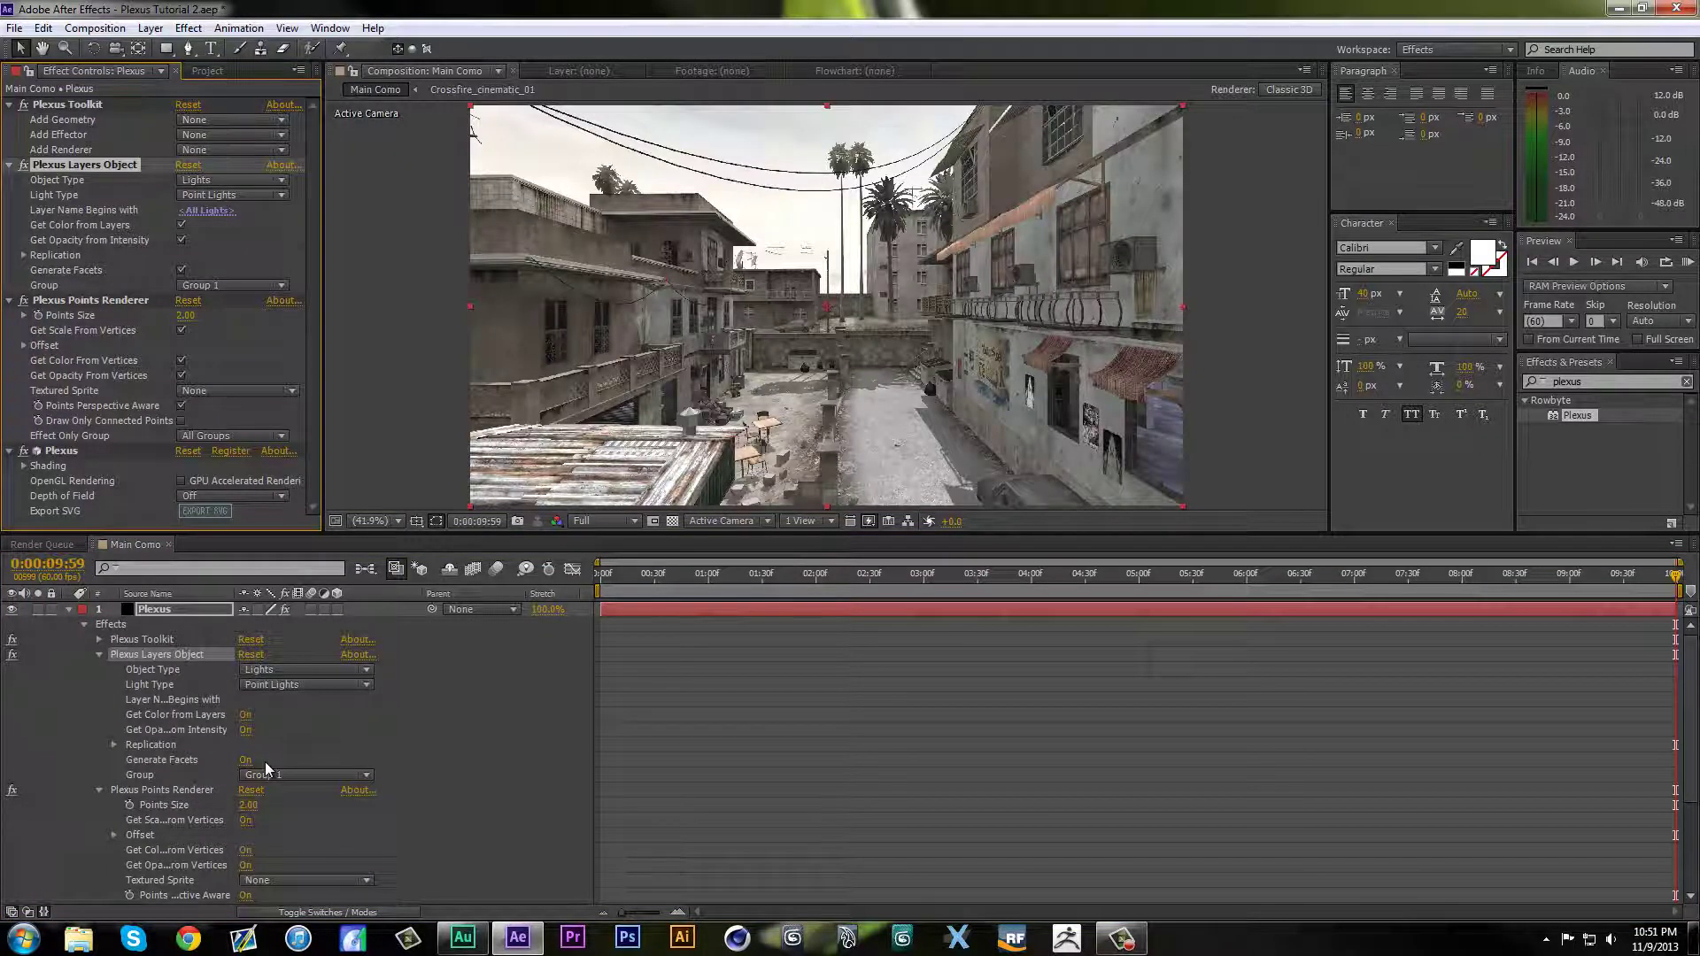
{"action": "left_click", "coordinate": [232, 180]}
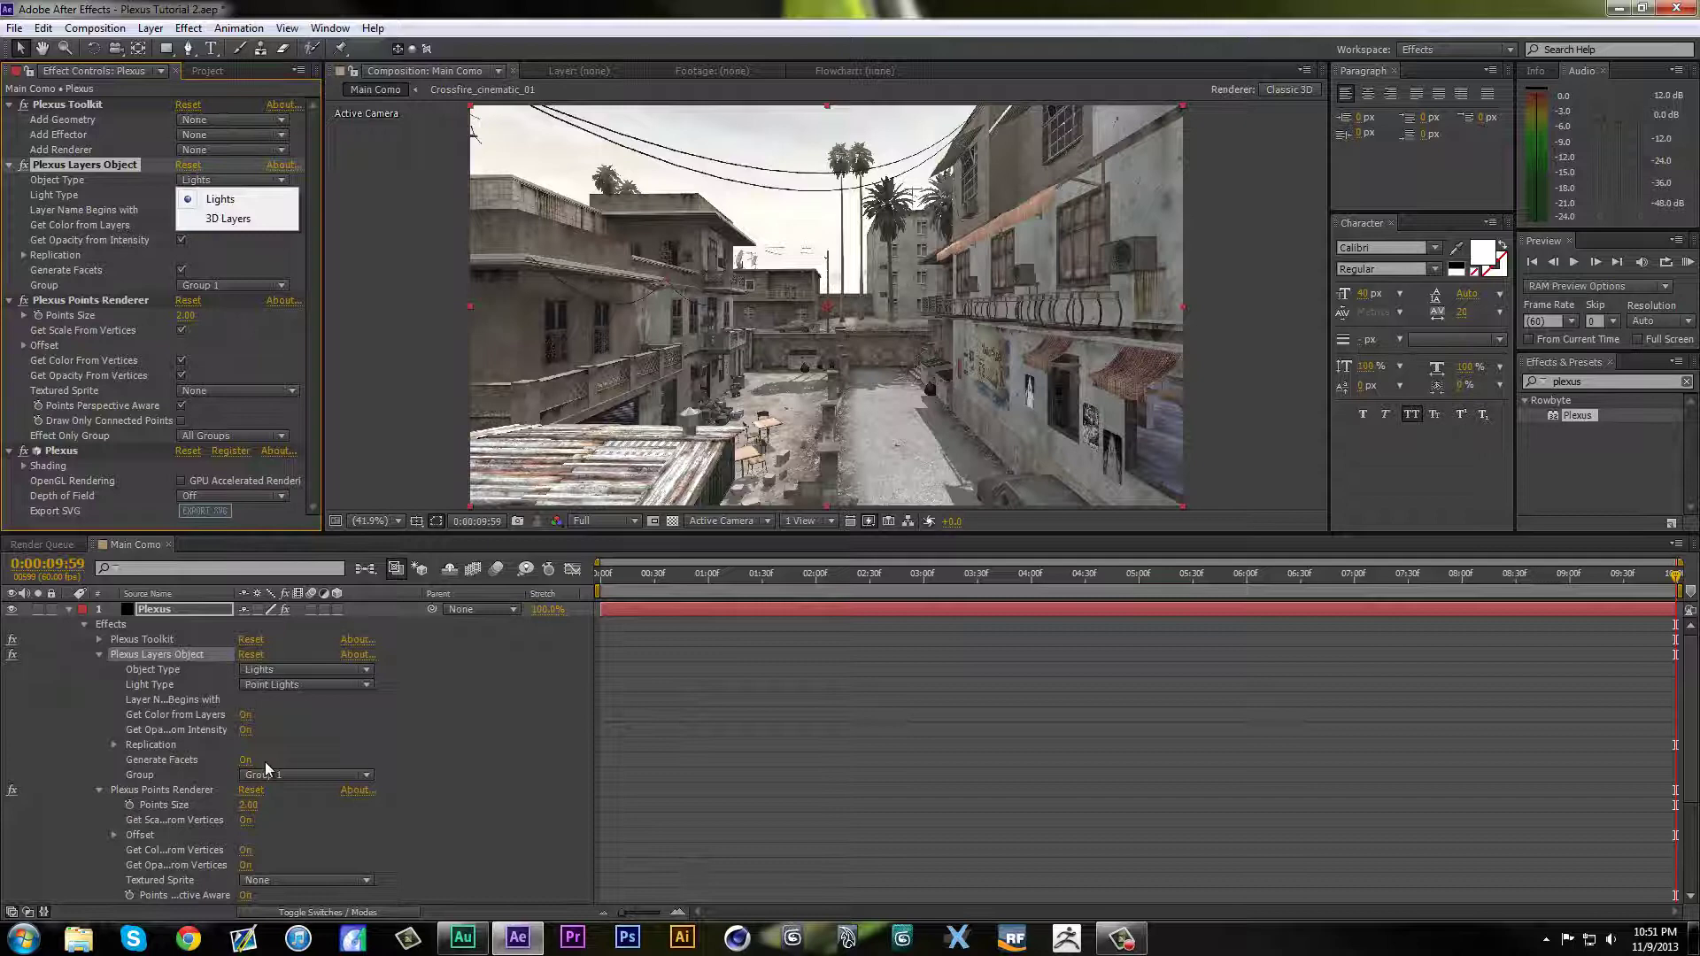
{"action": "left_click", "coordinate": [228, 219]}
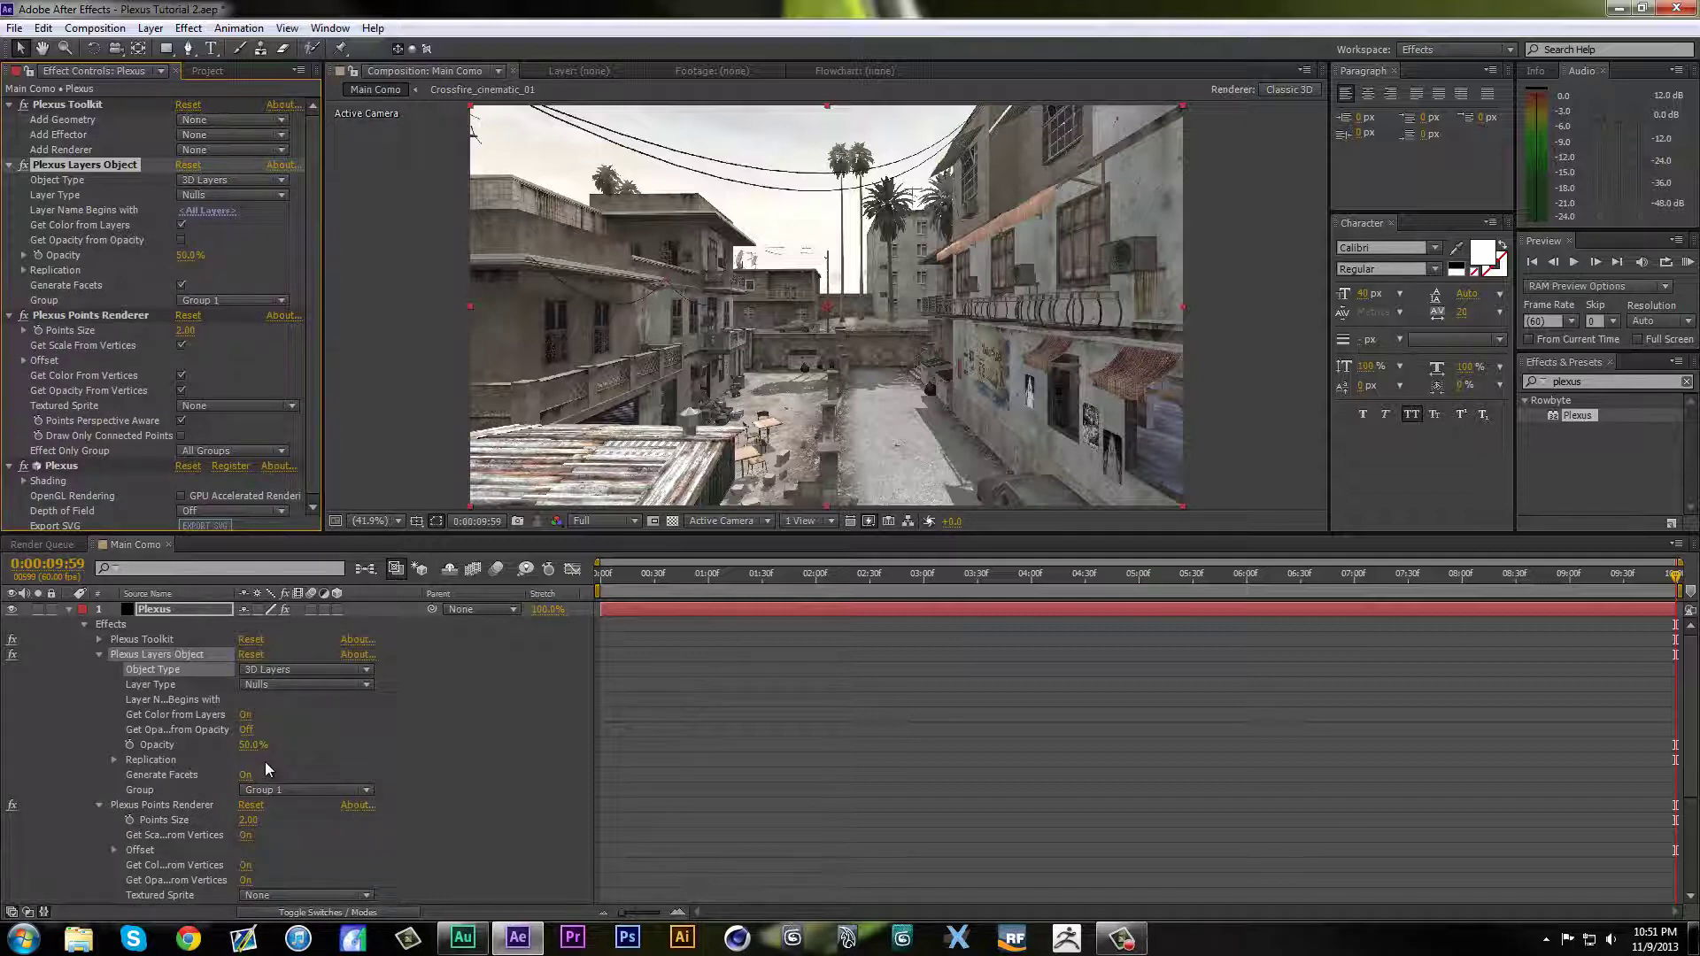
{"action": "left_click", "coordinate": [232, 195]}
{"action": "key", "text": "Down"}
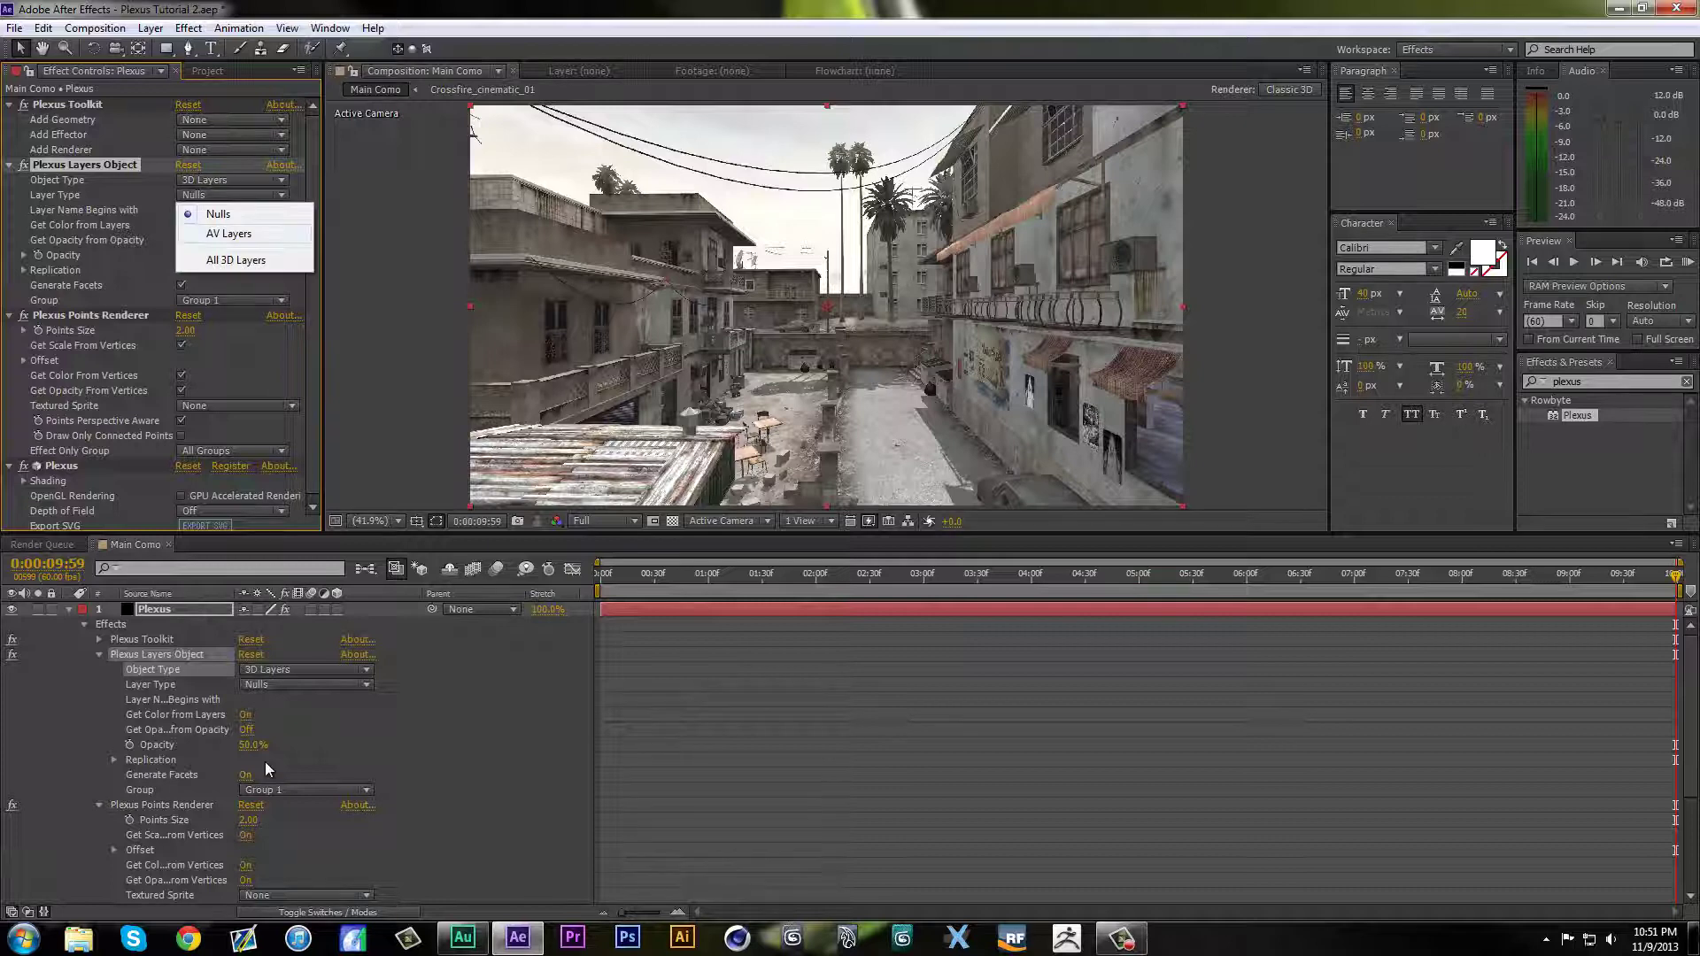
{"action": "key", "text": "Escape"}
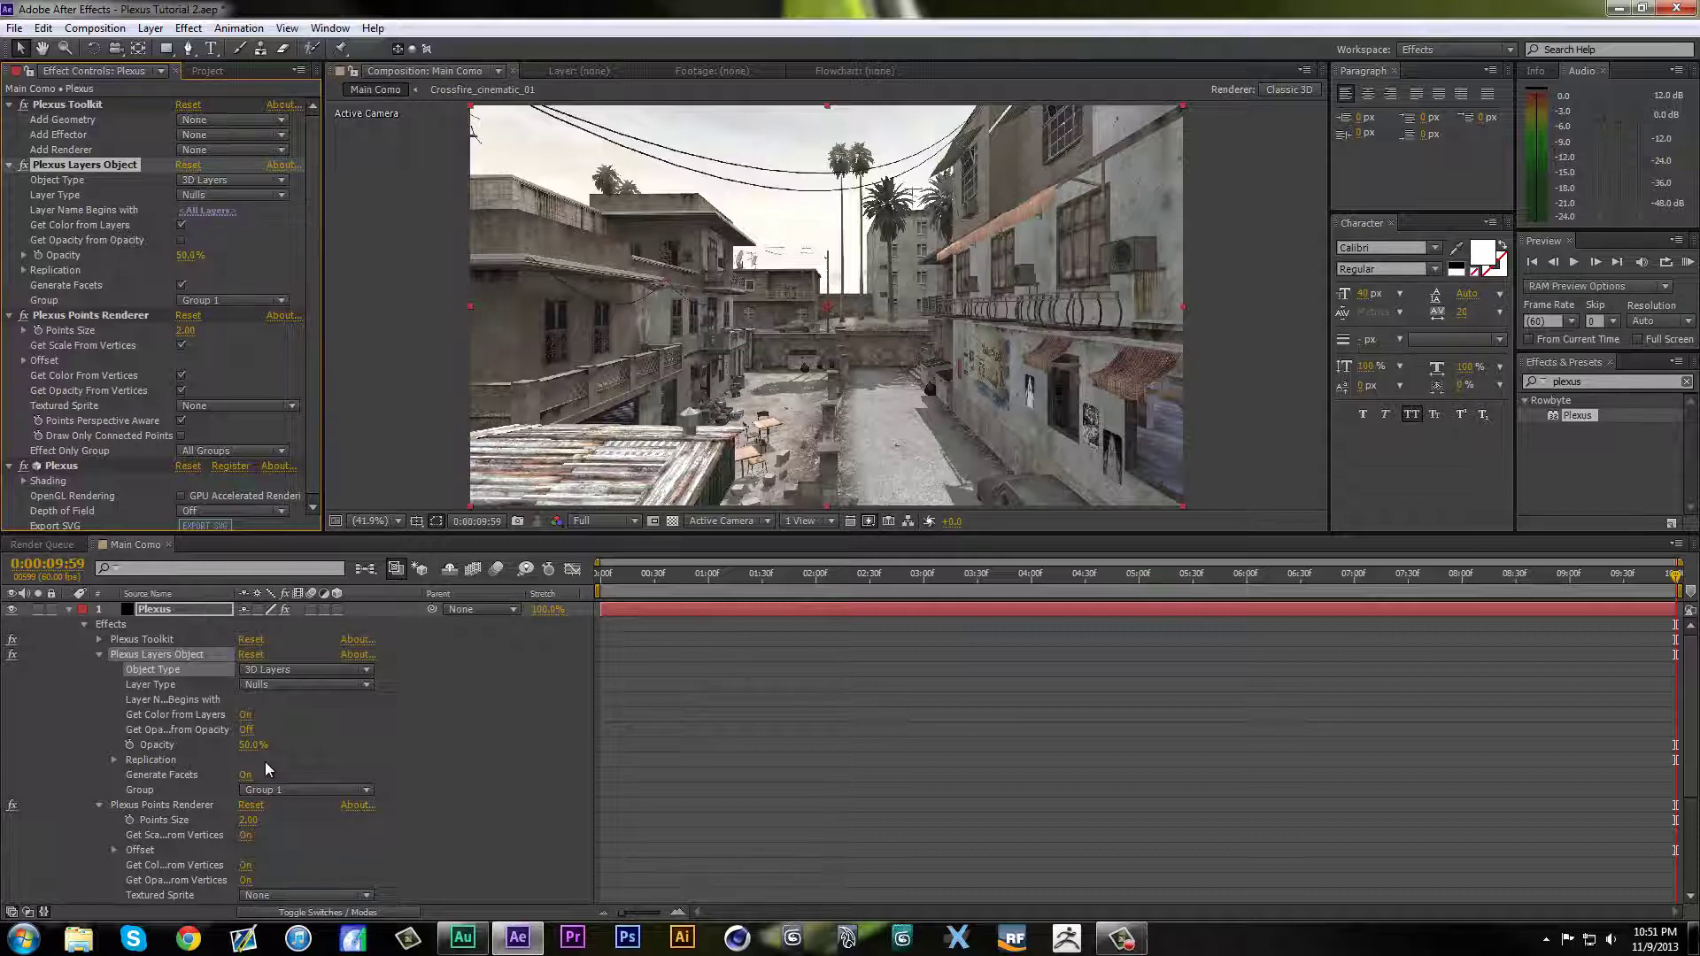
Step: Set the Points Size of the Plexus Points Renderer to 63.70
{"action": "scroll", "coordinate": [159, 310], "scroll_direction": "down", "scroll_amount": 1}
{"action": "key", "text": "Down"}
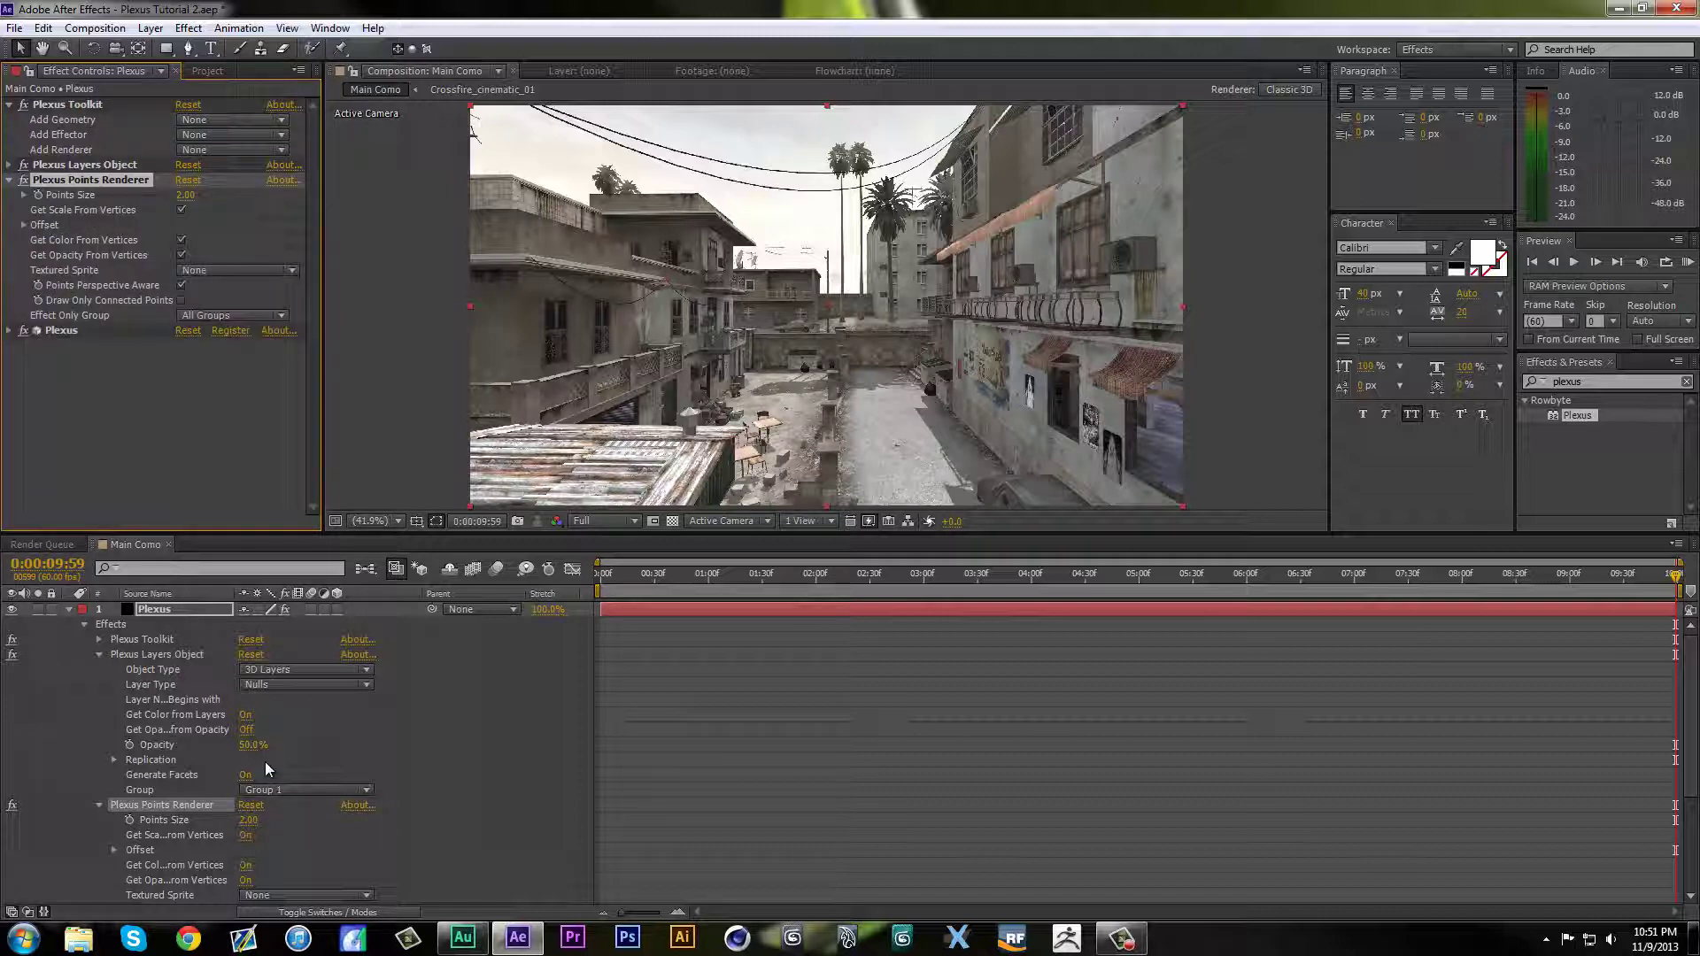
{"action": "left_click_drag", "start_coordinate": [185, 195], "coordinate": [278, 194]}
{"action": "left_click_drag", "start_coordinate": [265, 762], "coordinate": [265, 767]}
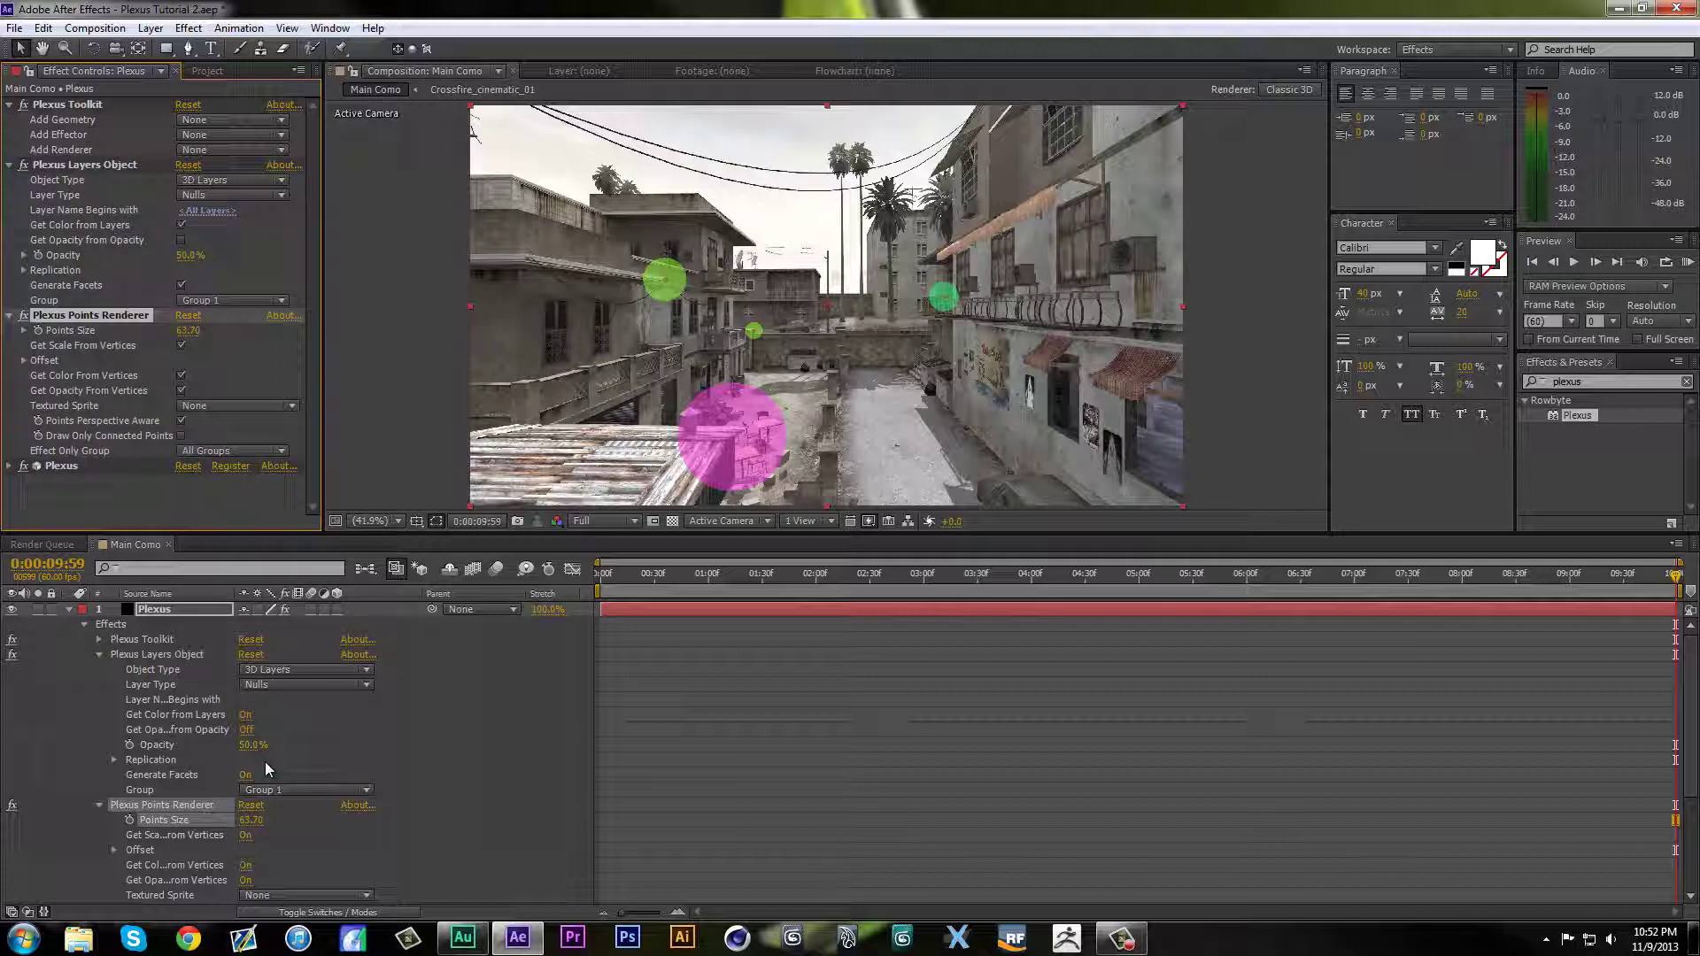
Step: Raise the Plexus Layers Object opacity to 100% and inspect the coloured points up close
{"action": "left_click_drag", "start_coordinate": [189, 256], "coordinate": [244, 255]}
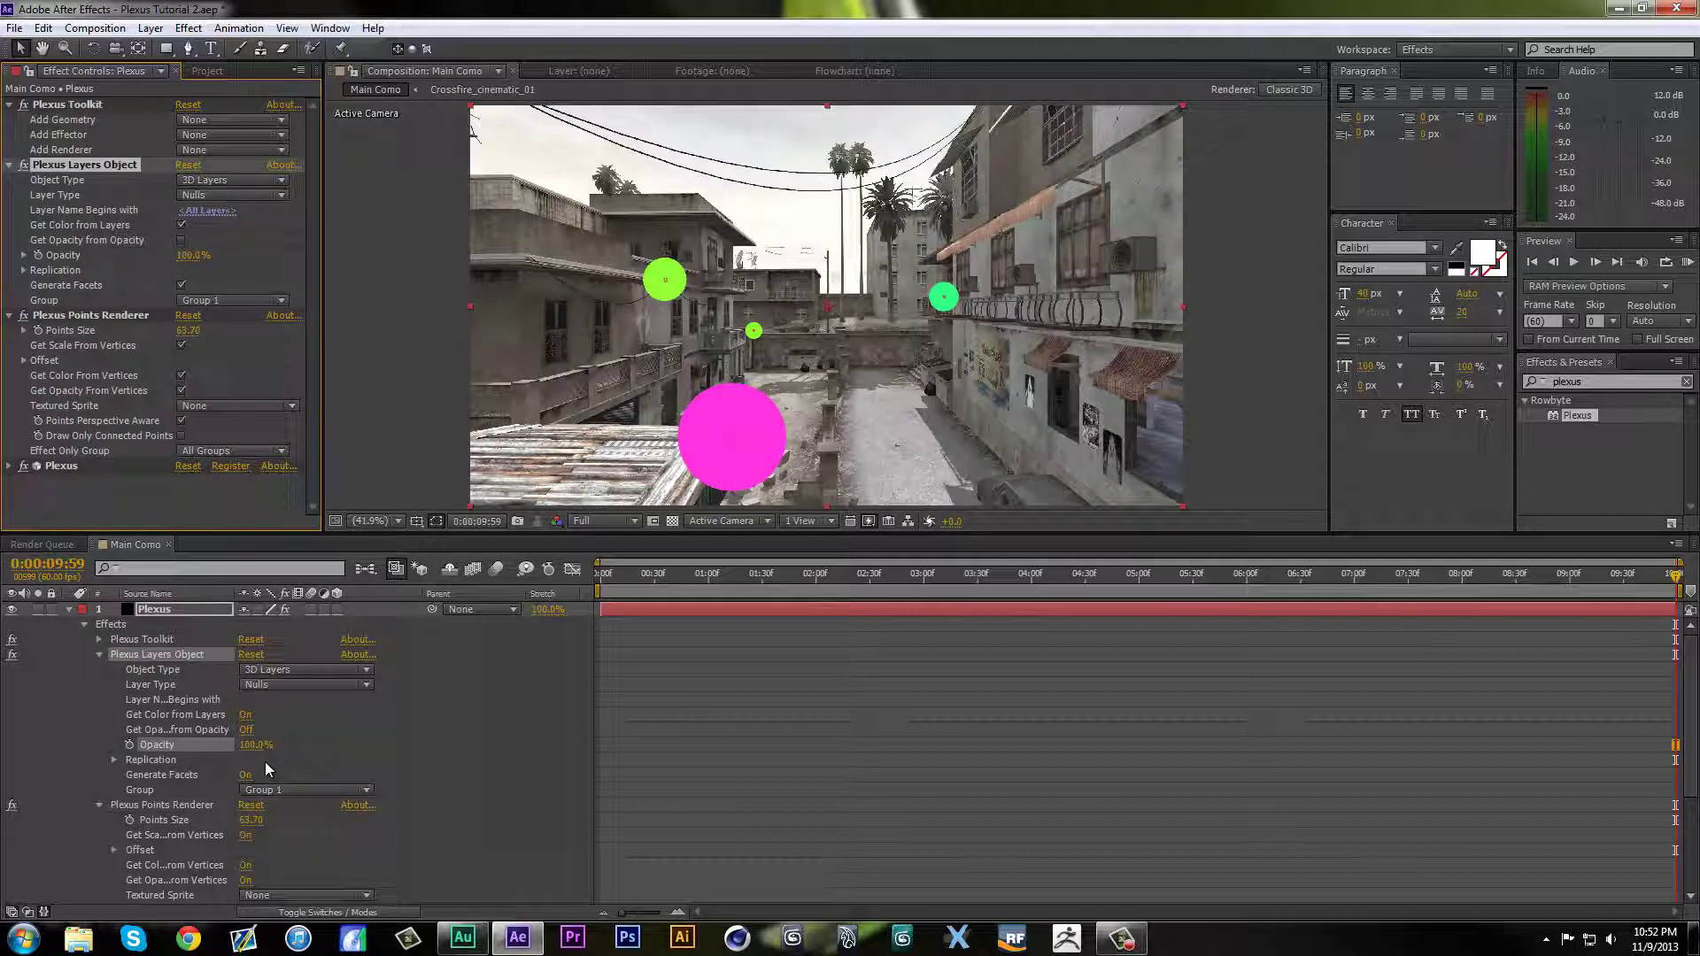
{"action": "scroll", "coordinate": [827, 306], "scroll_direction": "up", "scroll_amount": 2}
{"action": "left_click_drag", "start_coordinate": [767, 380], "coordinate": [933, 221]}
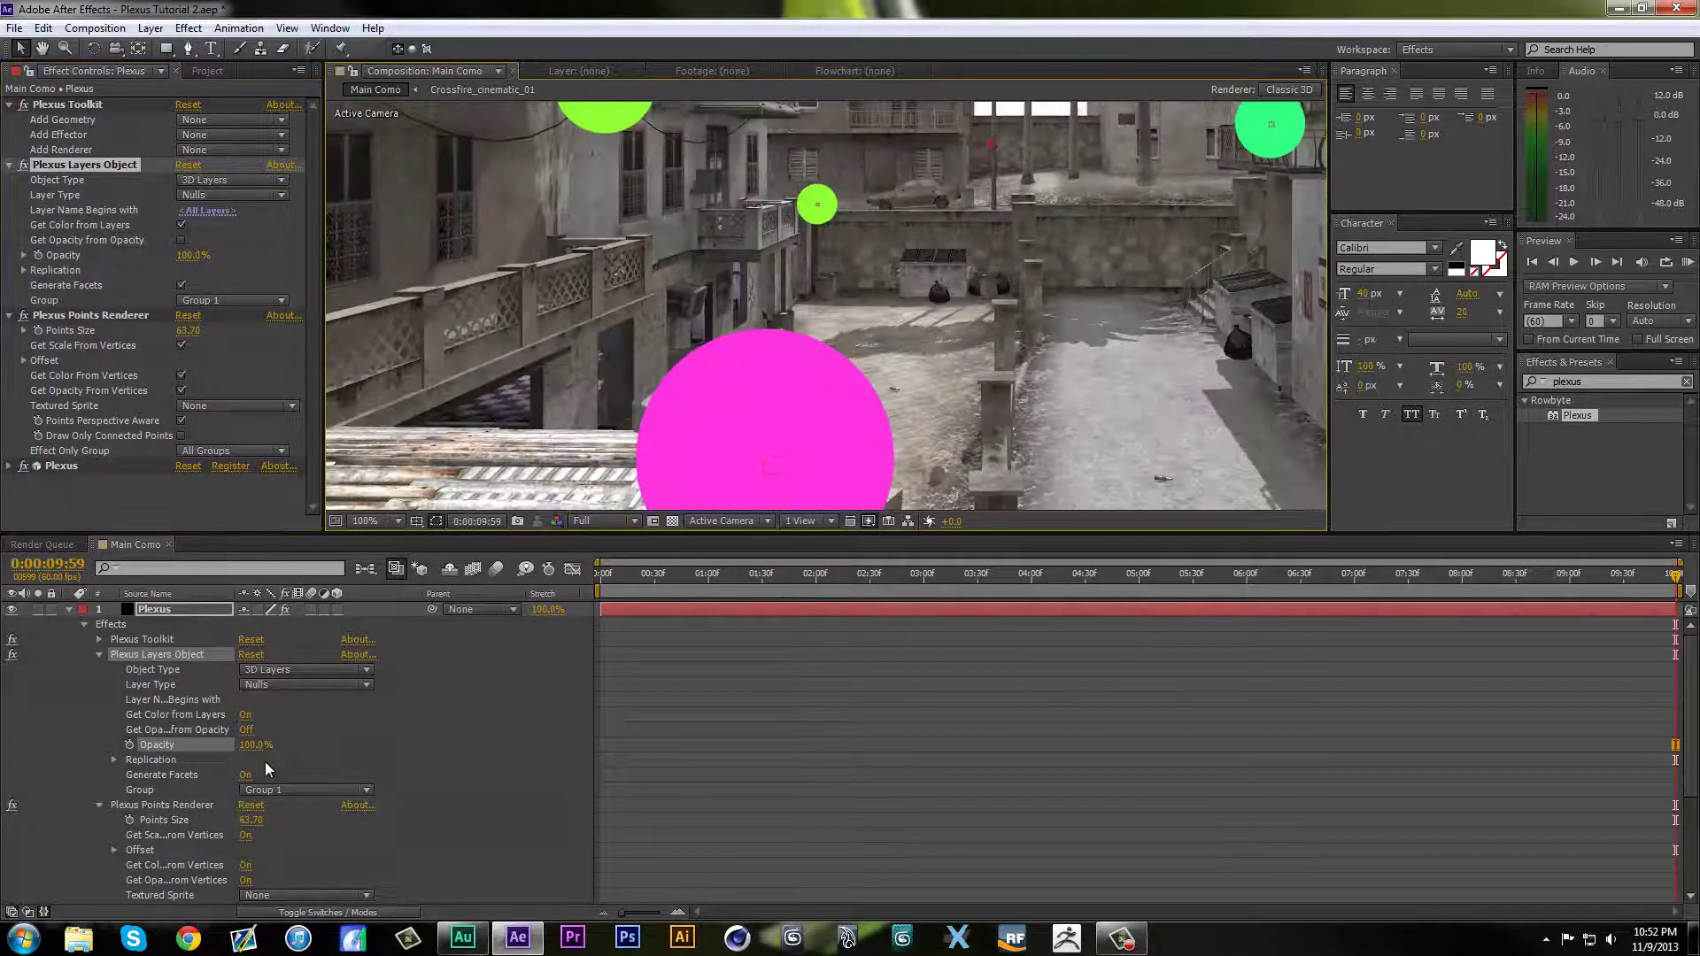
Step: Try disabling Get Color from Layers in the Plexus Layers Object, undo it, and check which track null supplies the magenta point colour
{"action": "left_click", "coordinate": [377, 522]}
{"action": "left_click", "coordinate": [403, 563]}
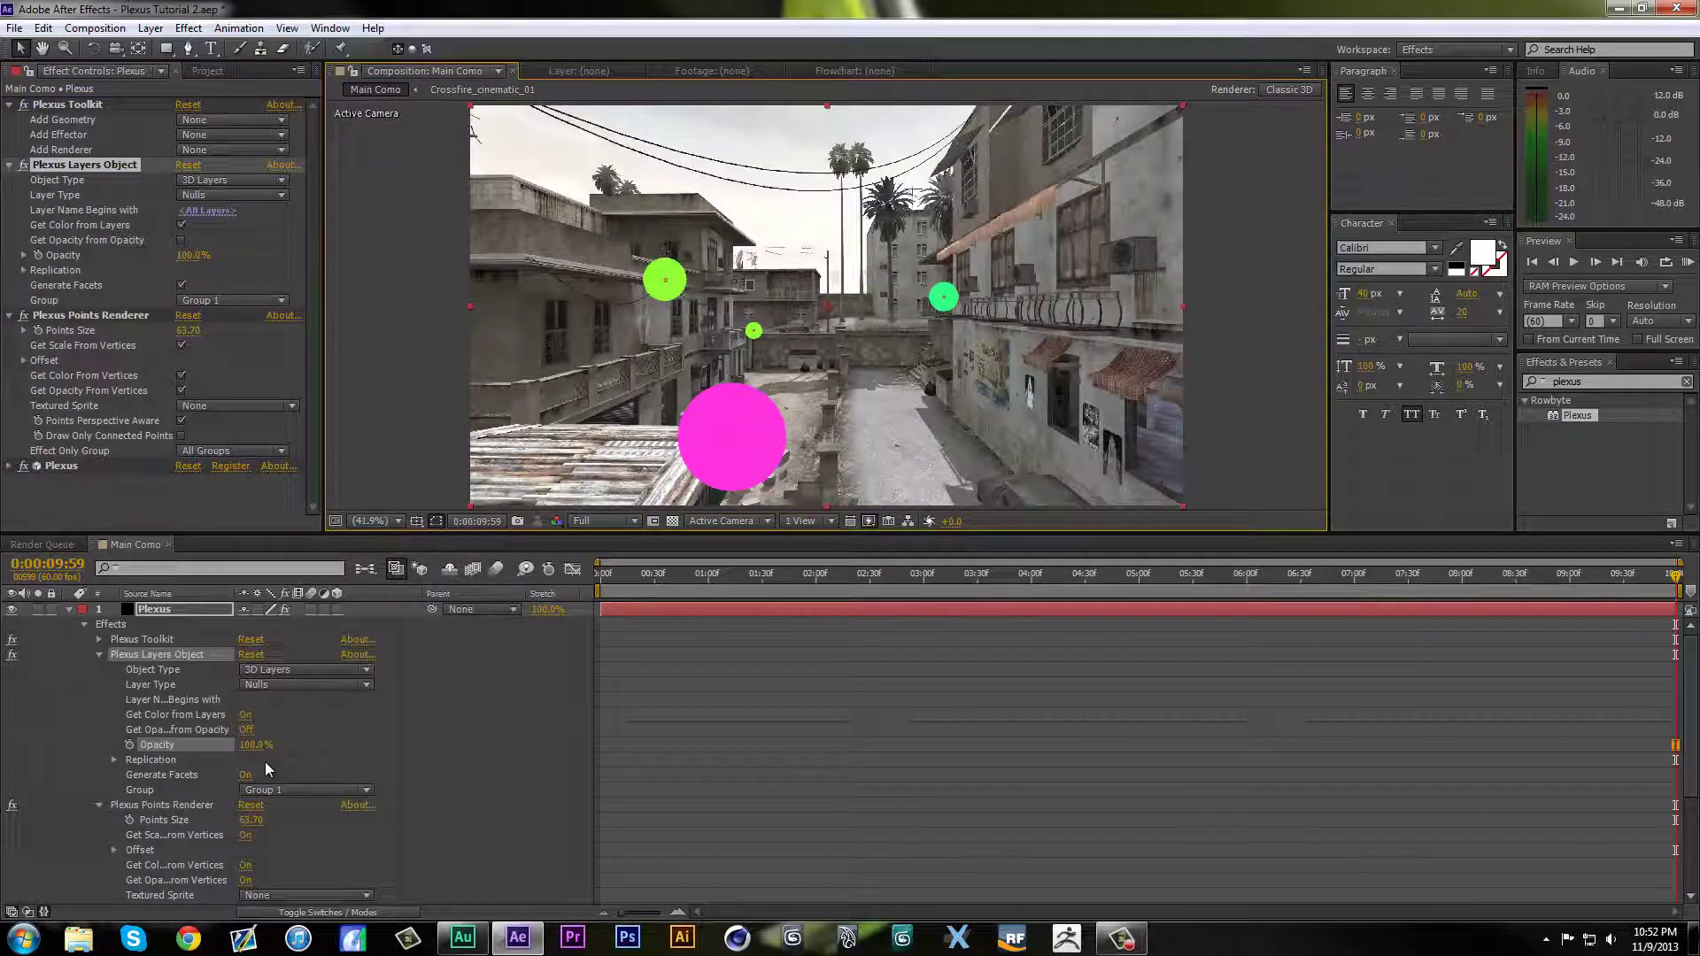
{"action": "left_click", "coordinate": [182, 225]}
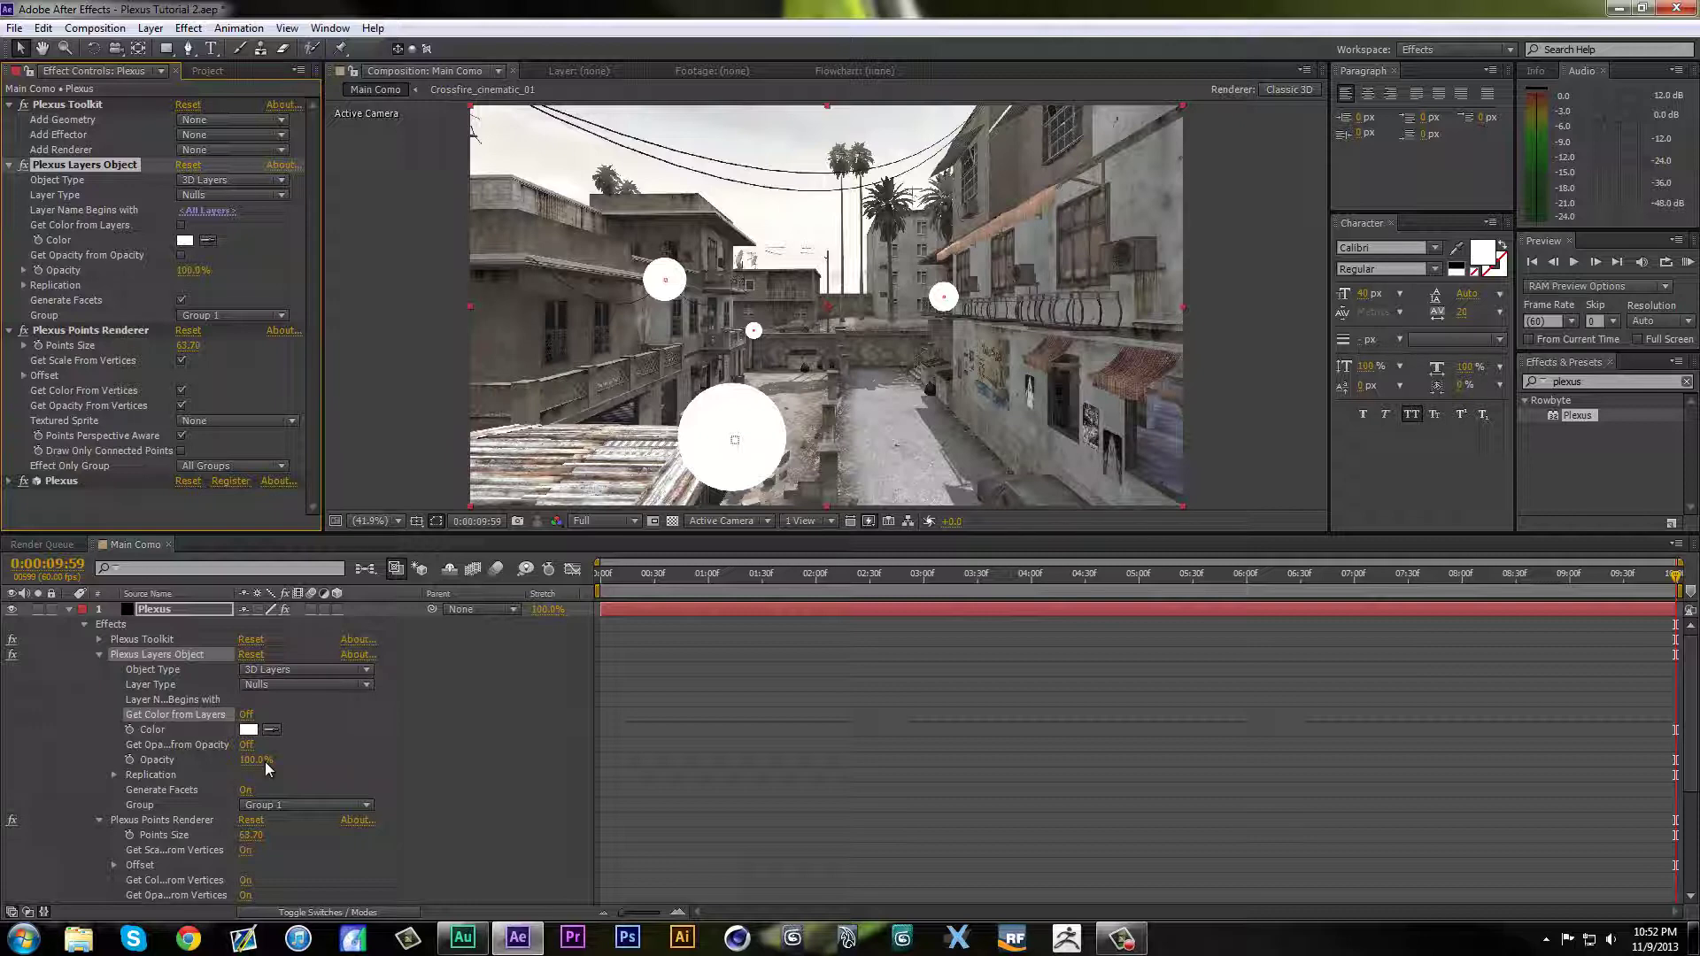
{"action": "key", "text": "ctrl+z"}
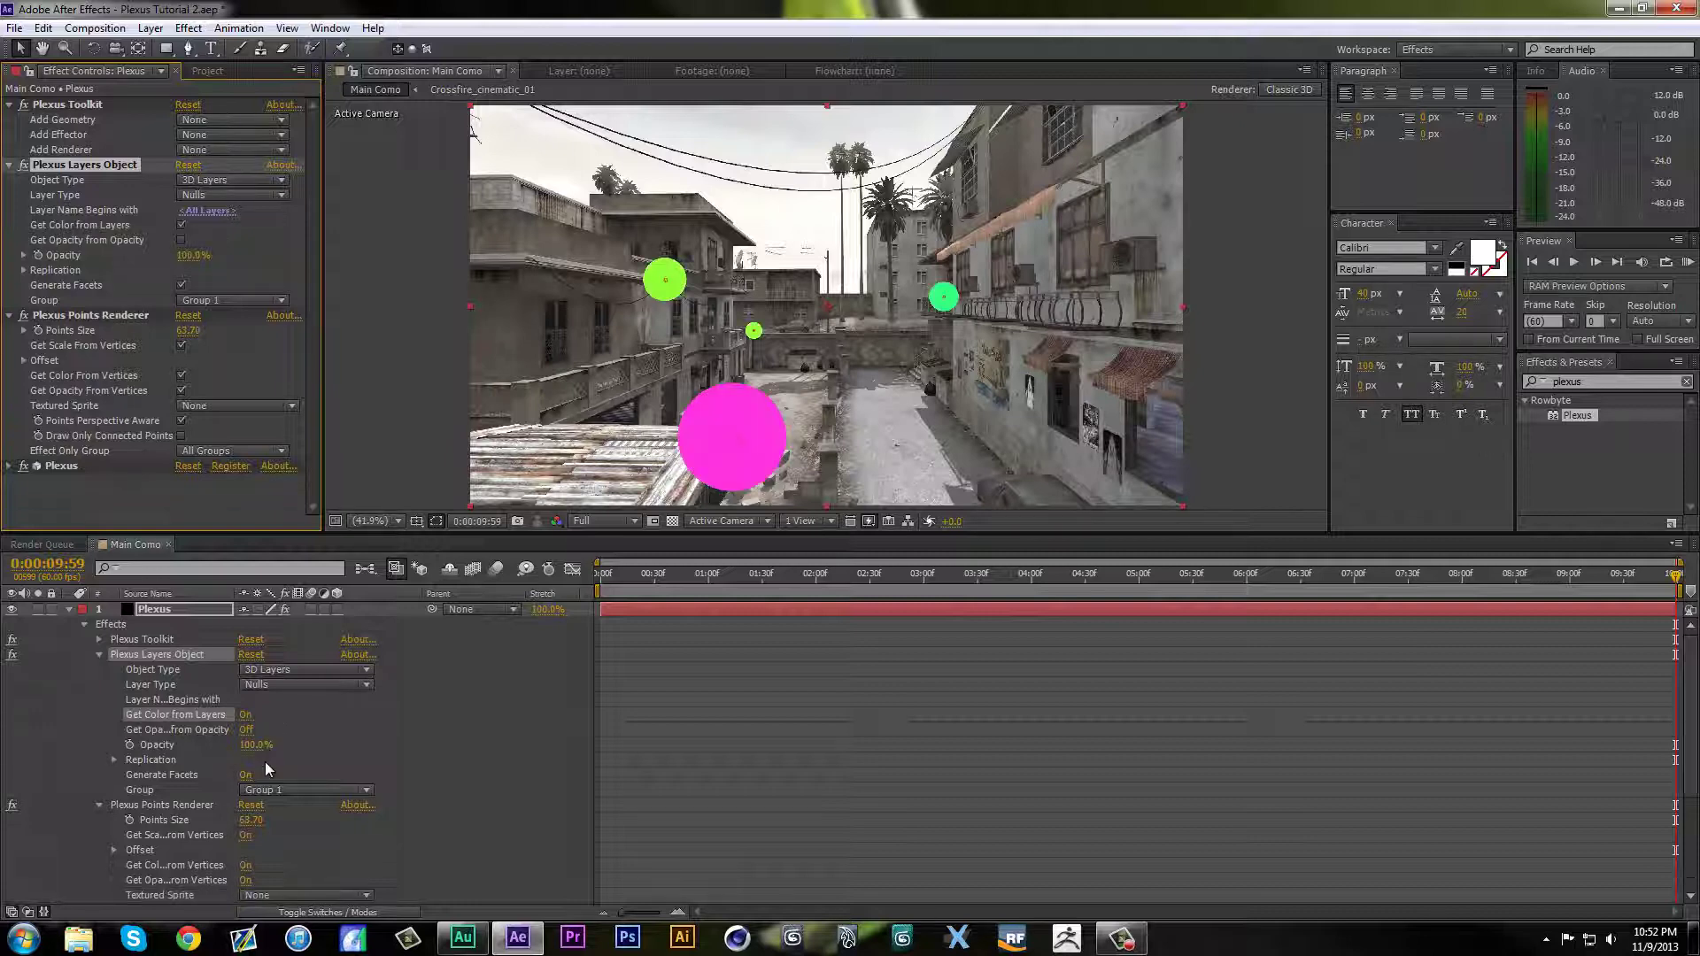
{"action": "left_click", "coordinate": [68, 610]}
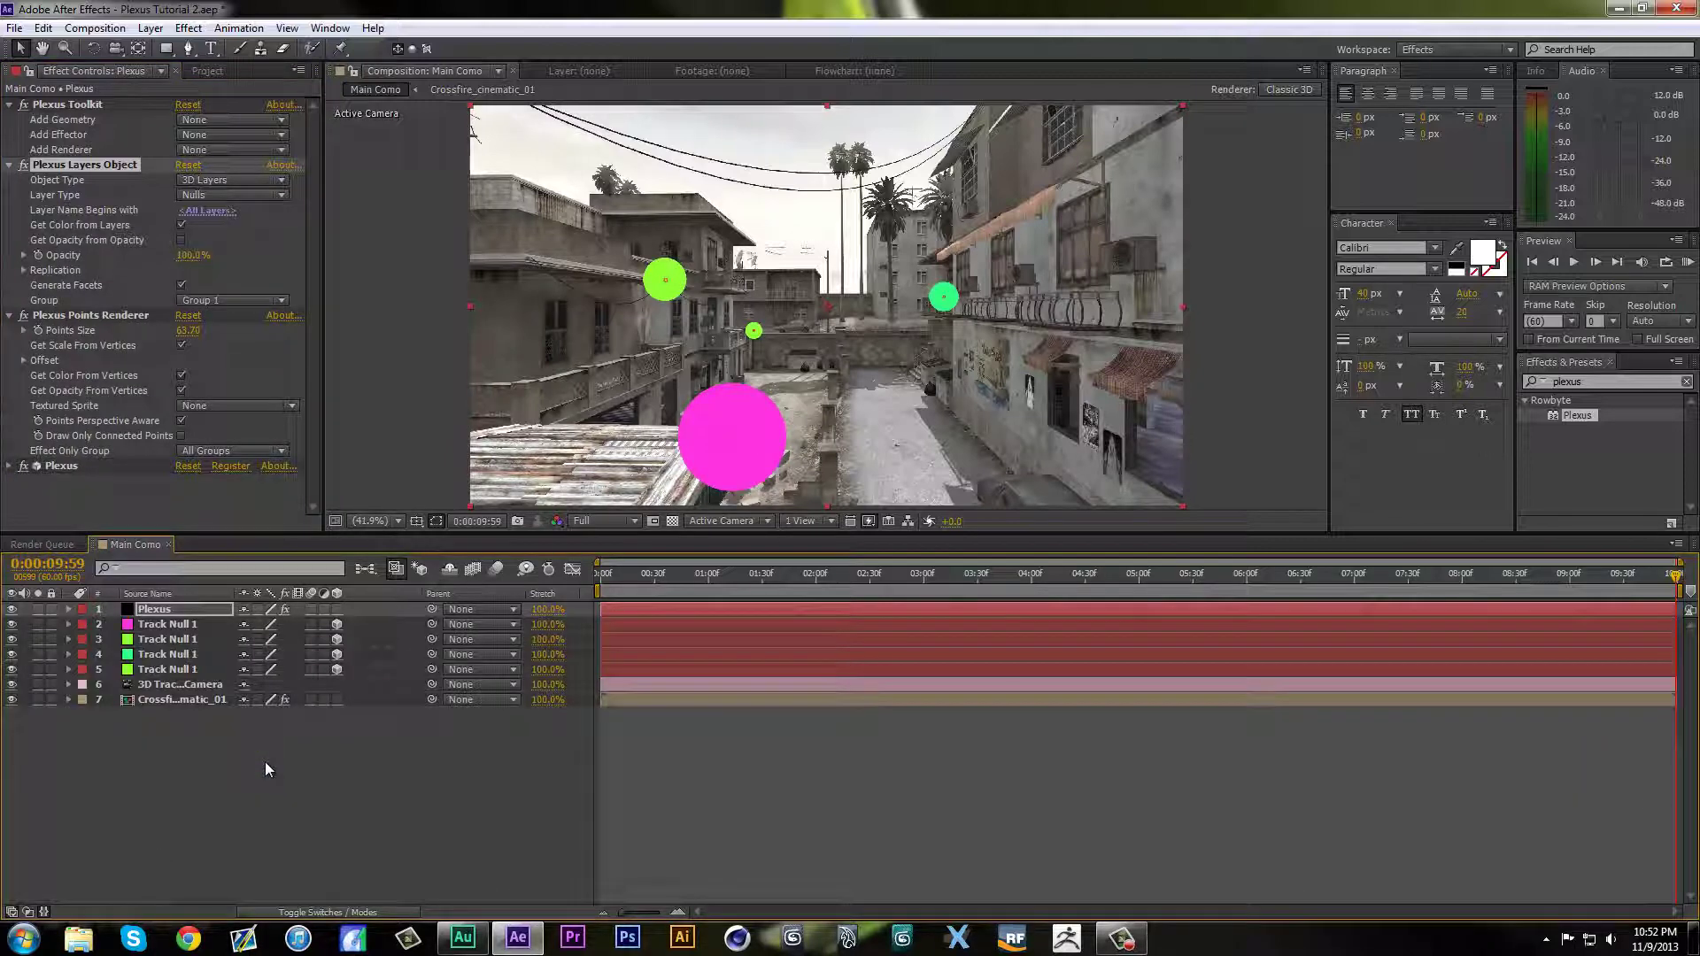
{"action": "left_click", "coordinate": [167, 624]}
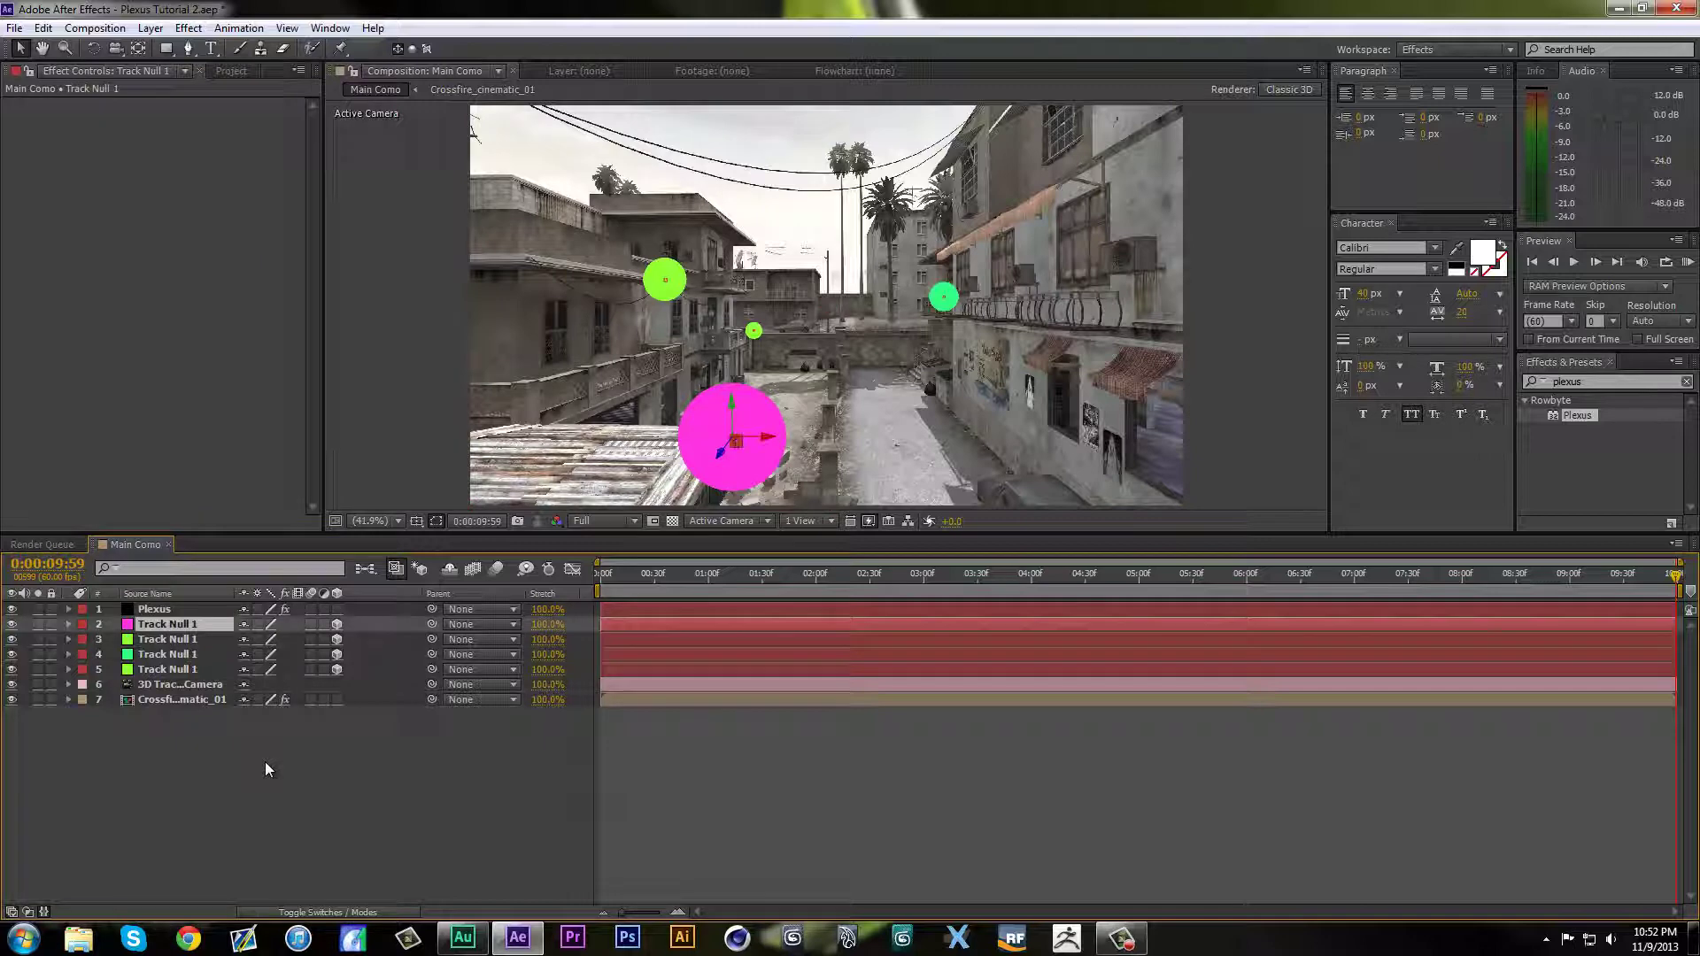
{"action": "key", "text": "ctrl+Up"}
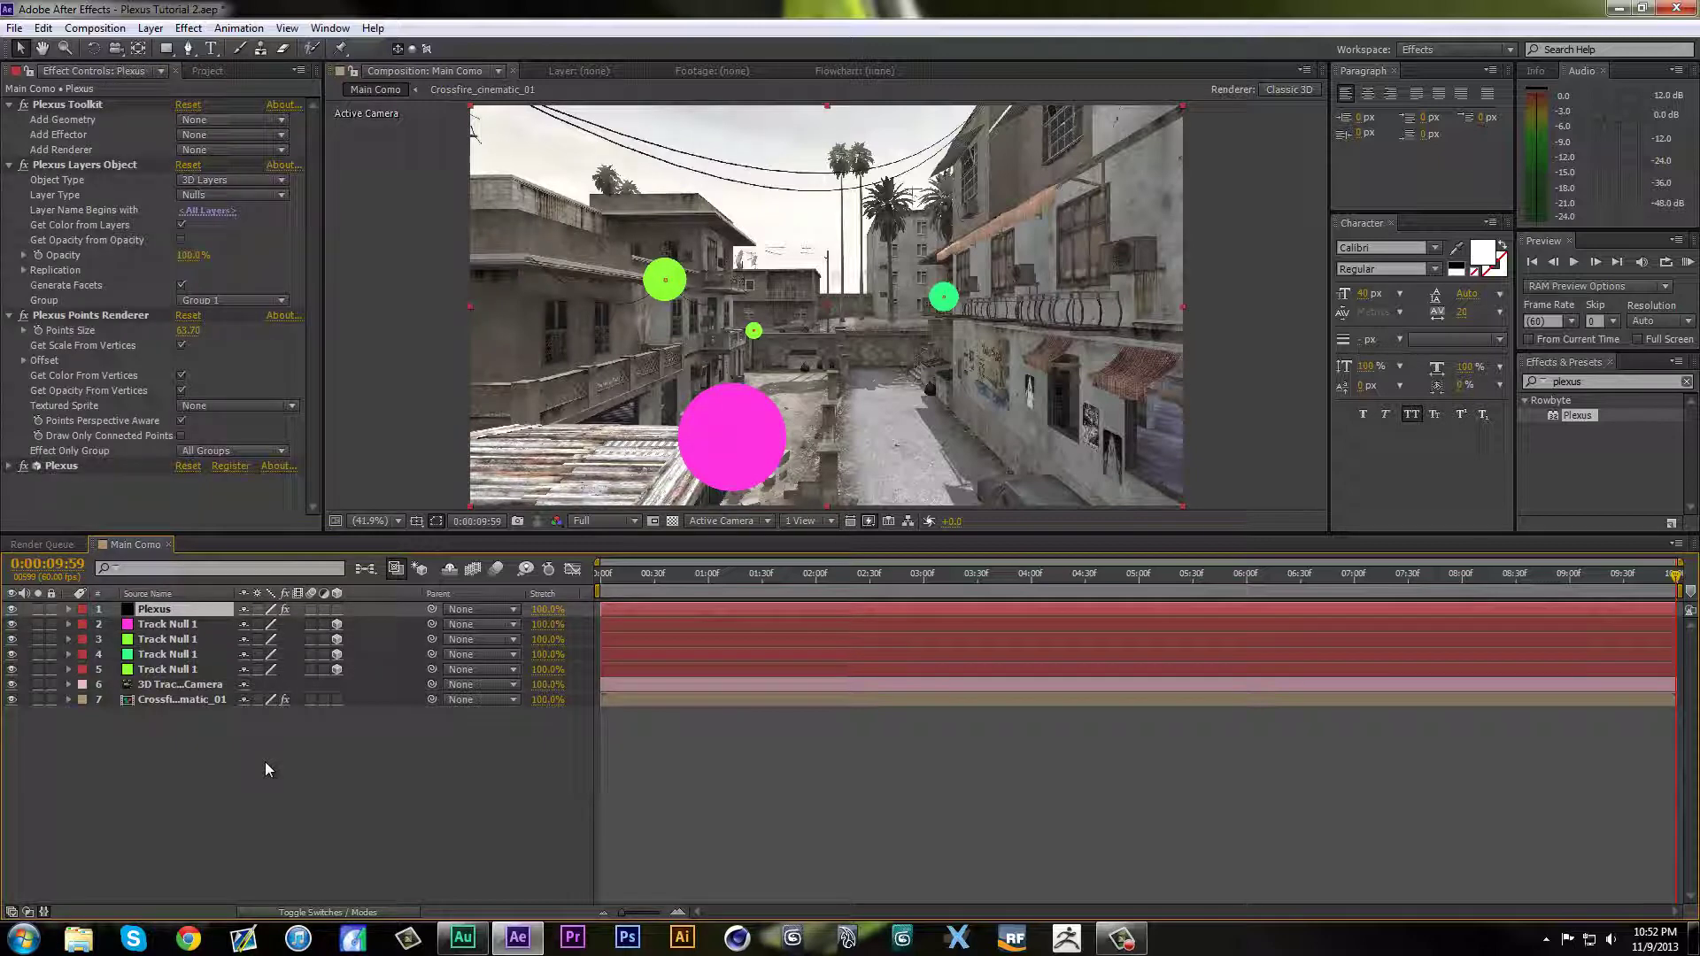
Step: Turn off Get Color from Layers in the Plexus Layers Object and keep white as the points' colour
{"action": "left_click", "coordinate": [181, 225]}
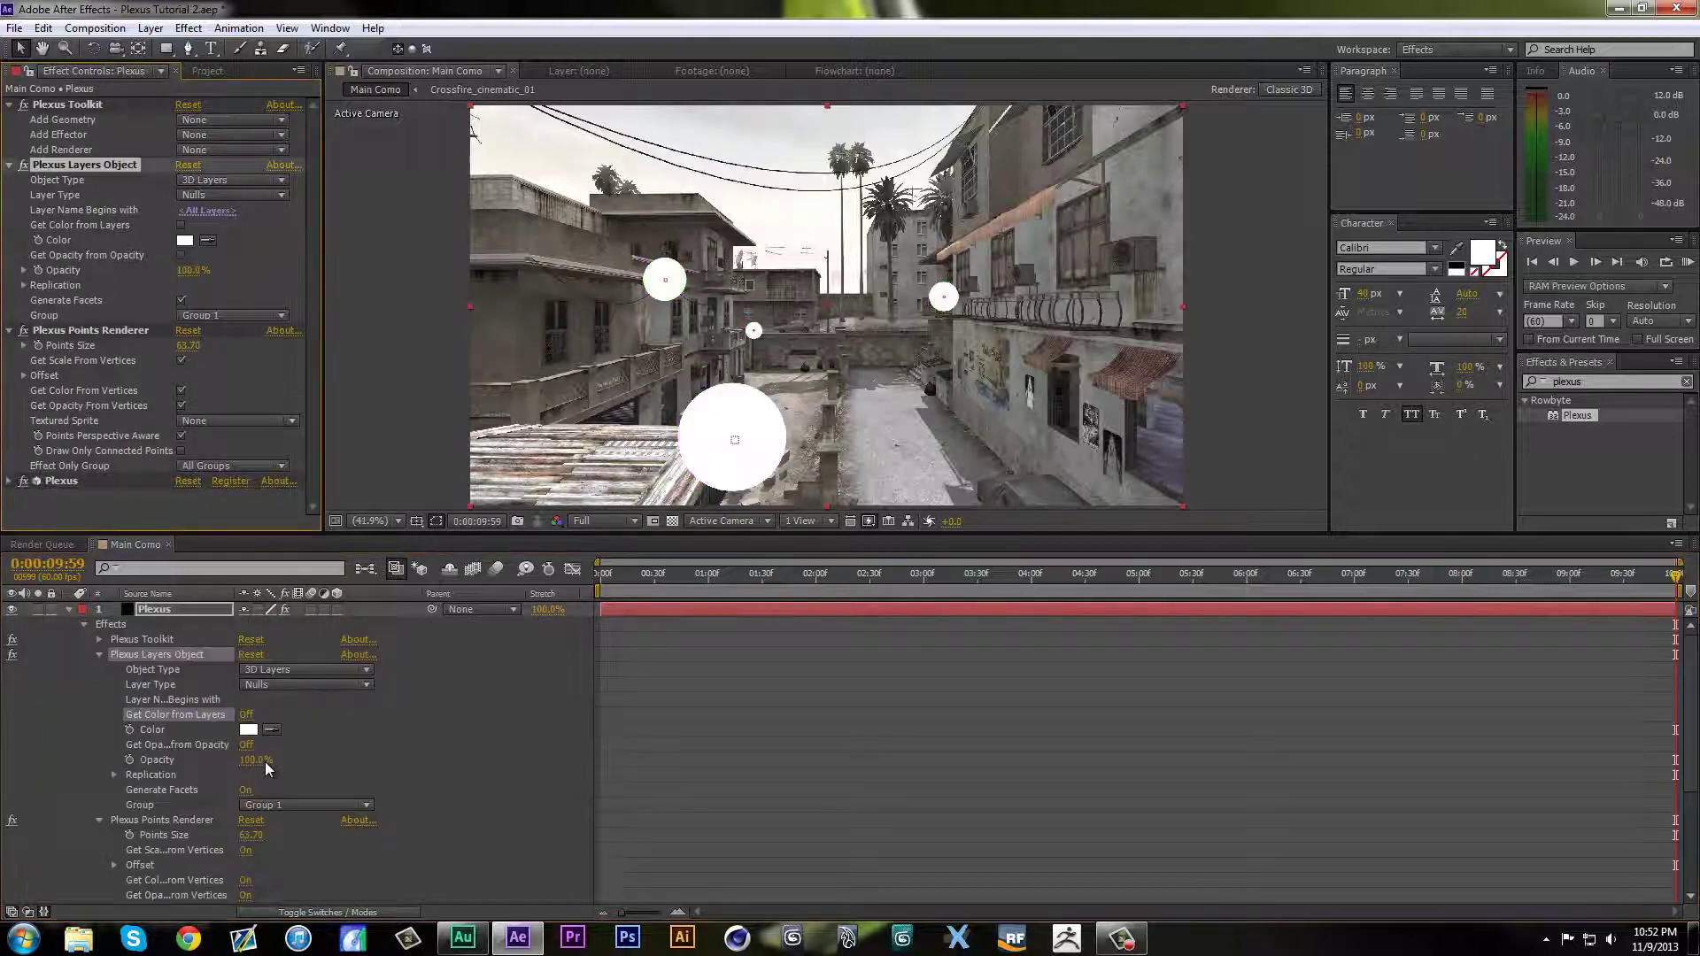
{"action": "left_click", "coordinate": [184, 240]}
{"action": "mouse_move", "coordinate": [1027, 416]}
{"action": "left_mouse_down"}
{"action": "mouse_move", "coordinate": [1044, 400]}
{"action": "mouse_move", "coordinate": [927, 420]}
{"action": "left_mouse_up"}
{"action": "key", "text": "Return"}
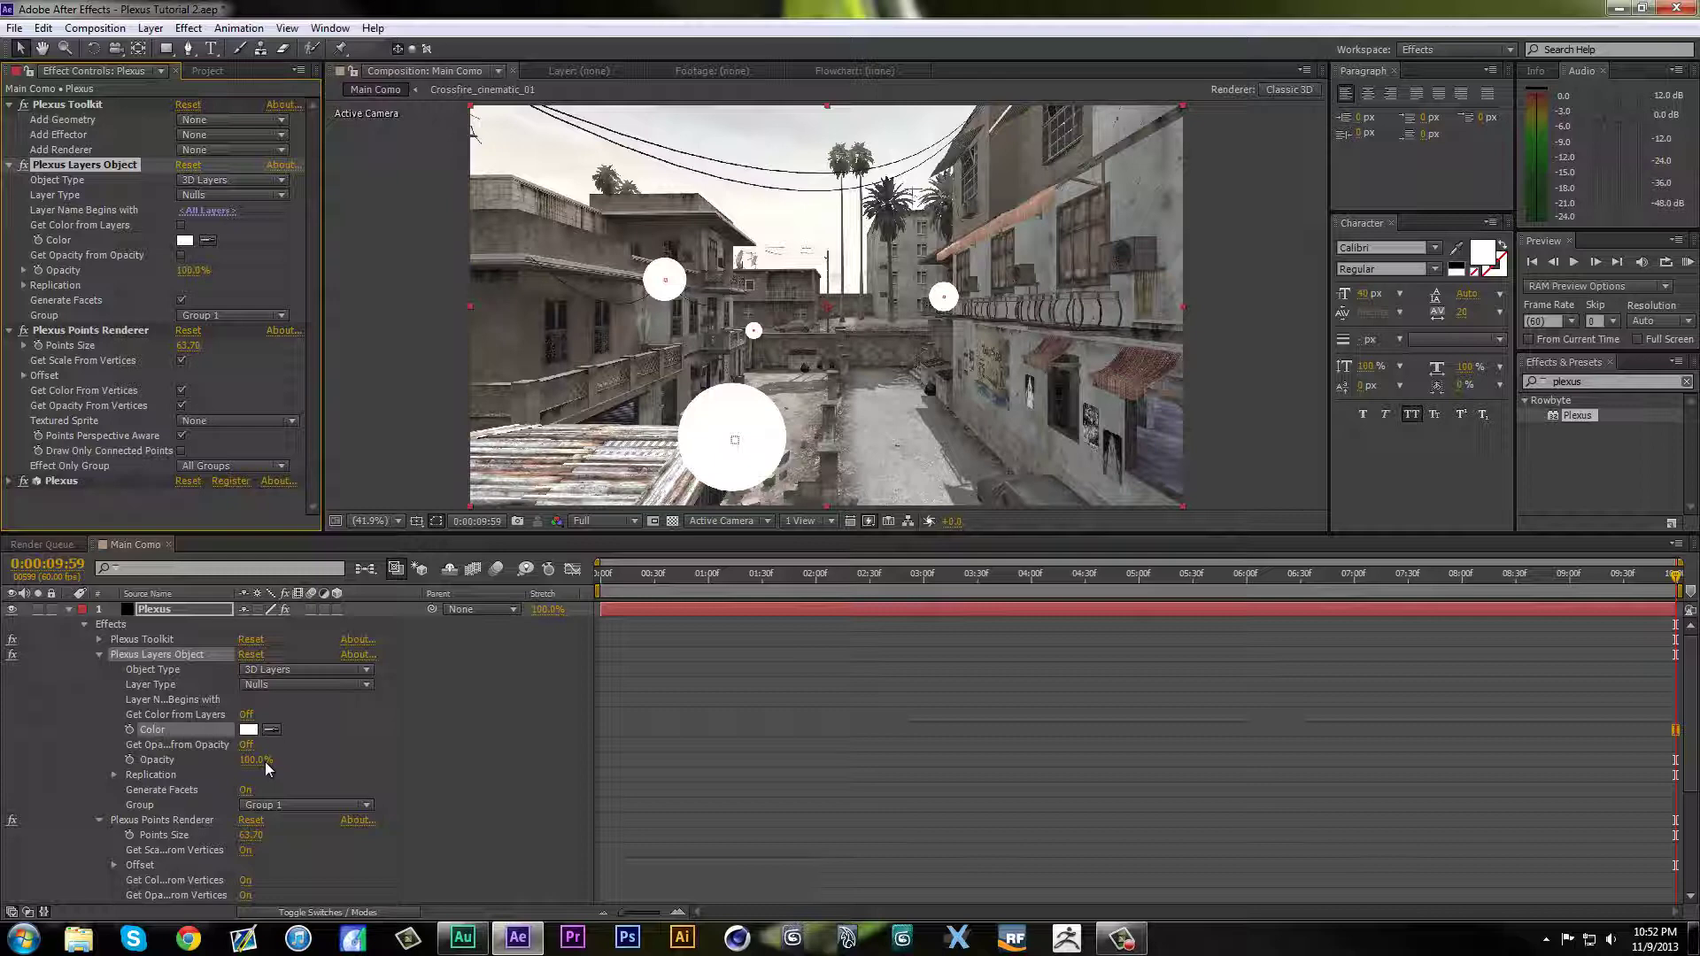
Step: Set the Points Size of the Plexus Points Renderer to 10 and preview the white points in motion
{"action": "key", "text": "grave"}
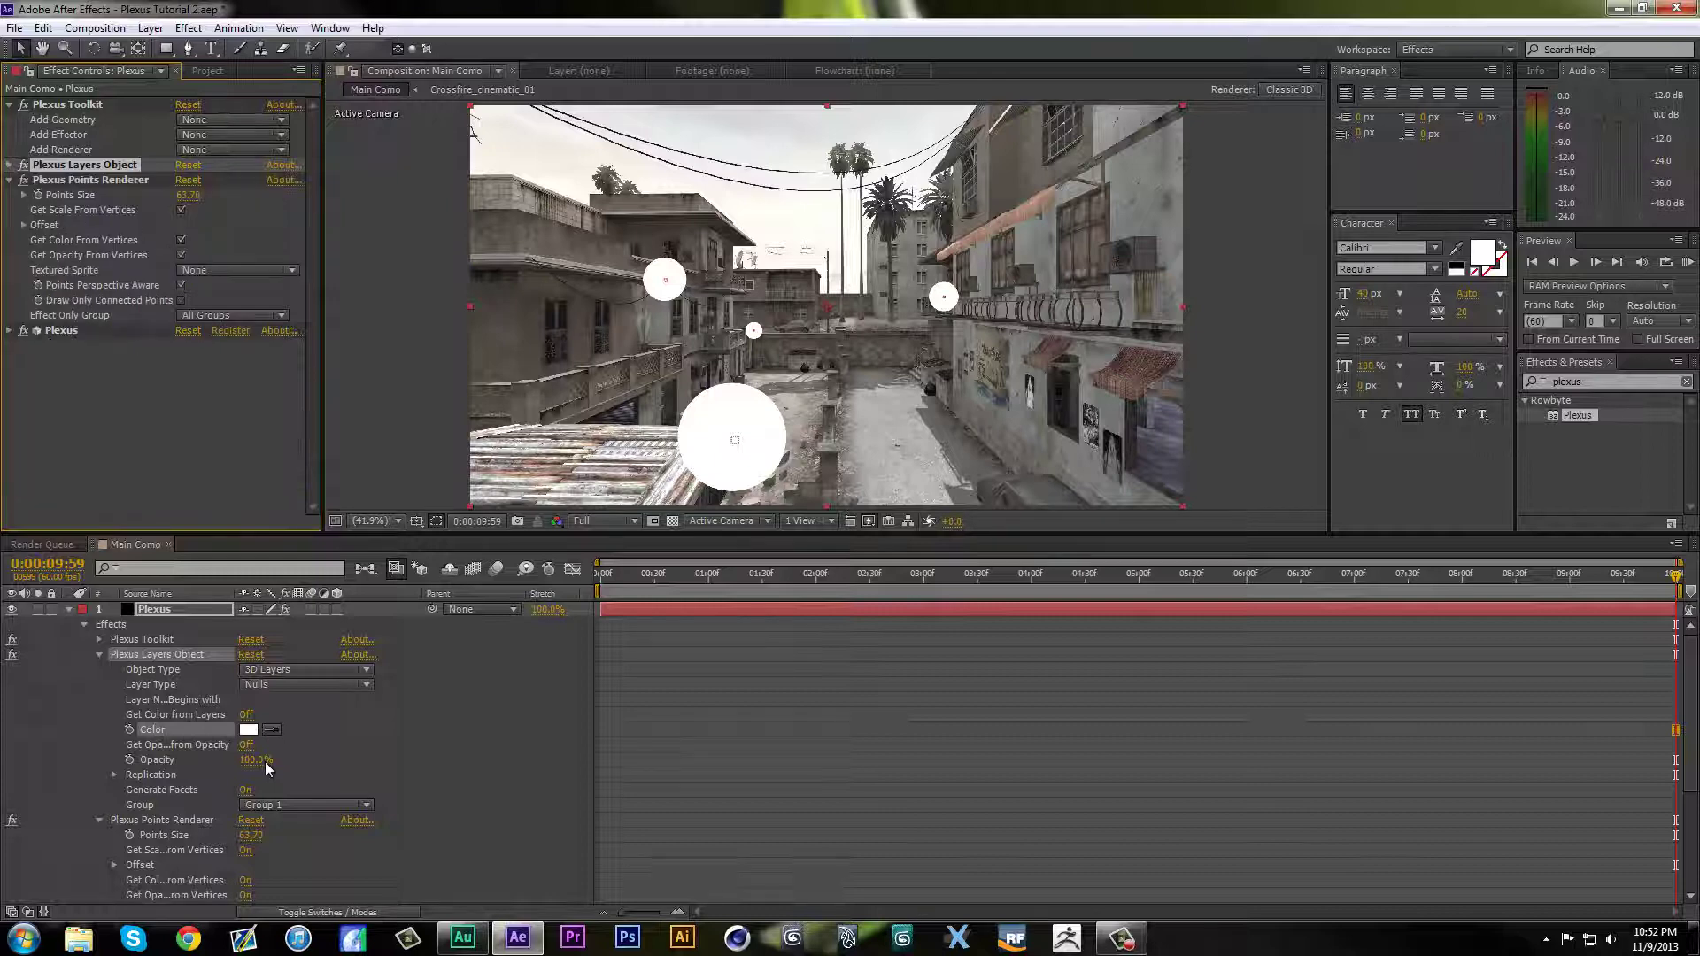
{"action": "key", "text": "Down"}
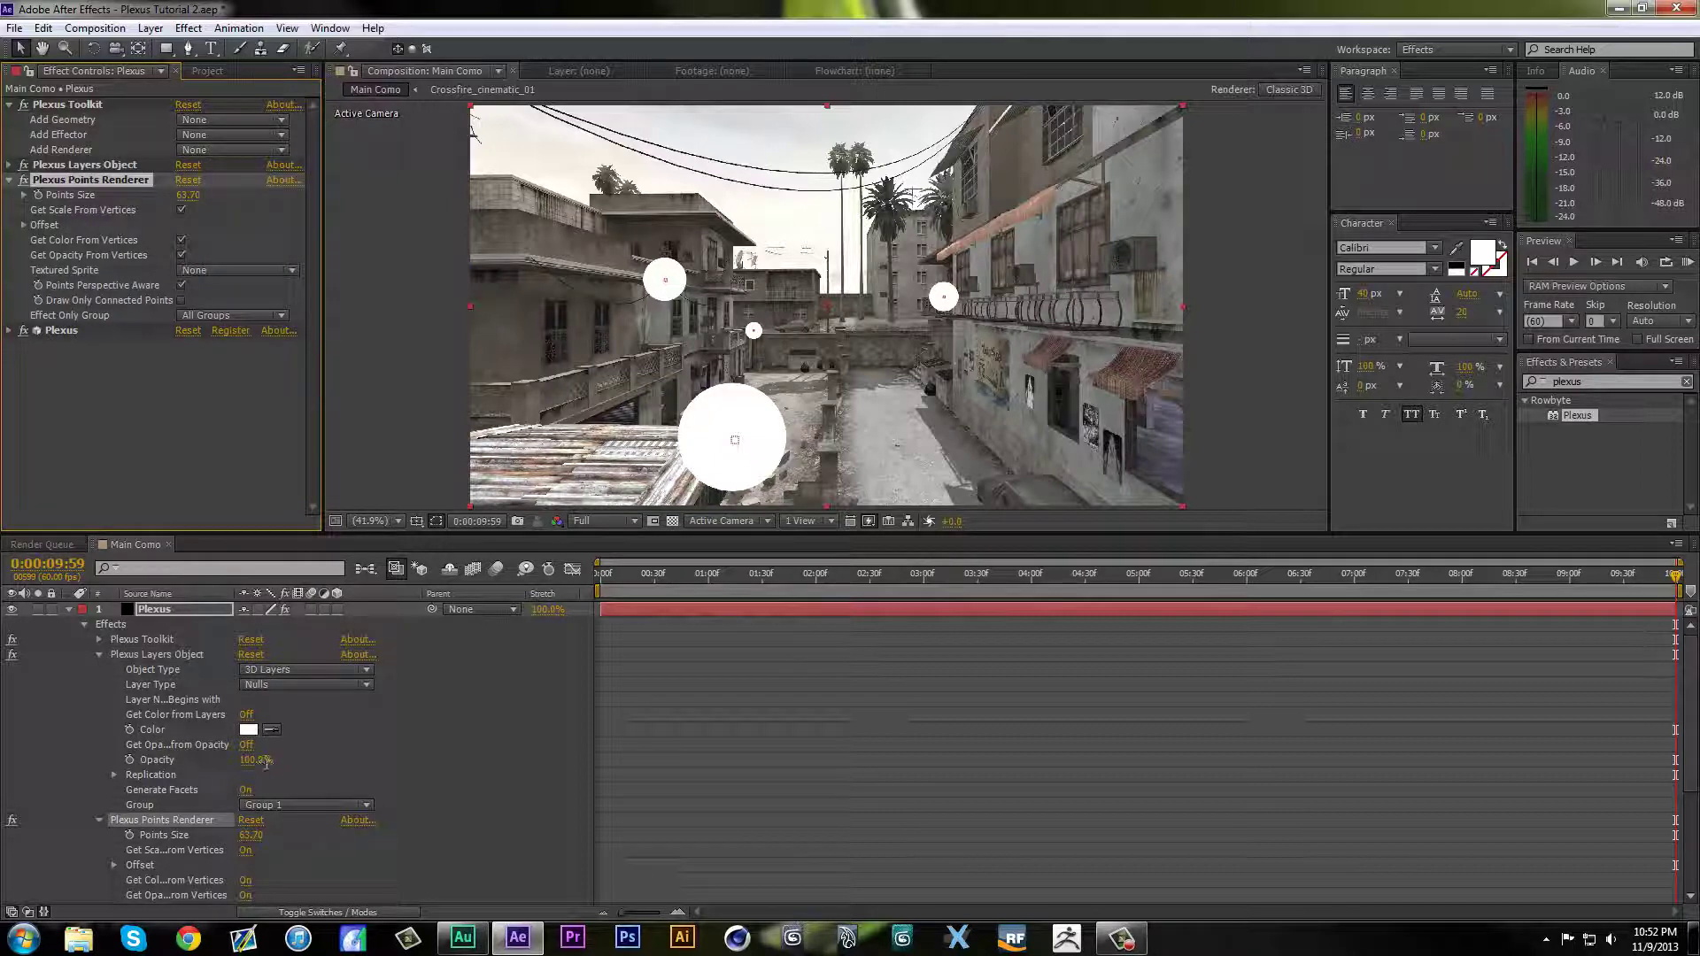
{"action": "key", "text": "Tab"}
{"action": "type", "text": "10"}
{"action": "key", "text": "Return"}
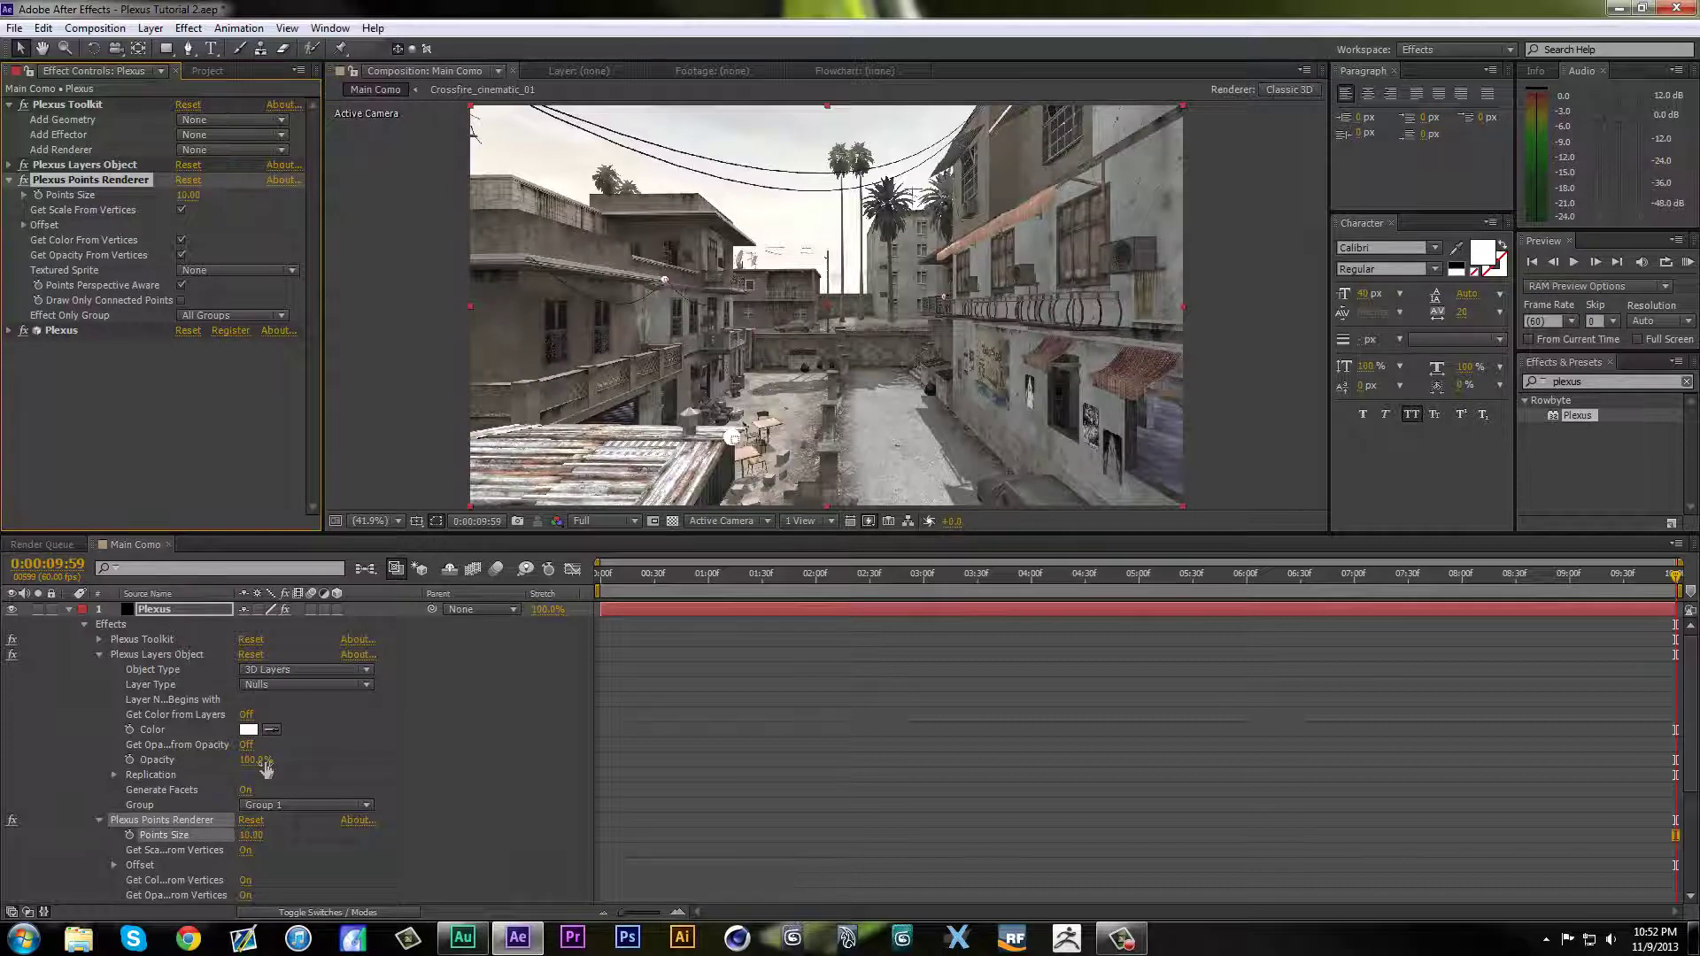
{"action": "left_click", "coordinate": [266, 765]}
{"action": "key", "text": "space"}
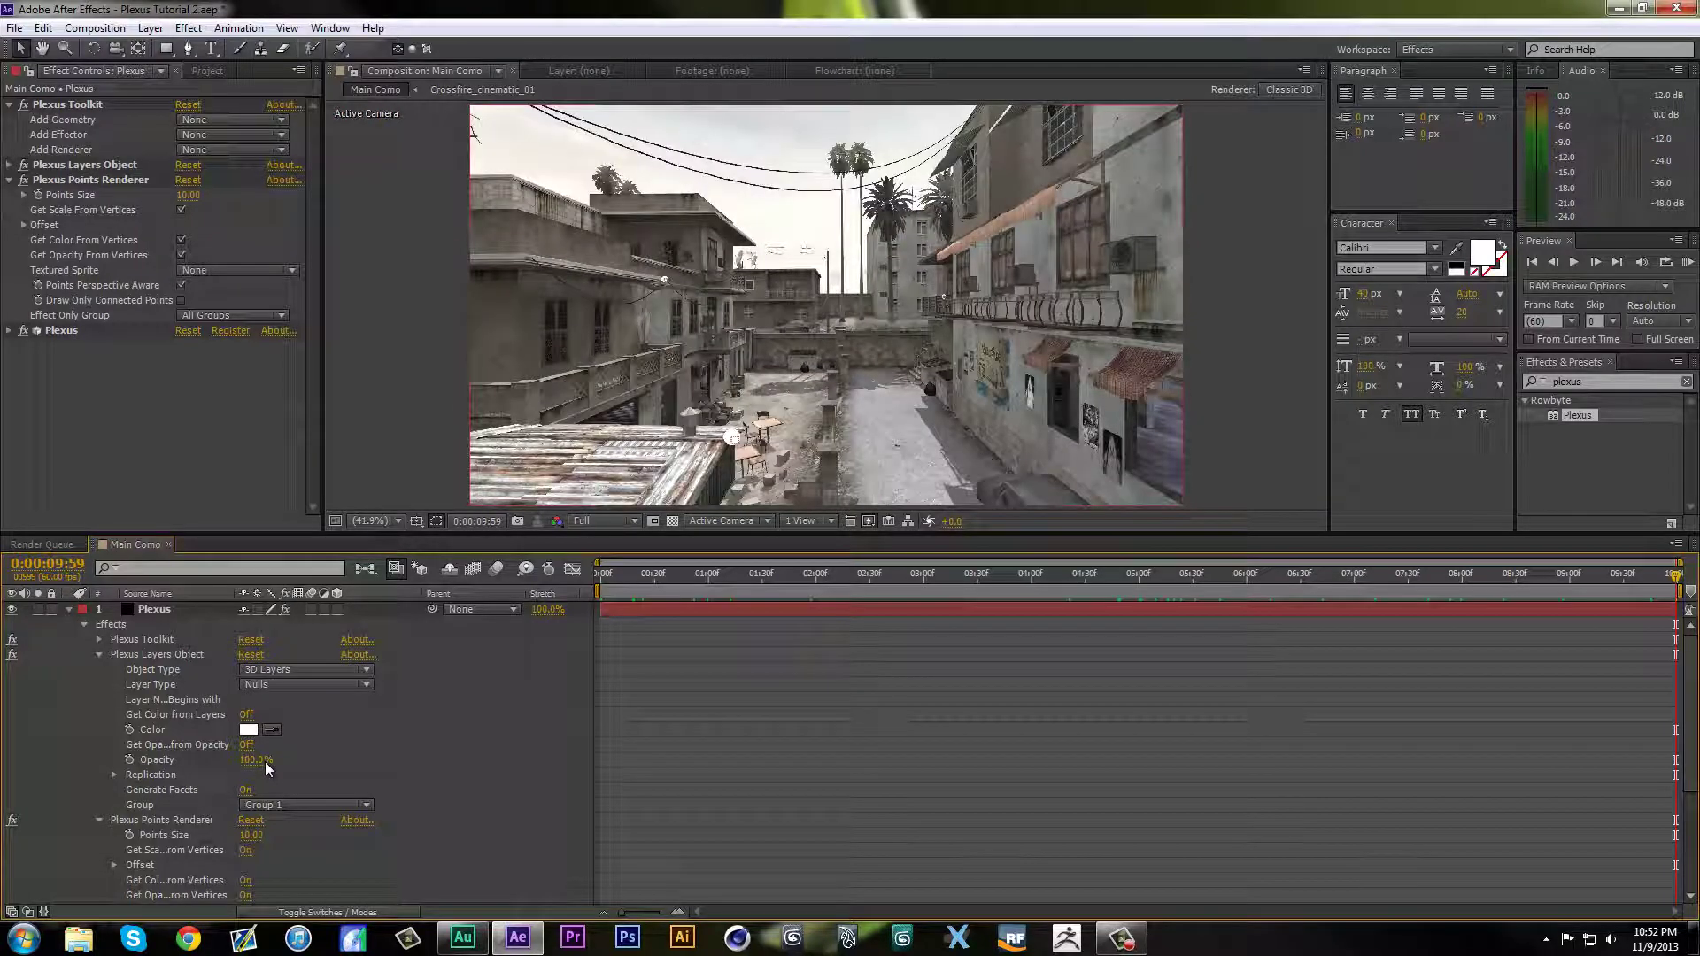
{"action": "key", "text": "u"}
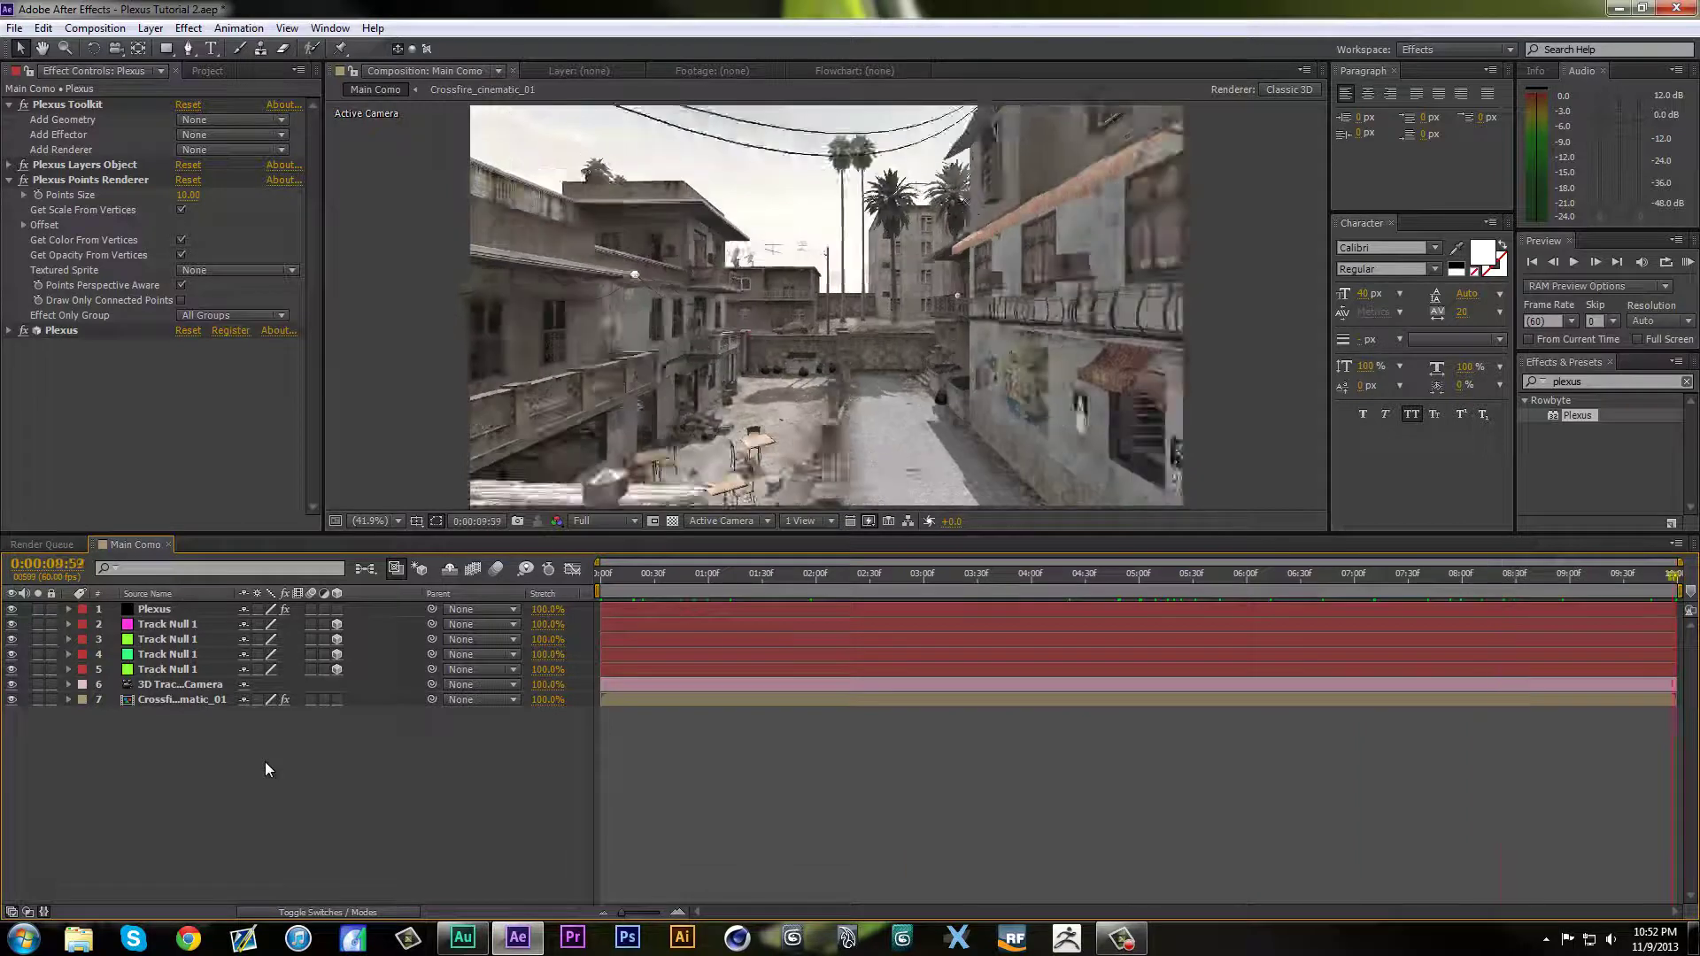
Step: Collapse the Points Renderer settings, add a Beams renderer to the Plexus effect and preview the connecting beams
{"action": "left_click", "coordinate": [9, 180]}
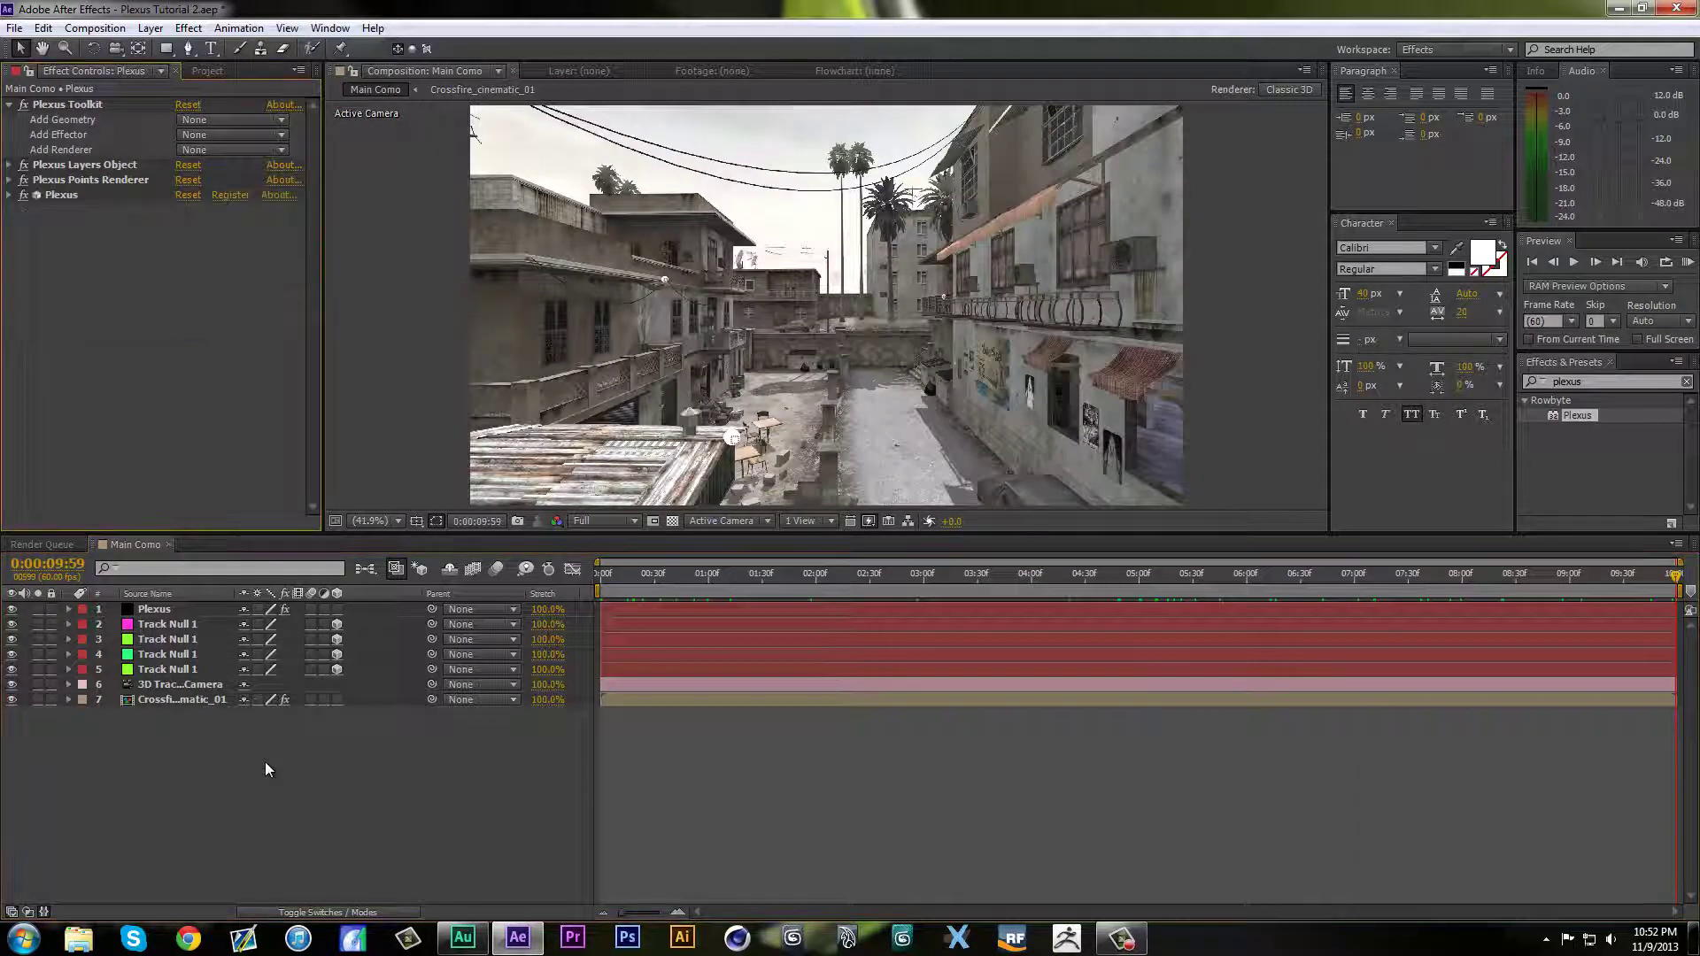
{"action": "left_click", "coordinate": [9, 105]}
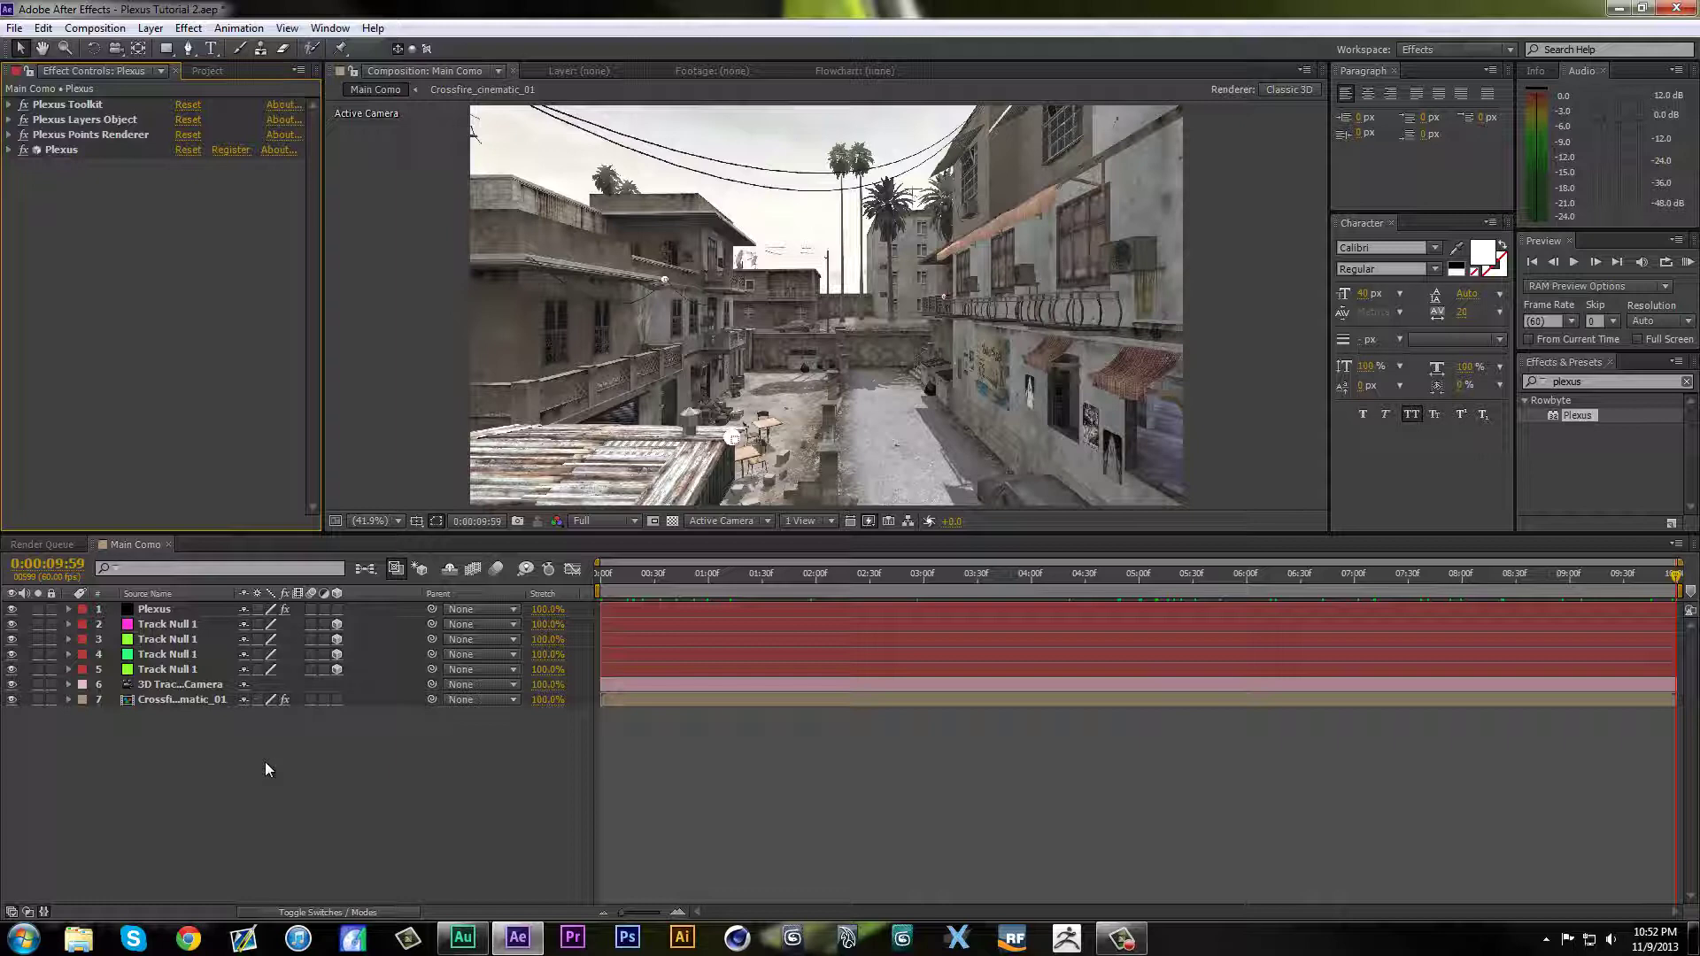
{"action": "left_click", "coordinate": [9, 105]}
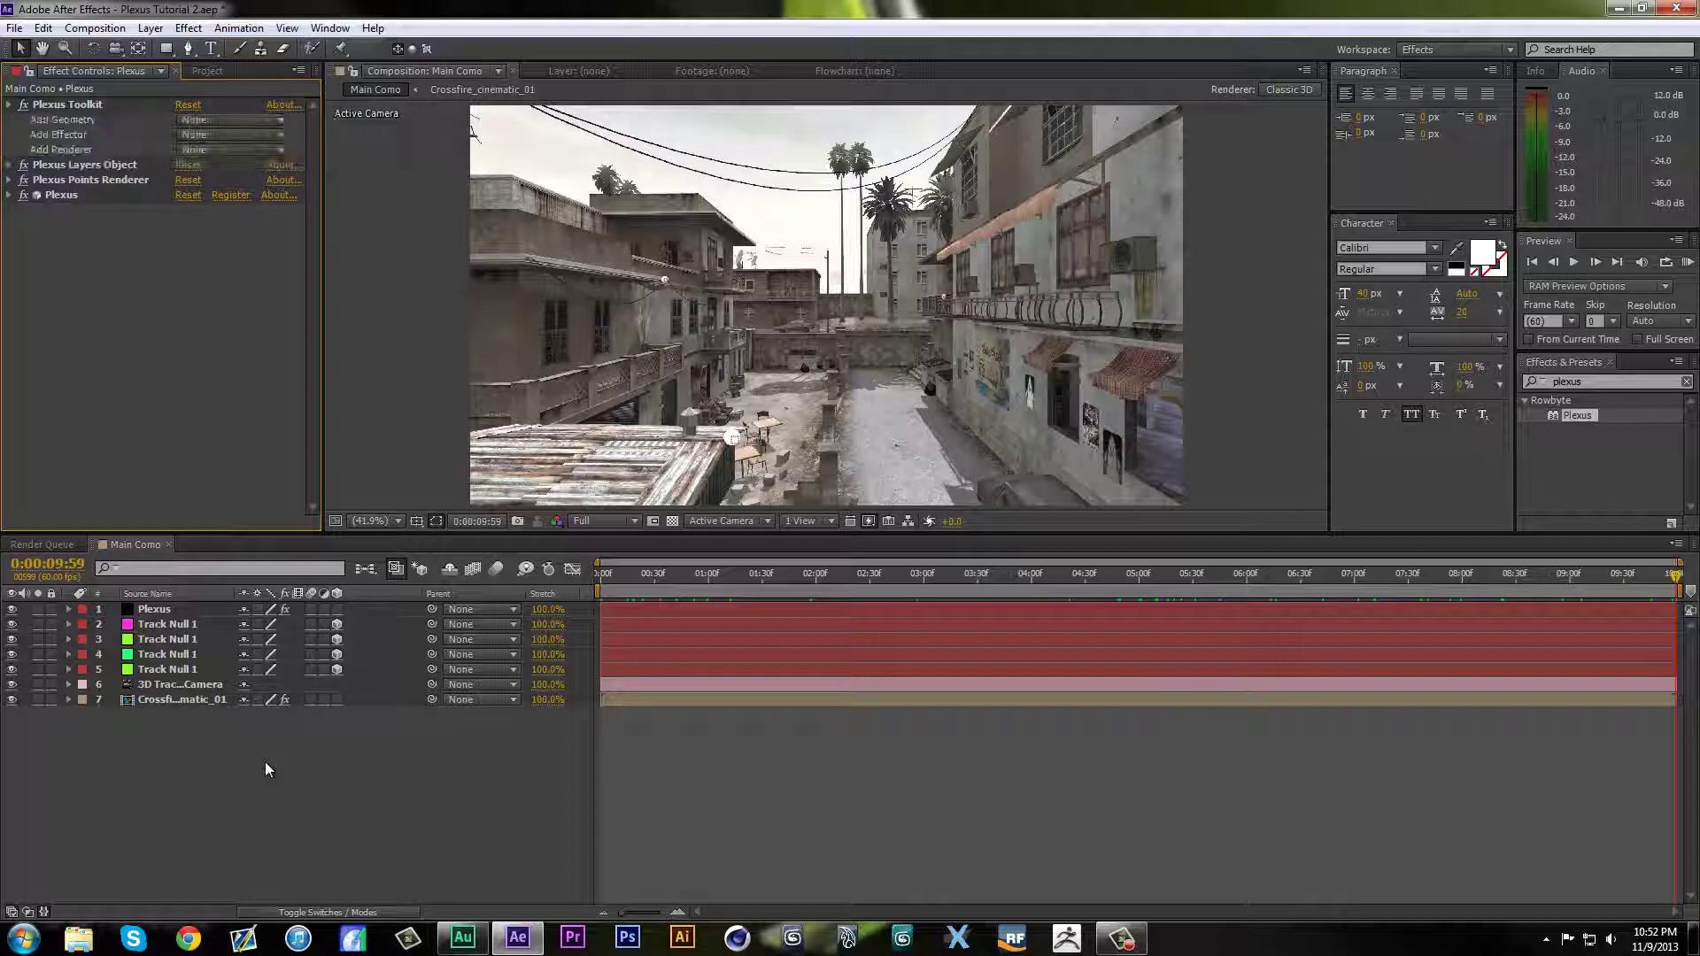
{"action": "left_click", "coordinate": [68, 104]}
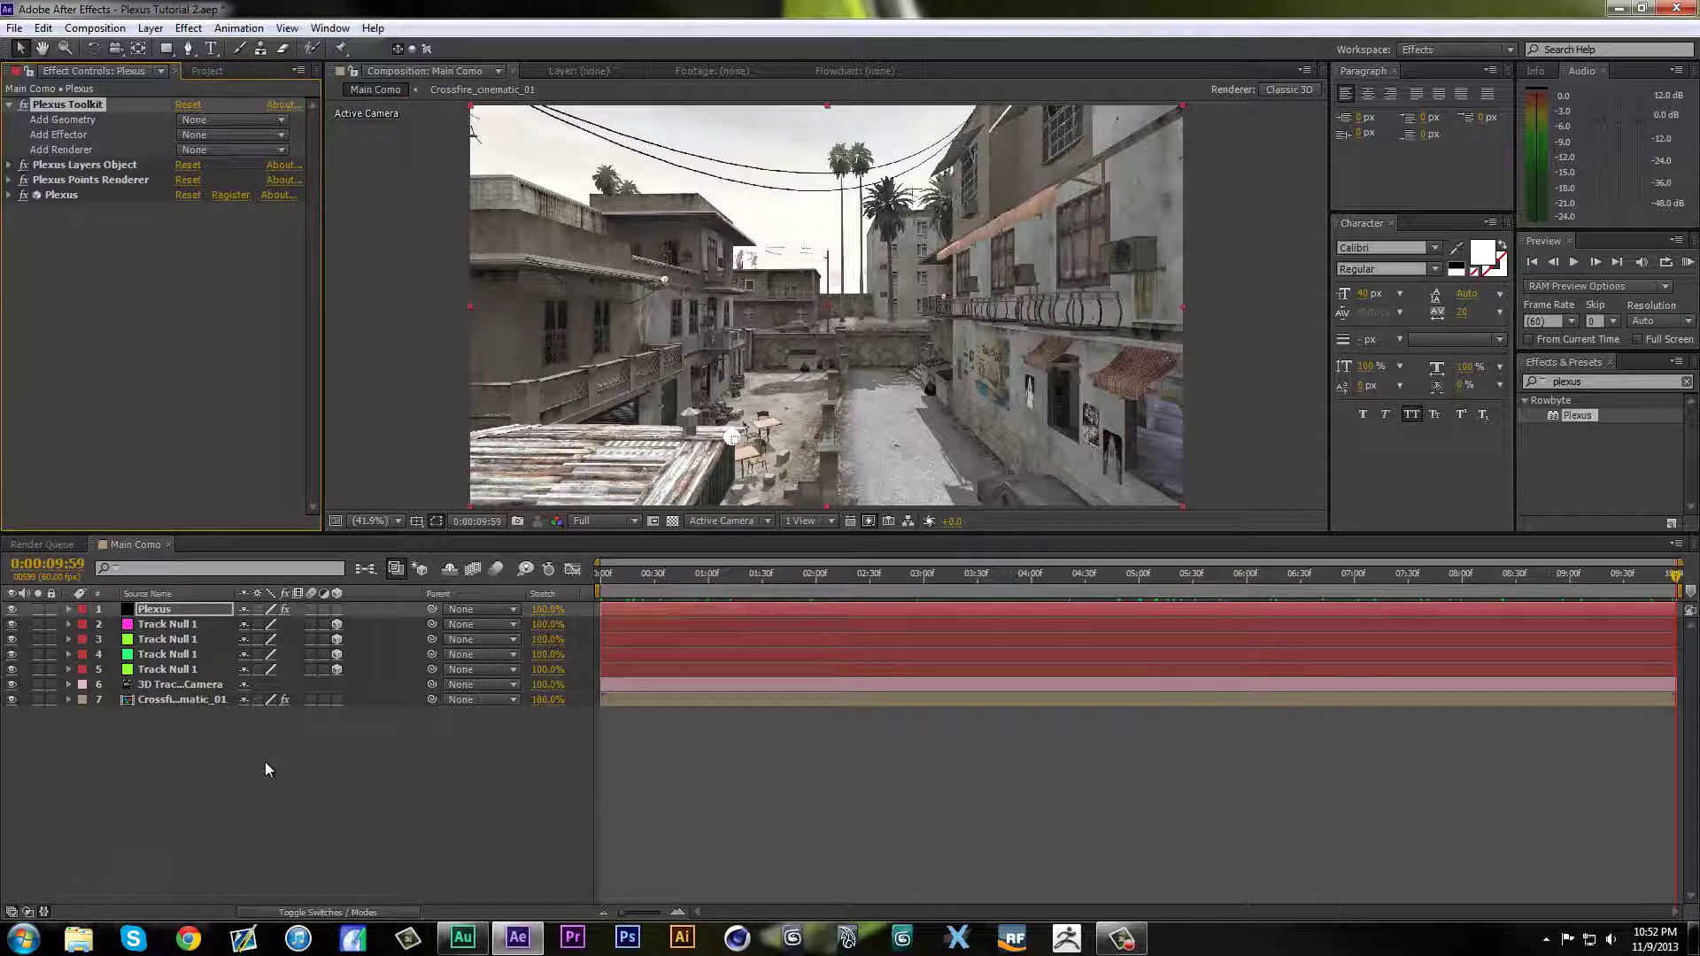
{"action": "left_click", "coordinate": [232, 150]}
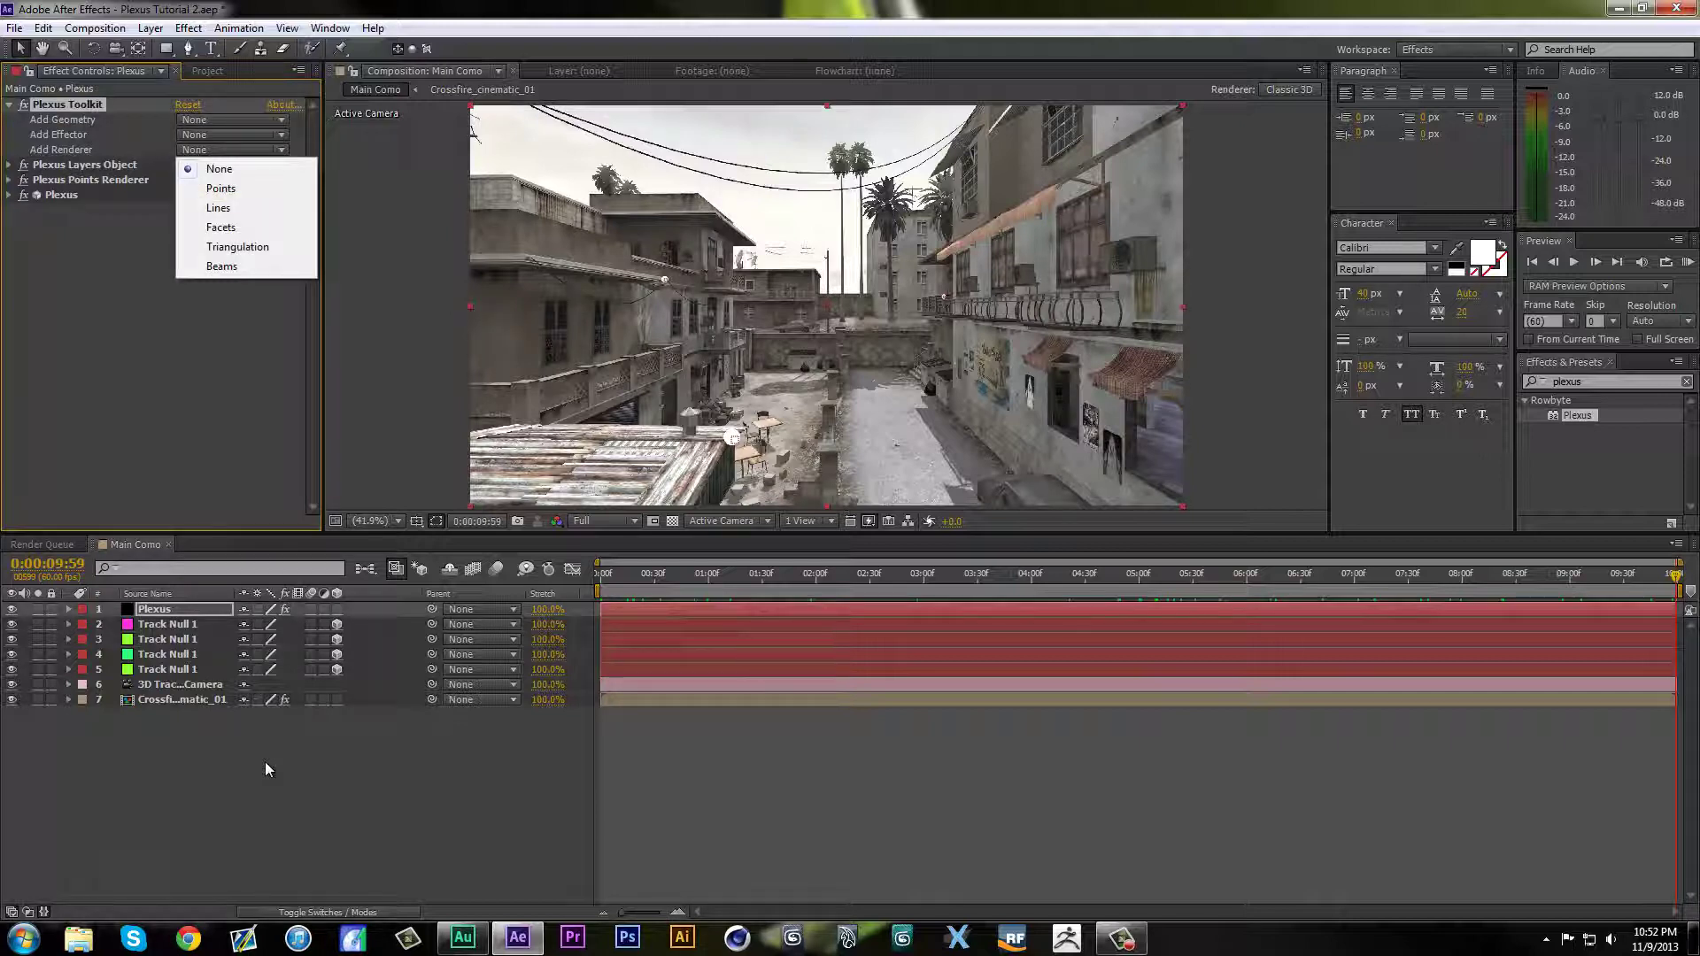
{"action": "key", "text": "Down"}
{"action": "key", "text": "Down"}
{"action": "key", "text": "Down"}
{"action": "key", "text": "Down"}
{"action": "key", "text": "Down"}
{"action": "key", "text": "Return"}
{"action": "key", "text": "e"}
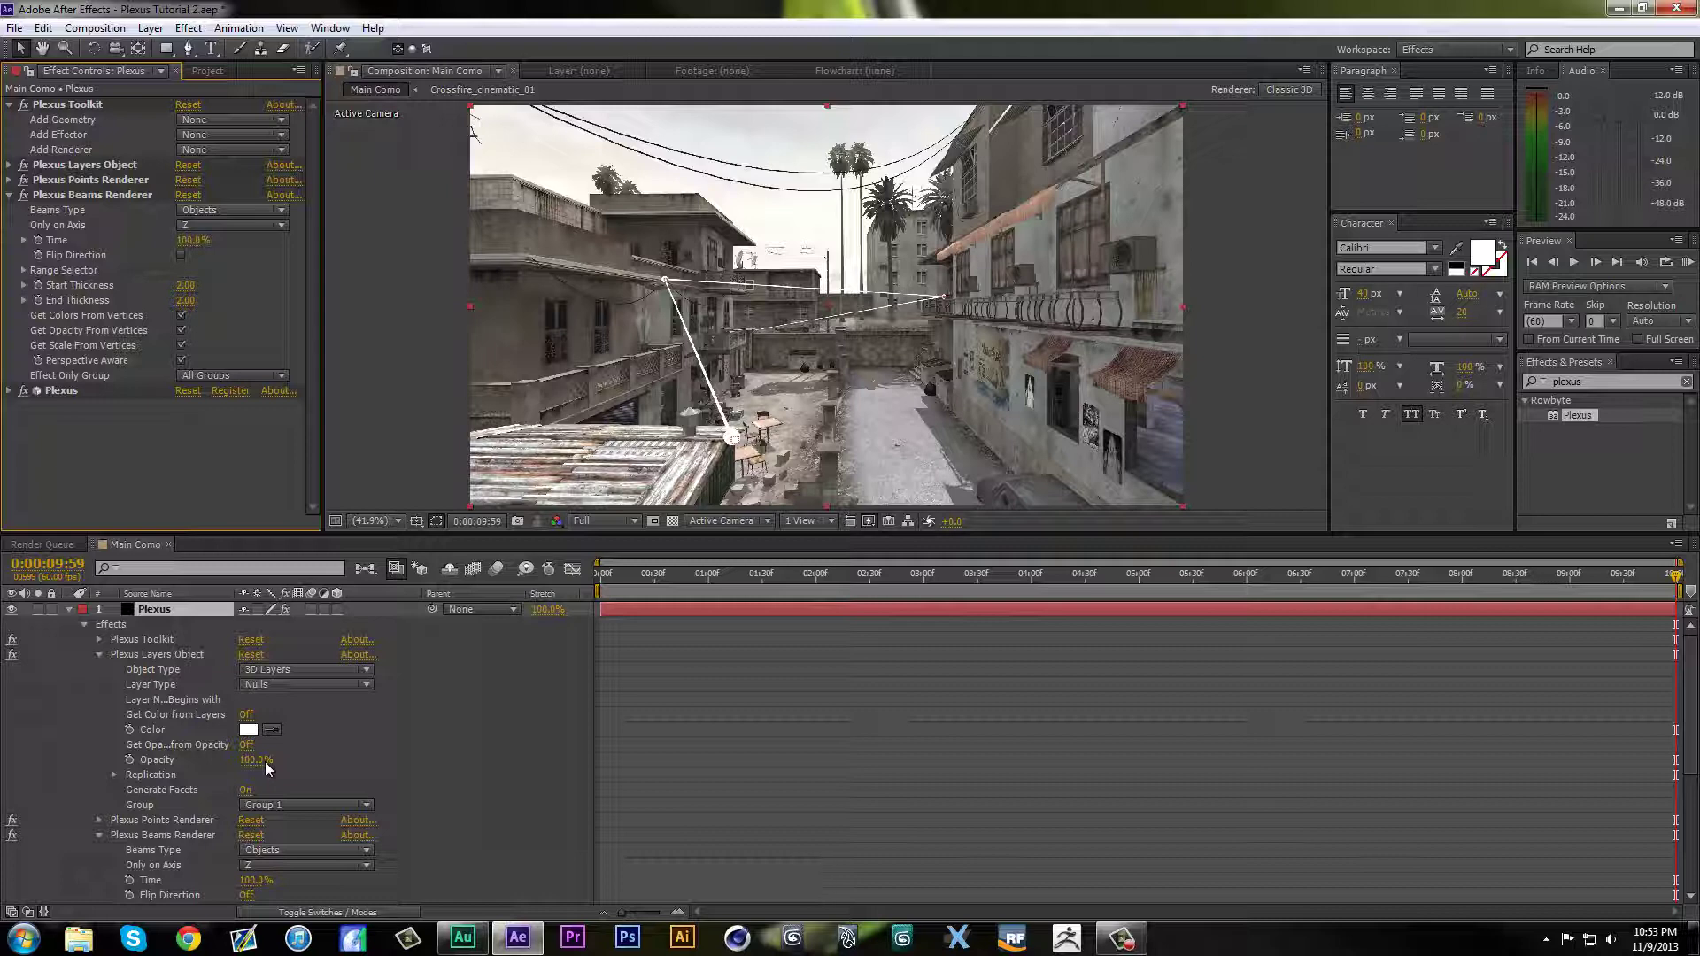
{"action": "key", "text": "space"}
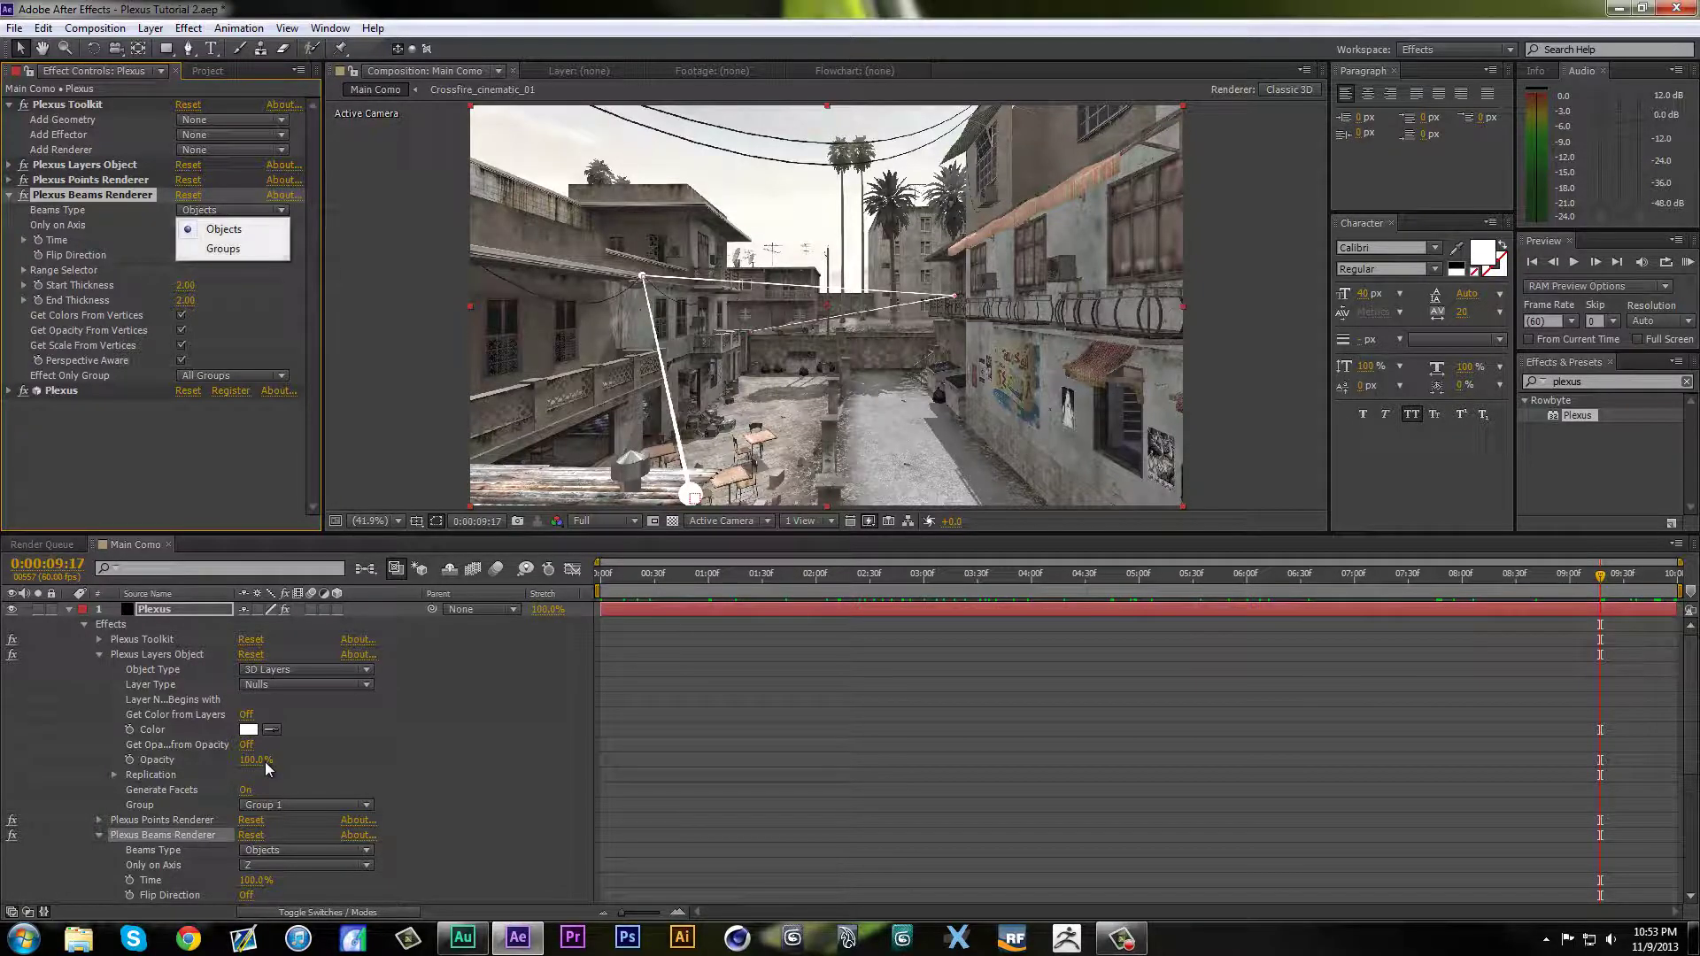
Step: Keep Beams Type at Objects, try the other Only on Axis options of the Beams Renderer, and restore Z
{"action": "key", "text": "Escape"}
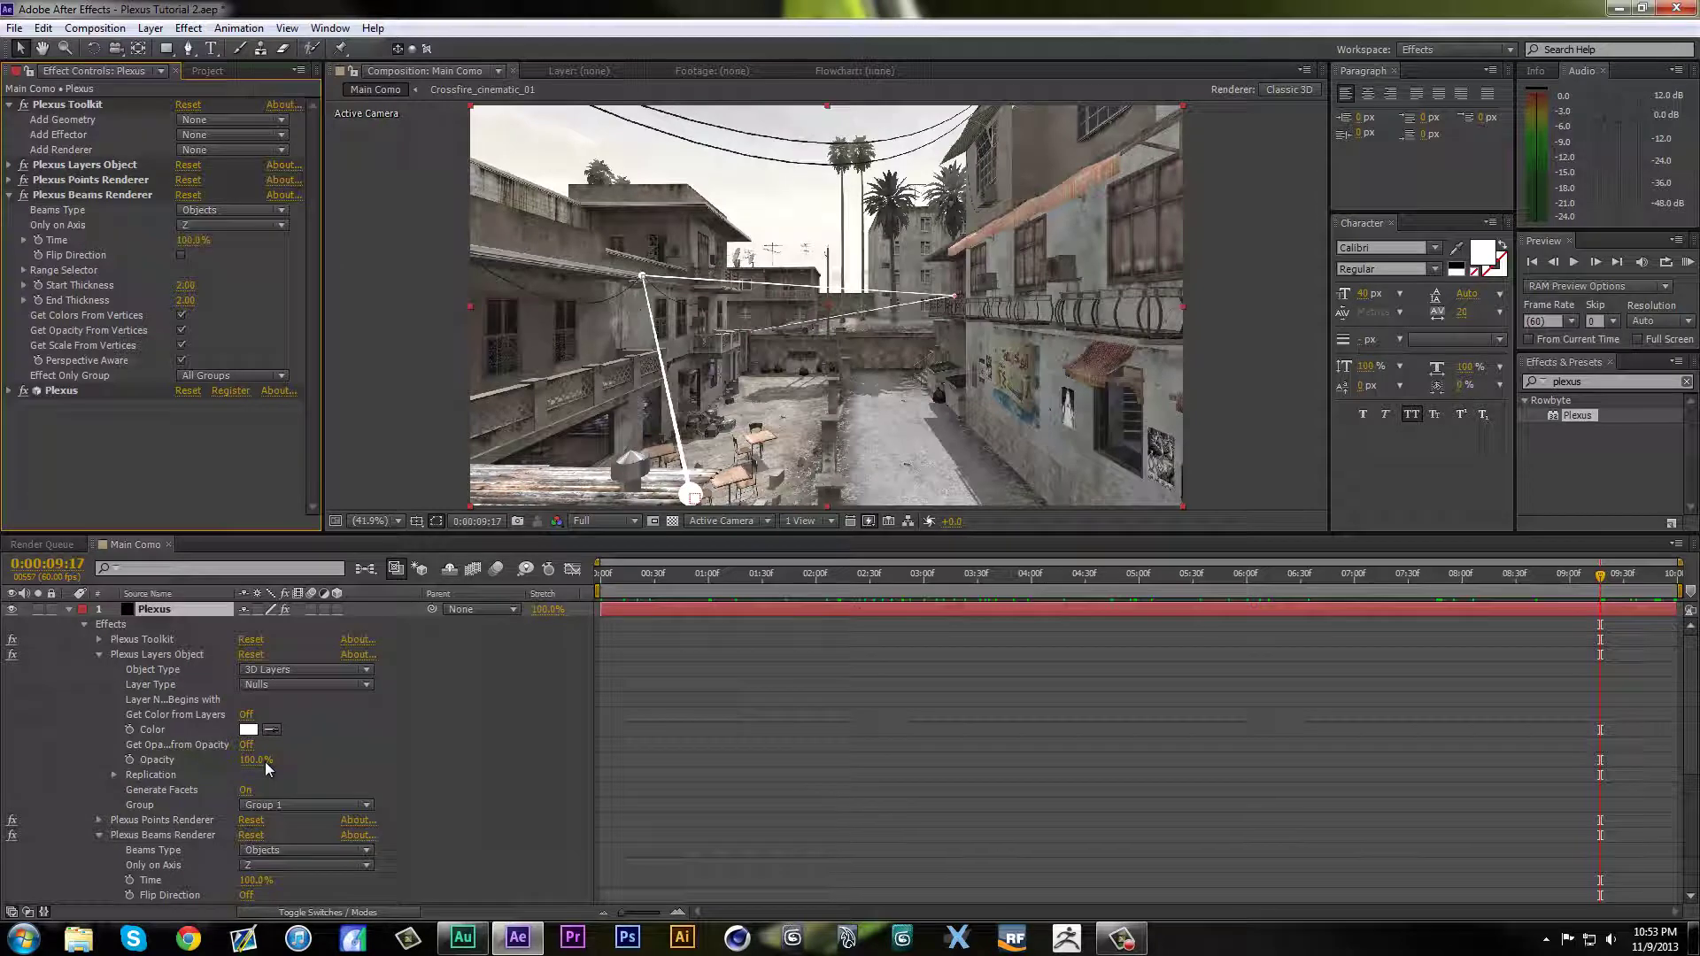
{"action": "left_click", "coordinate": [232, 225]}
{"action": "left_click", "coordinate": [212, 276]}
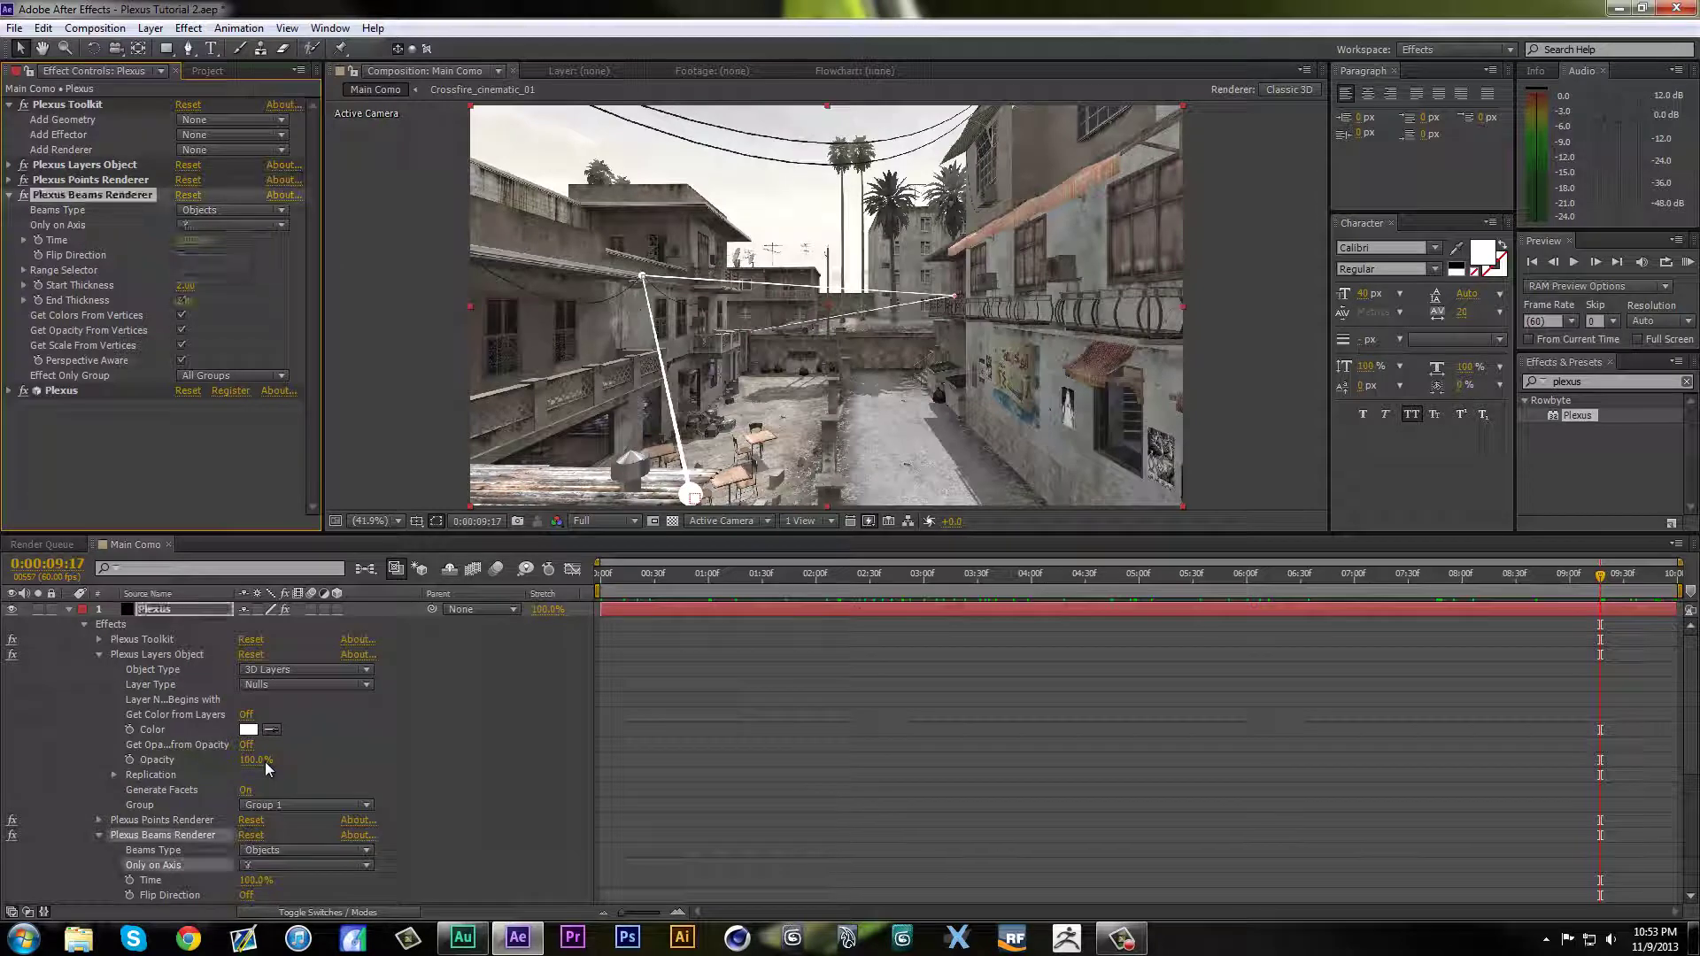
{"action": "left_click", "coordinate": [232, 225]}
{"action": "left_click", "coordinate": [212, 244]}
{"action": "left_click", "coordinate": [232, 225]}
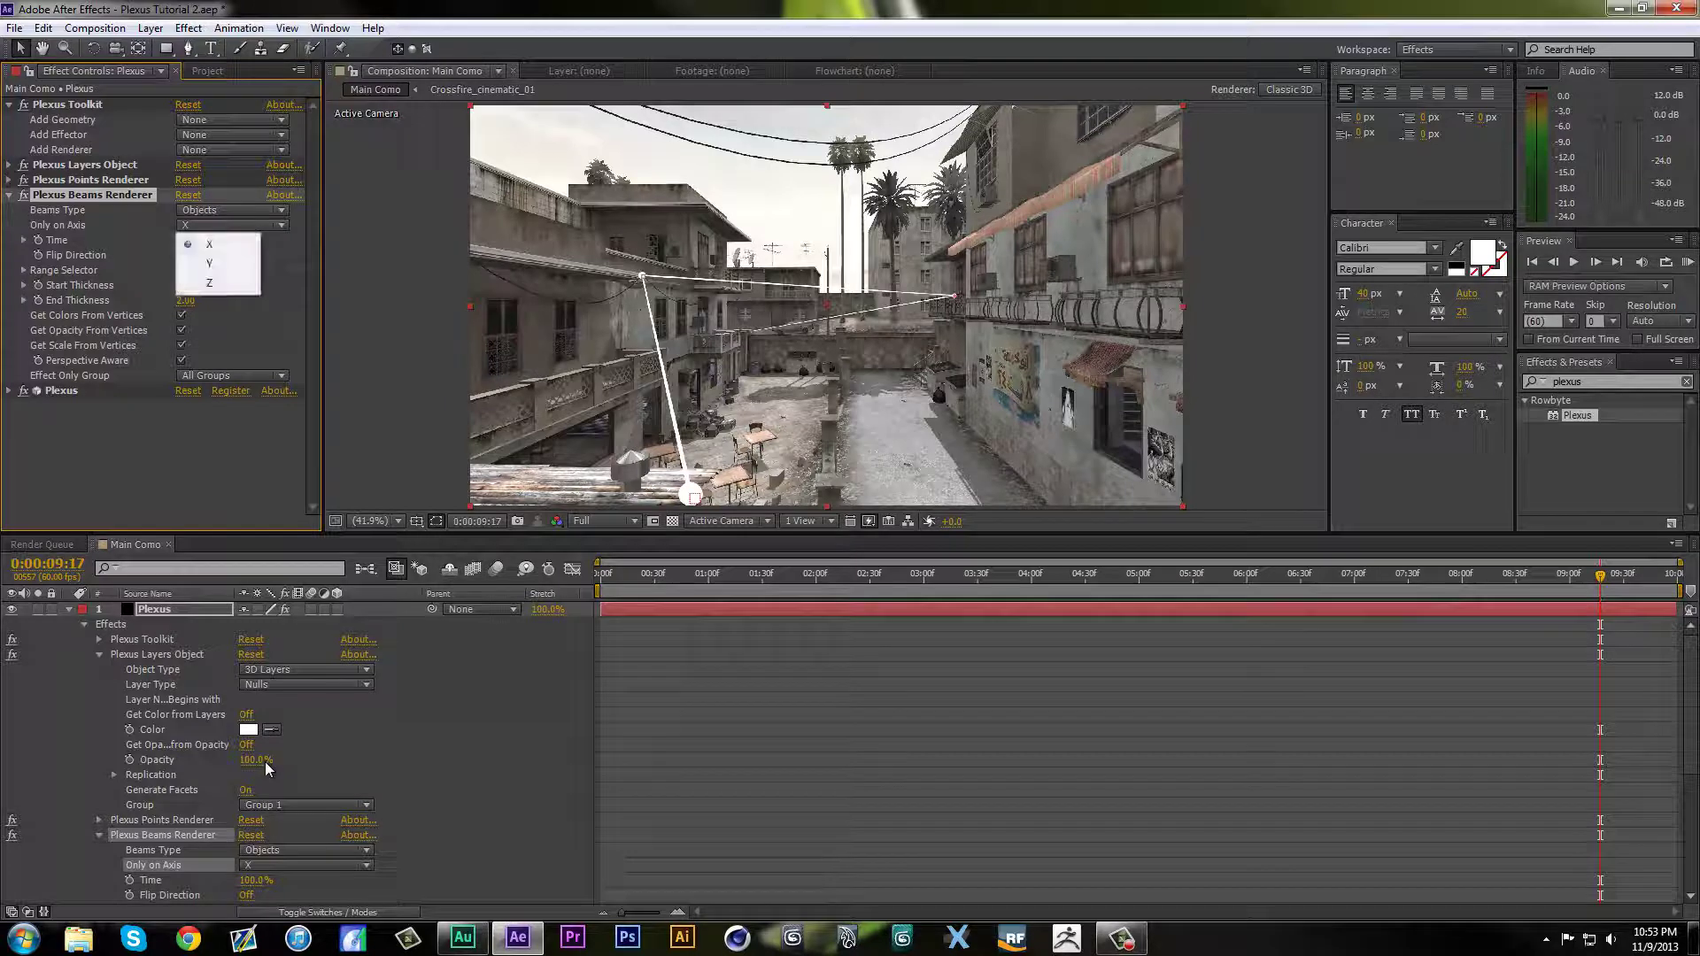
{"action": "left_click", "coordinate": [210, 283]}
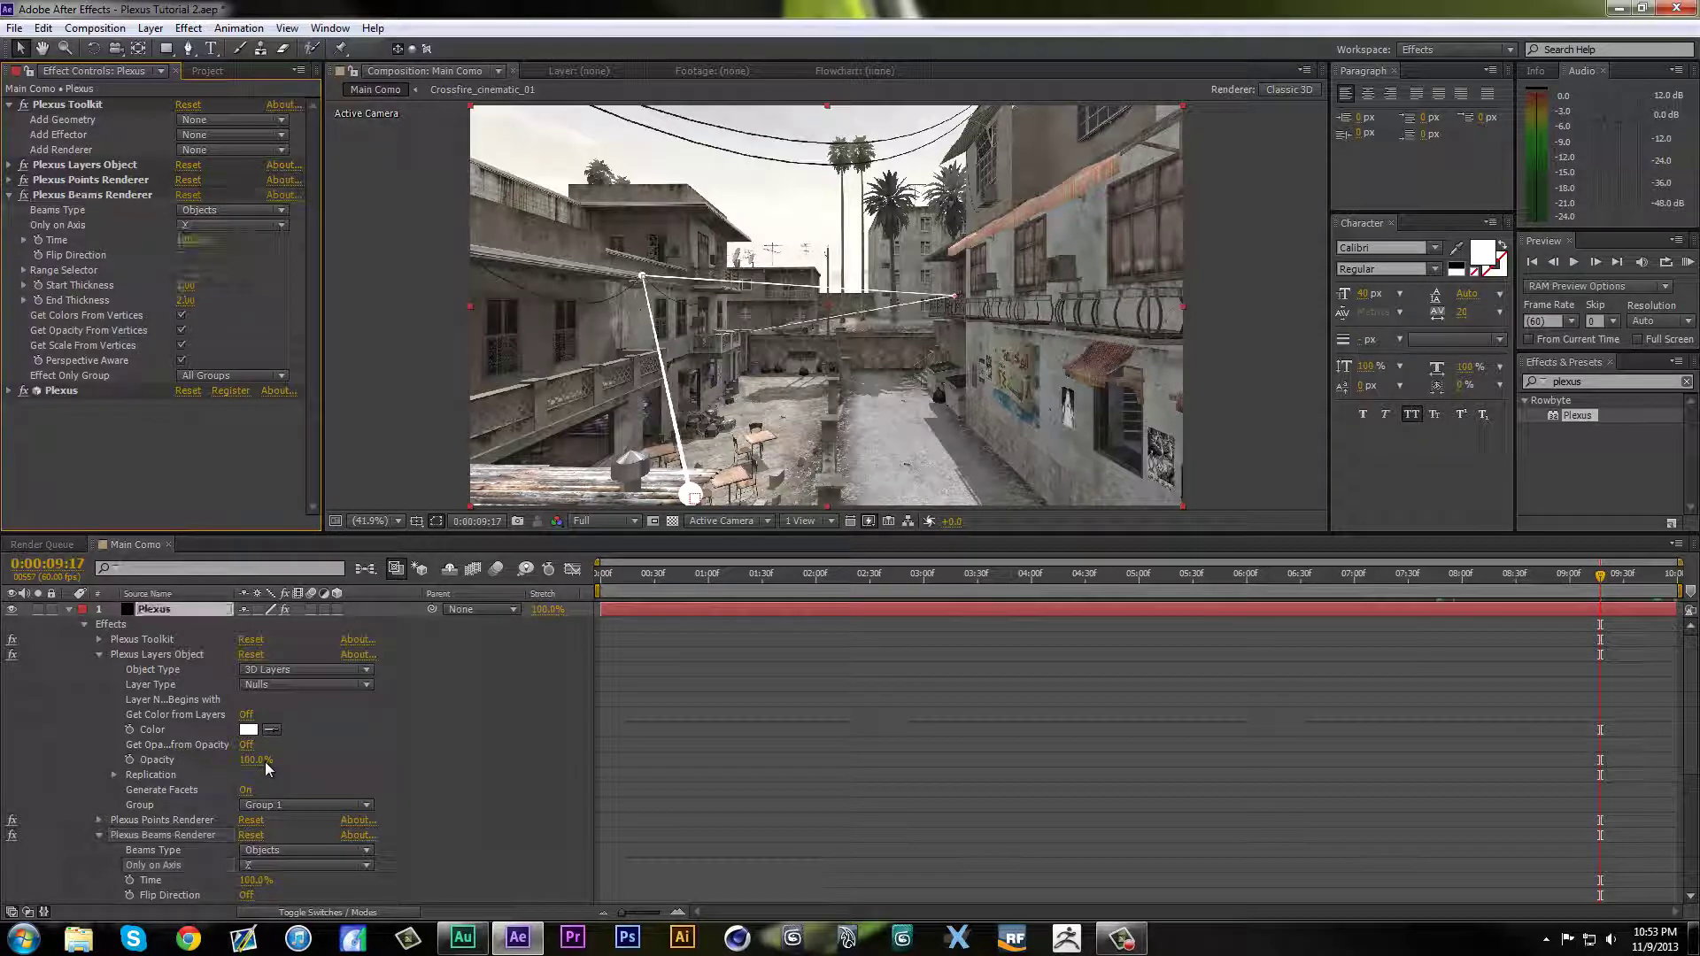
Step: Try animating the Beams Renderer's Time by enabling keyframes at the first frame and setting it to 50%
{"action": "left_click_drag", "start_coordinate": [193, 240], "coordinate": [111, 240]}
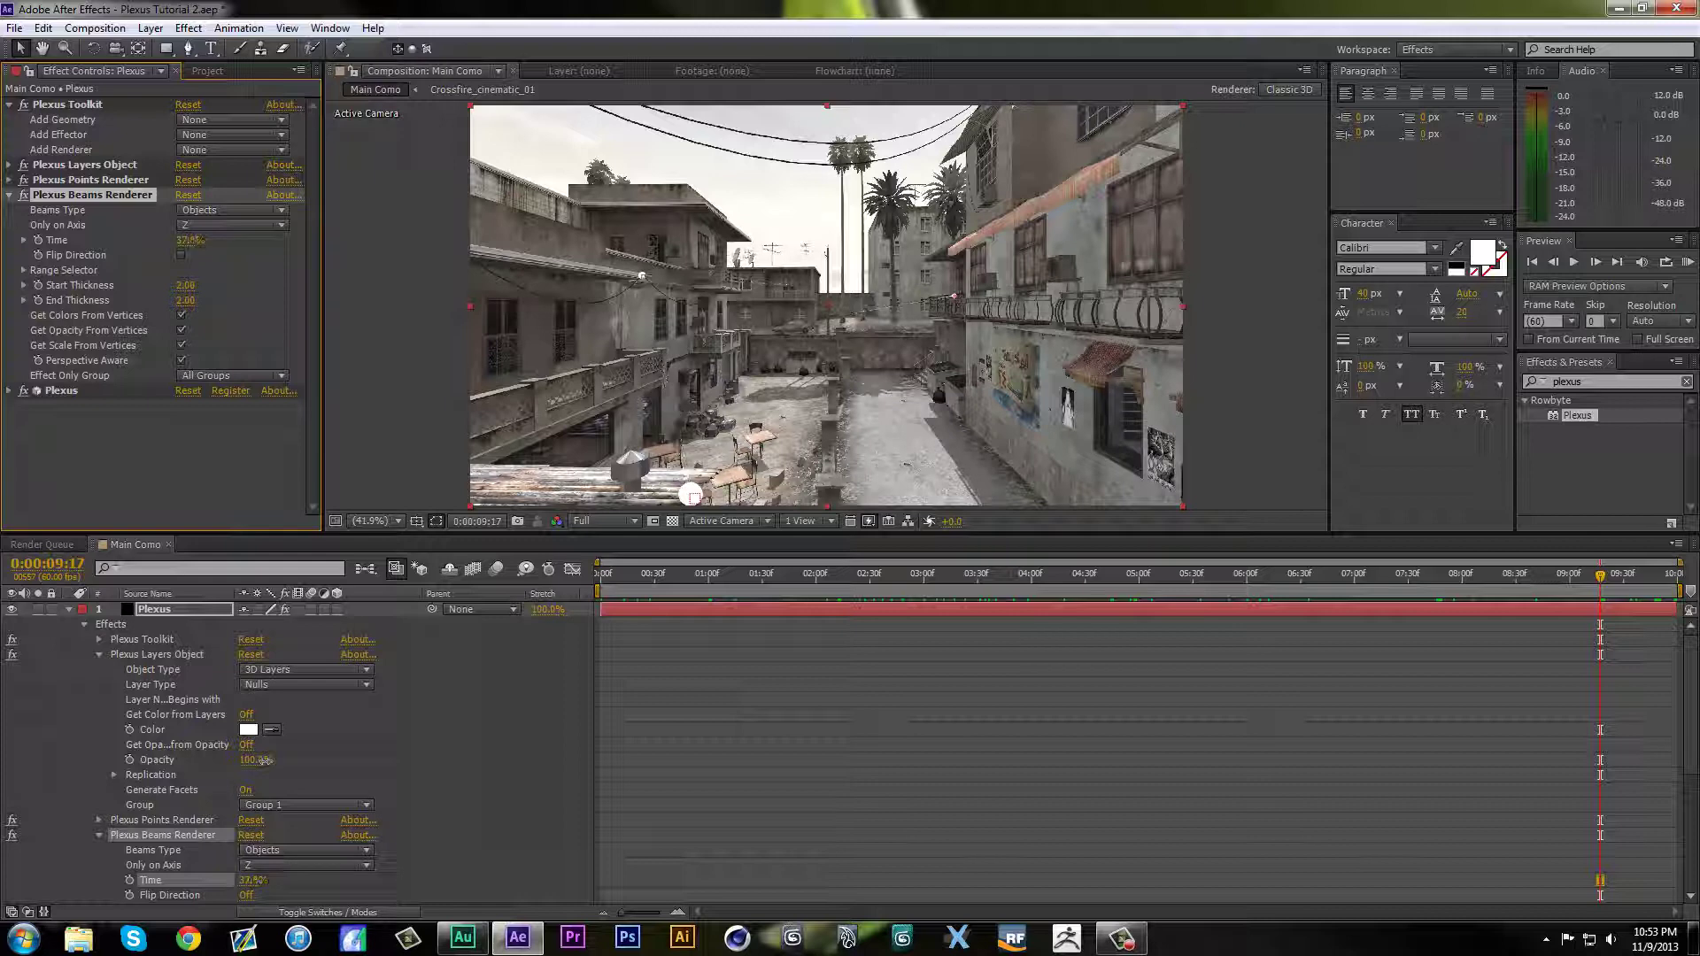
{"action": "mouse_move", "coordinate": [602, 575]}
{"action": "left_mouse_down"}
{"action": "mouse_move", "coordinate": [636, 575]}
{"action": "mouse_move", "coordinate": [601, 575]}
{"action": "left_mouse_up"}
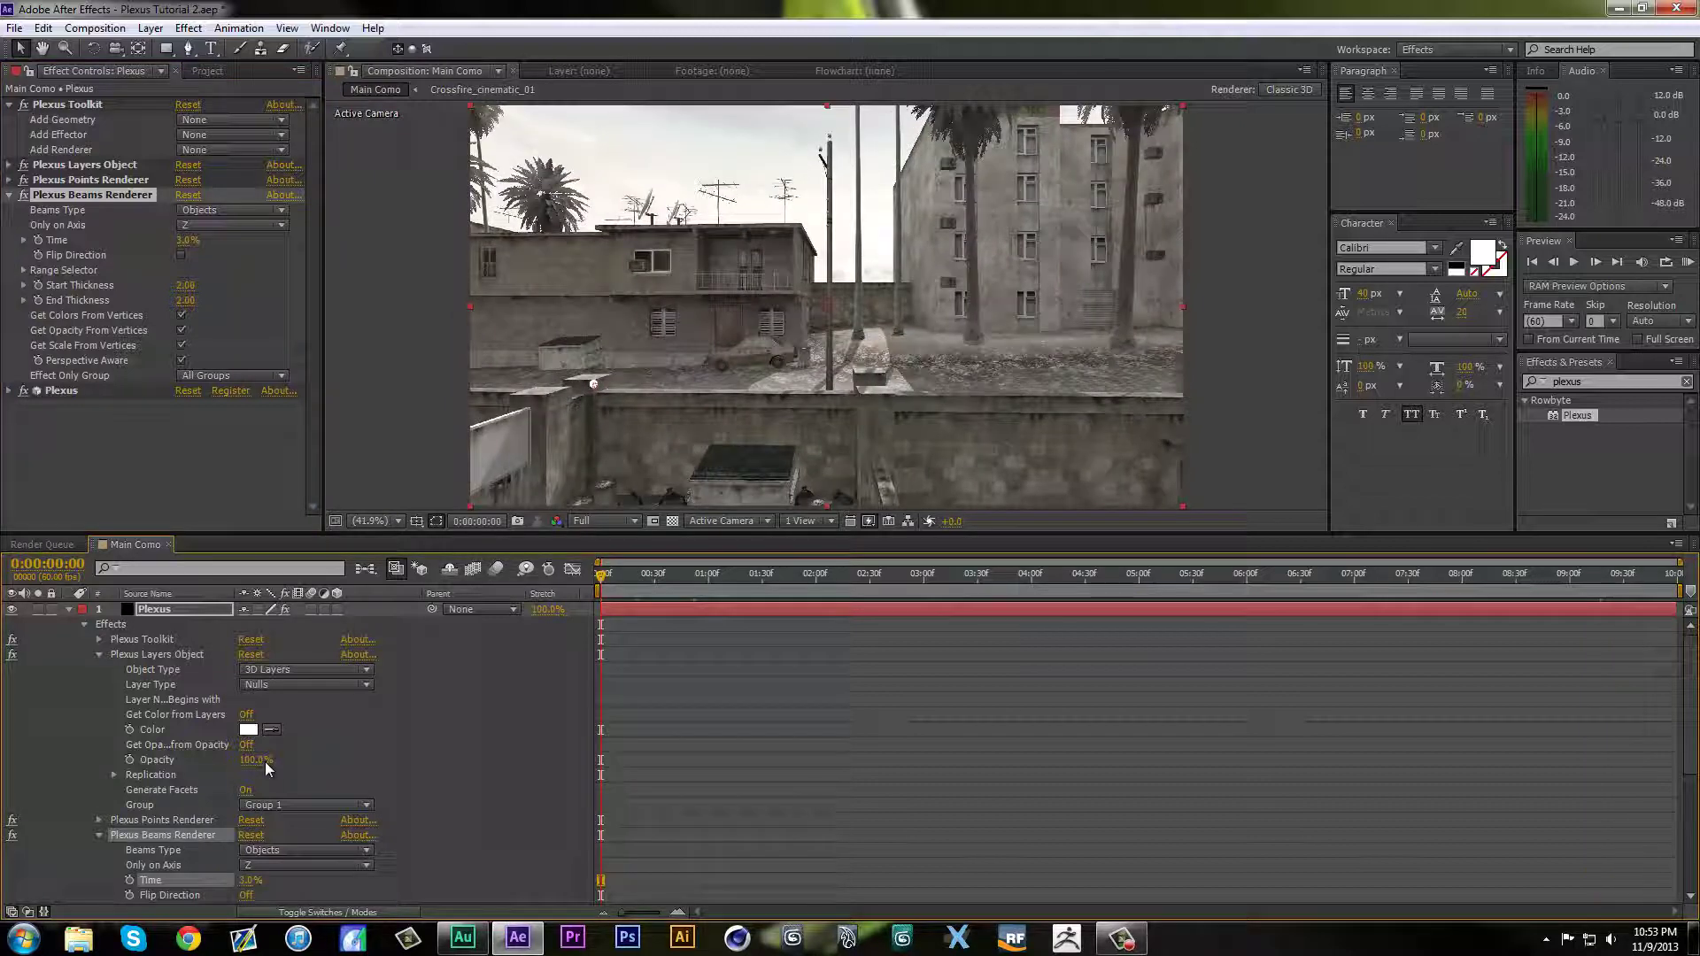
{"action": "left_click", "coordinate": [38, 240]}
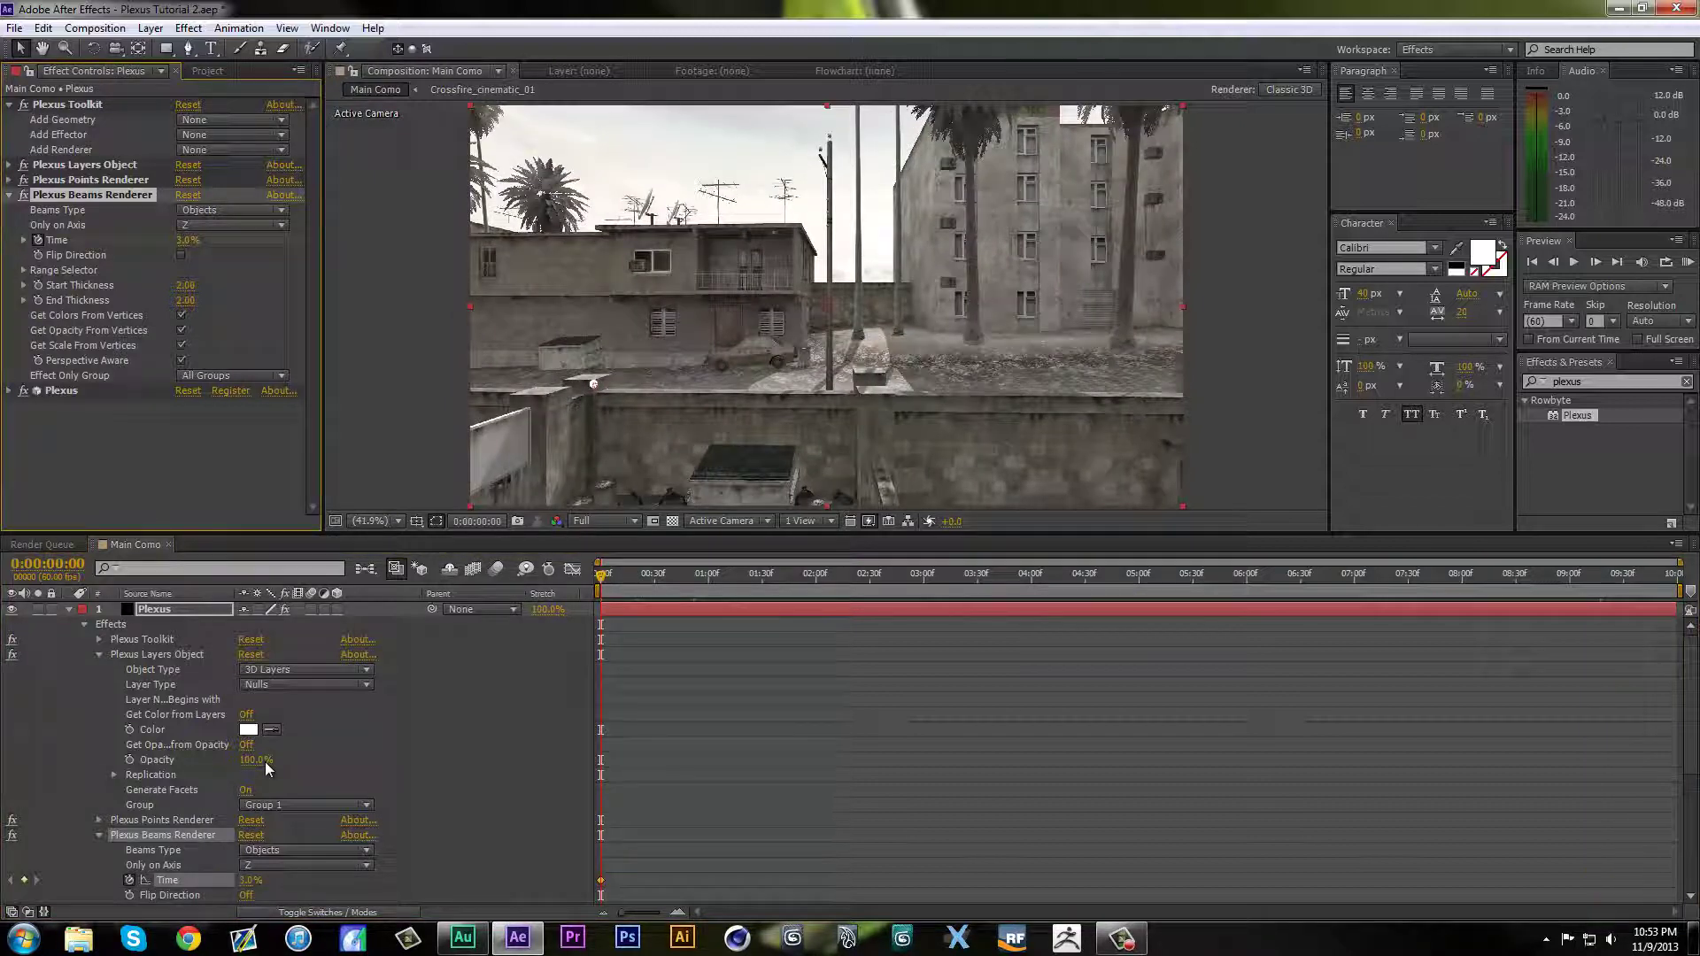
{"action": "left_click", "coordinate": [266, 764]}
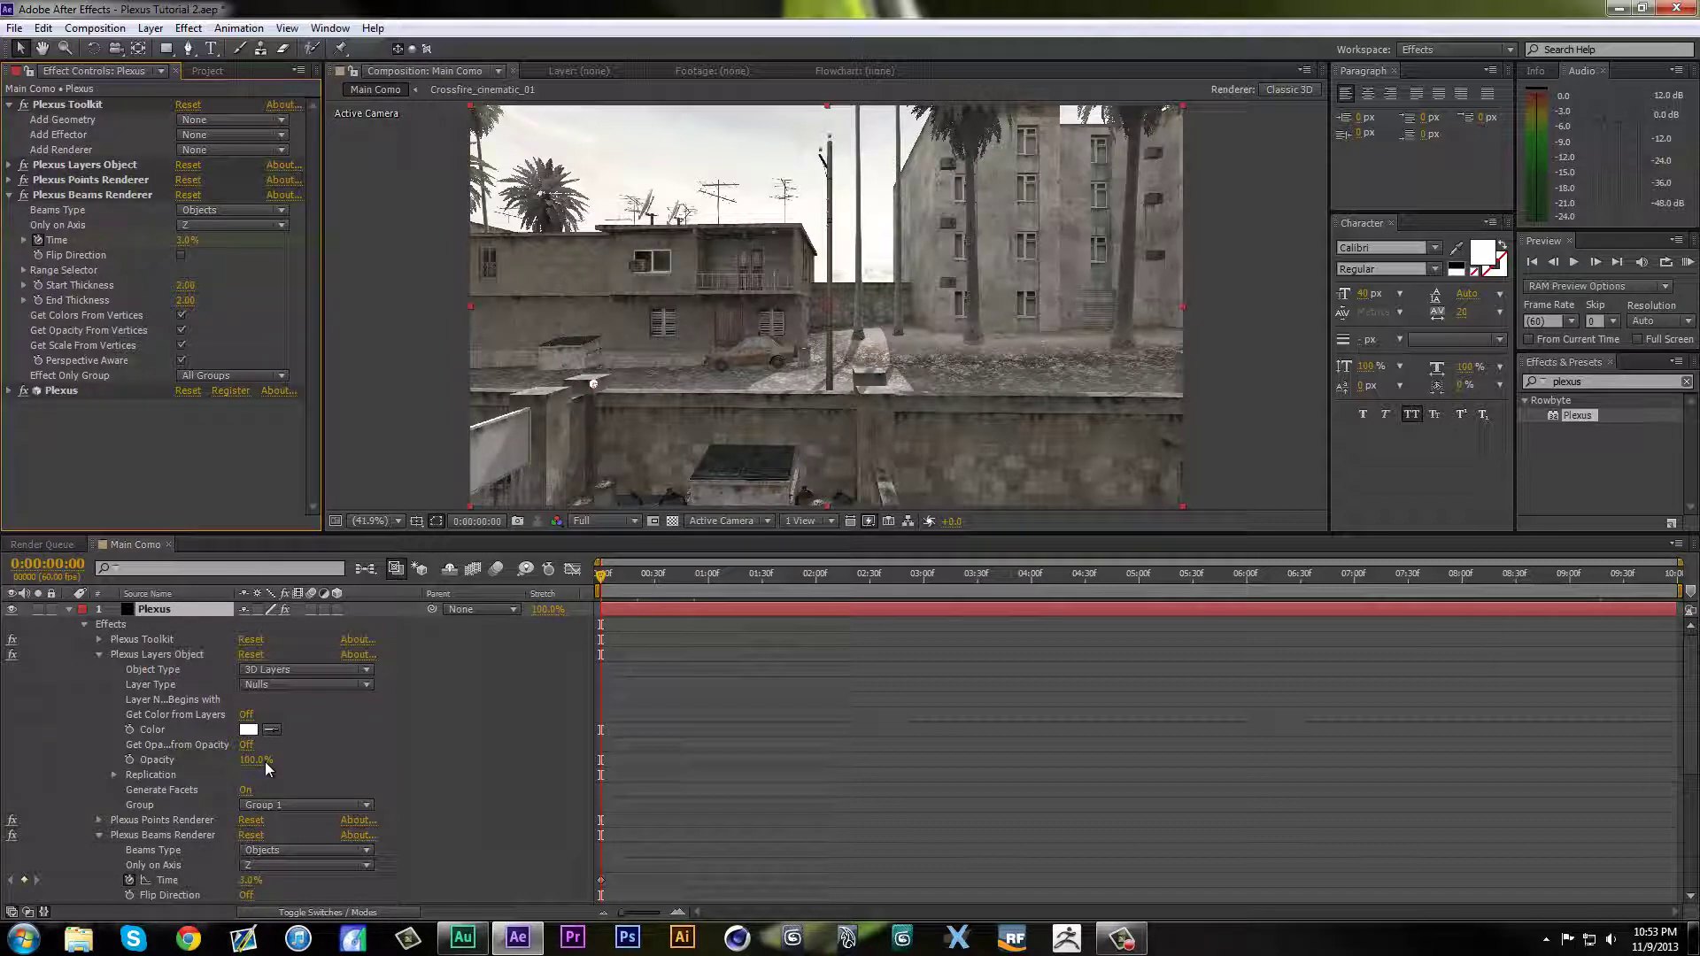
{"action": "left_click", "coordinate": [186, 240]}
{"action": "type", "text": "50"}
{"action": "key", "text": "Return"}
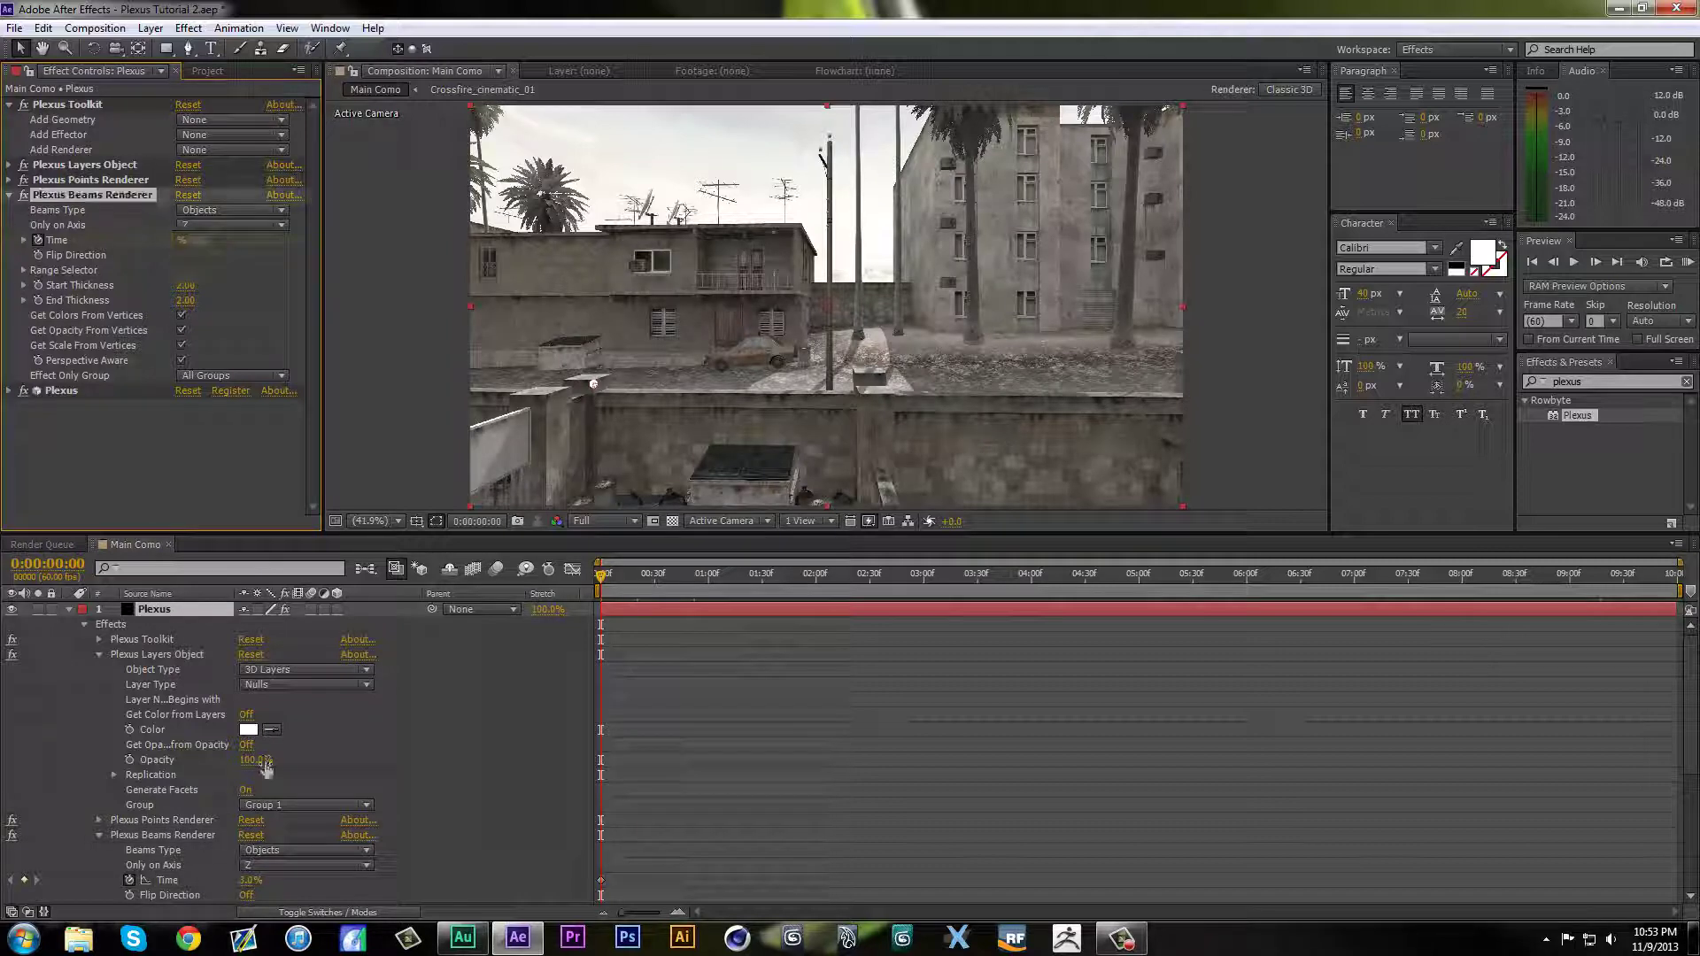
Step: Keyframe the Beams Renderer's Time at 100% at 0:00:04:45, preview the growing beams, and undo the Time animation
{"action": "key", "text": "space"}
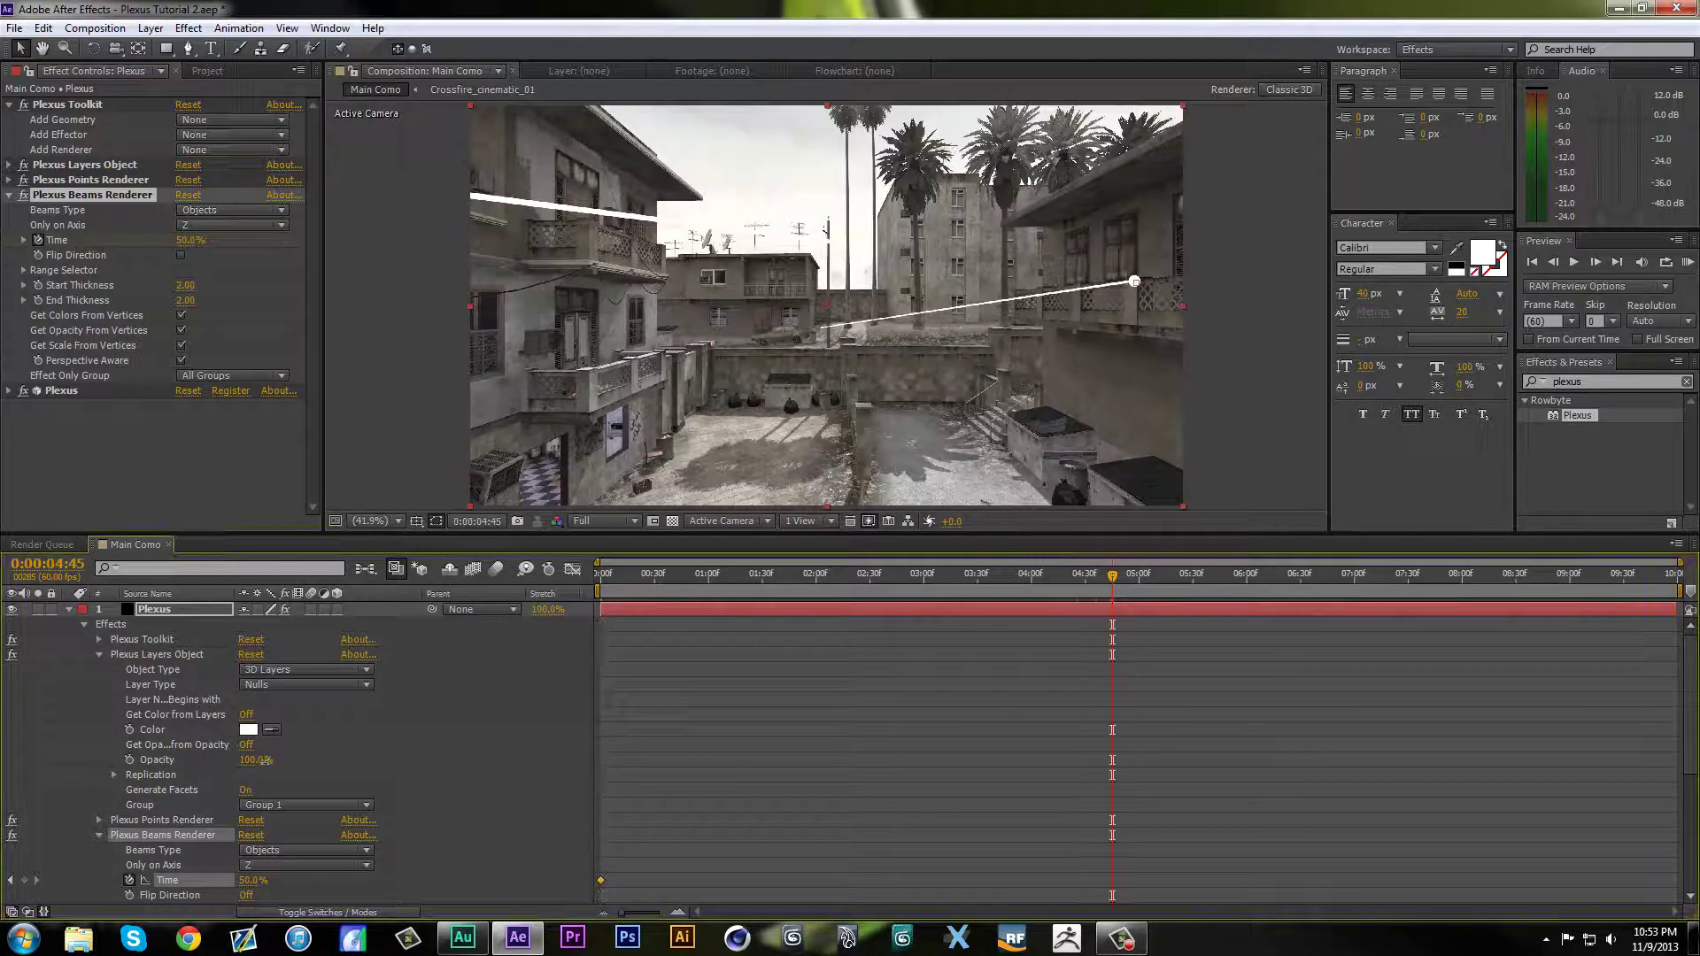
{"action": "left_click", "coordinate": [187, 240]}
{"action": "type", "text": "1100"}
{"action": "key", "text": "Return"}
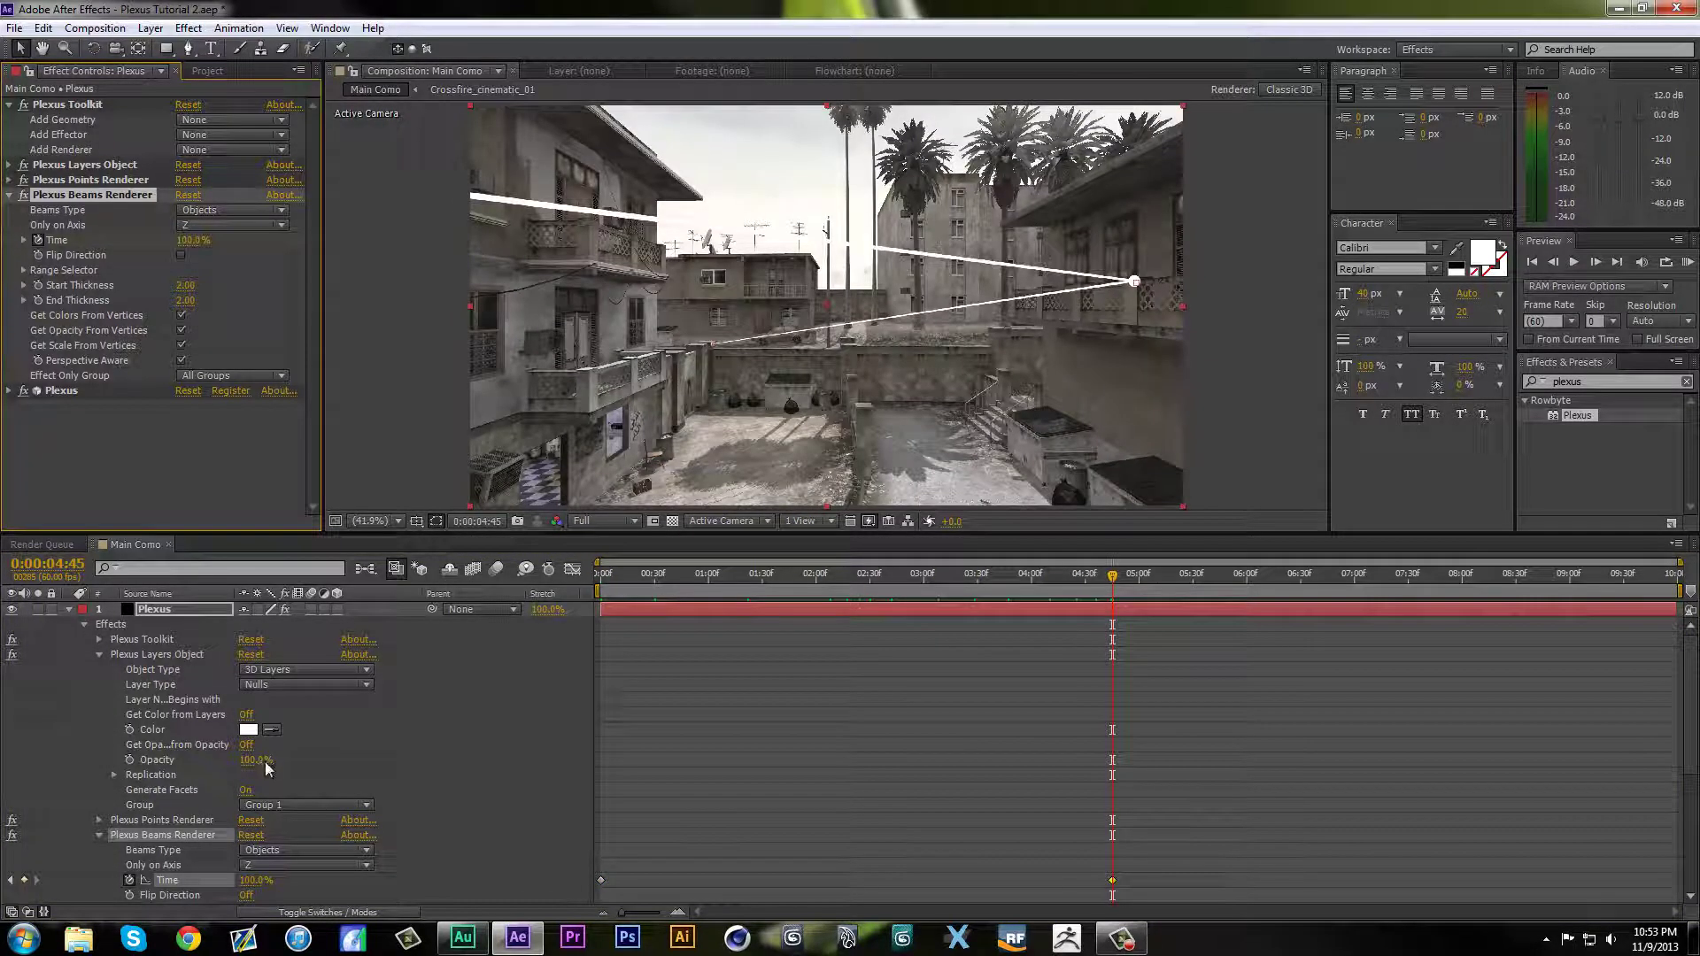
{"action": "key", "text": "Home"}
{"action": "key", "text": "space"}
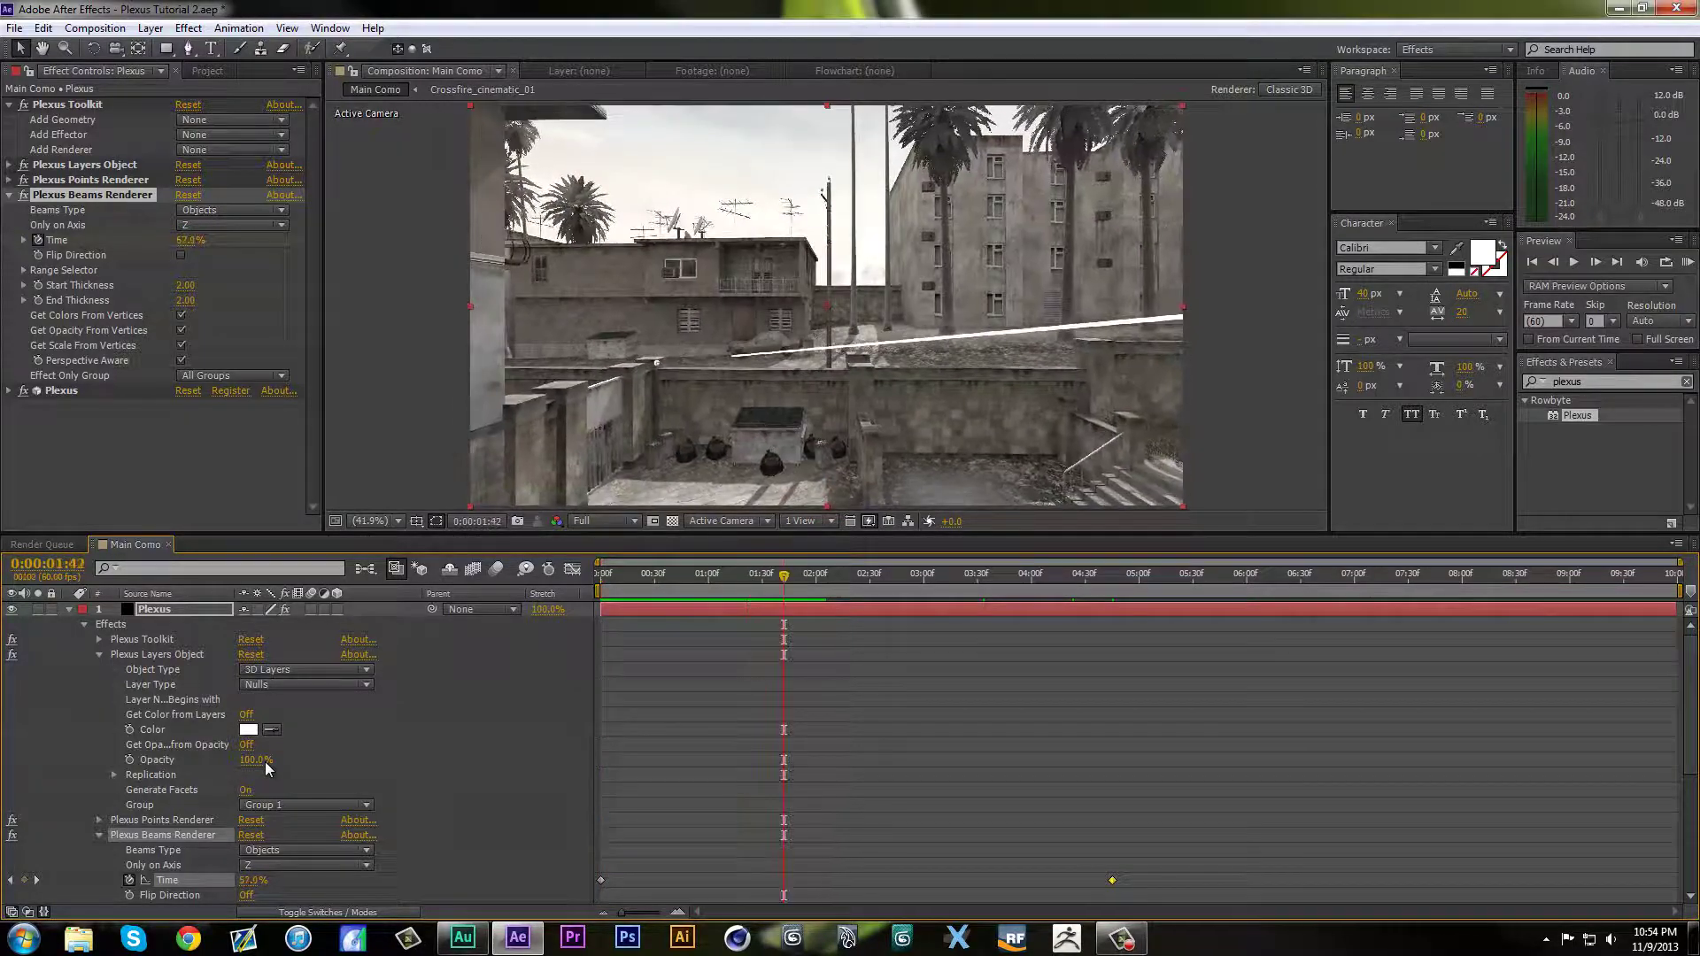
{"action": "key", "text": "ctrl+z"}
{"action": "key", "text": "ctrl+z"}
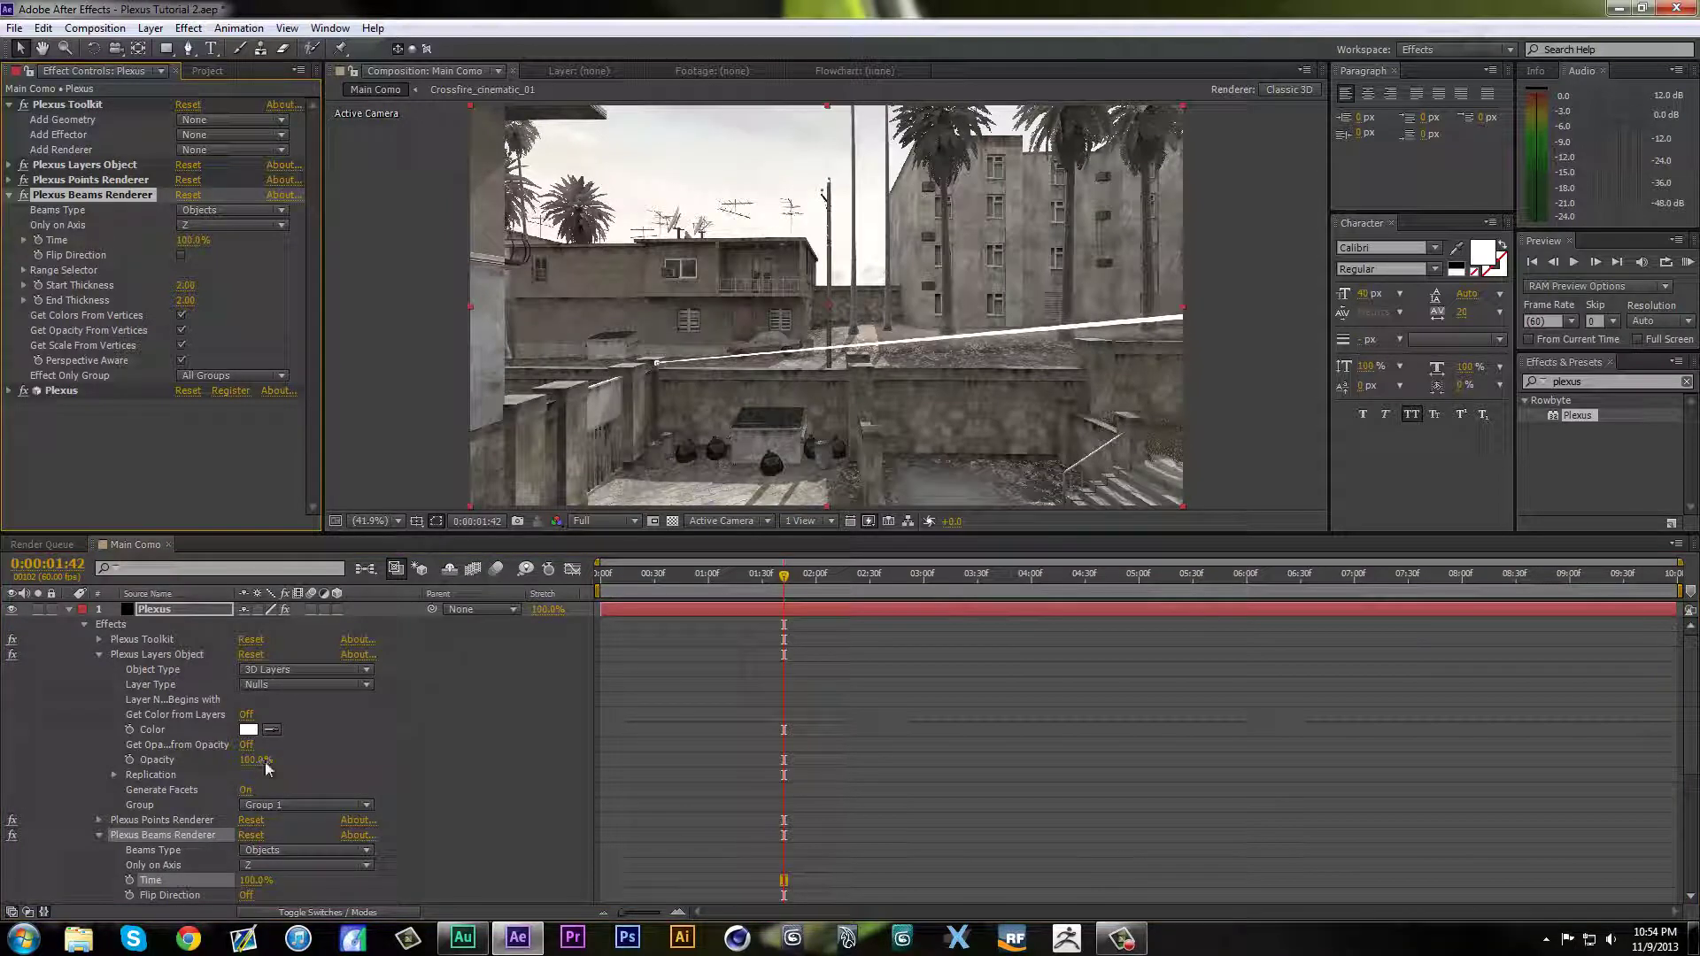
Step: Preview the full beams through the shot from the first frame, with the composition fitted to the viewer
{"action": "left_click_drag", "start_coordinate": [784, 576], "coordinate": [601, 576]}
{"action": "left_click", "coordinate": [377, 522]}
{"action": "left_click", "coordinate": [386, 666]}
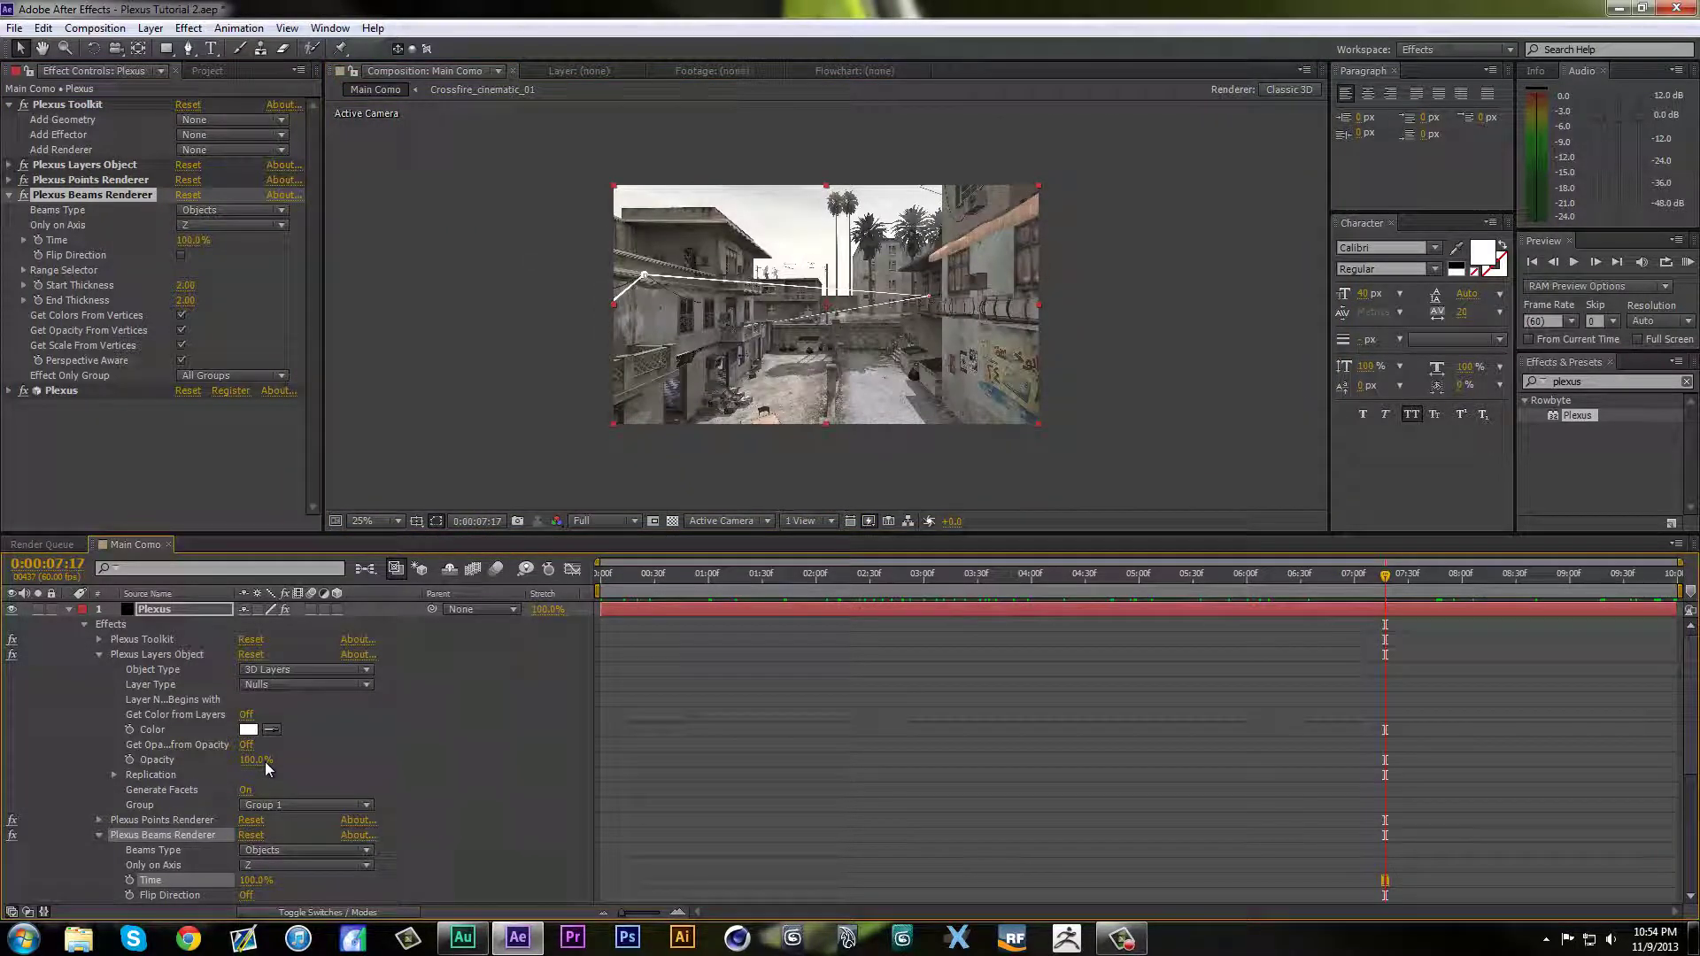
{"action": "left_click", "coordinate": [376, 522]}
{"action": "left_click", "coordinate": [410, 563]}
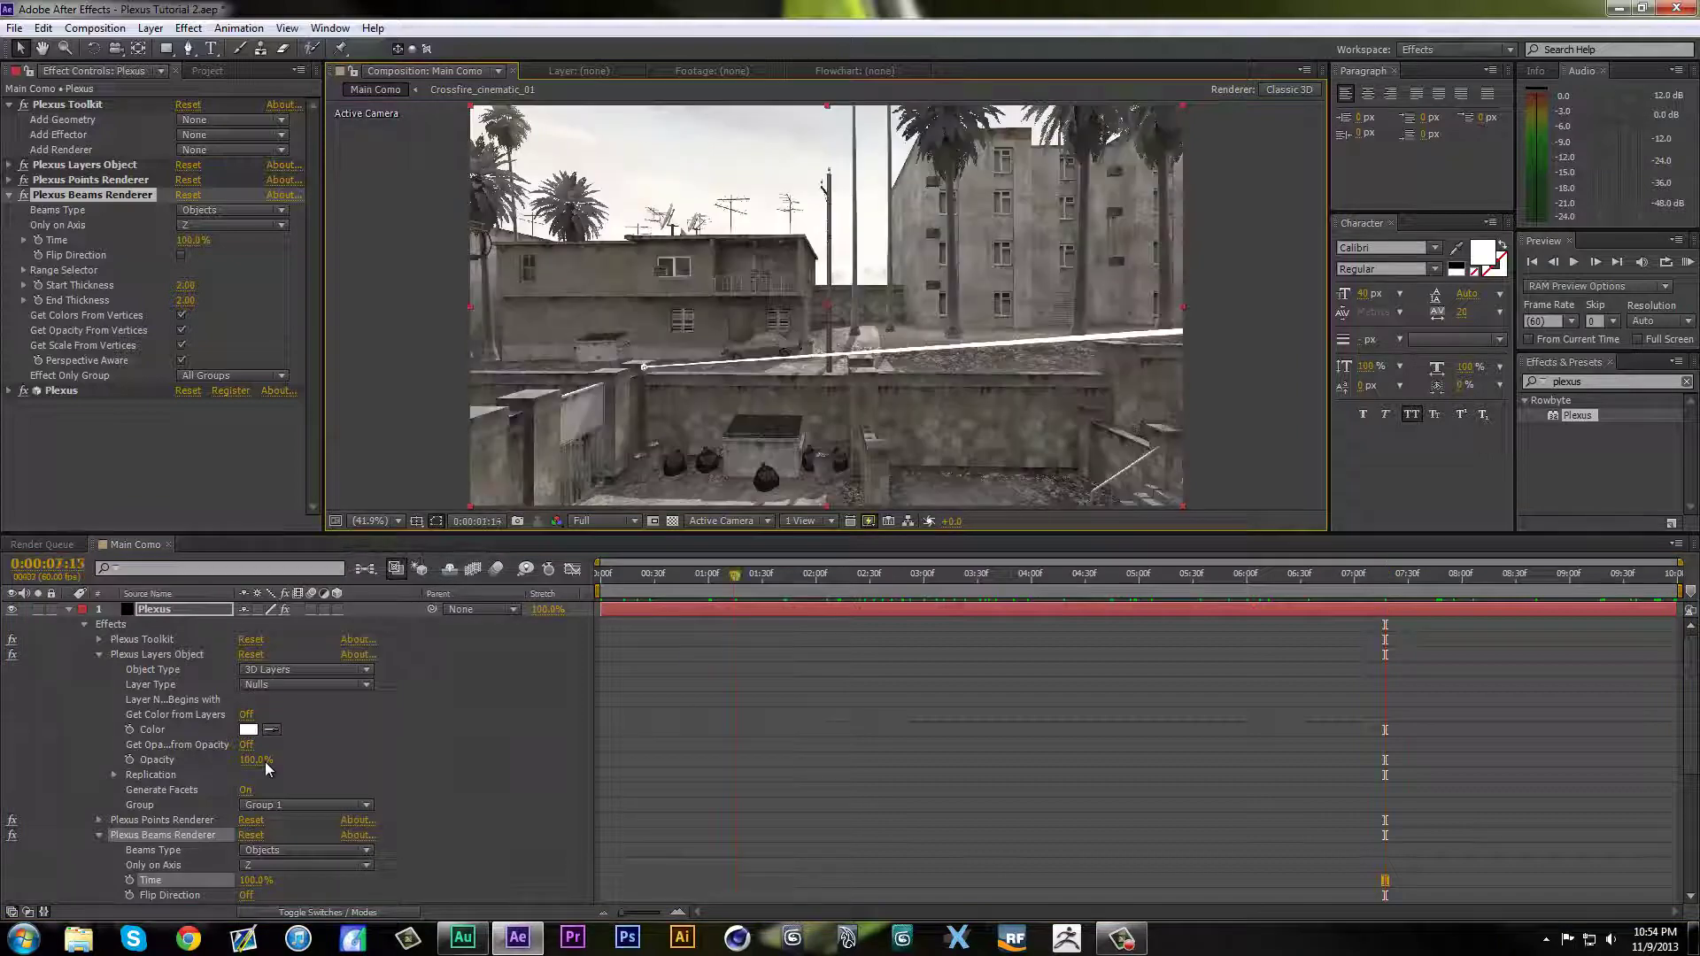
Step: At 0:00:08:06, try a larger Start Thickness on the Beams Renderer and set it to 10
{"action": "left_click_drag", "start_coordinate": [1677, 575], "coordinate": [1473, 576]}
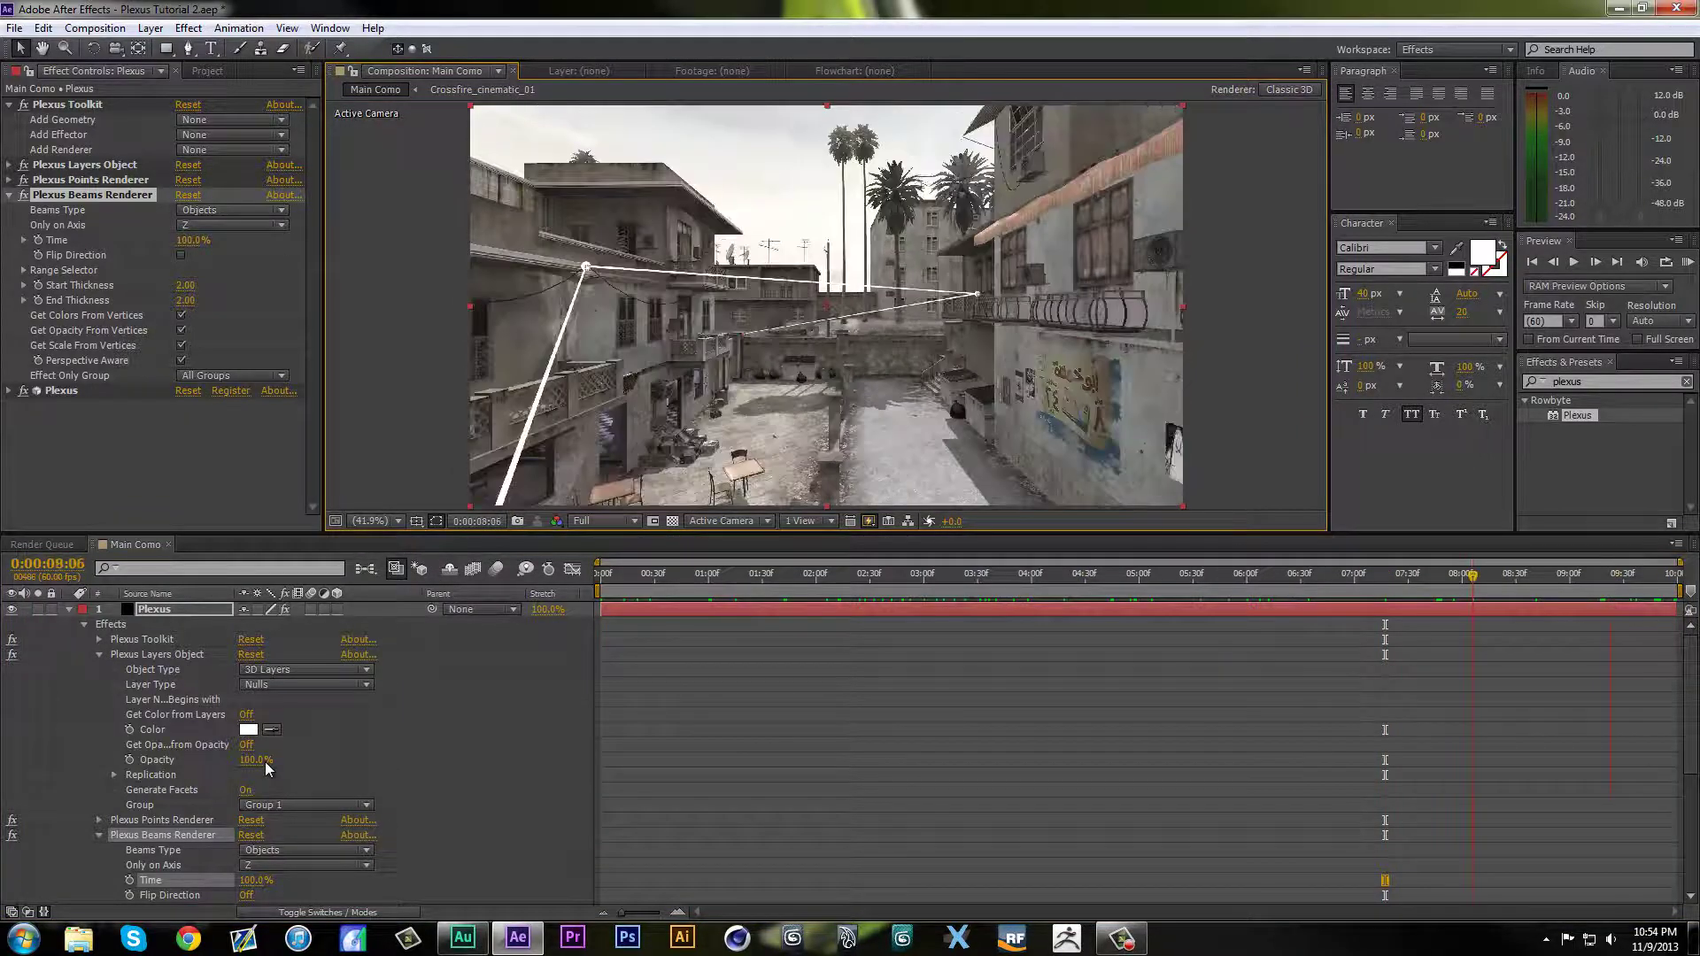
{"action": "left_click", "coordinate": [377, 521]}
{"action": "left_click", "coordinate": [410, 562]}
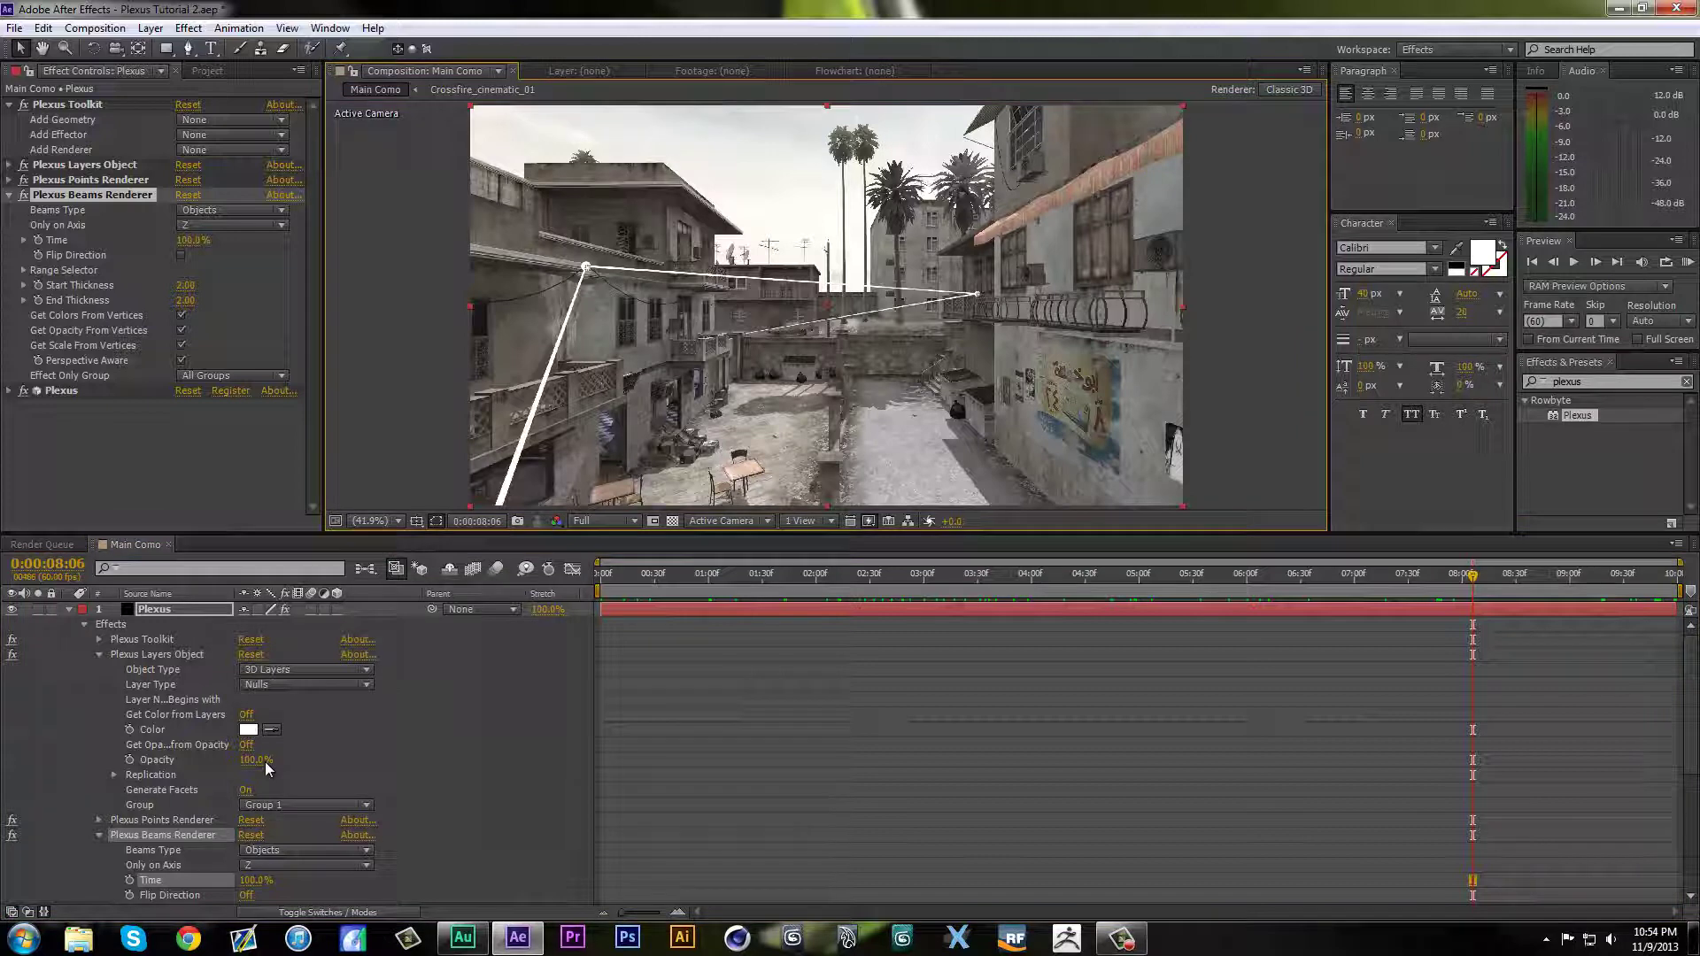
{"action": "mouse_move", "coordinate": [185, 285]}
{"action": "left_mouse_down"}
{"action": "mouse_move", "coordinate": [159, 285]}
{"action": "mouse_move", "coordinate": [201, 285]}
{"action": "left_mouse_up"}
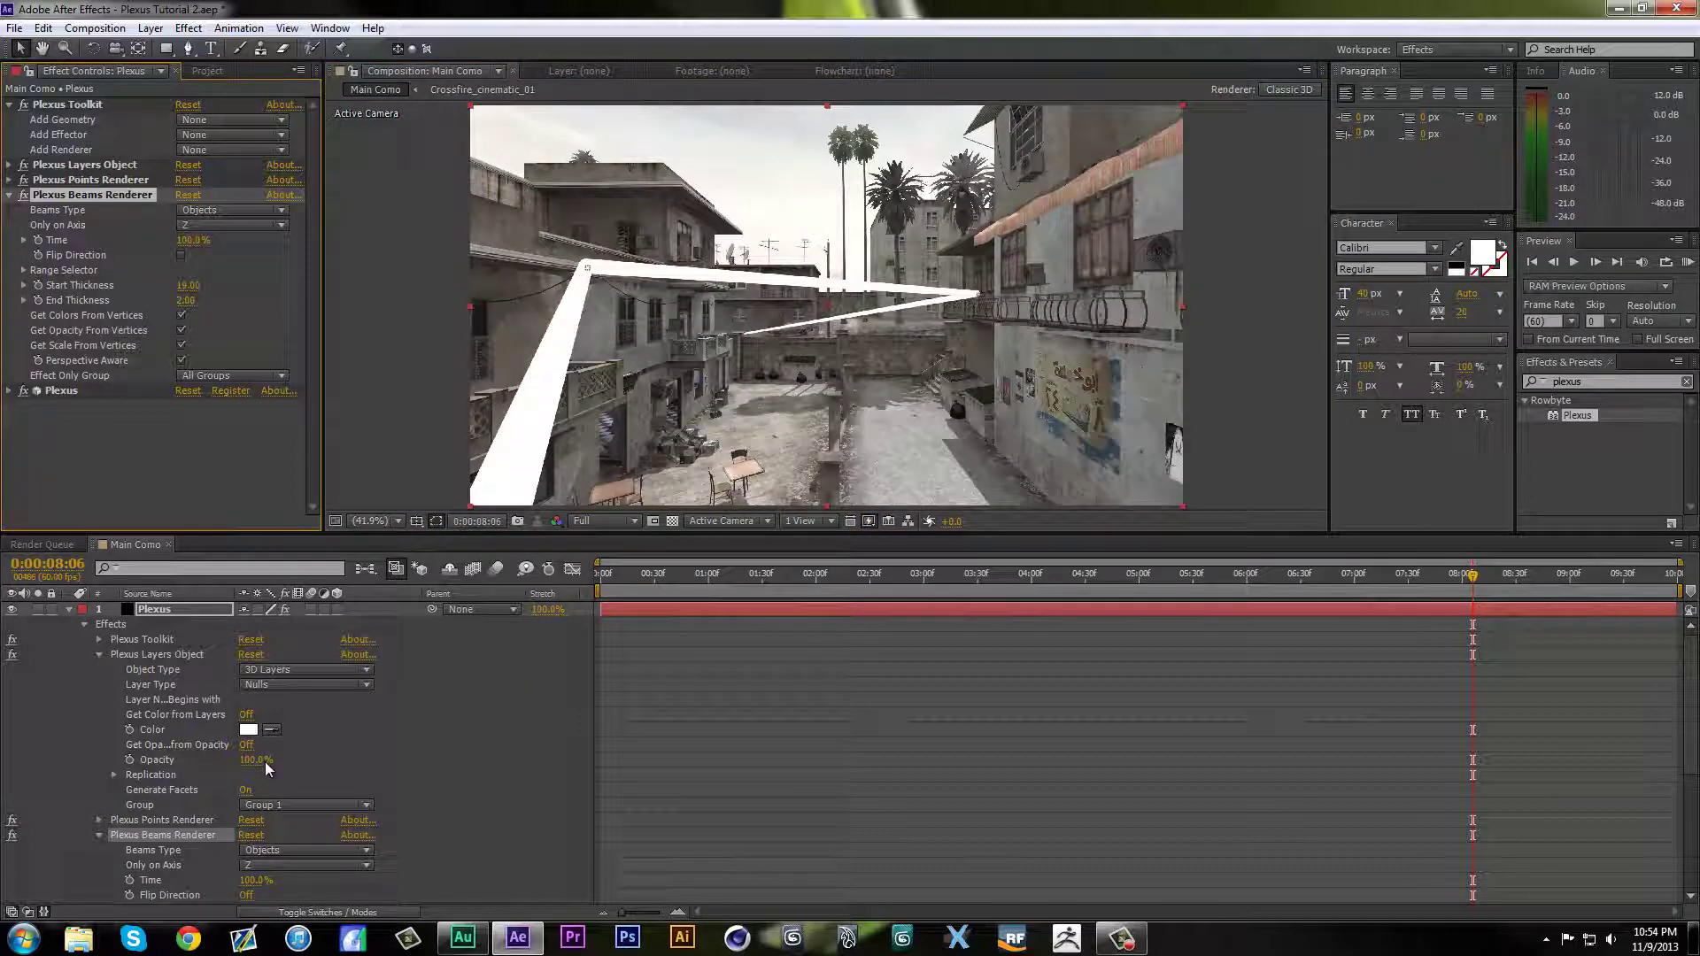
{"action": "left_click", "coordinate": [188, 285]}
{"action": "type", "text": "10"}
{"action": "key", "text": "Return"}
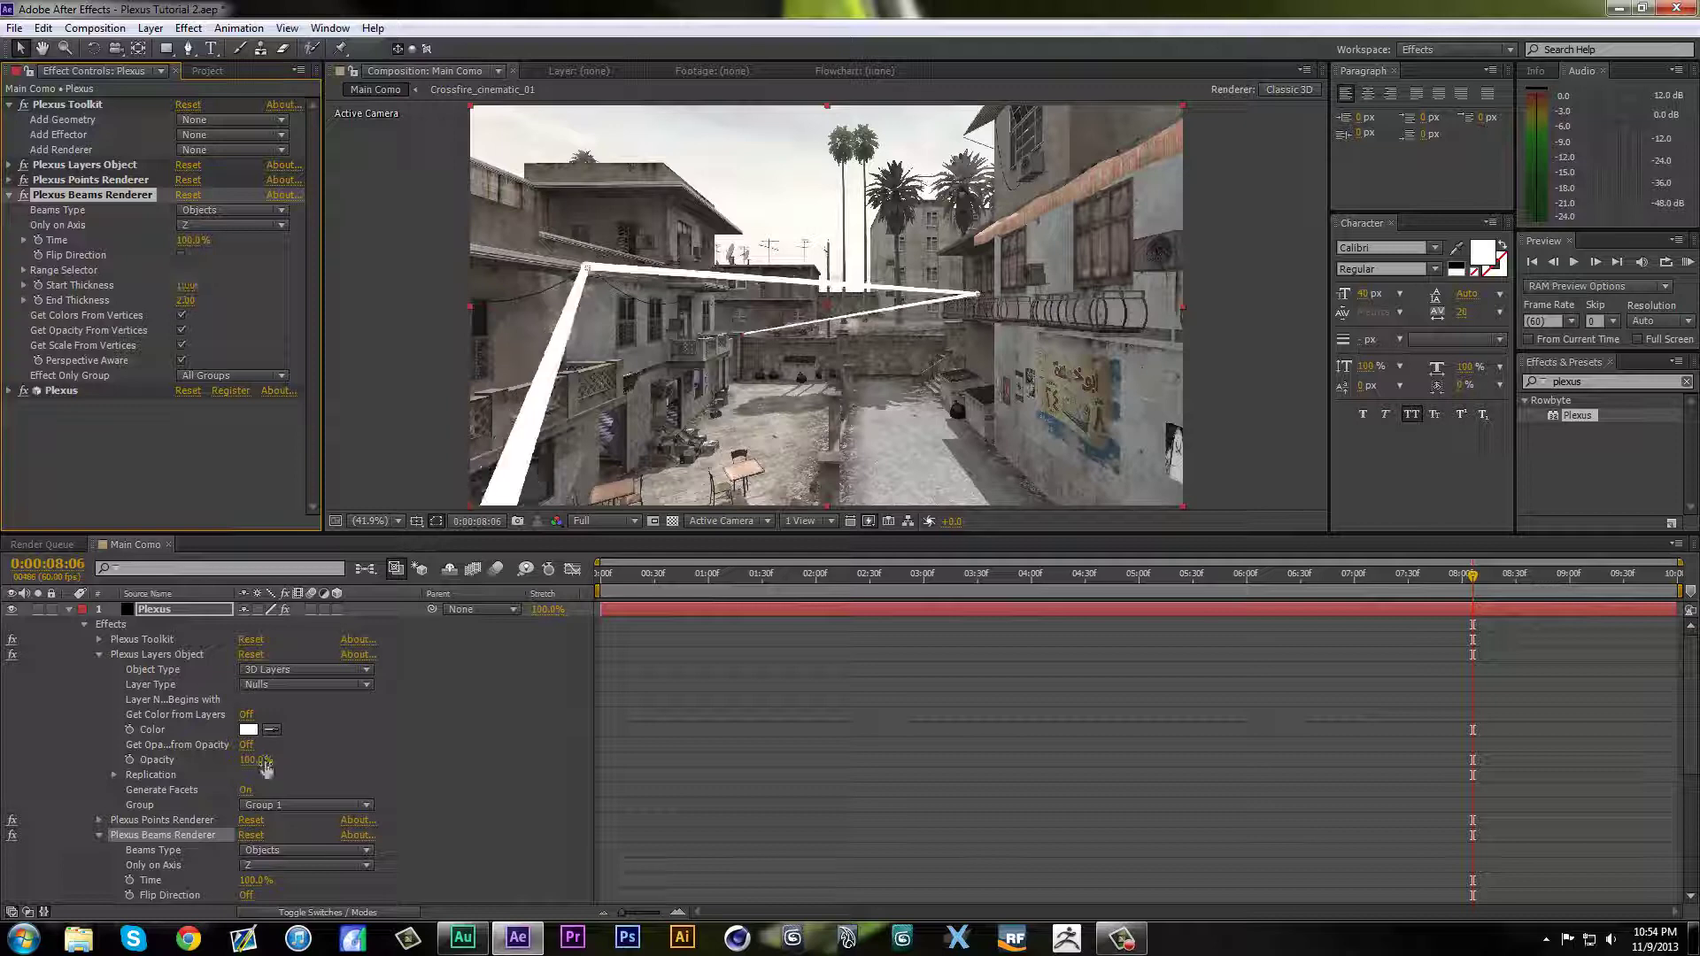
{"action": "left_click", "coordinate": [376, 521]}
{"action": "left_click", "coordinate": [398, 561]}
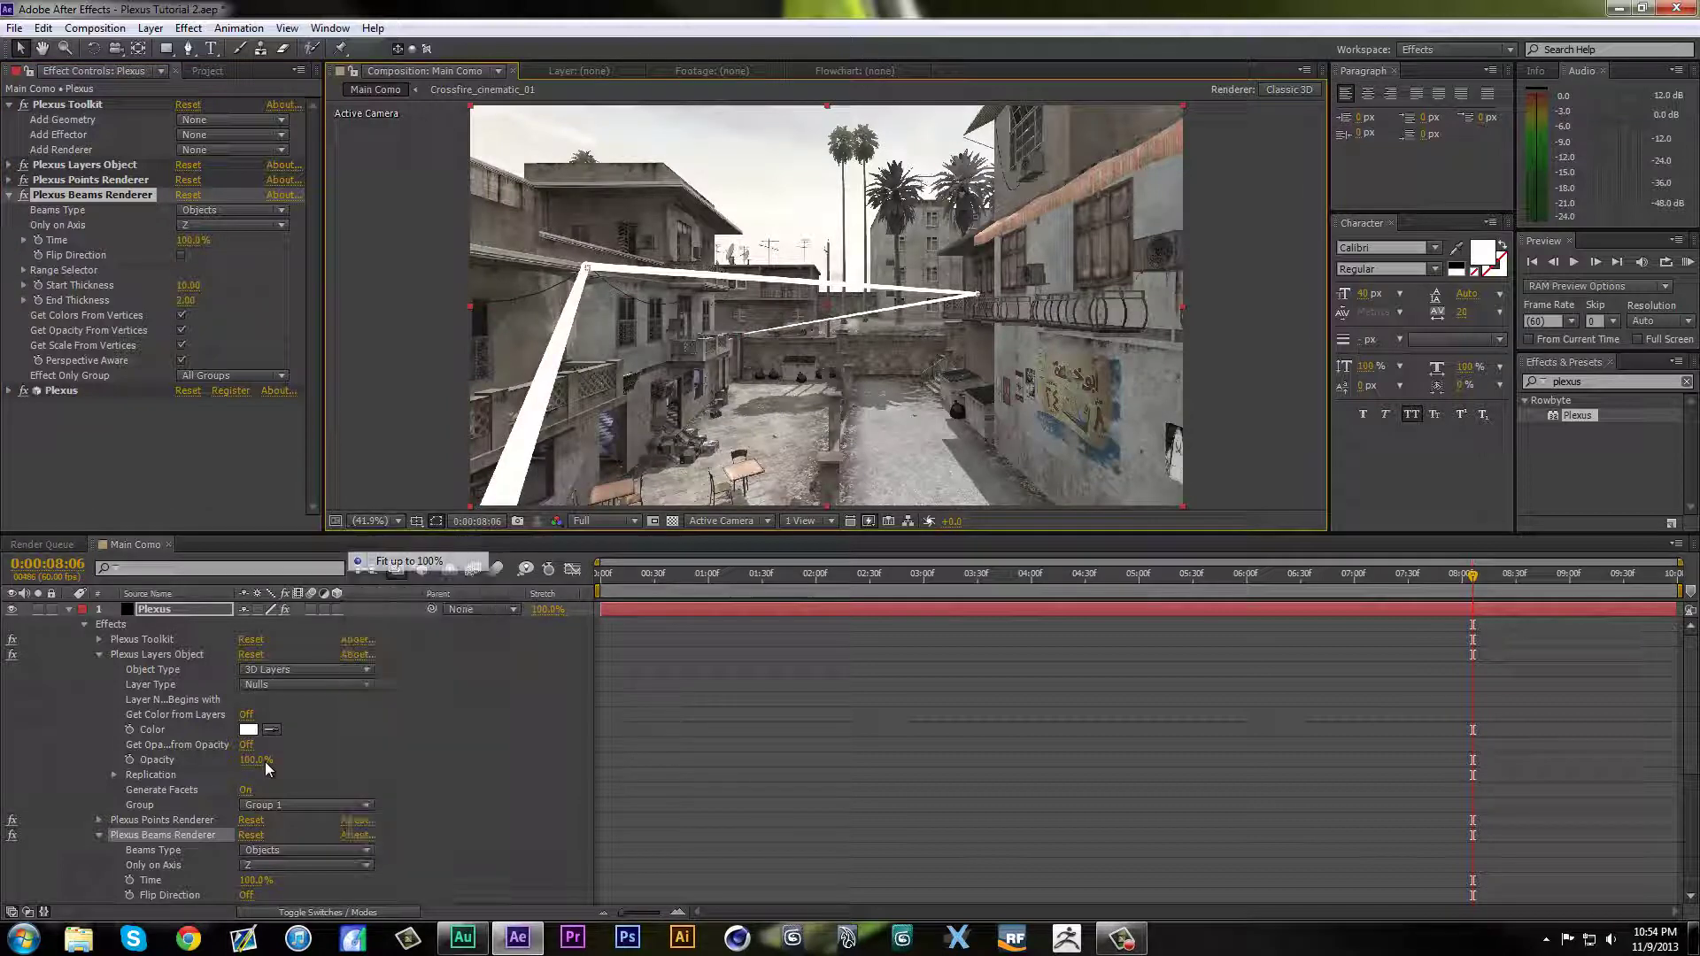
Step: Try End Thickness values up to 1000 on the Beams Renderer, and set both Start and End Thickness to 5
{"action": "mouse_move", "coordinate": [185, 301]}
{"action": "left_mouse_down"}
{"action": "mouse_move", "coordinate": [496, 300]}
{"action": "mouse_move", "coordinate": [195, 301]}
{"action": "left_mouse_up"}
{"action": "left_click", "coordinate": [188, 286]}
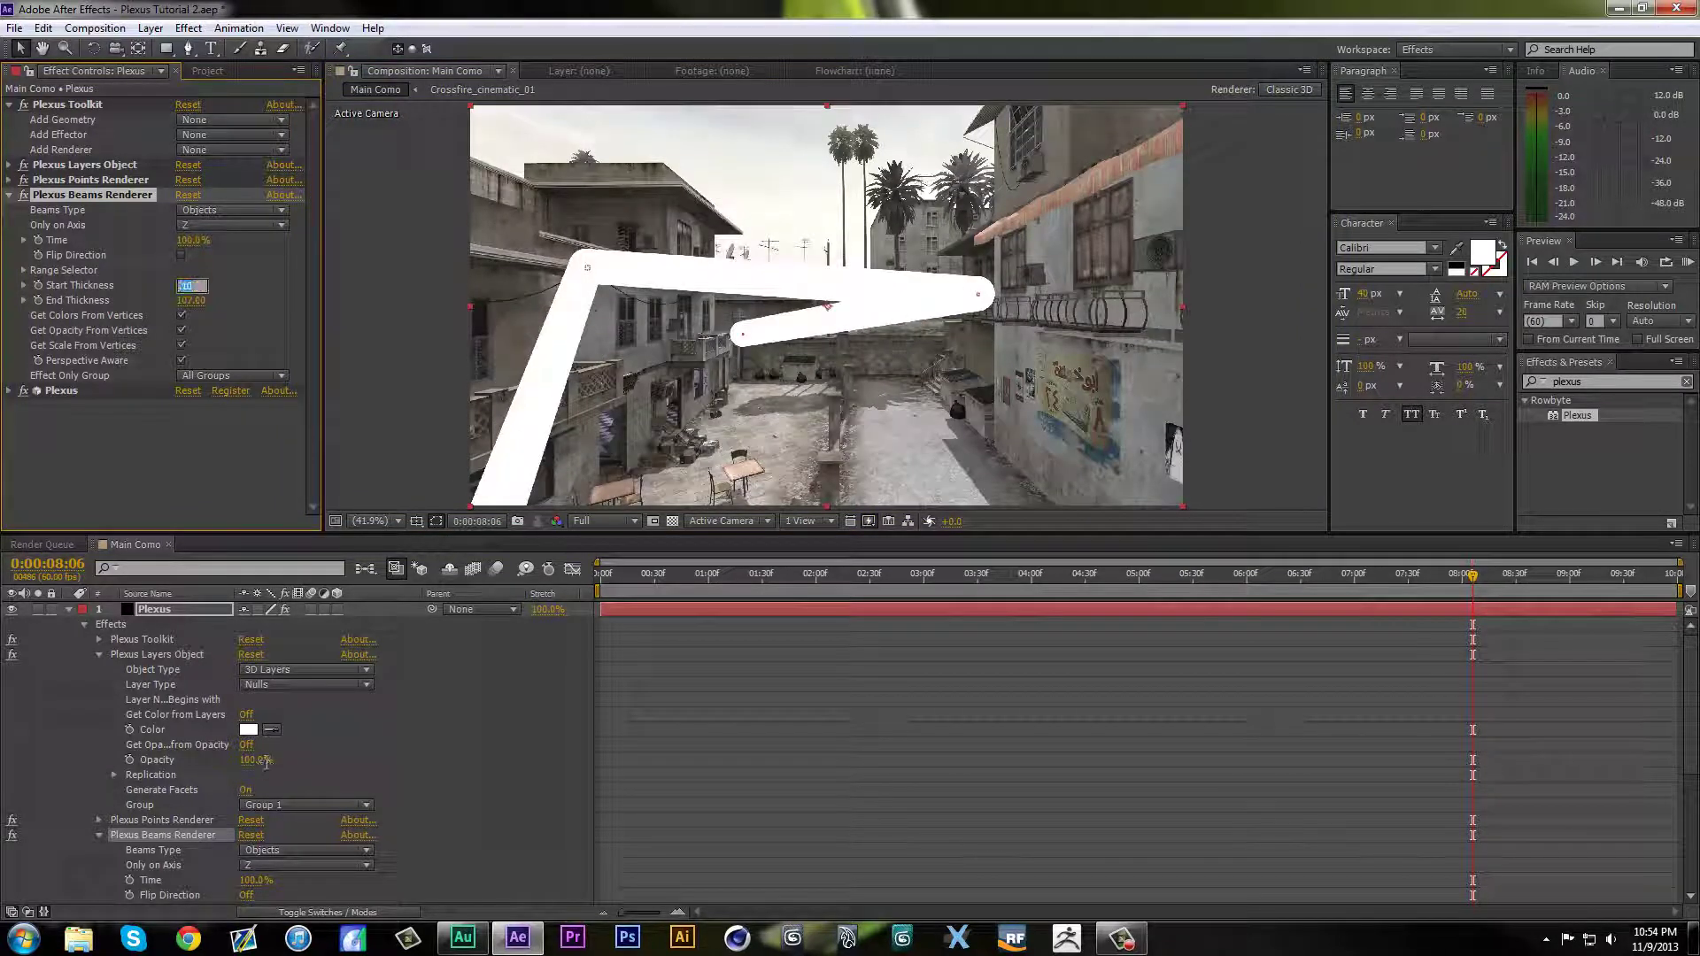
{"action": "type", "text": "2"}
{"action": "key", "text": "Return"}
{"action": "key", "text": "Tab"}
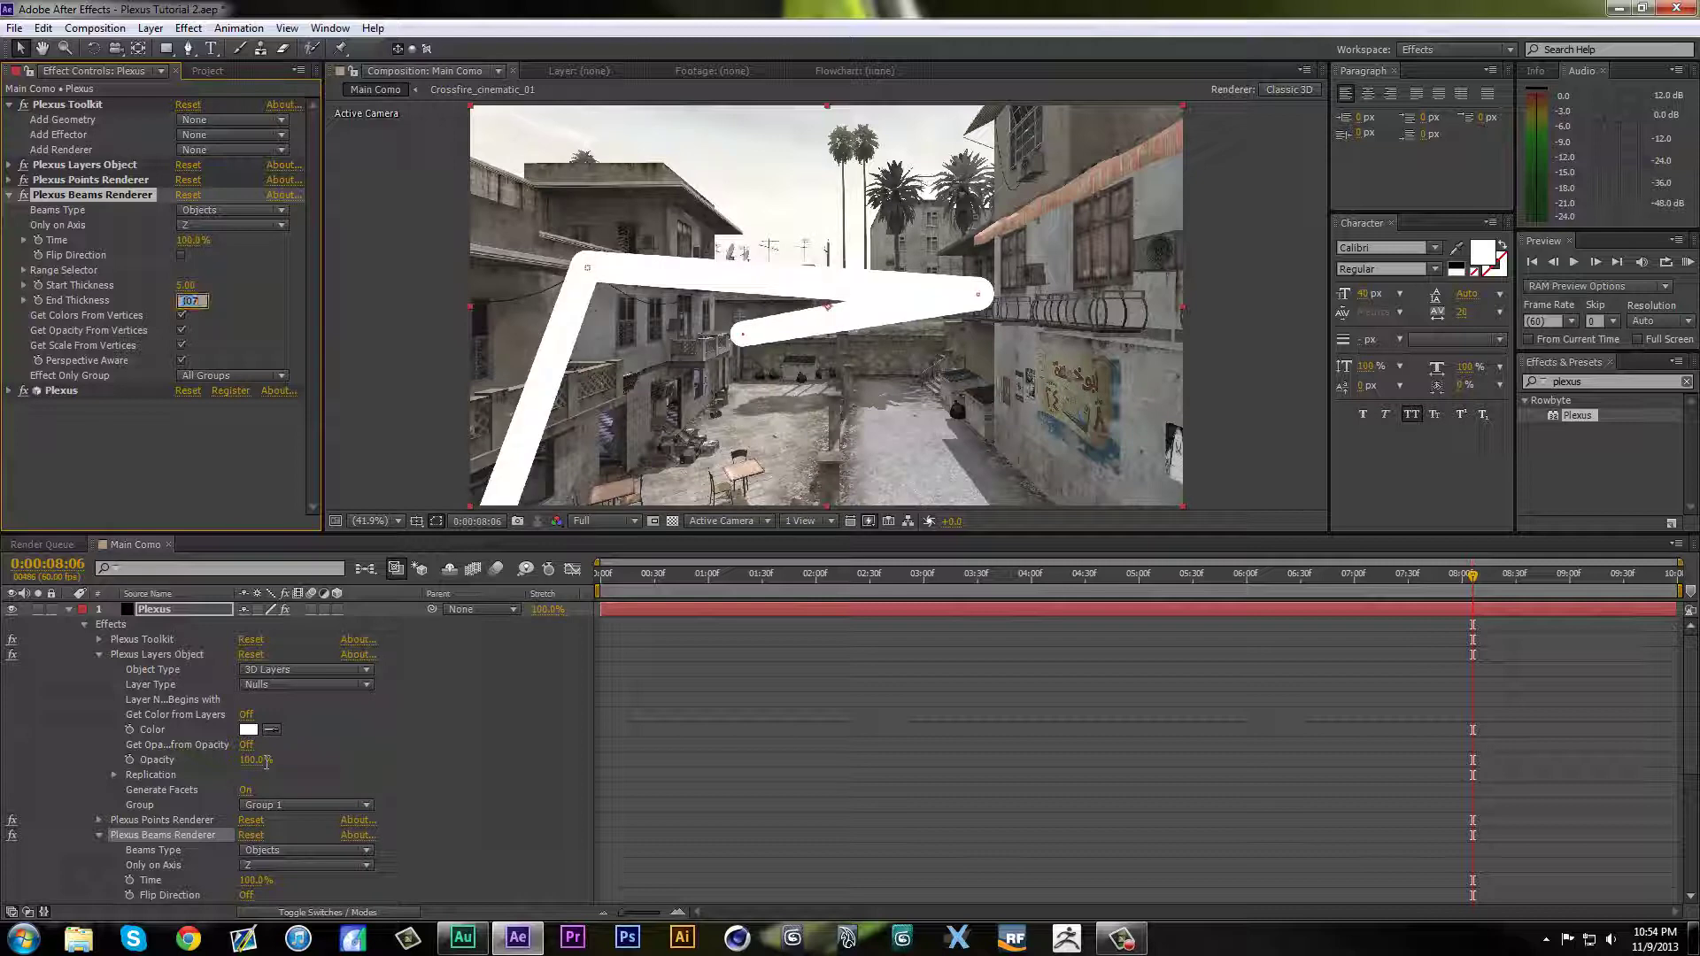
{"action": "type", "text": "1075"}
{"action": "key", "text": "Return"}
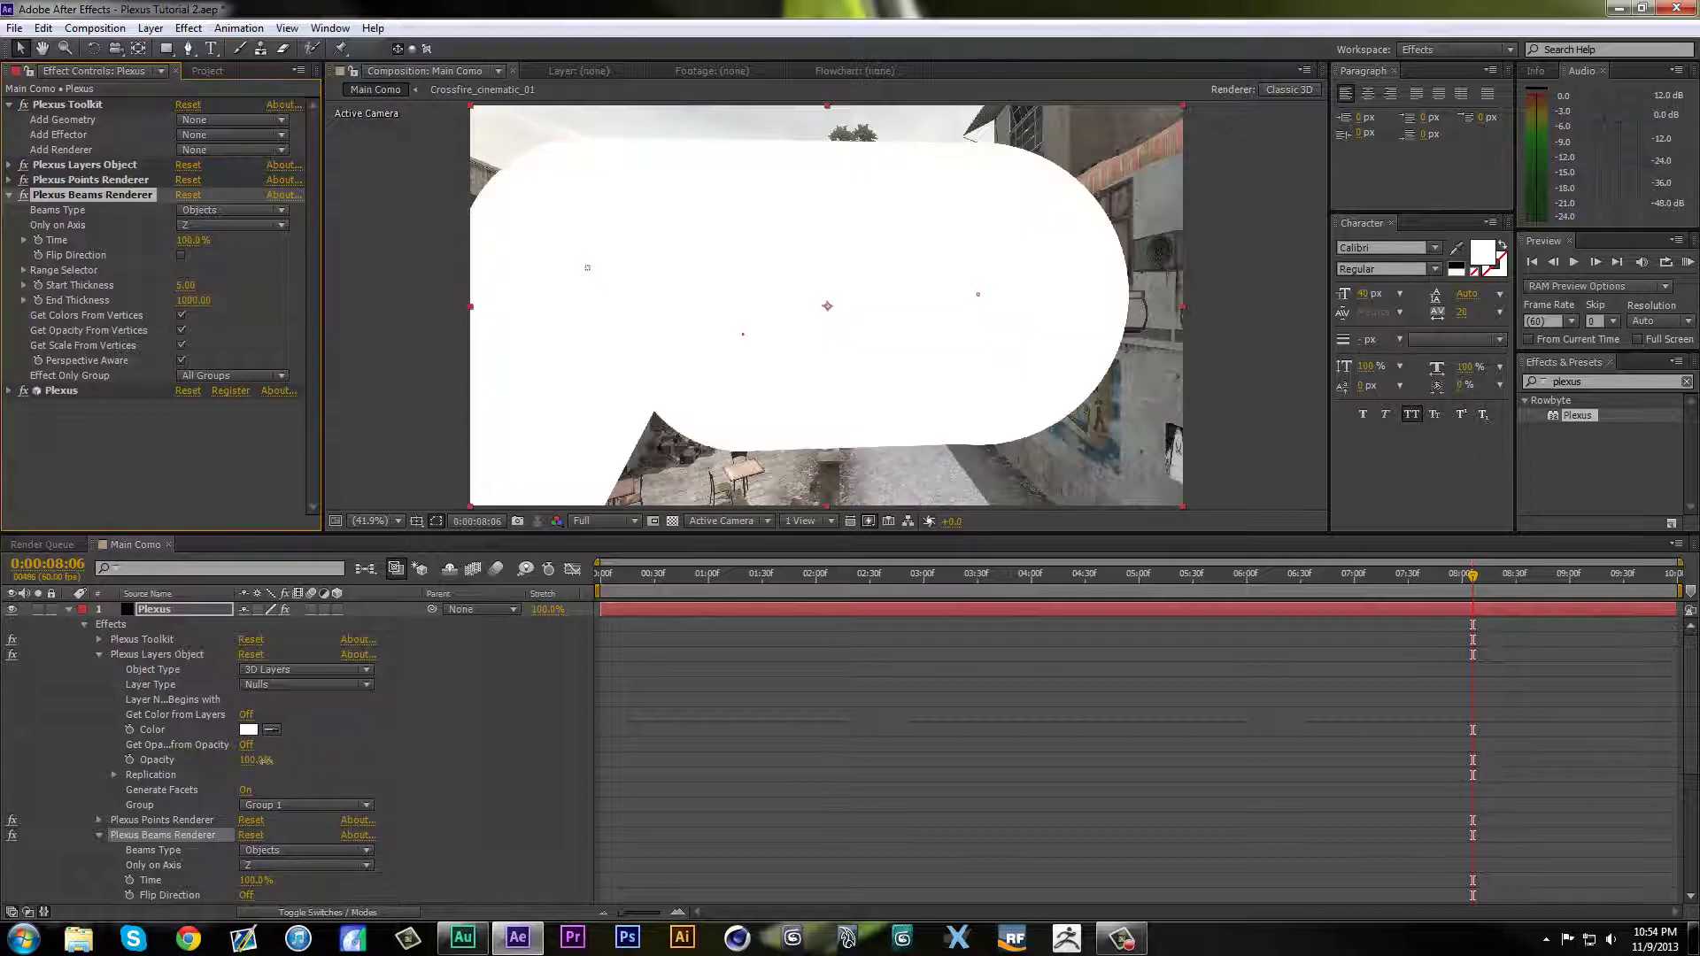
{"action": "type", "text": "5"}
{"action": "key", "text": "Return"}
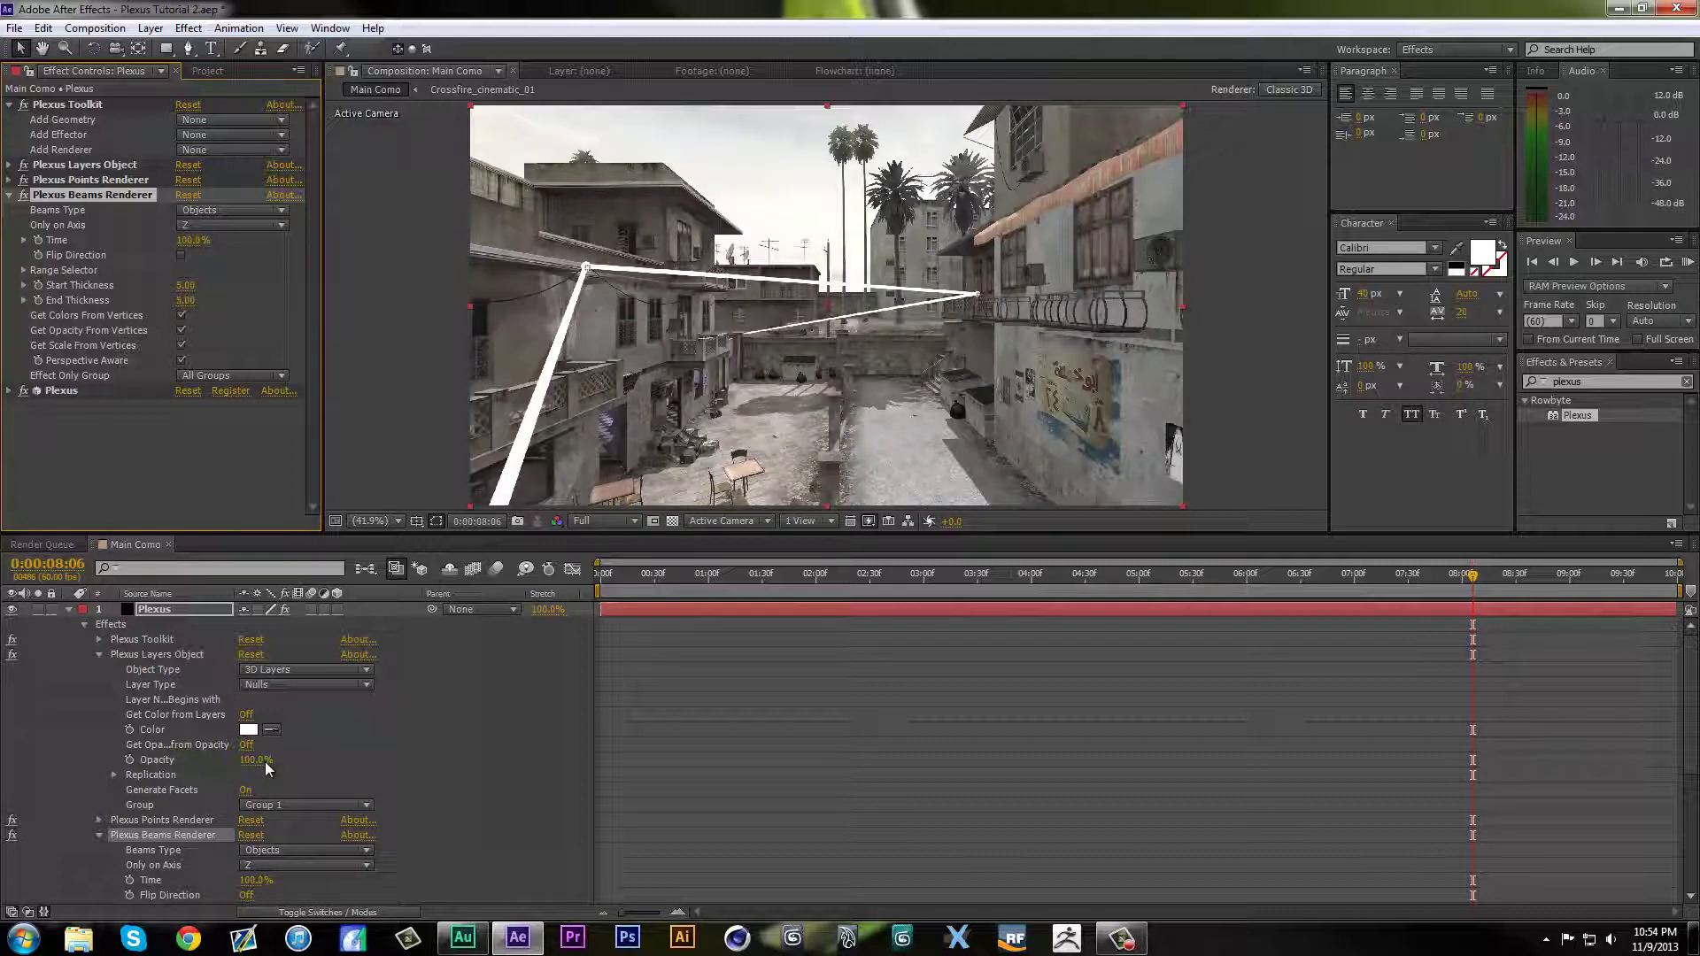
Step: Preview the beams with a thickness of 5 through the shot up to 0:00:04:43
{"action": "key", "text": "comma"}
{"action": "key", "text": "comma"}
{"action": "key", "text": "period"}
{"action": "key", "text": "period"}
{"action": "key", "text": "KP_0"}
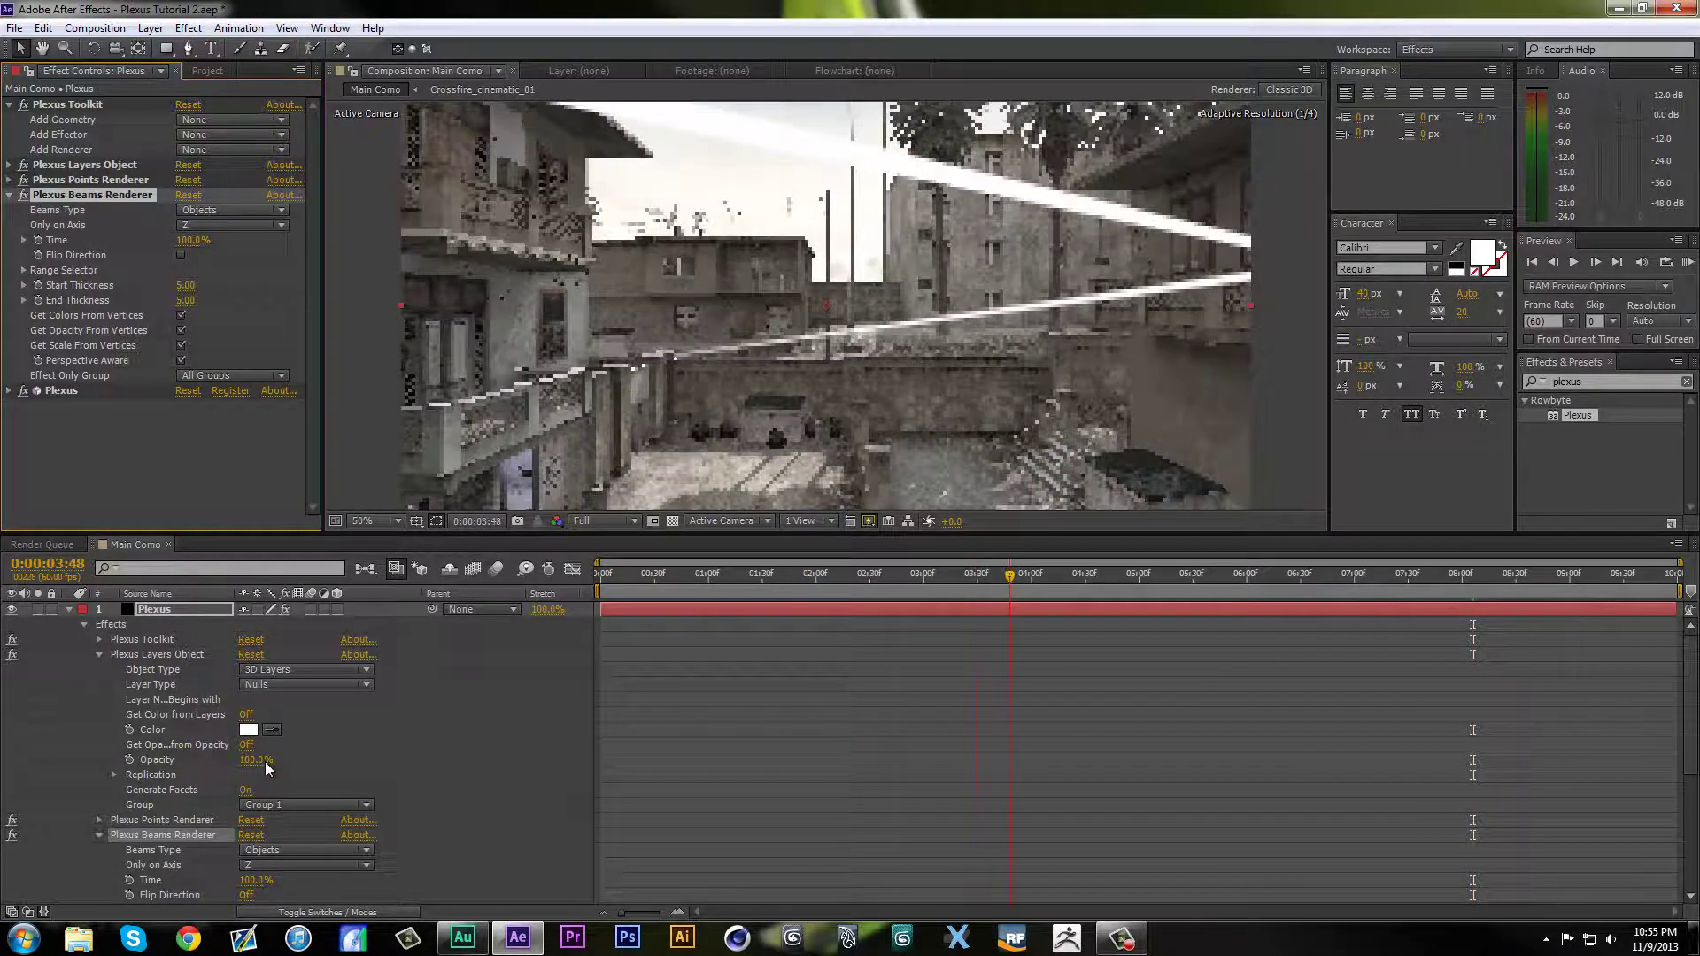
{"action": "key", "text": "space"}
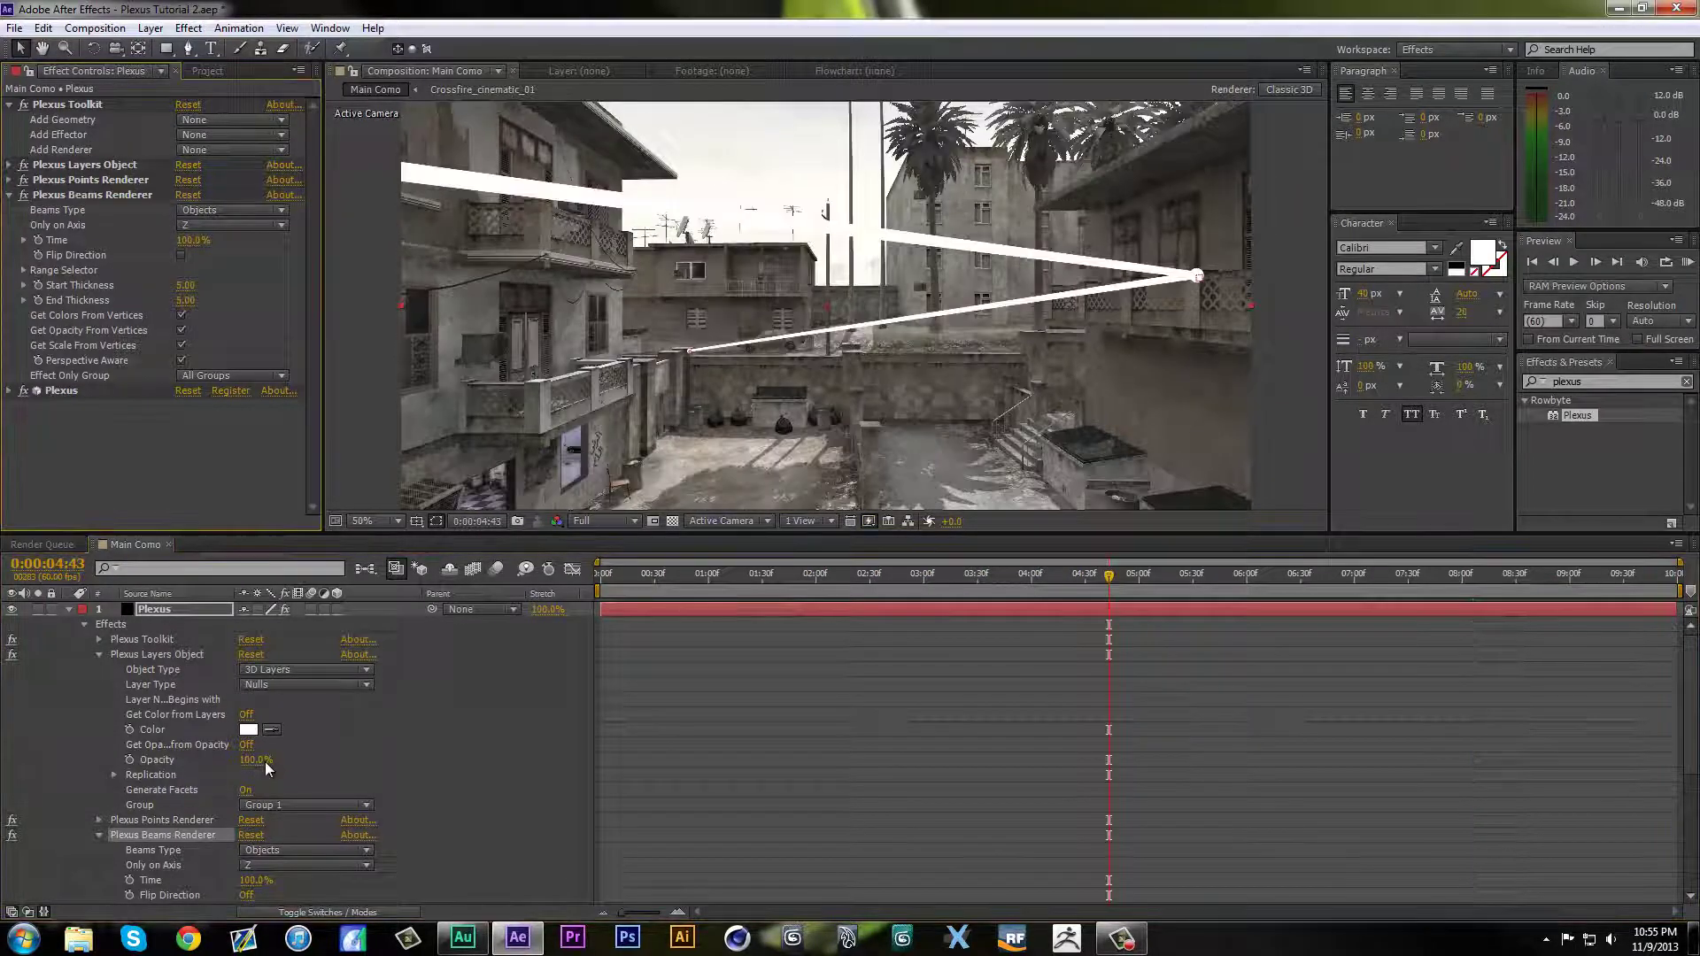
Step: Try a much larger Start Thickness for the beams, preview the tapered lines, and set the value back to 5
{"action": "left_click_drag", "start_coordinate": [185, 285], "coordinate": [220, 286]}
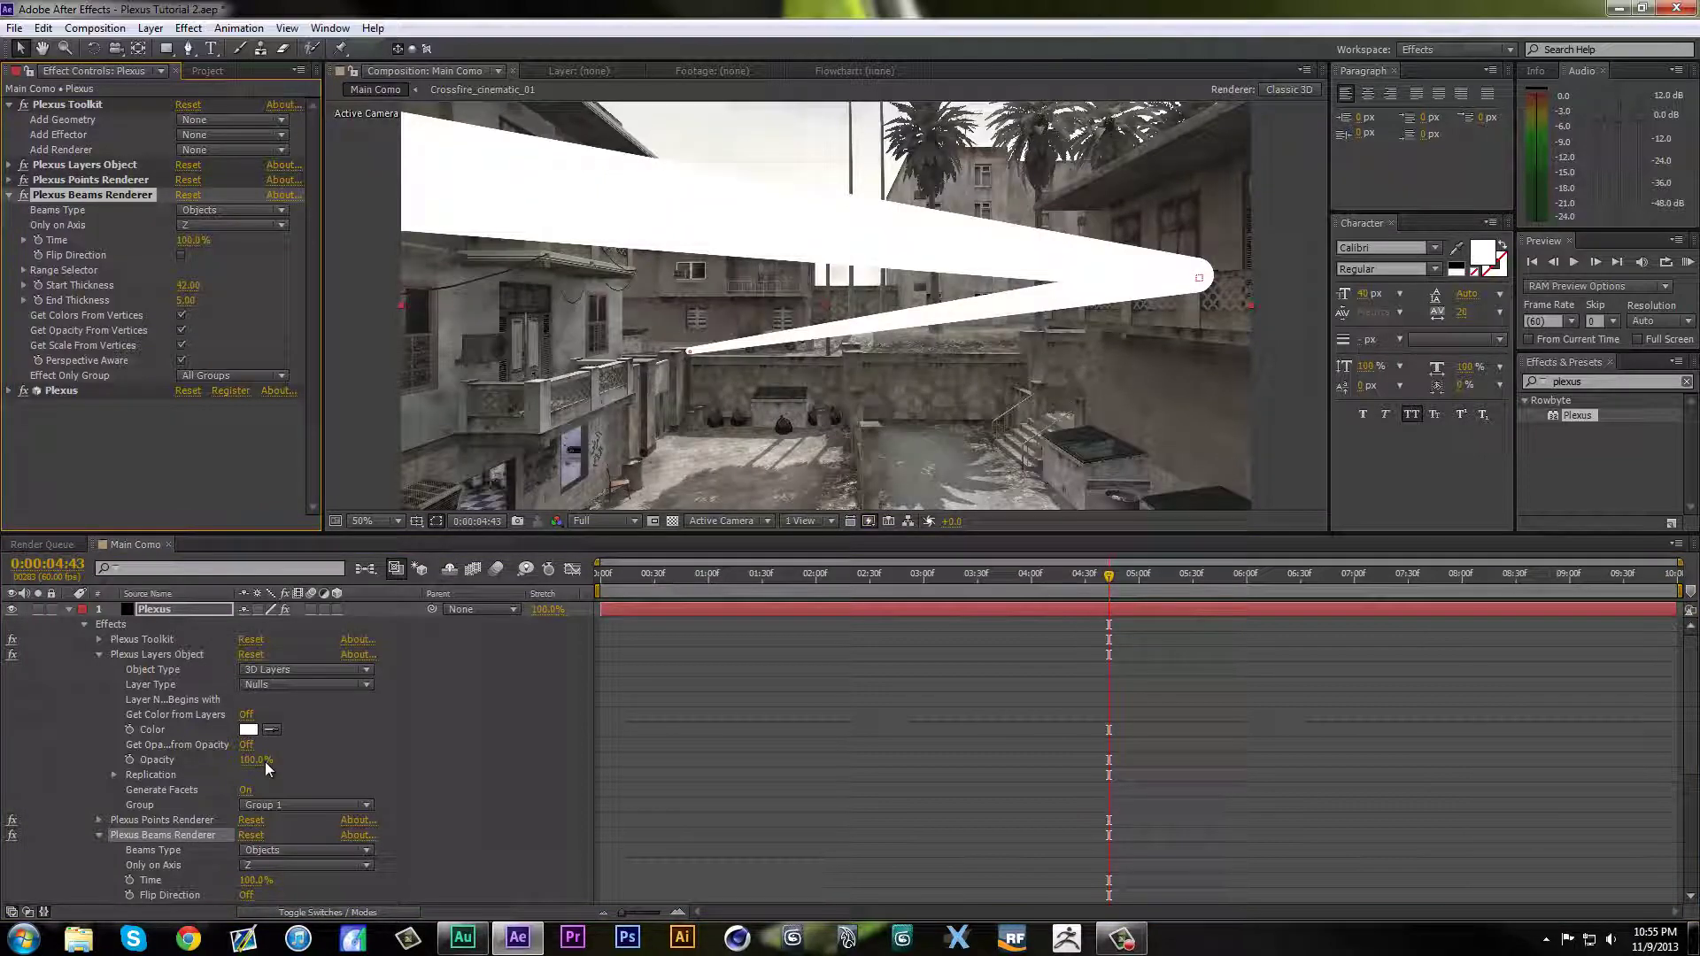
{"action": "key", "text": "space"}
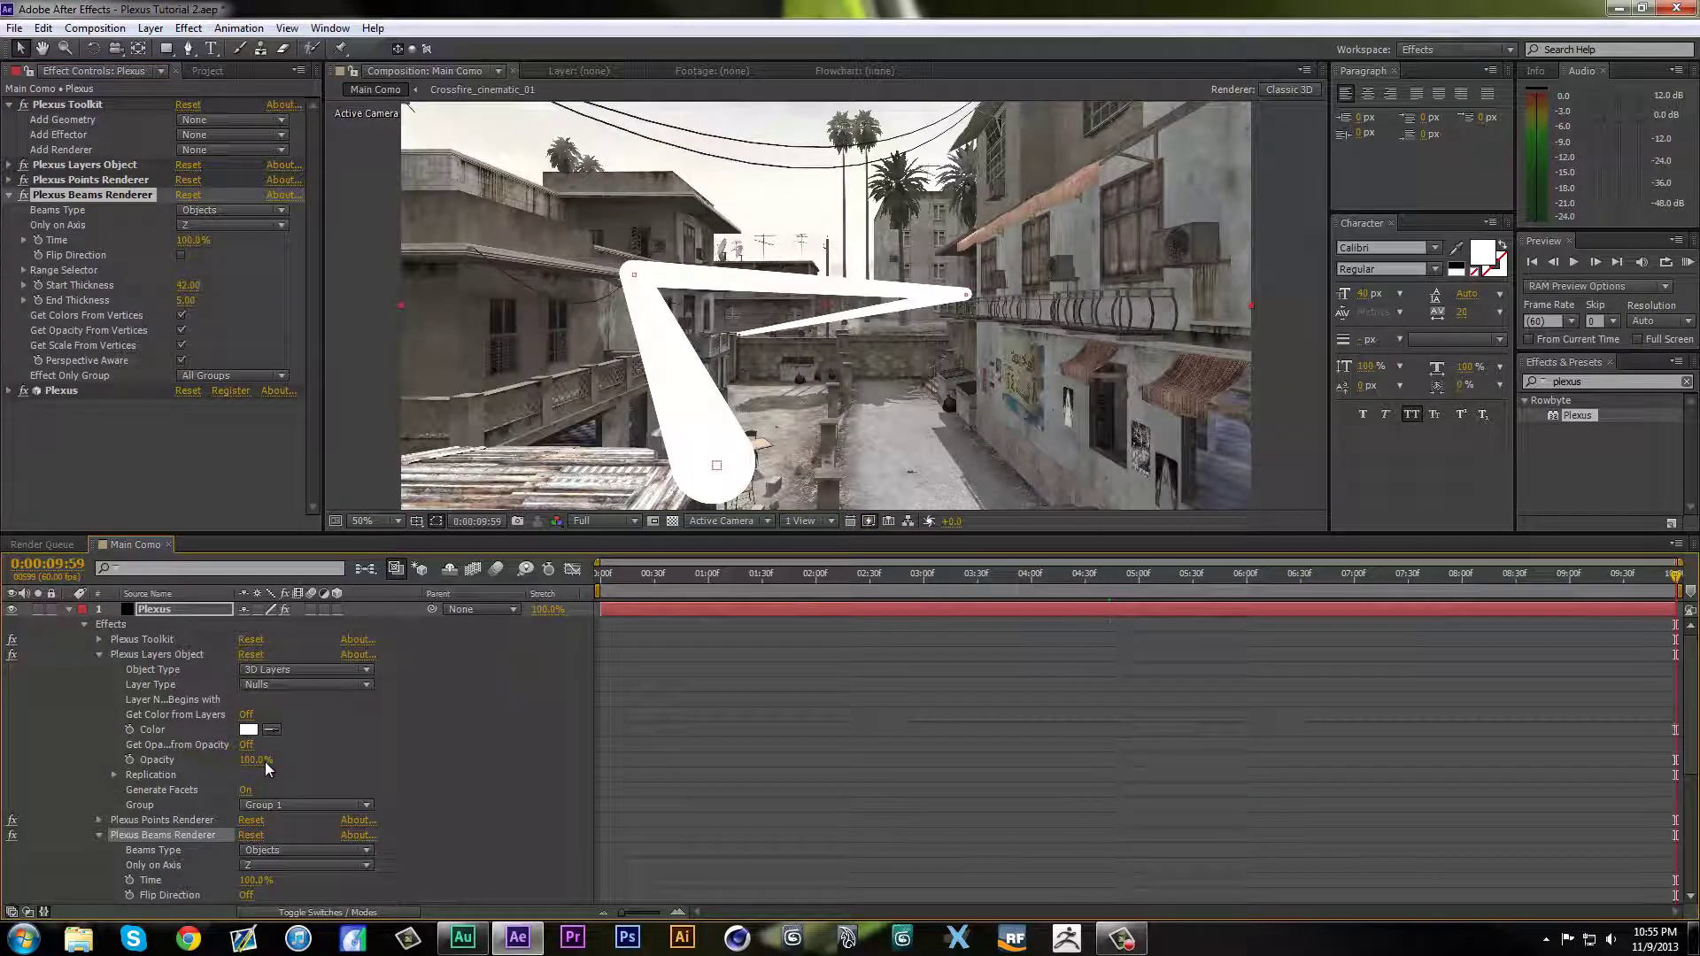
{"action": "left_click", "coordinate": [188, 286]}
{"action": "type", "text": "5"}
{"action": "key", "text": "Return"}
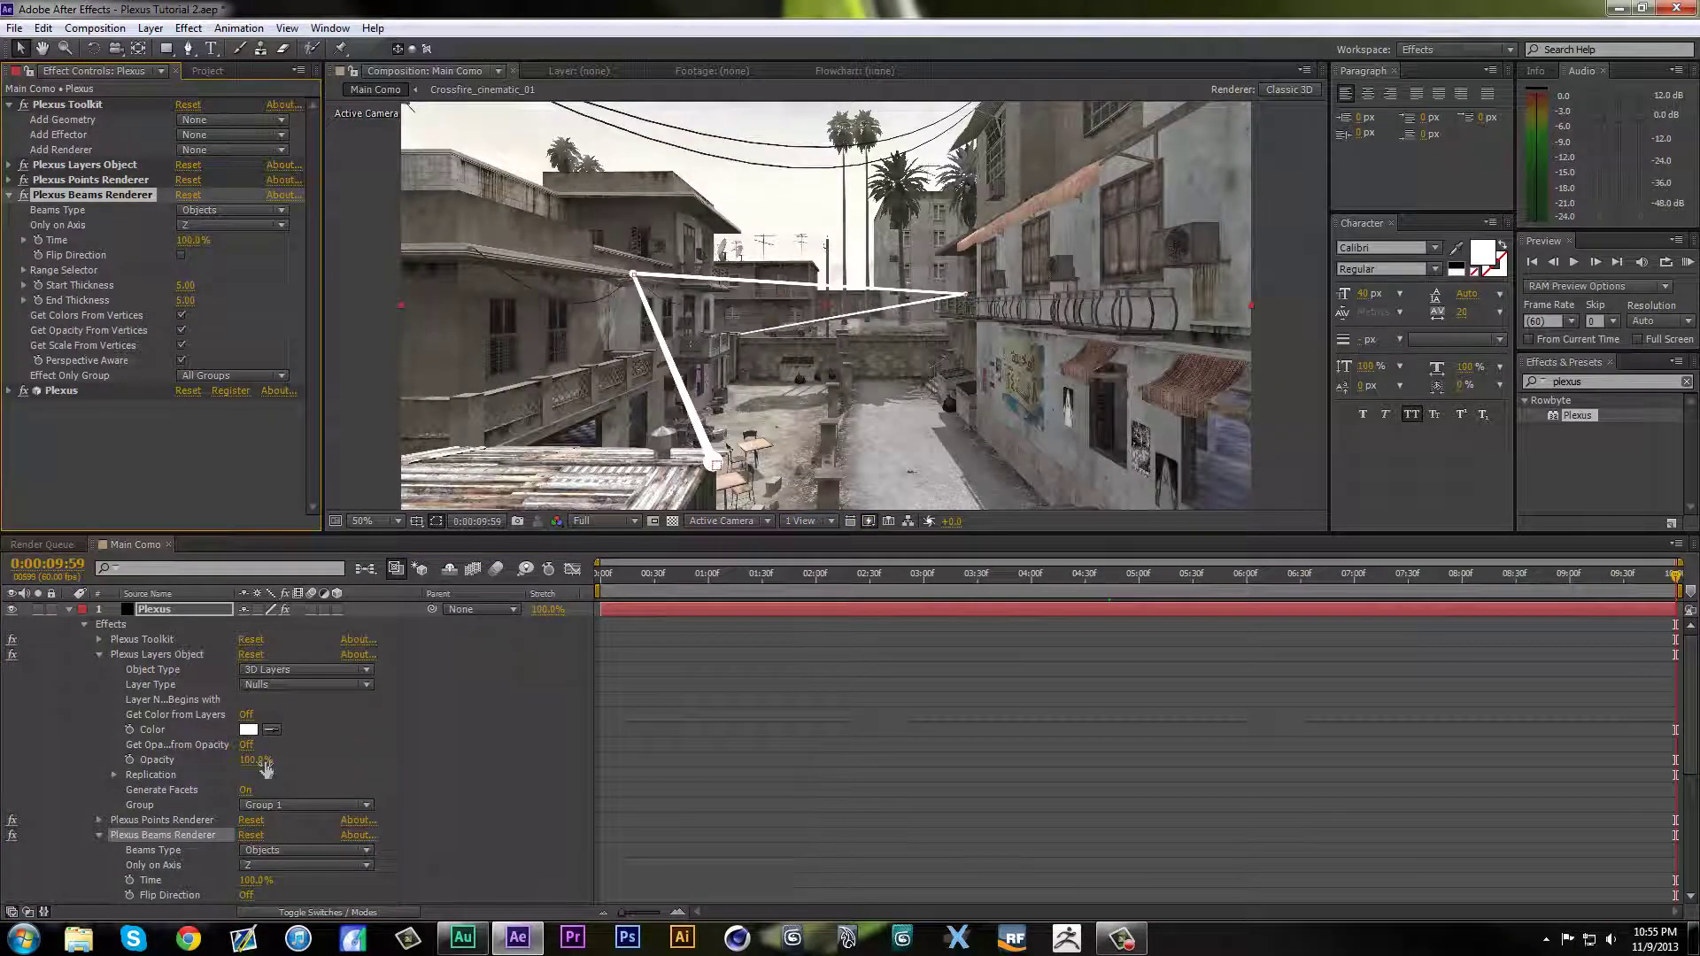
Step: Set the Beams Renderer's Start Thickness and End Thickness to 1 and preview the thin beams
{"action": "key", "text": "ctrl+z"}
{"action": "left_click", "coordinate": [186, 301]}
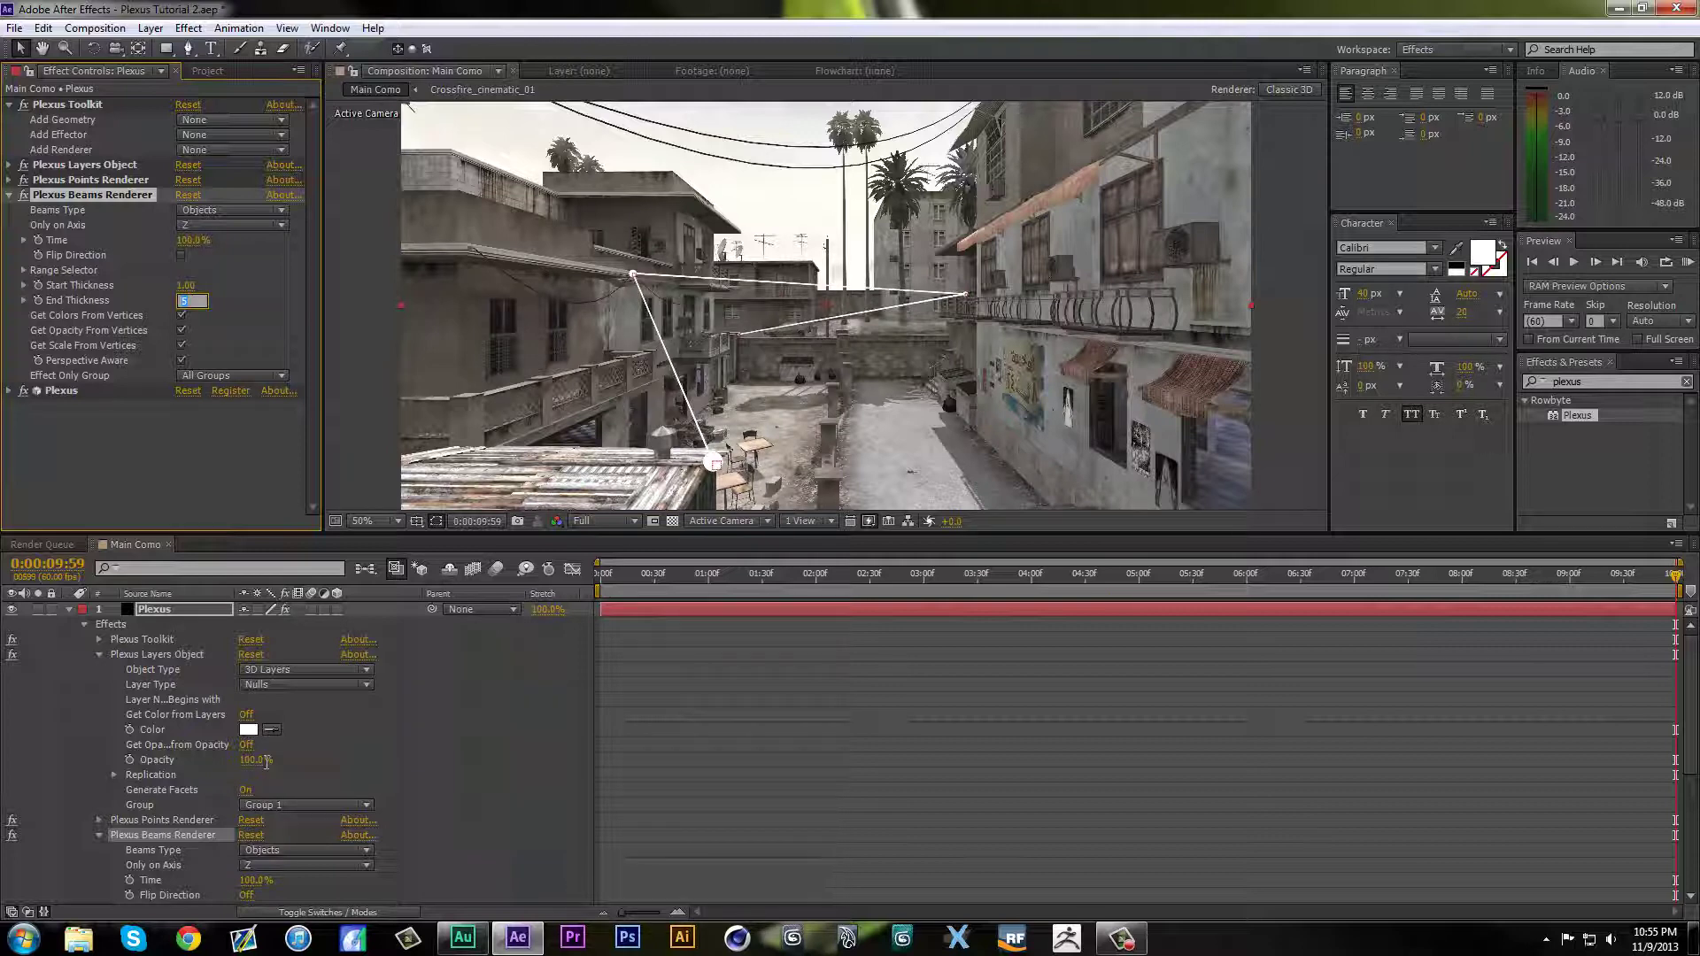
{"action": "type", "text": "1"}
{"action": "key", "text": "Return"}
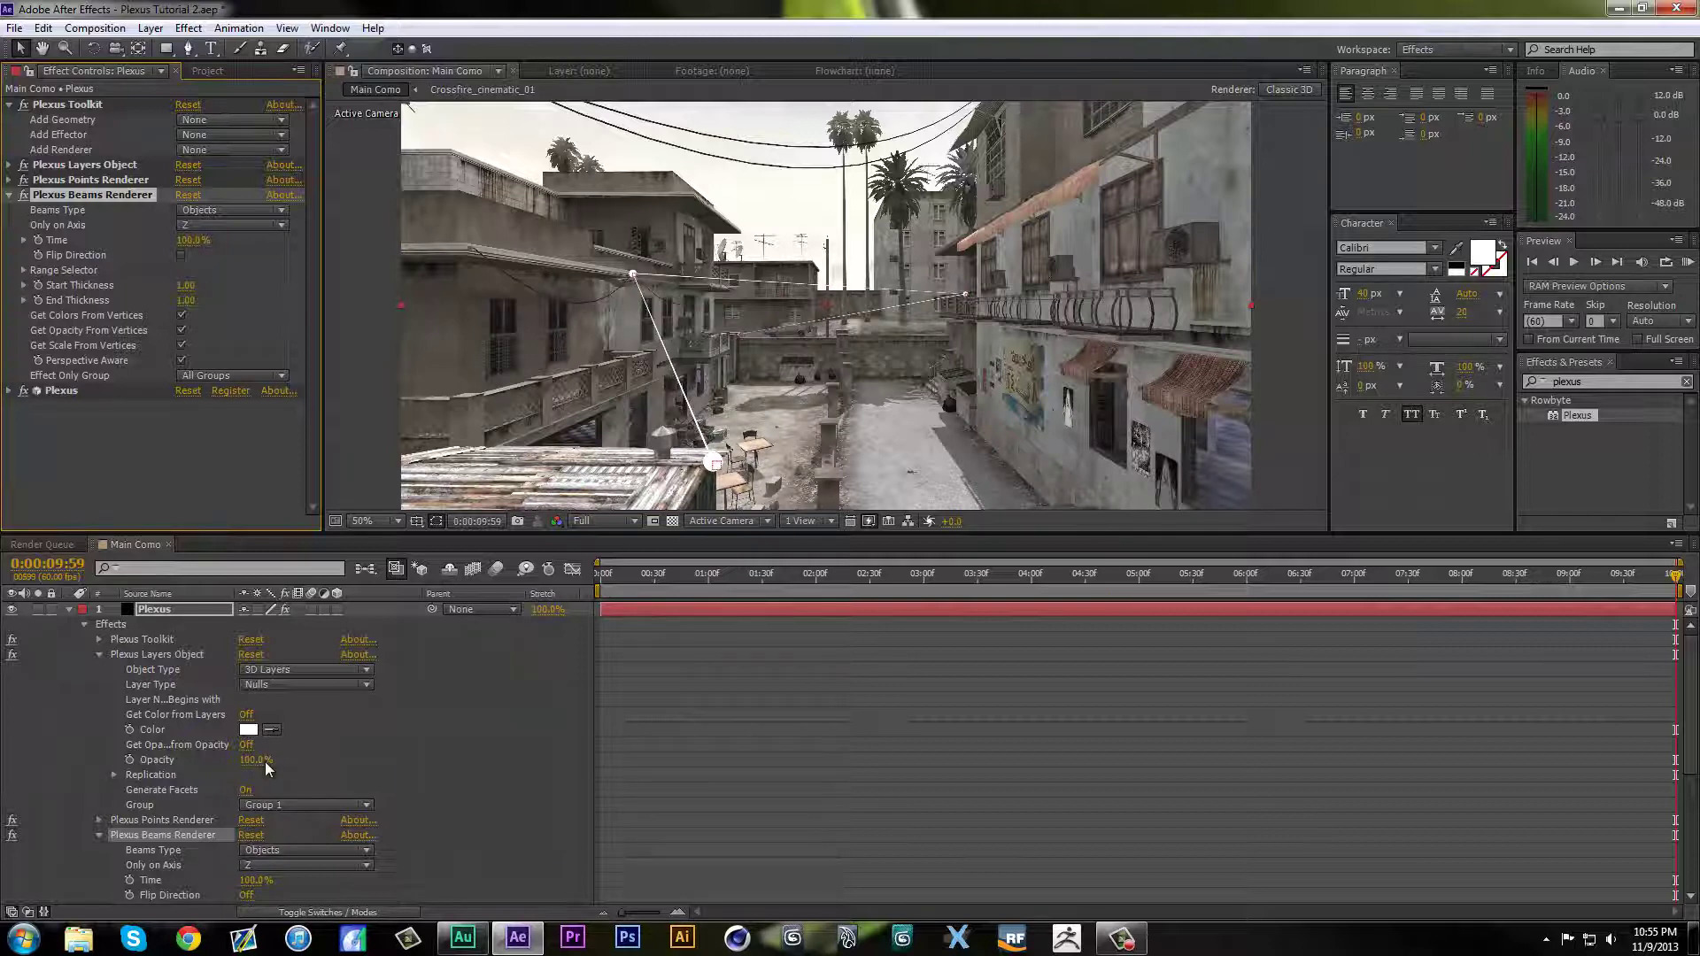
{"action": "key", "text": "space"}
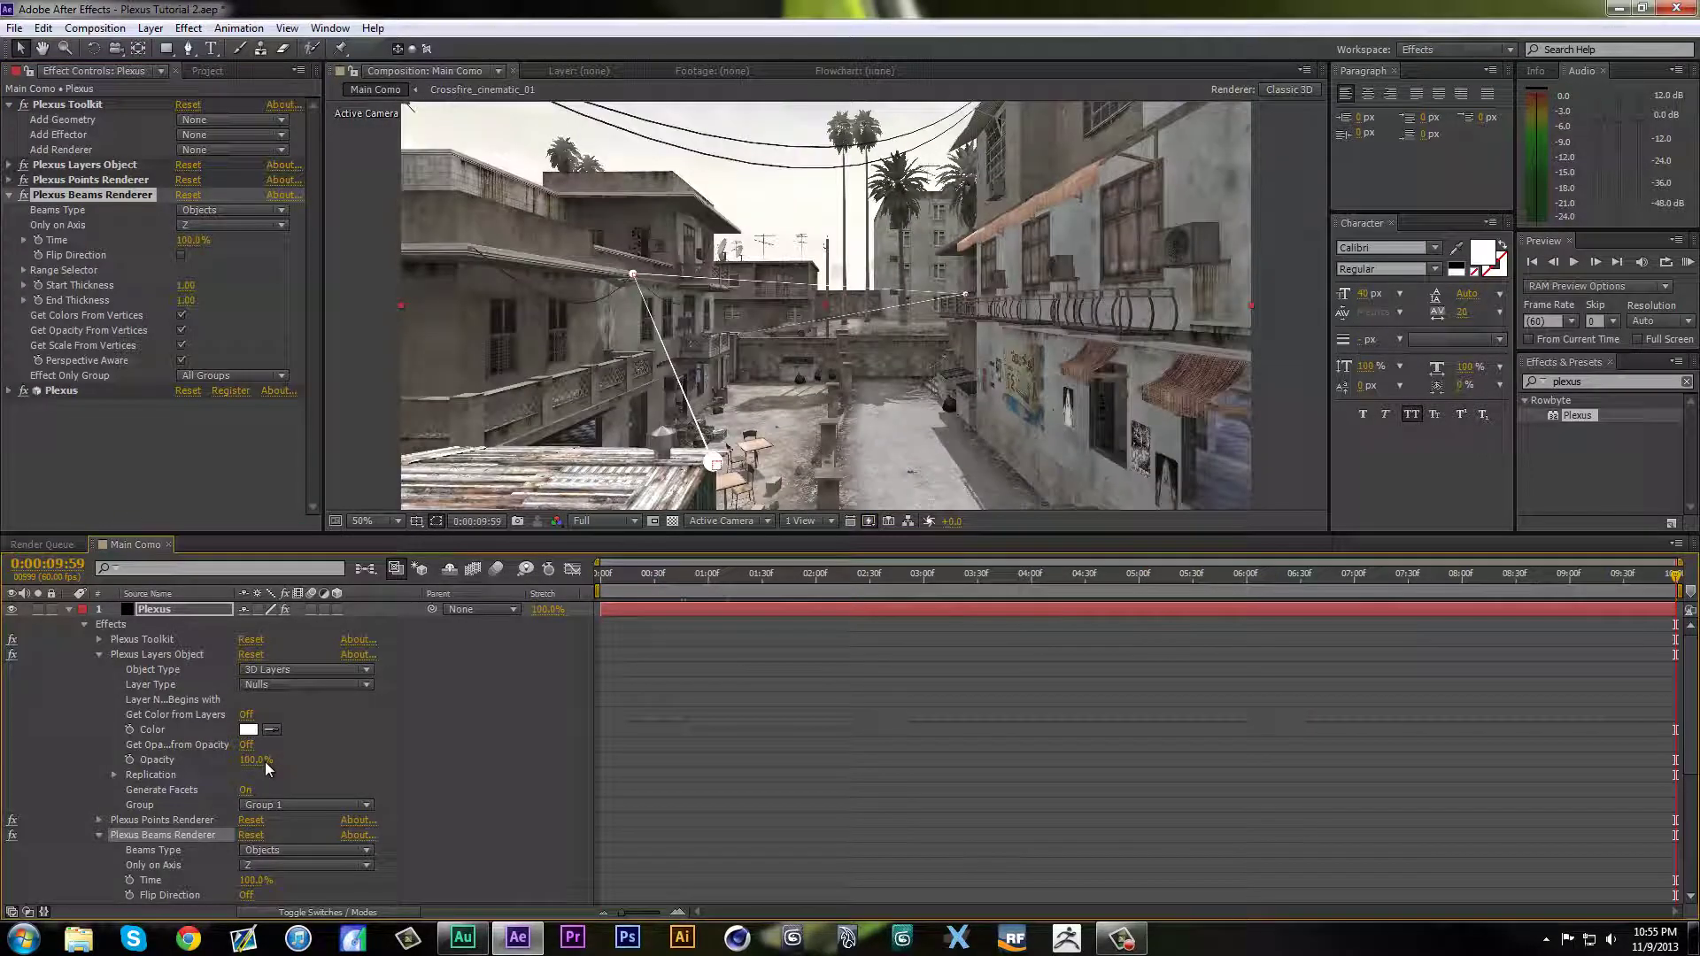
Step: Collapse the Plexus effect settings and layer properties, and select the topmost Track Null layer
{"action": "key", "text": "grave"}
{"action": "key", "text": "grave"}
{"action": "key", "text": "grave"}
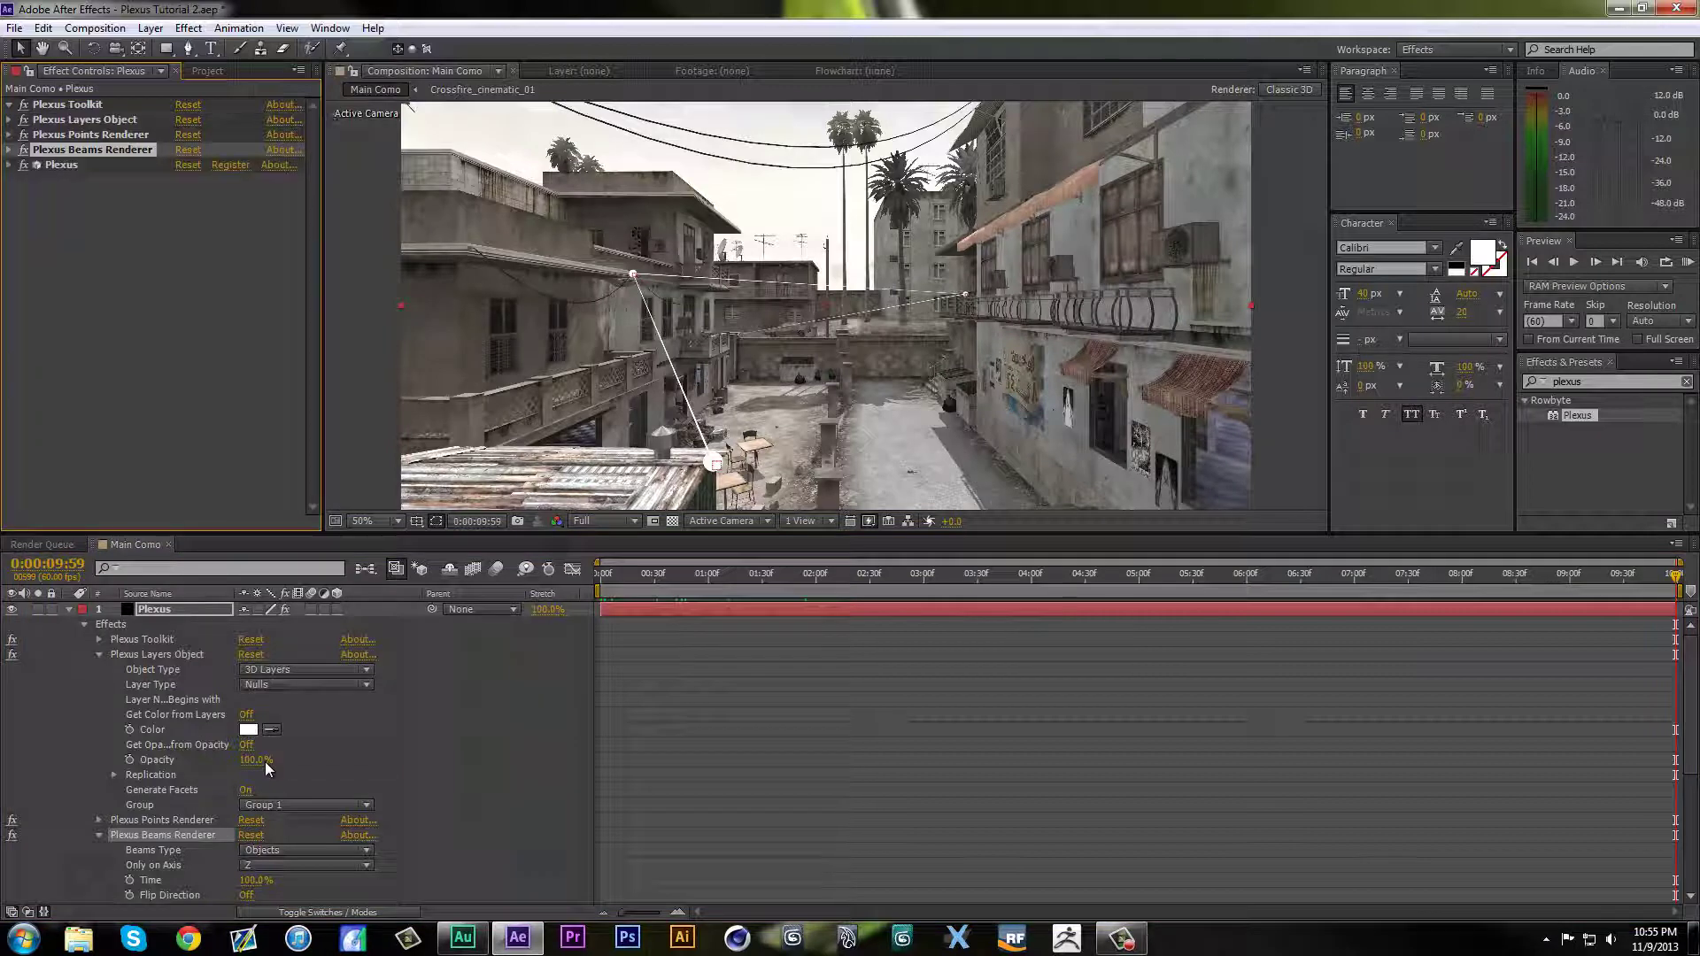
{"action": "key", "text": "u"}
{"action": "key", "text": "ctrl+Down"}
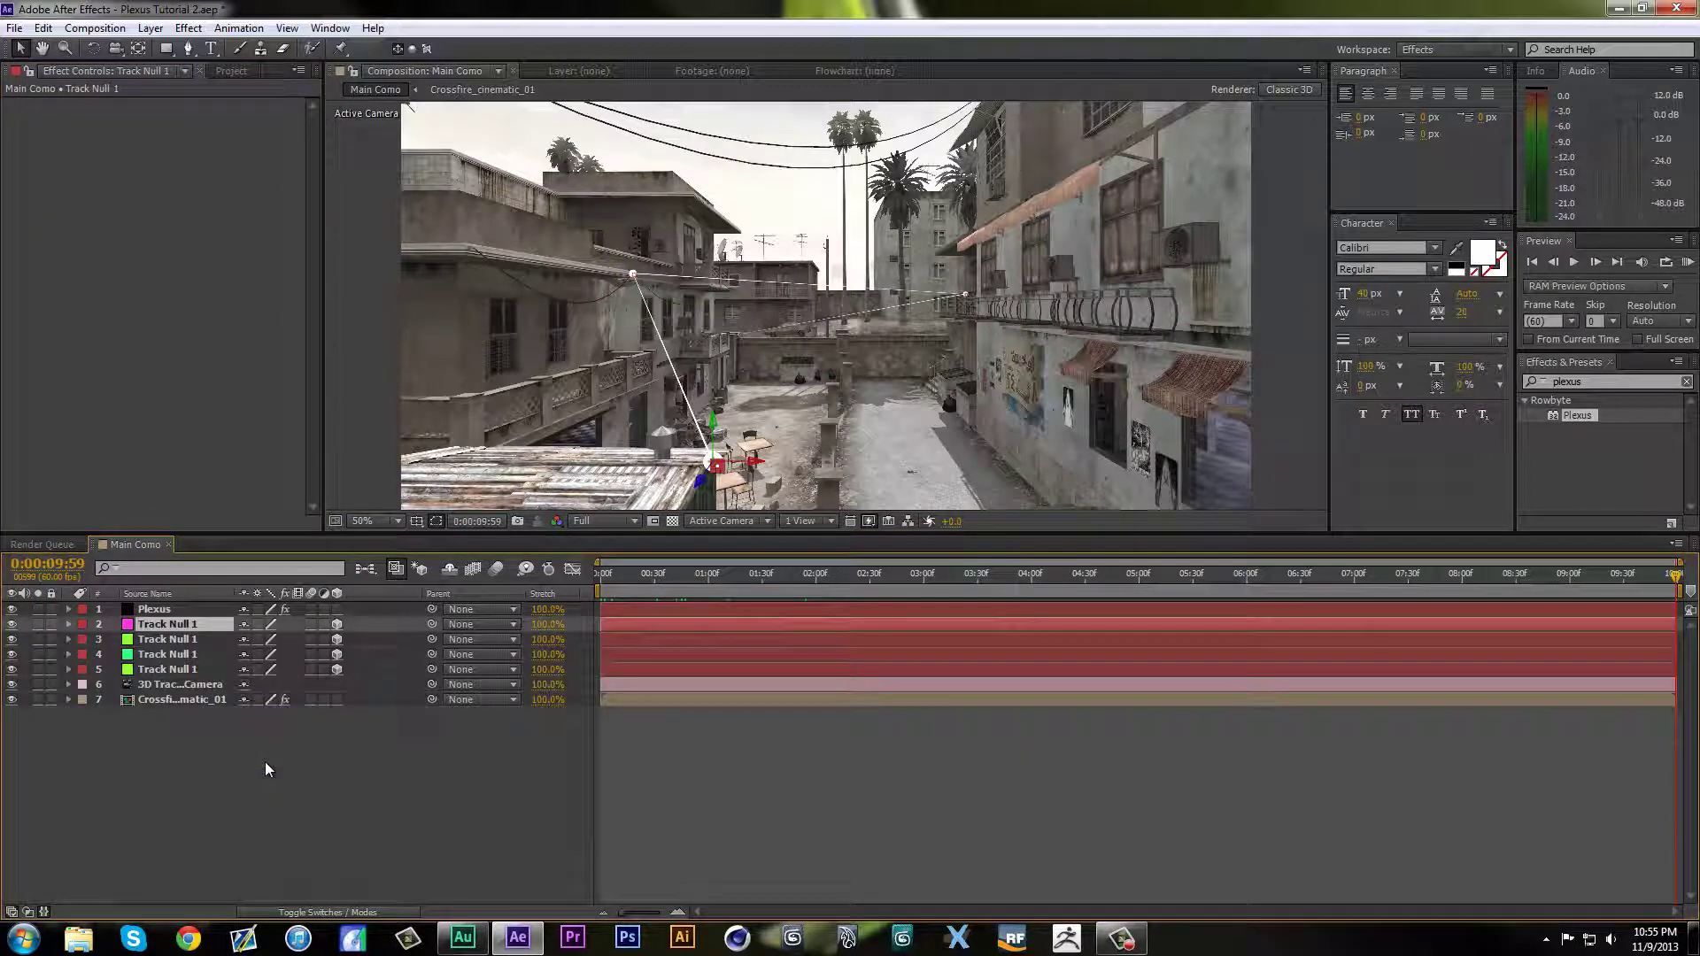
Step: Try moving the Plexus layer and the topmost Track Null in the composition, and undo the moves
{"action": "key", "text": "ctrl+Up"}
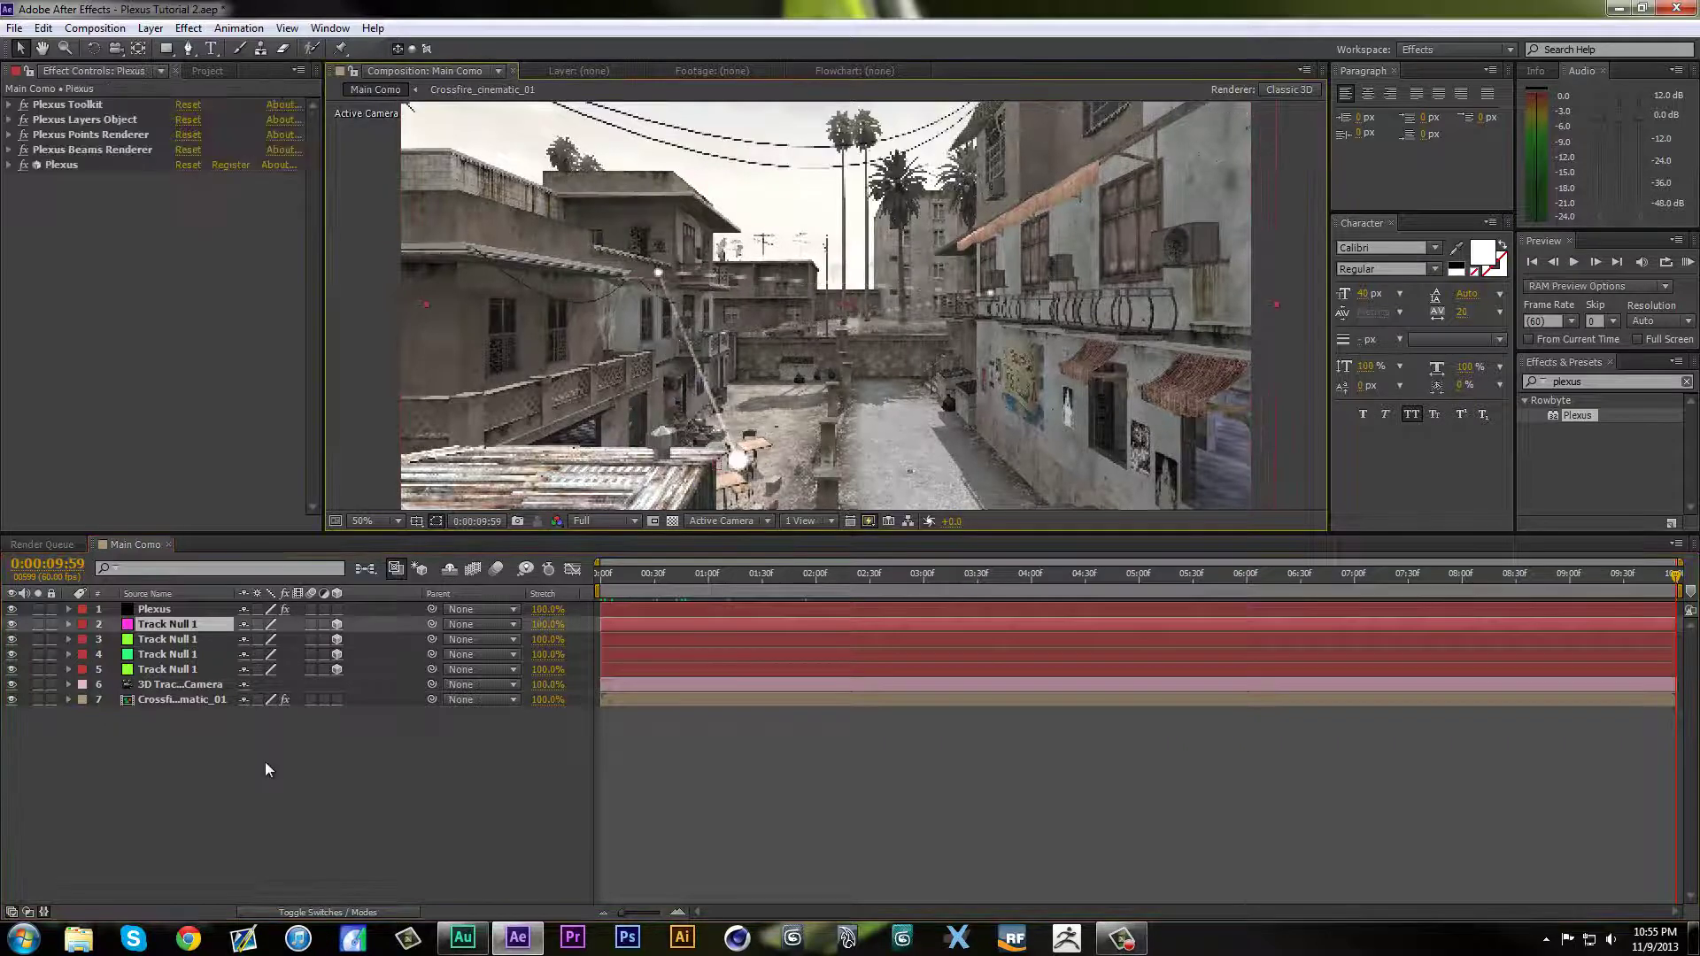
{"action": "key", "text": "ctrl+Down"}
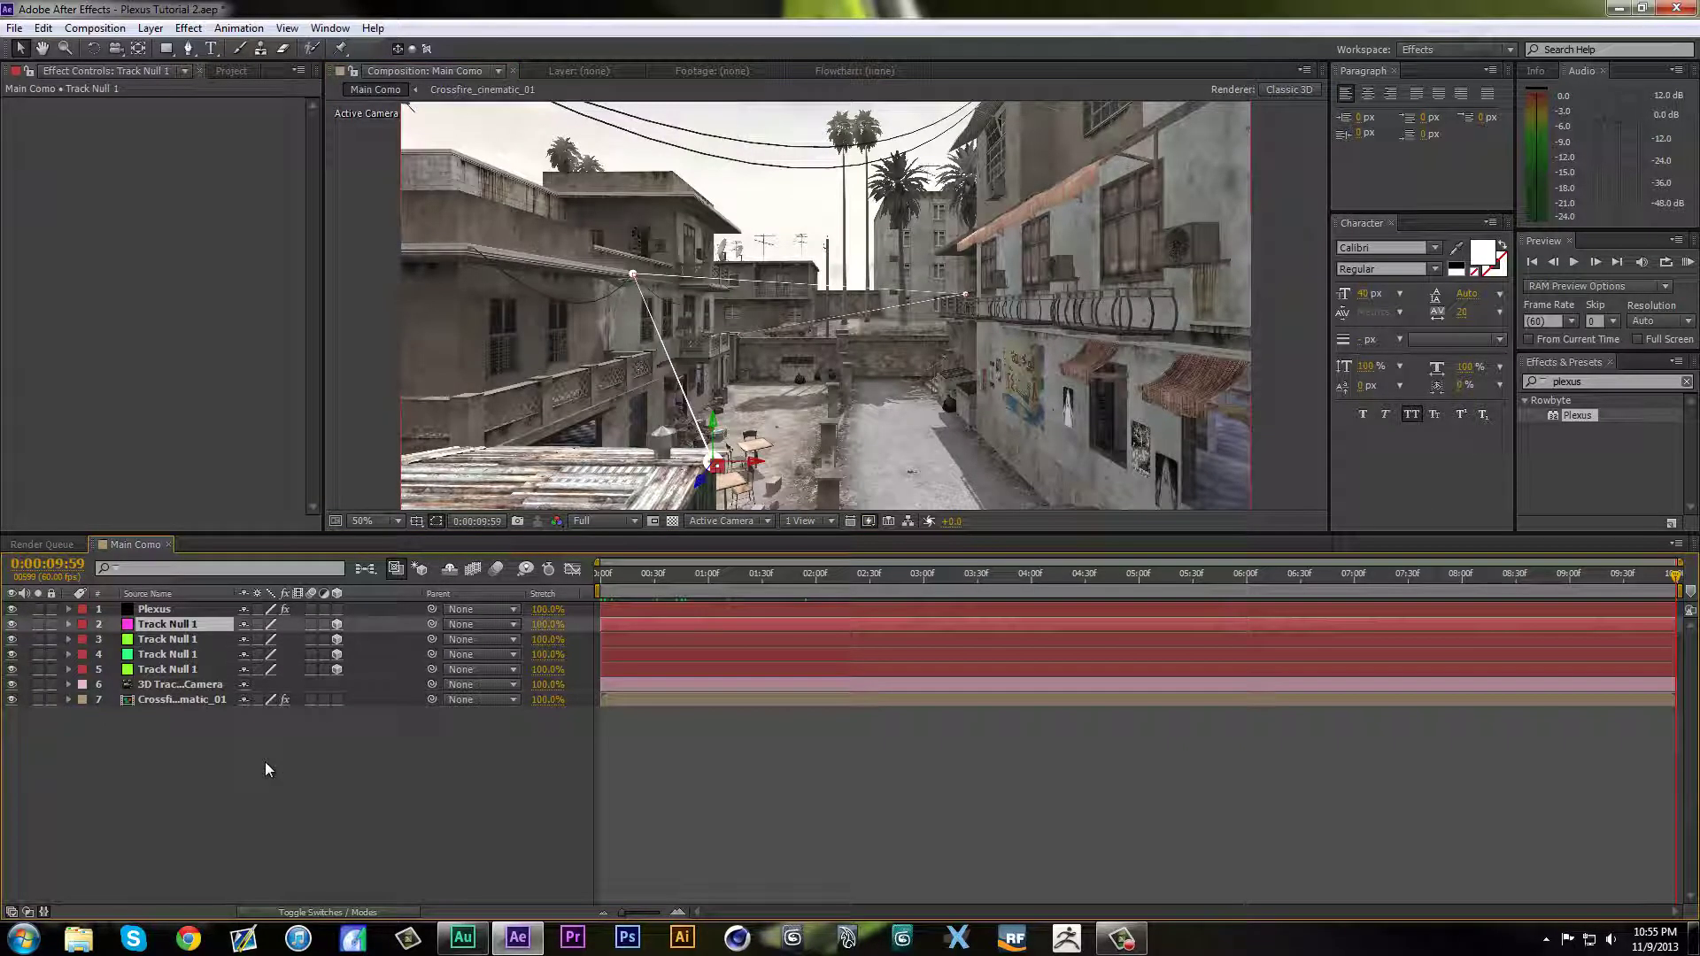
{"action": "key", "text": "ctrl+Up"}
{"action": "key", "text": "ctrl+Down"}
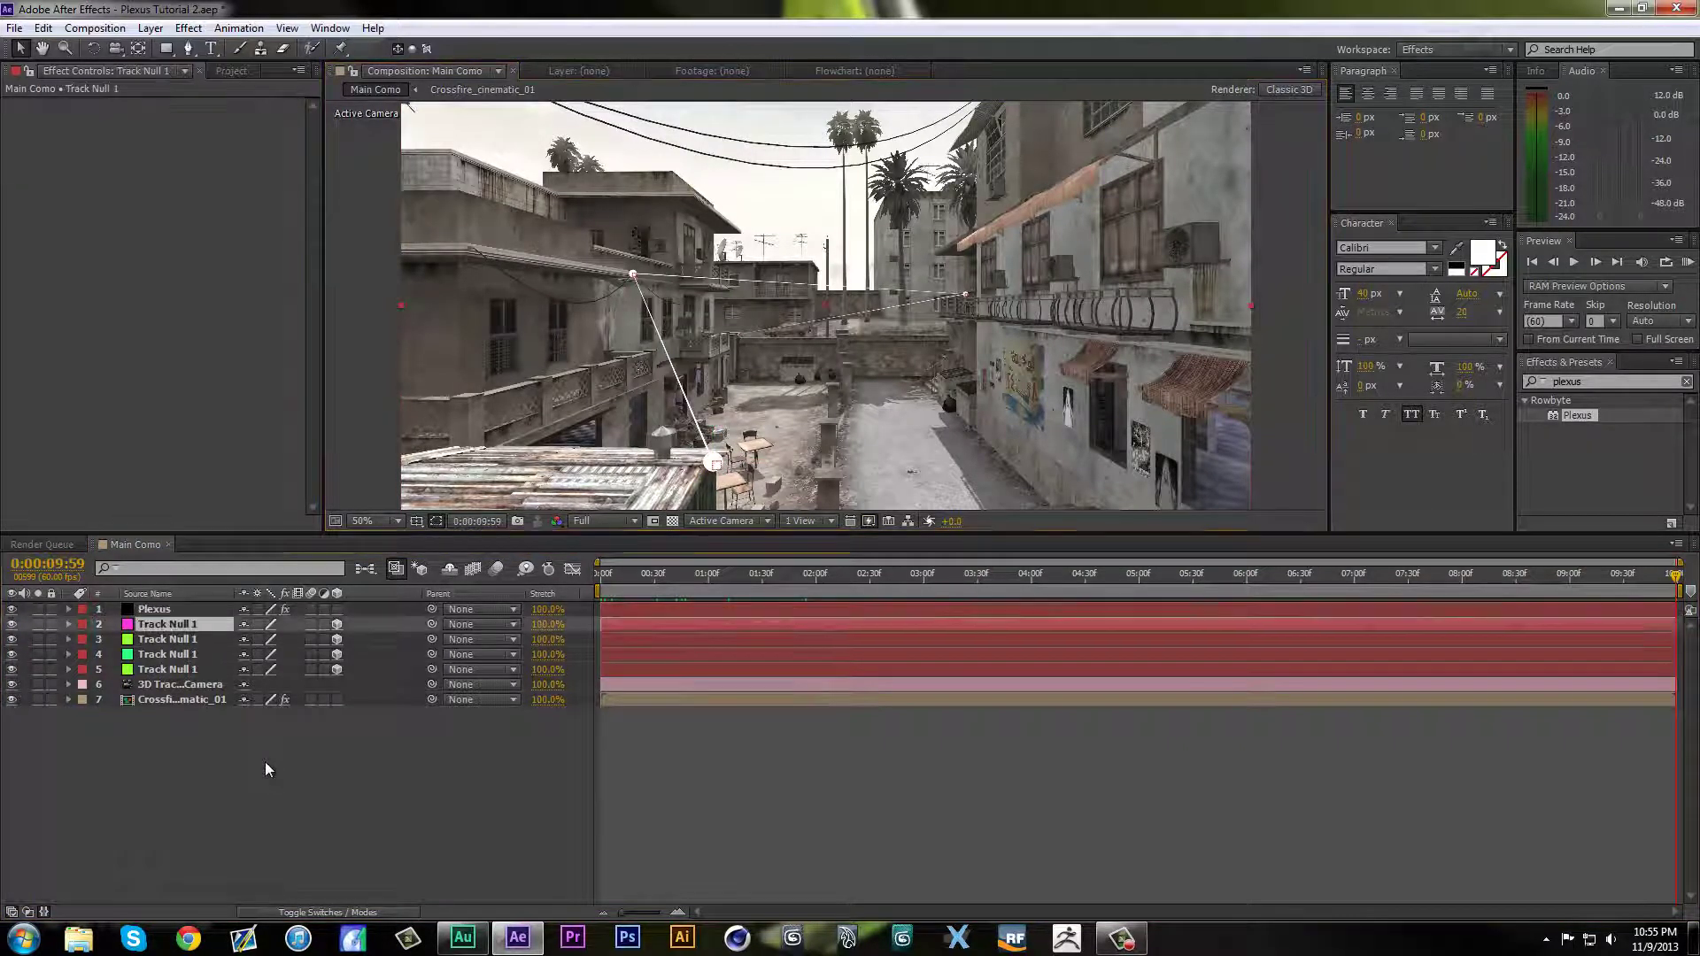
{"action": "key", "text": "ctrl+z"}
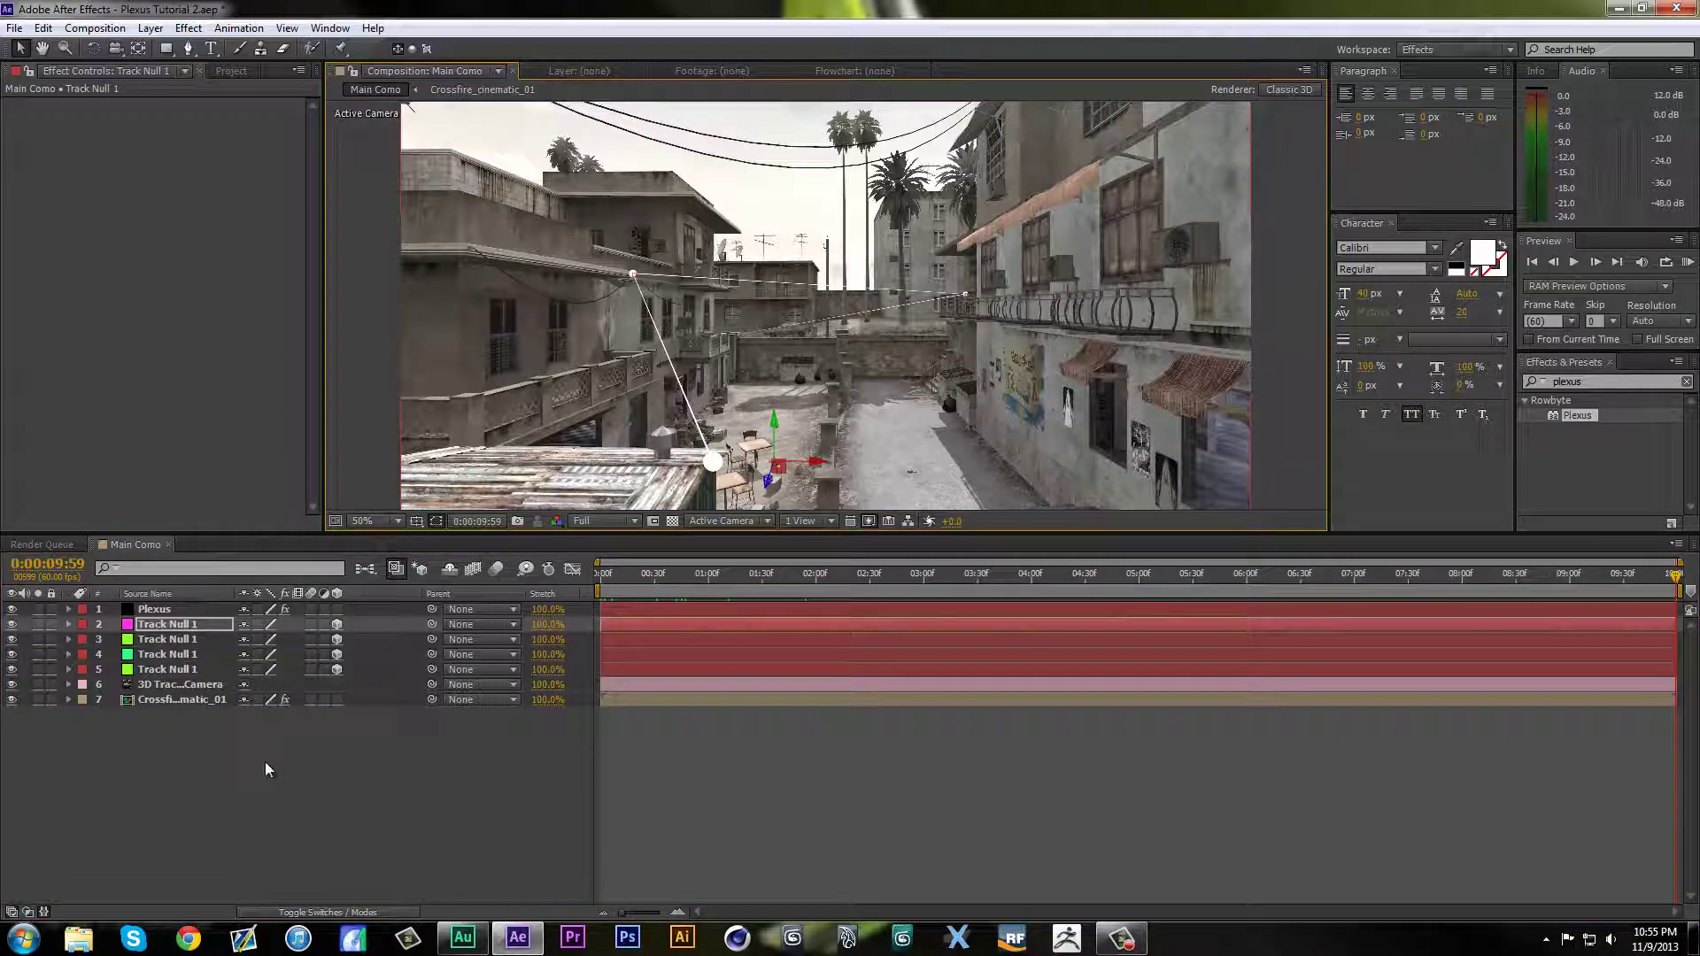
{"action": "key", "text": "Return"}
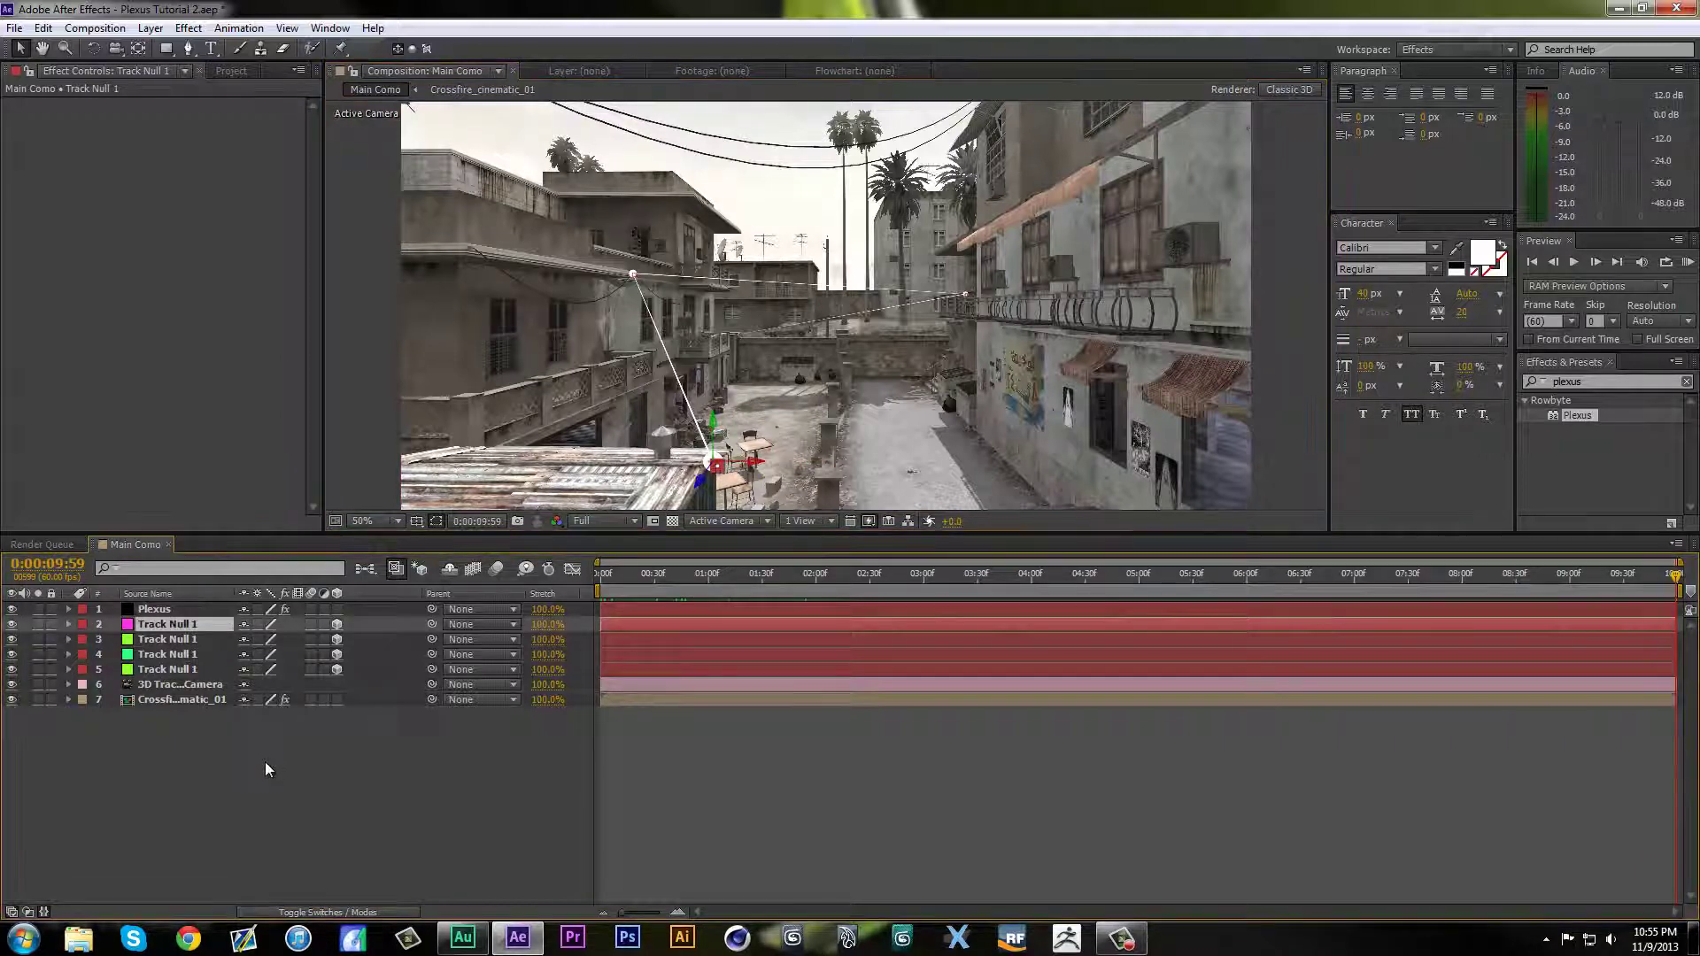
Step: Try animating the topmost Track Null's Position with a keyframe at the last frame and a shifted position at 0:00:09:31
{"action": "key", "text": "p"}
{"action": "key", "text": "alt+shift+p"}
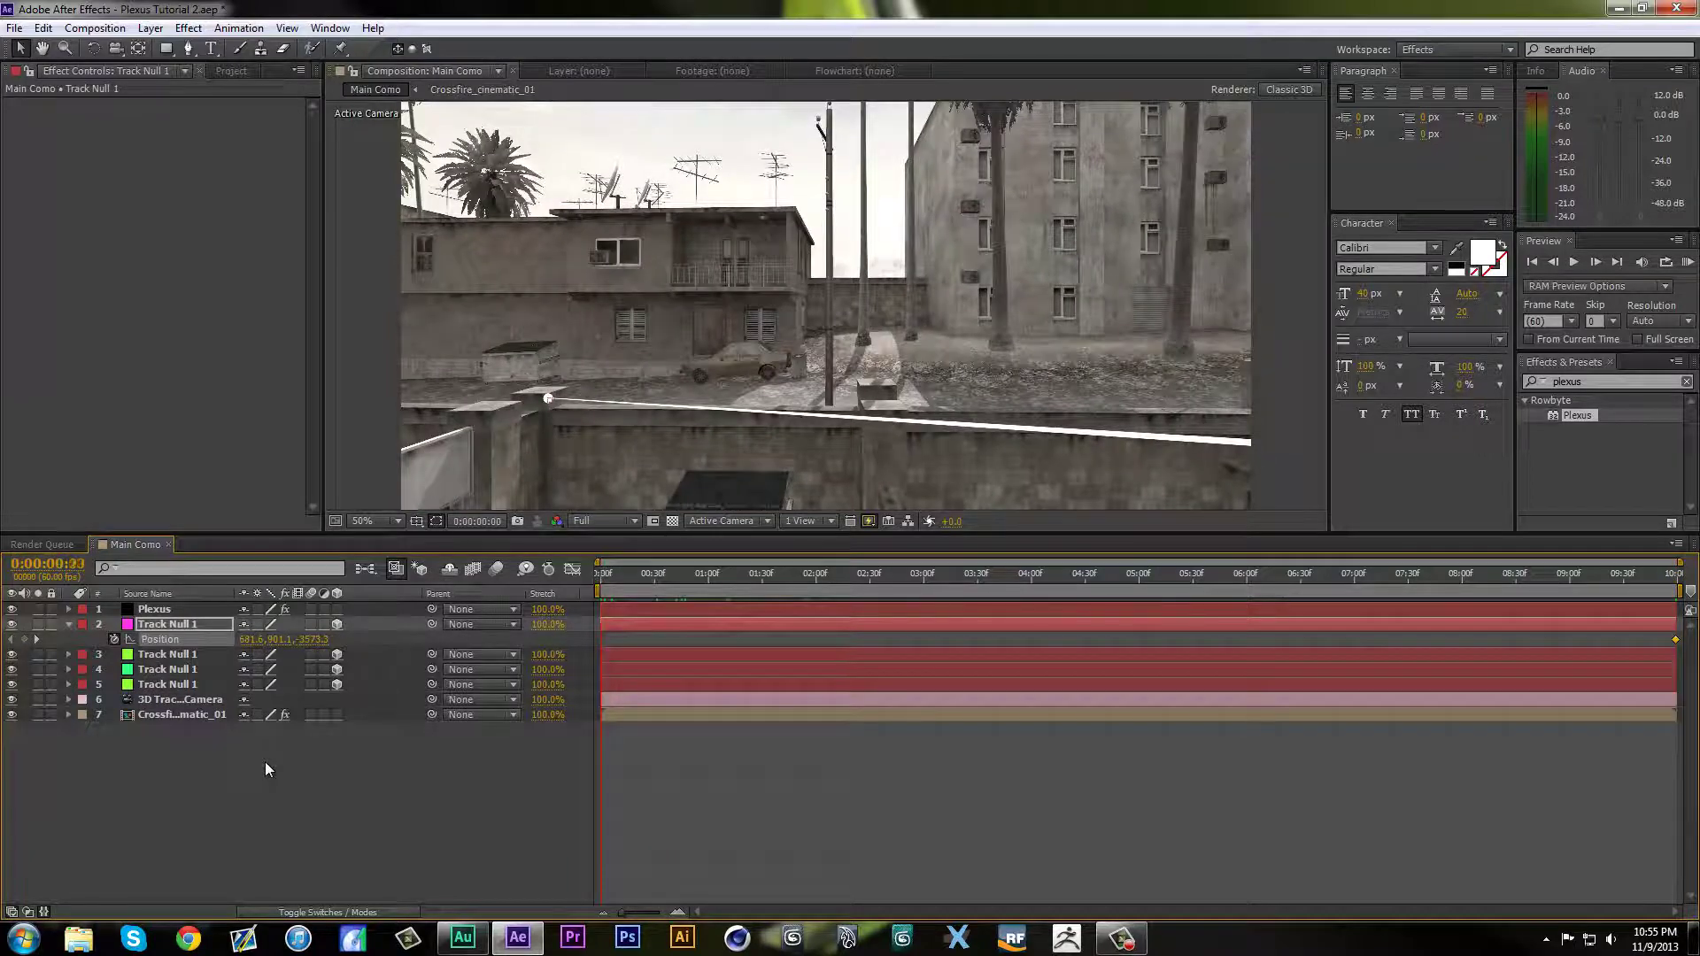
{"action": "key", "text": "Page_Up"}
{"action": "key", "text": "Page_Up"}
{"action": "key", "text": "Page_Up"}
{"action": "key", "text": "Page_Up"}
{"action": "key", "text": "Page_Up"}
{"action": "key", "text": "Page_Up"}
{"action": "key", "text": "Page_Up"}
{"action": "key", "text": "Page_Up"}
{"action": "key", "text": "Page_Up"}
{"action": "key", "text": "Page_Up"}
{"action": "key", "text": "Page_Up"}
{"action": "key", "text": "Page_Up"}
{"action": "key", "text": "Page_Up"}
{"action": "key", "text": "Page_Up"}
{"action": "key", "text": "Page_Up"}
{"action": "key", "text": "Page_Up"}
{"action": "key", "text": "Page_Up"}
{"action": "key", "text": "Page_Up"}
{"action": "key", "text": "Page_Up"}
{"action": "key", "text": "Page_Up"}
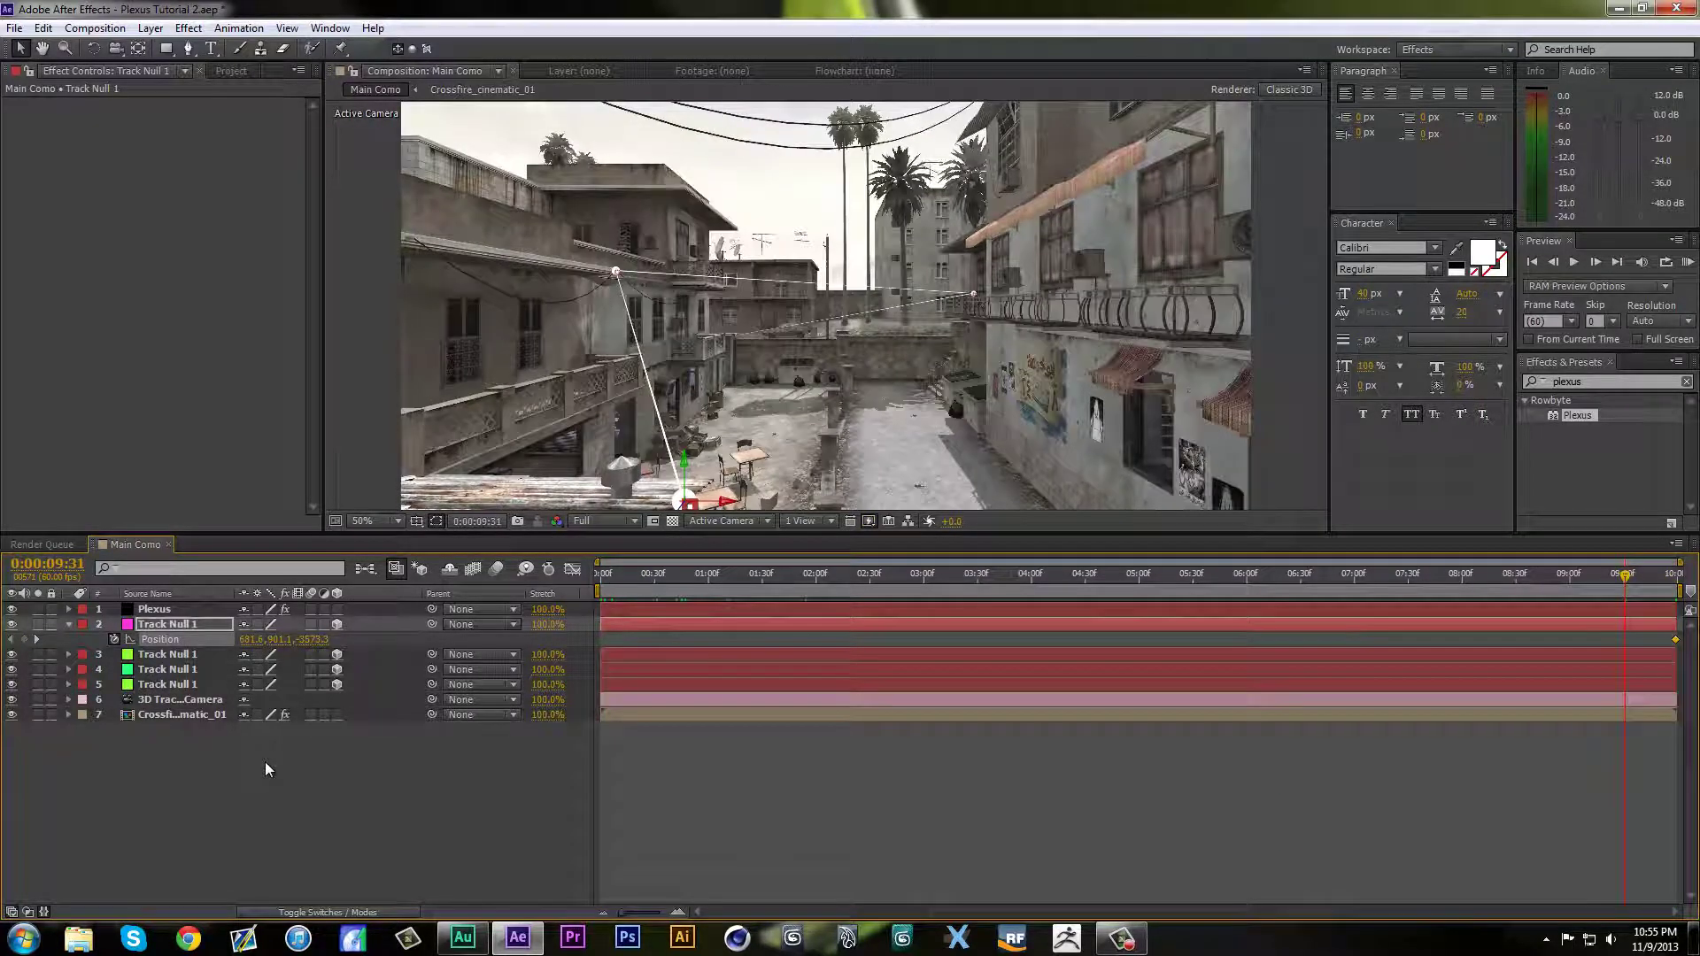
{"action": "left_click_drag", "start_coordinate": [264, 769], "coordinate": [265, 763]}
Step: Preview the Track Null's movement over the end of the shot and undo its Position keyframes
{"action": "key", "text": "space"}
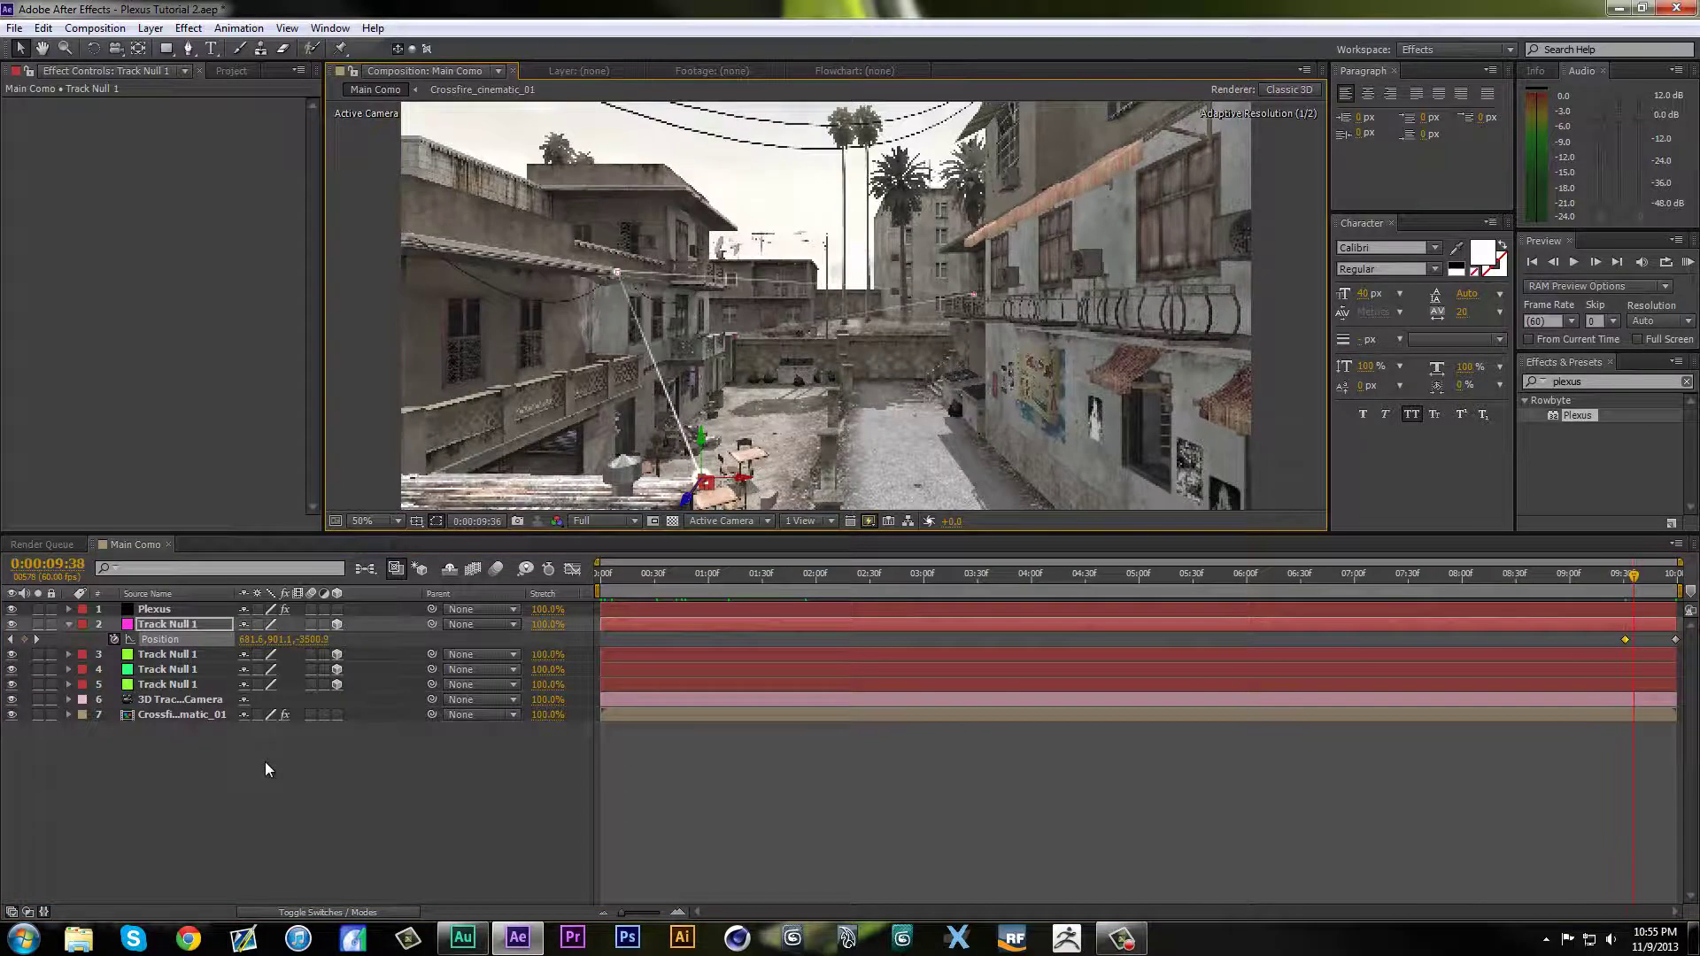
{"action": "key", "text": "space"}
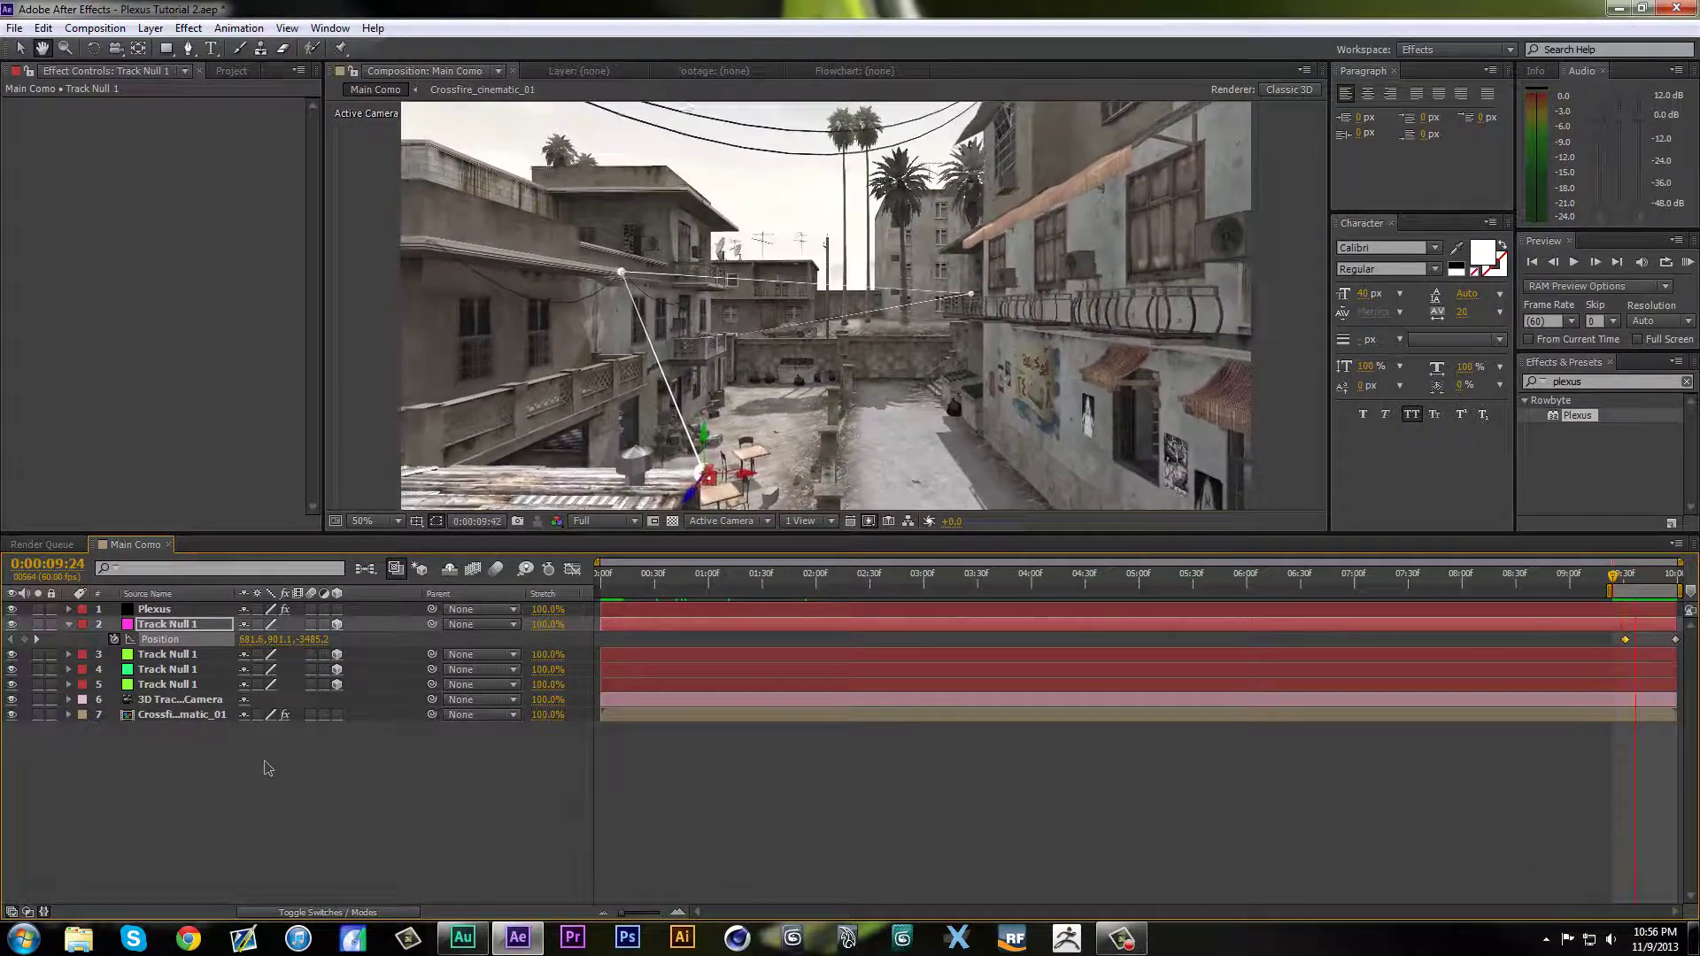
{"action": "key", "text": "space"}
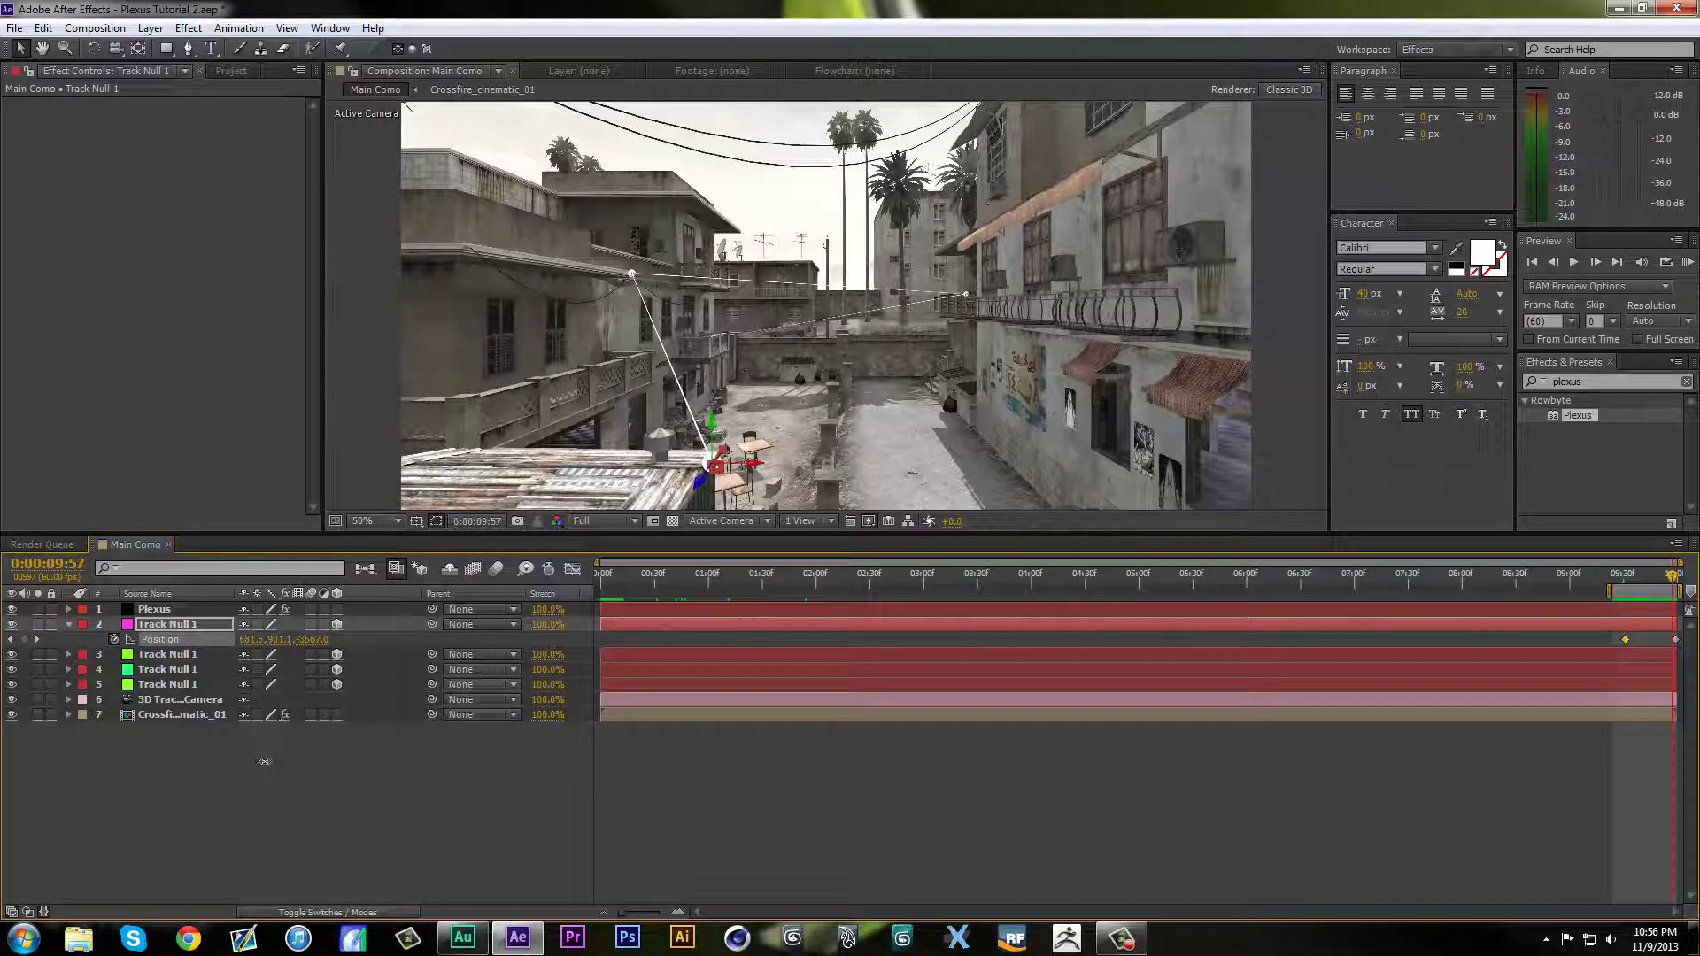
{"action": "key", "text": "ctrl+z"}
{"action": "key", "text": "ctrl+z"}
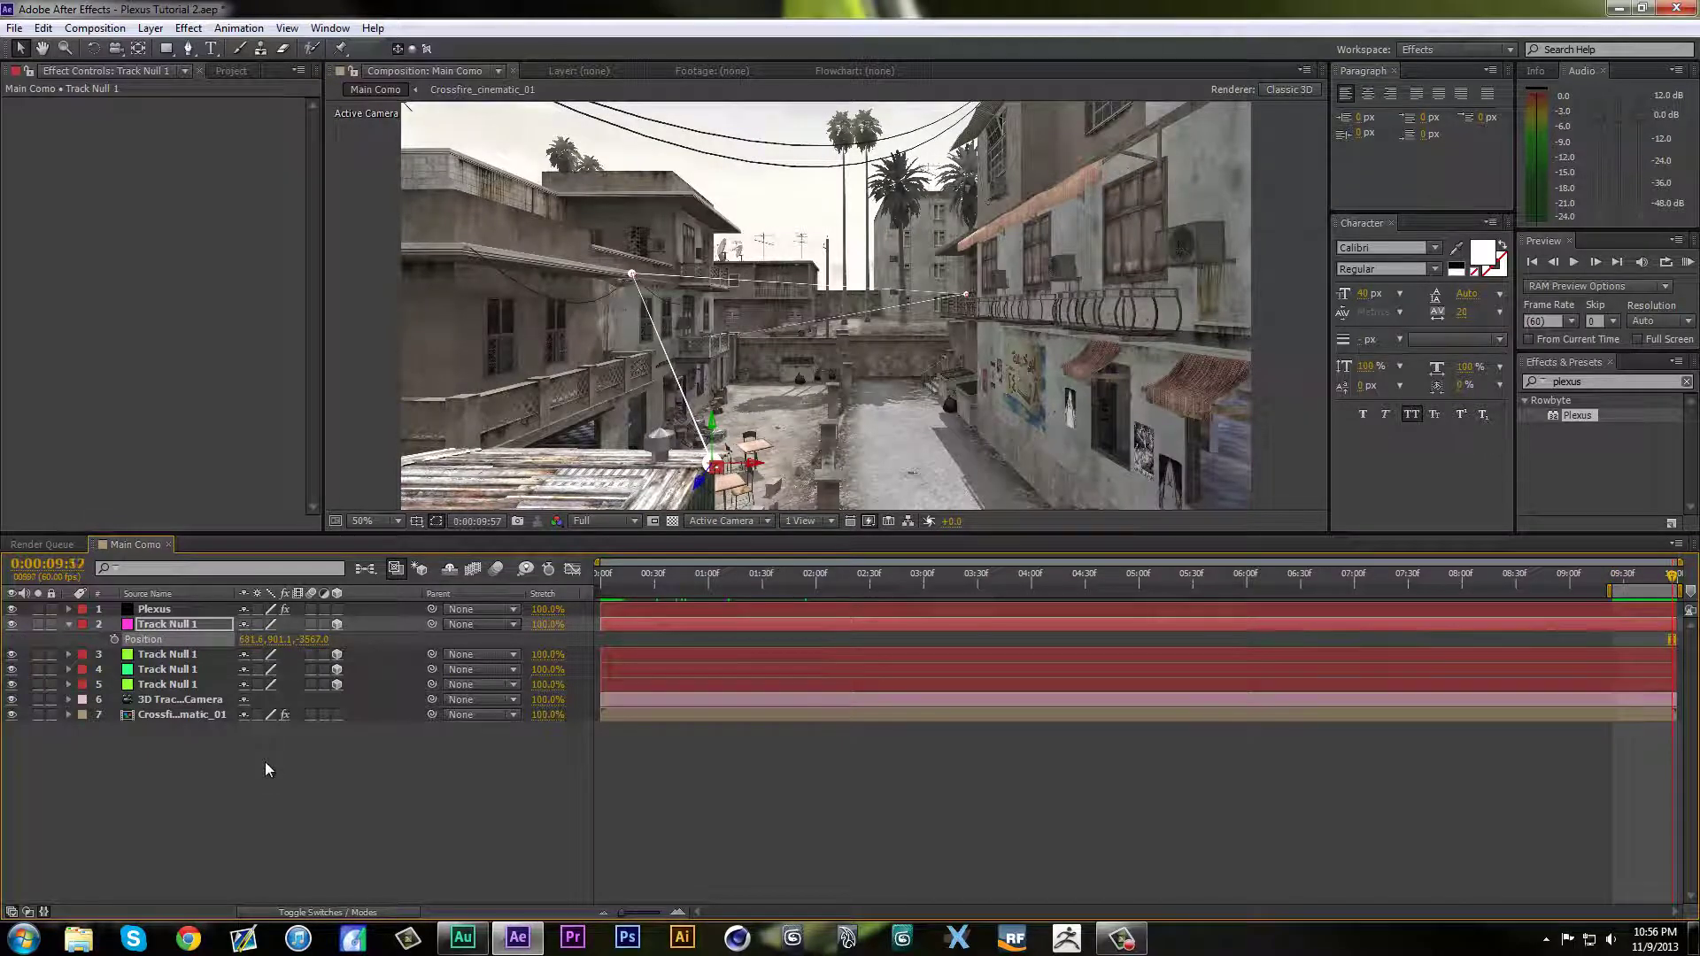
Step: Preview the shot from the first frame with the full work area restored, and collapse the Track Null's properties
{"action": "key", "text": "Home"}
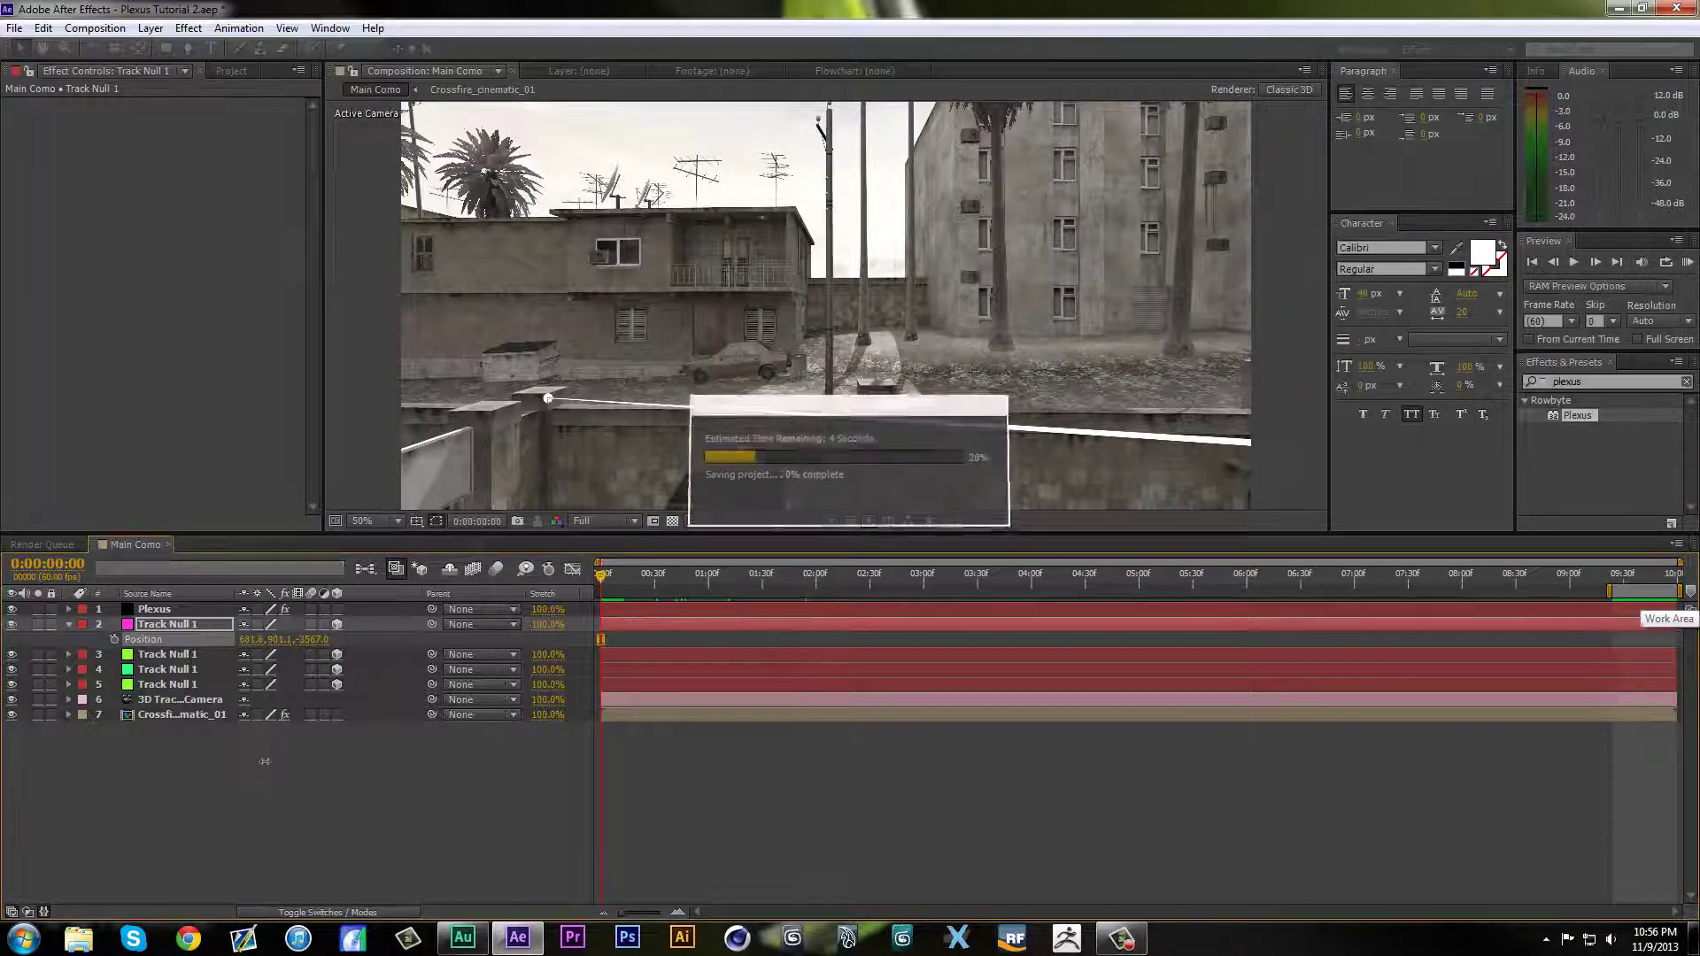
{"action": "key", "text": "space"}
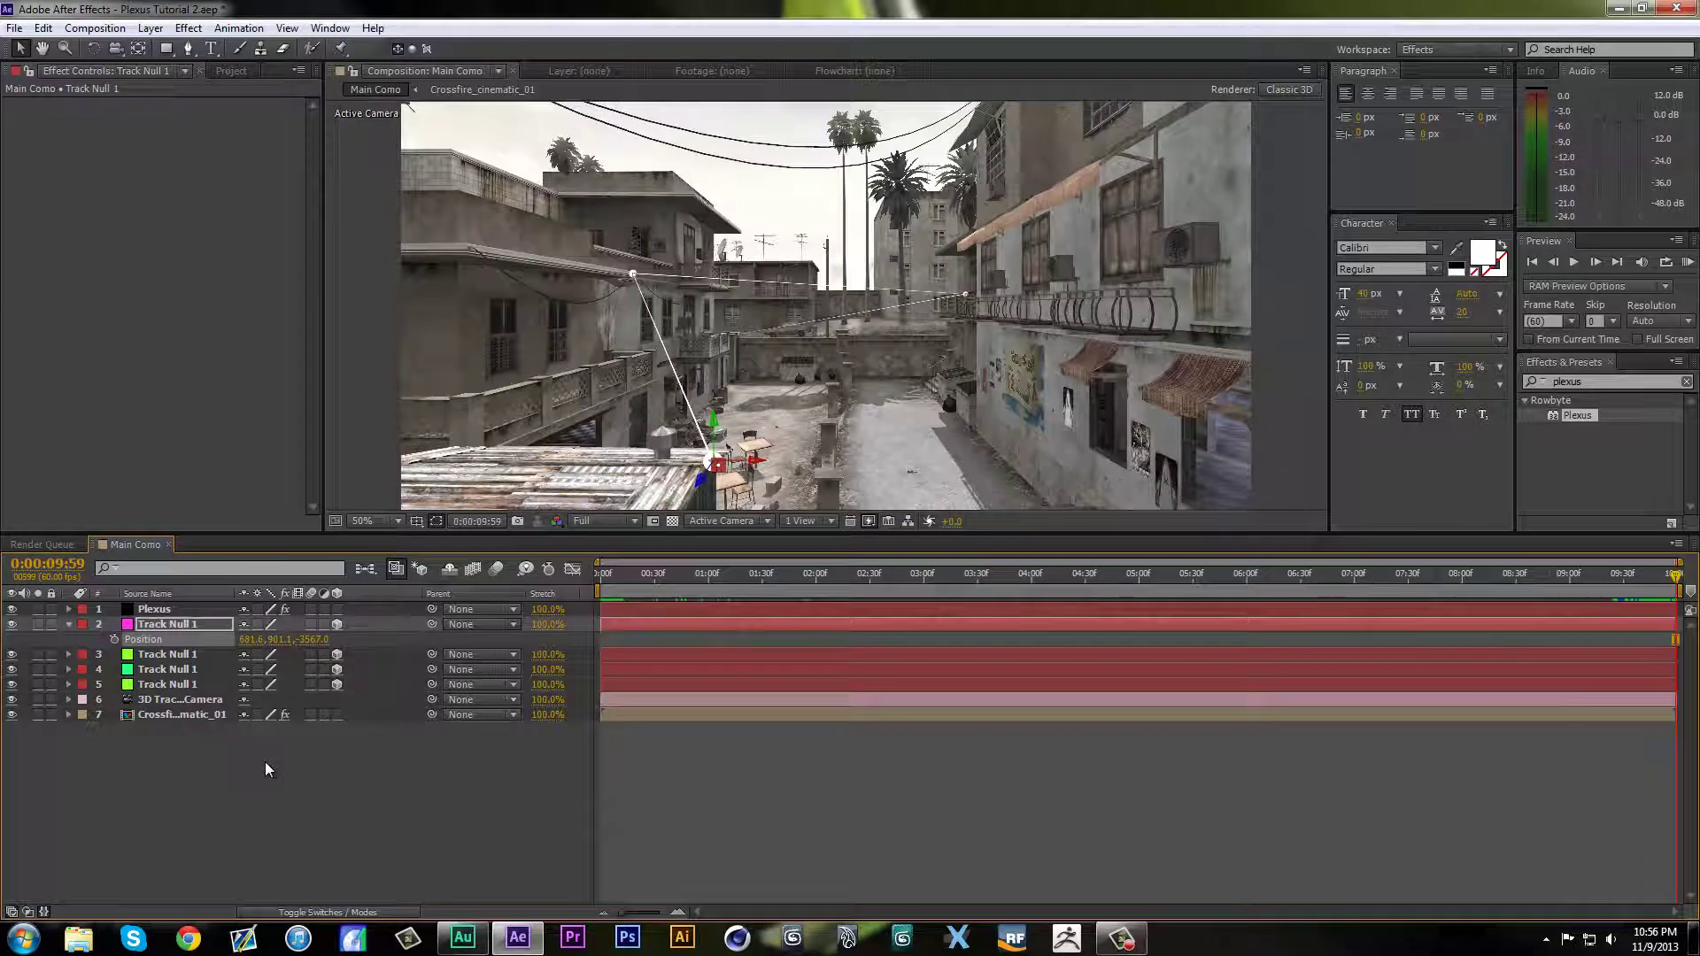
{"action": "left_click", "coordinate": [268, 769]}
{"action": "key", "text": "u"}
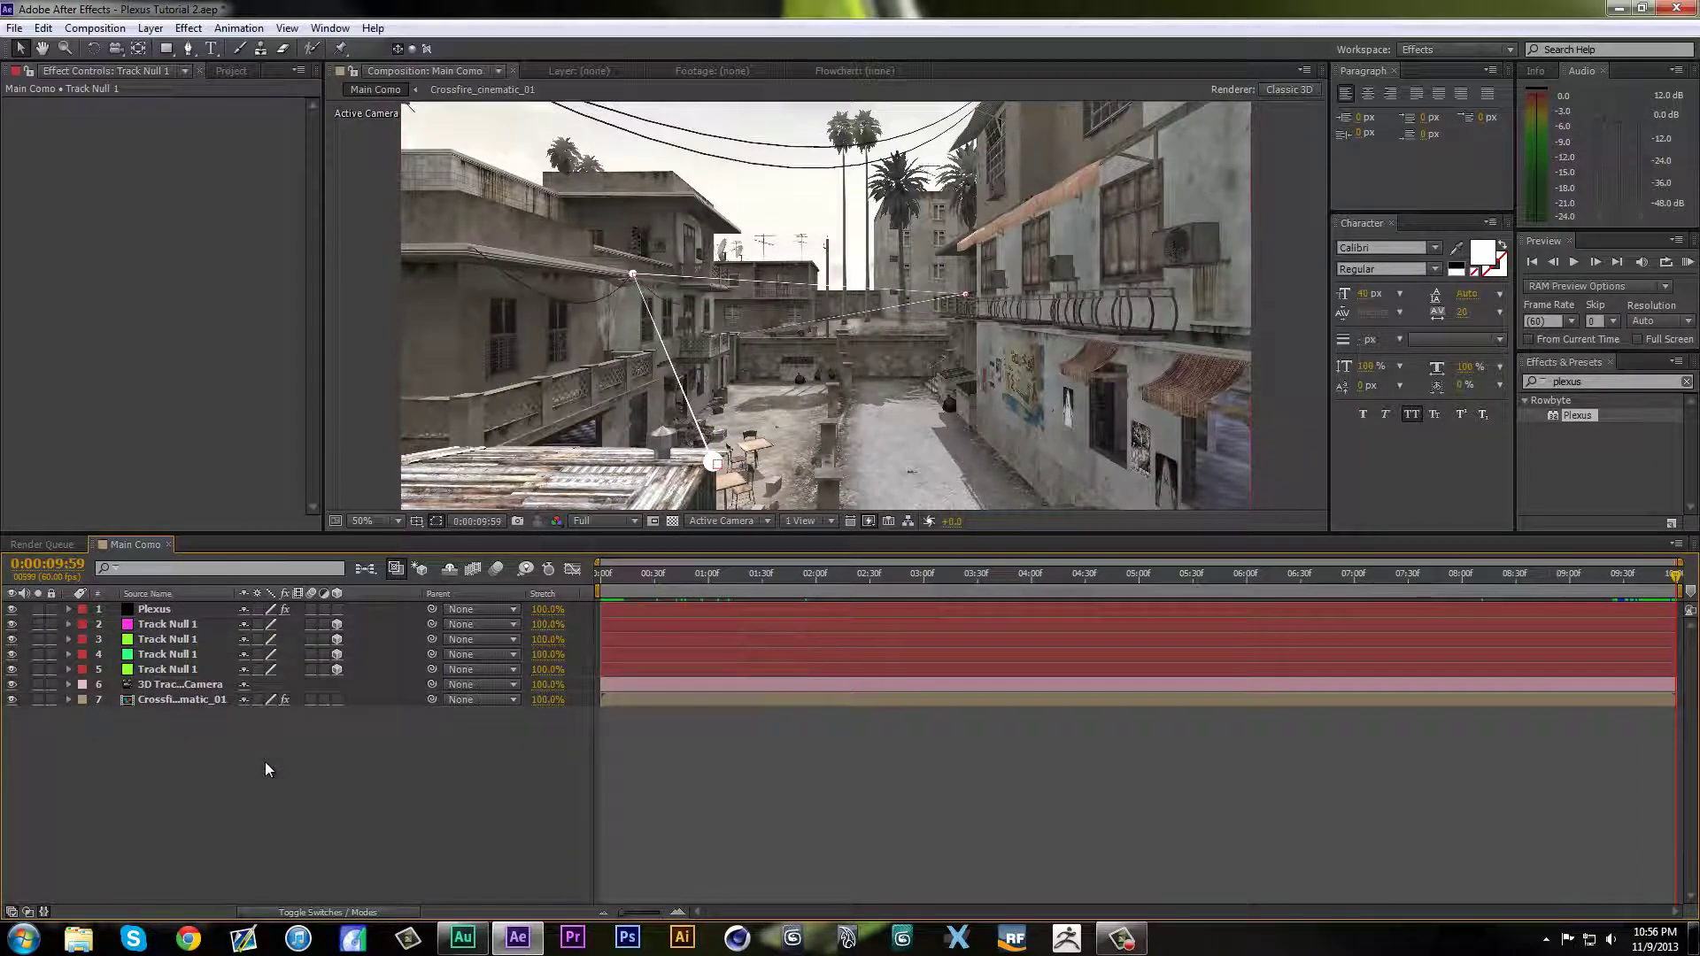
Step: Inspect the finished Plexus points and beams at 100% magnification in the composition
{"action": "key", "text": "period"}
{"action": "key", "text": "period"}
{"action": "key", "text": "super+d"}
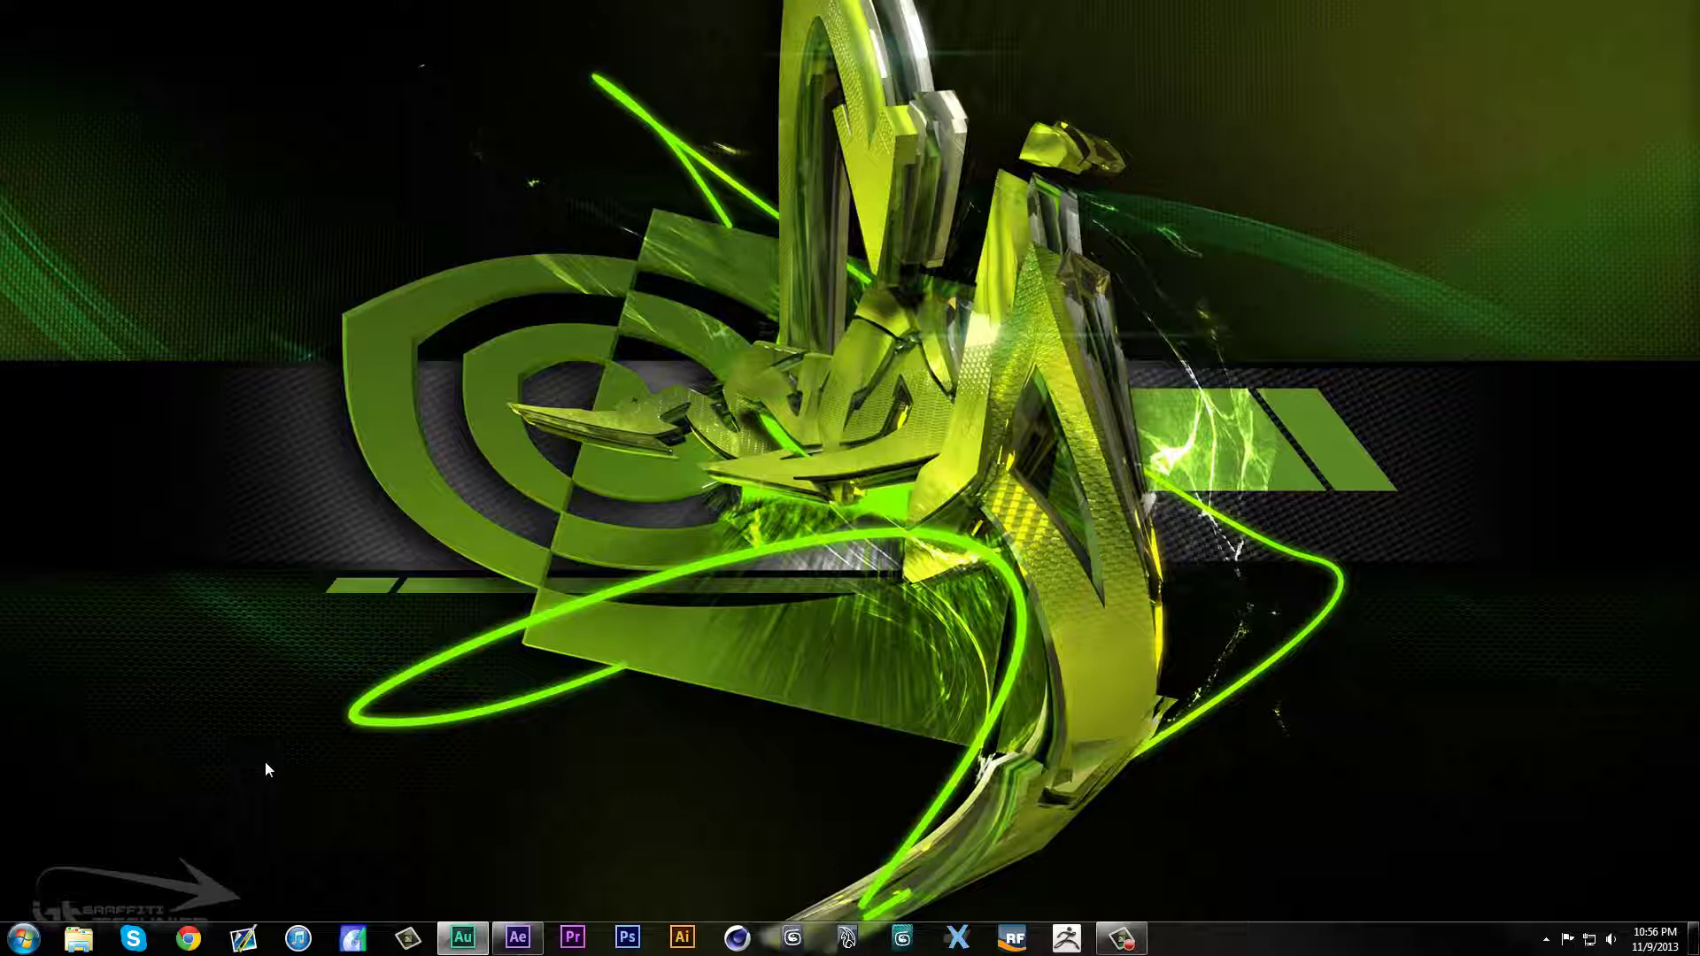
{"action": "key", "text": "alt+Tab"}
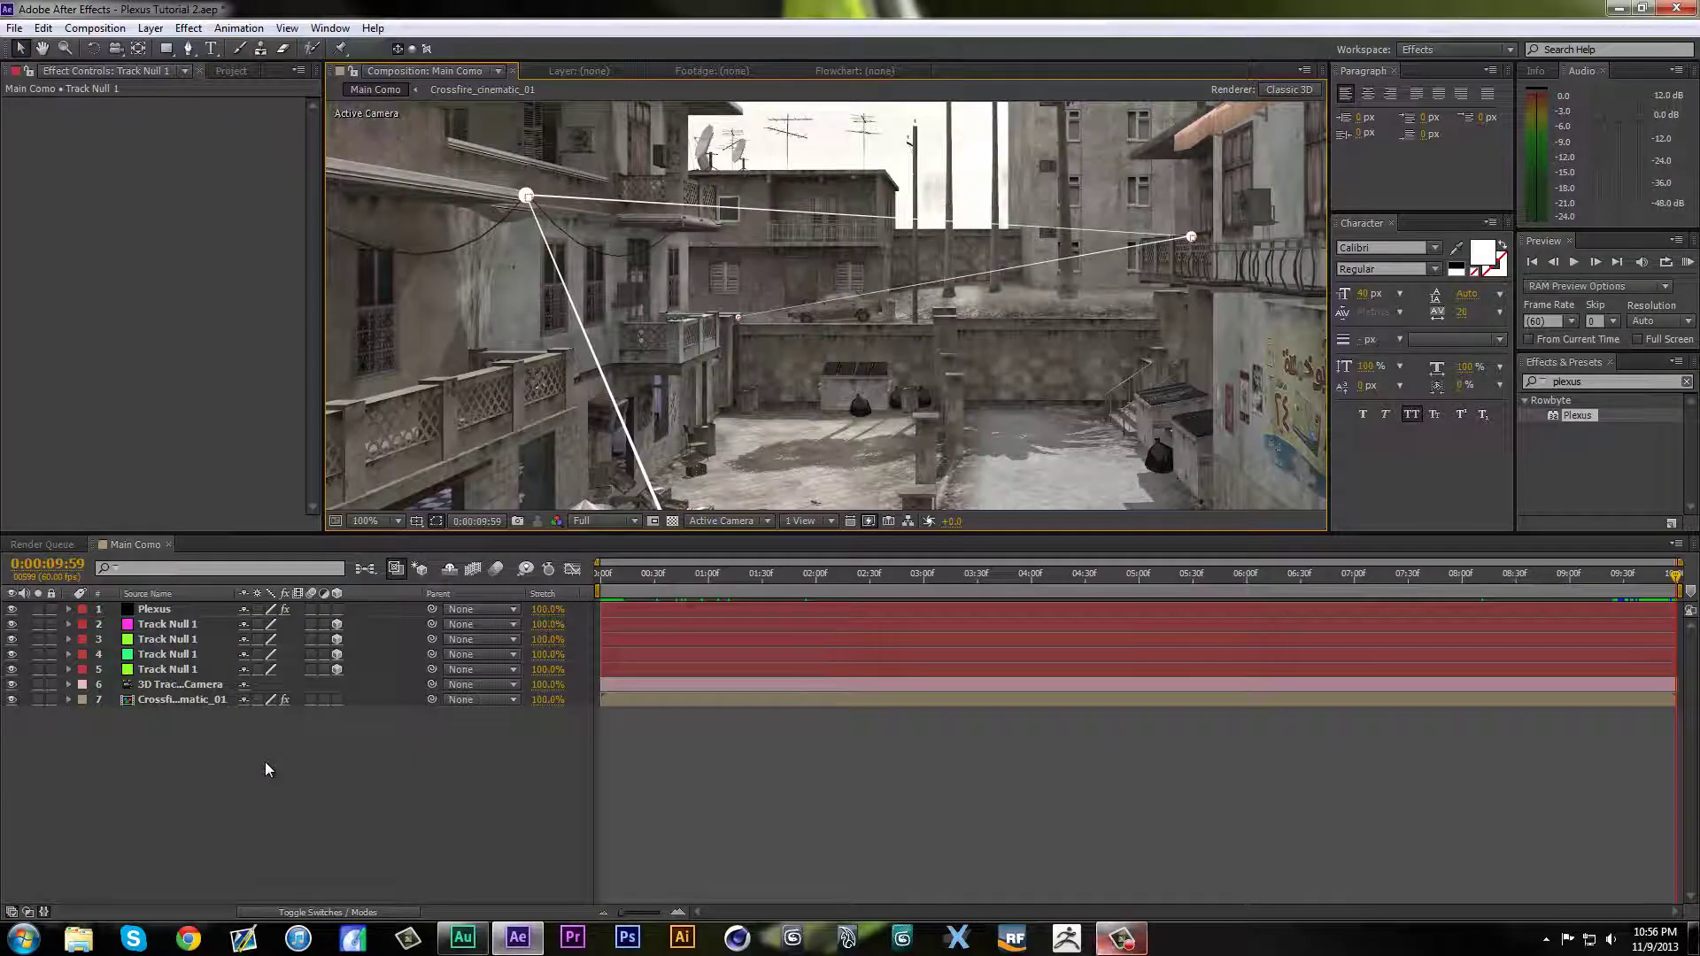
Step: Examine the Plexus points and beams at 200% and smaller magnifications, and return the composition view to Fit up to 100%
{"action": "left_click", "coordinate": [267, 766]}
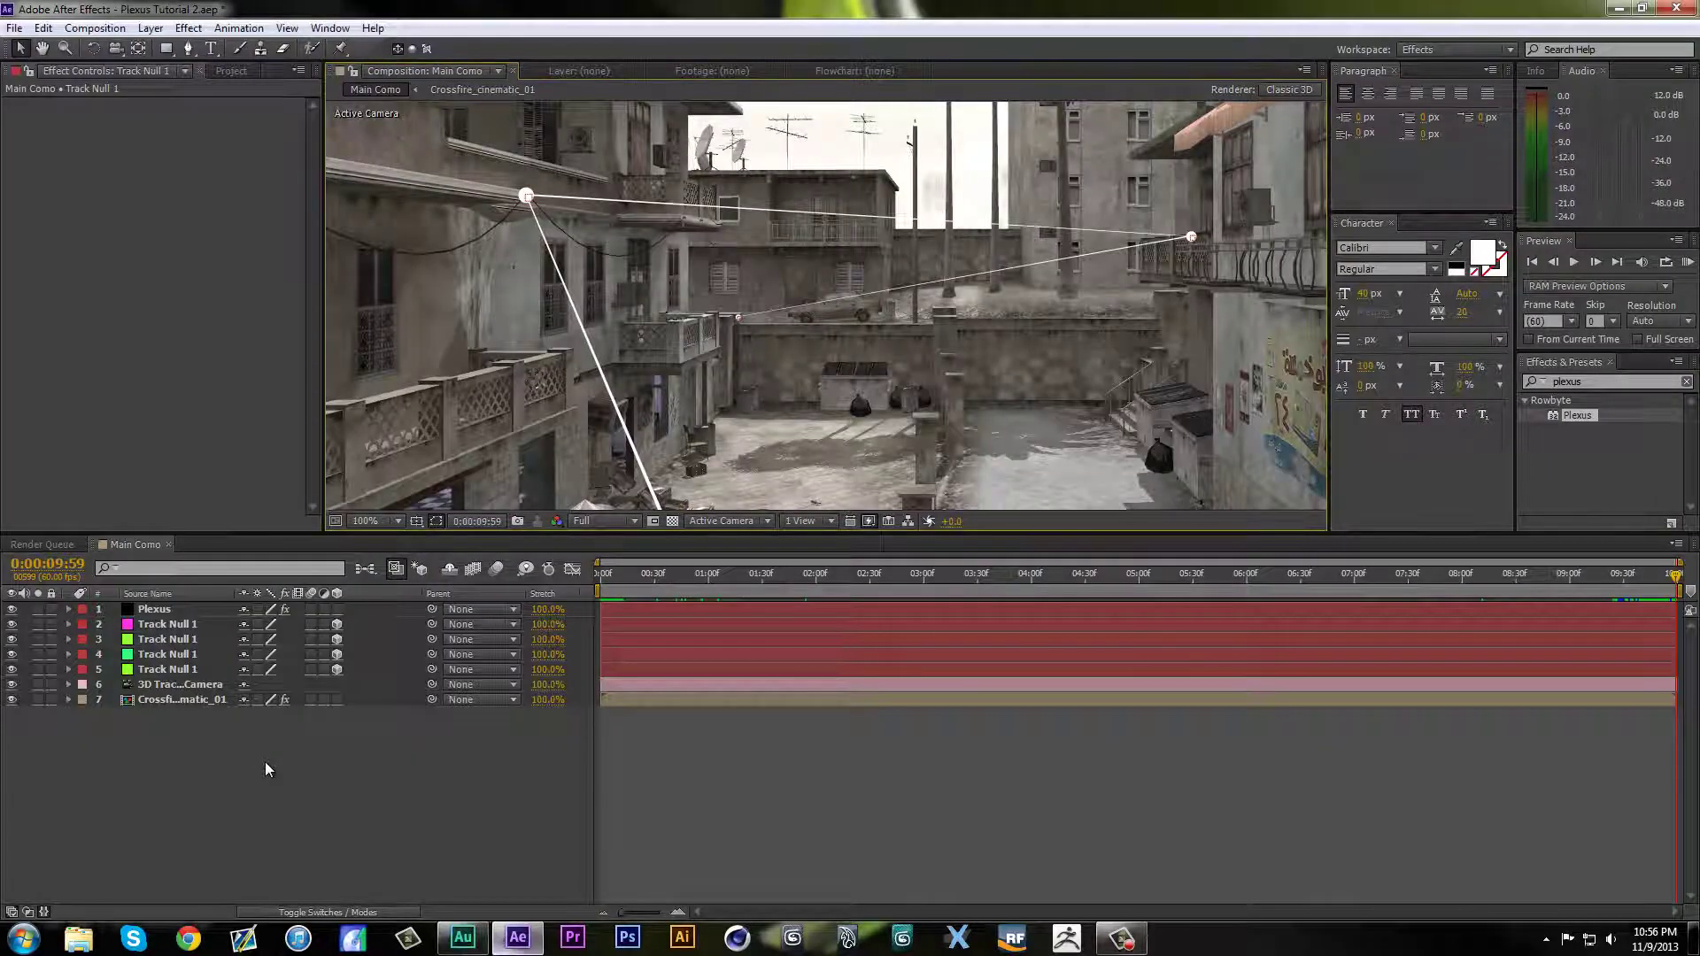
{"action": "key", "text": "space"}
{"action": "key", "text": "."}
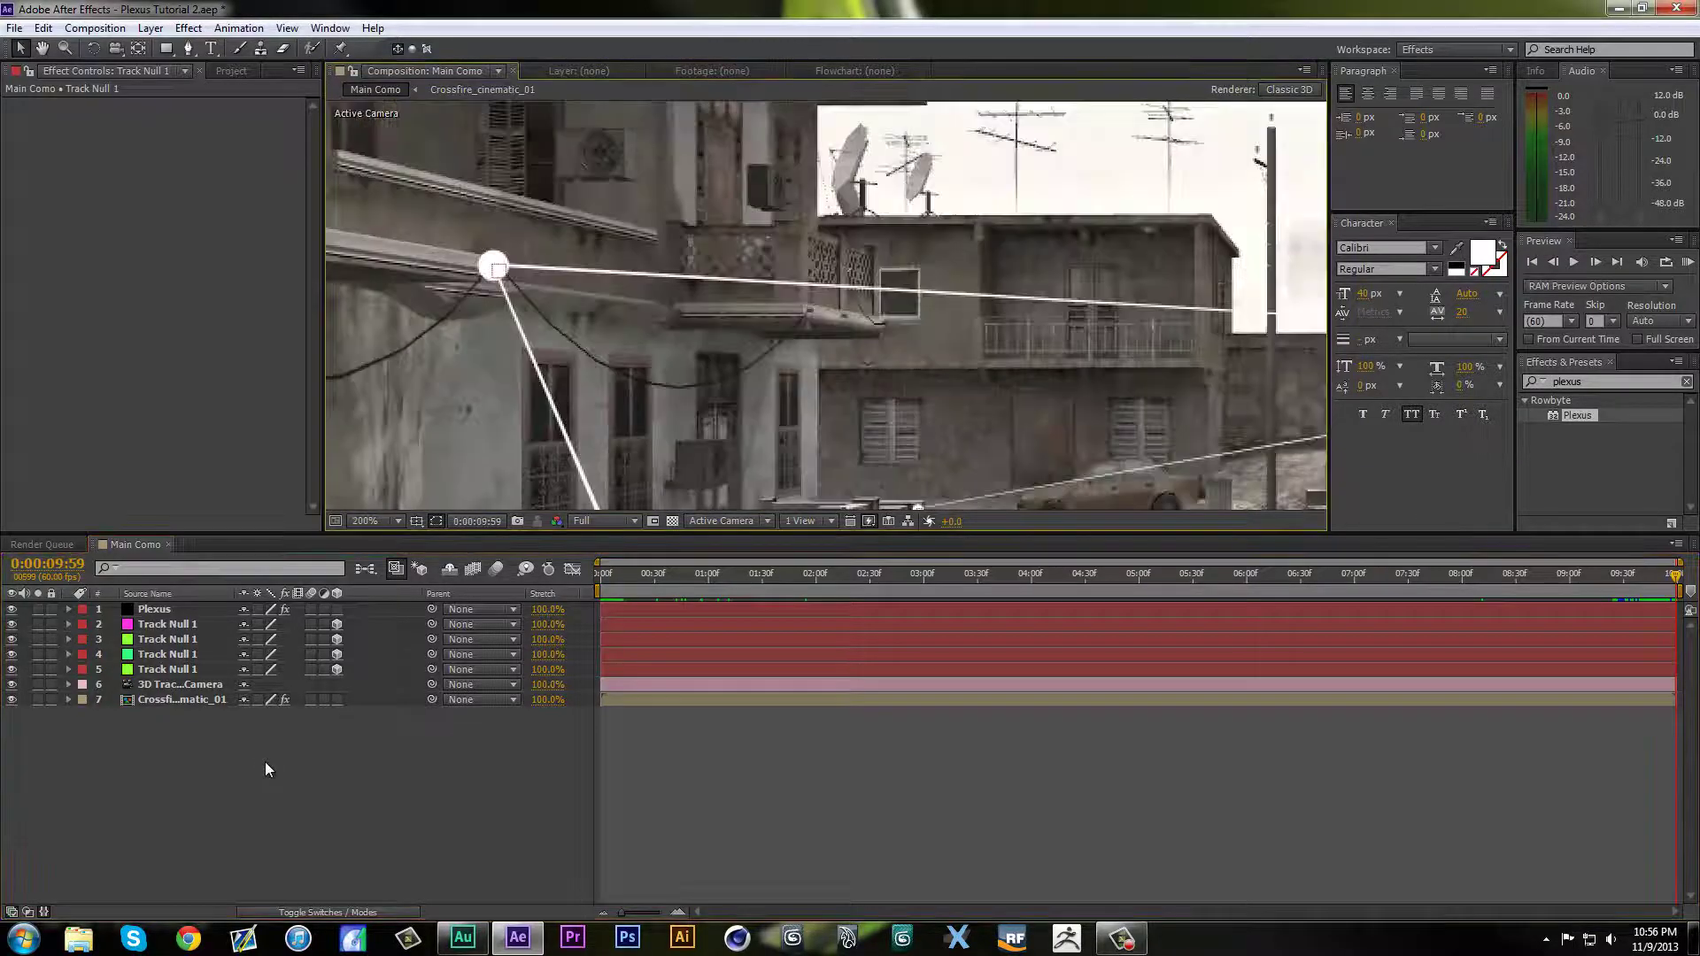
{"action": "left_click_drag", "start_coordinate": [918, 381], "coordinate": [693, 243]}
{"action": "left_click", "coordinate": [377, 521]}
{"action": "left_click", "coordinate": [410, 561]}
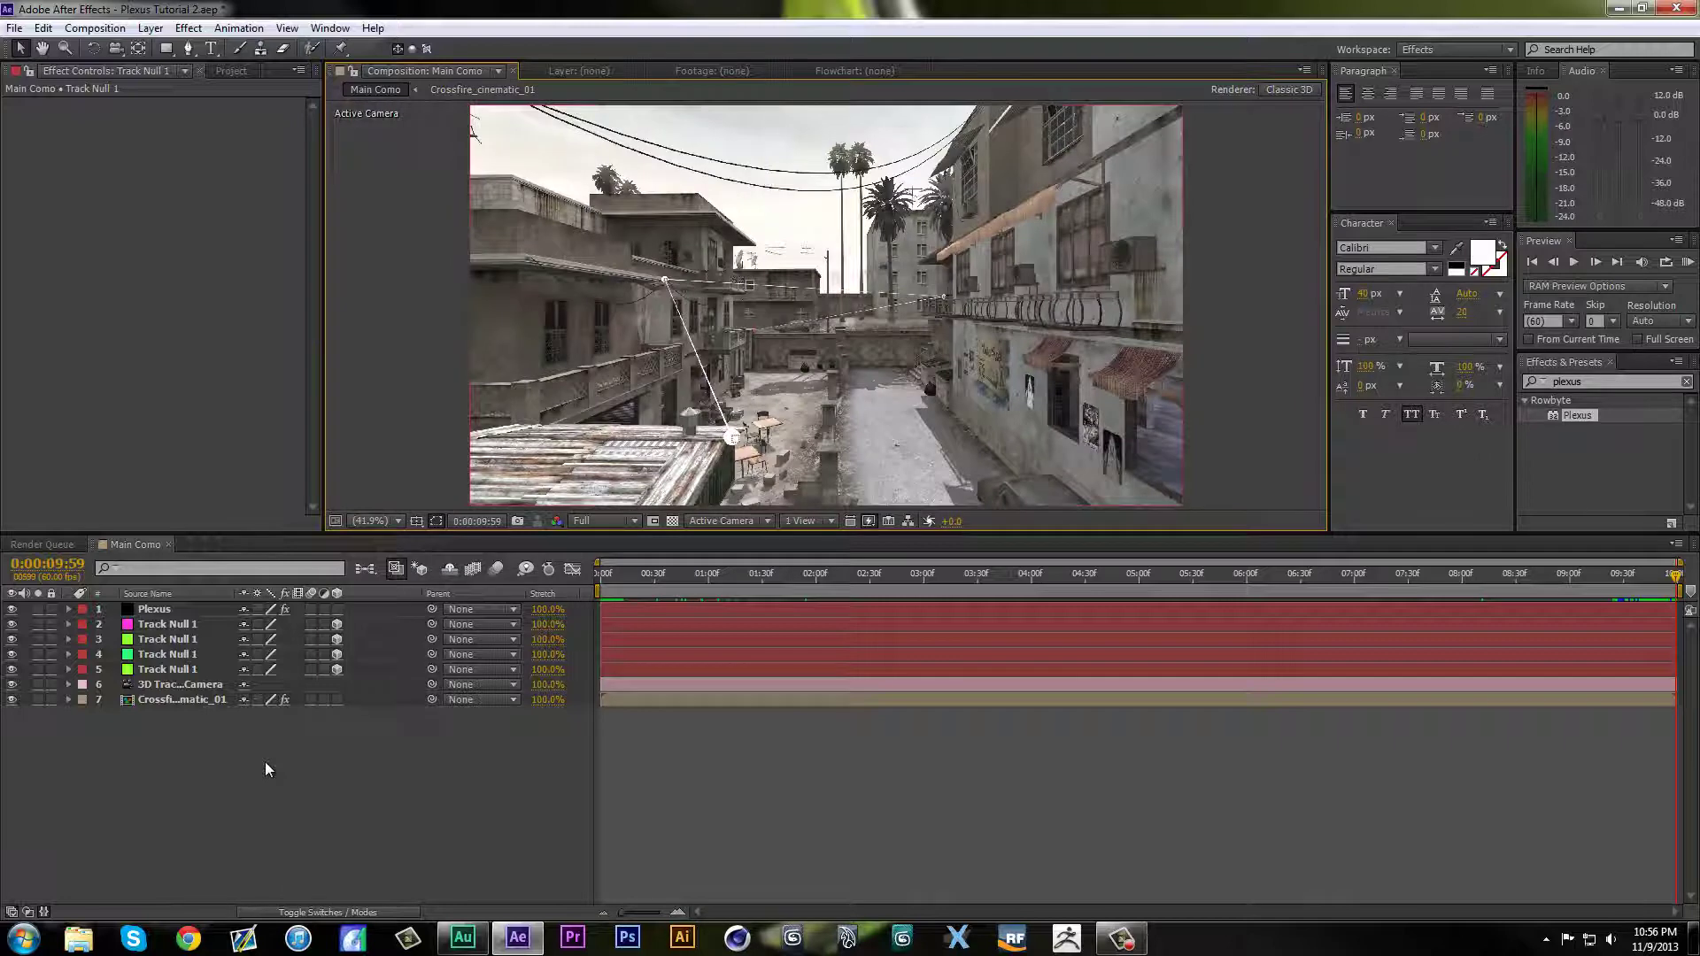
{"action": "scroll", "coordinate": [827, 306], "scroll_direction": "up", "scroll_amount": 4}
{"action": "scroll", "coordinate": [826, 306], "scroll_direction": "down", "scroll_amount": 6}
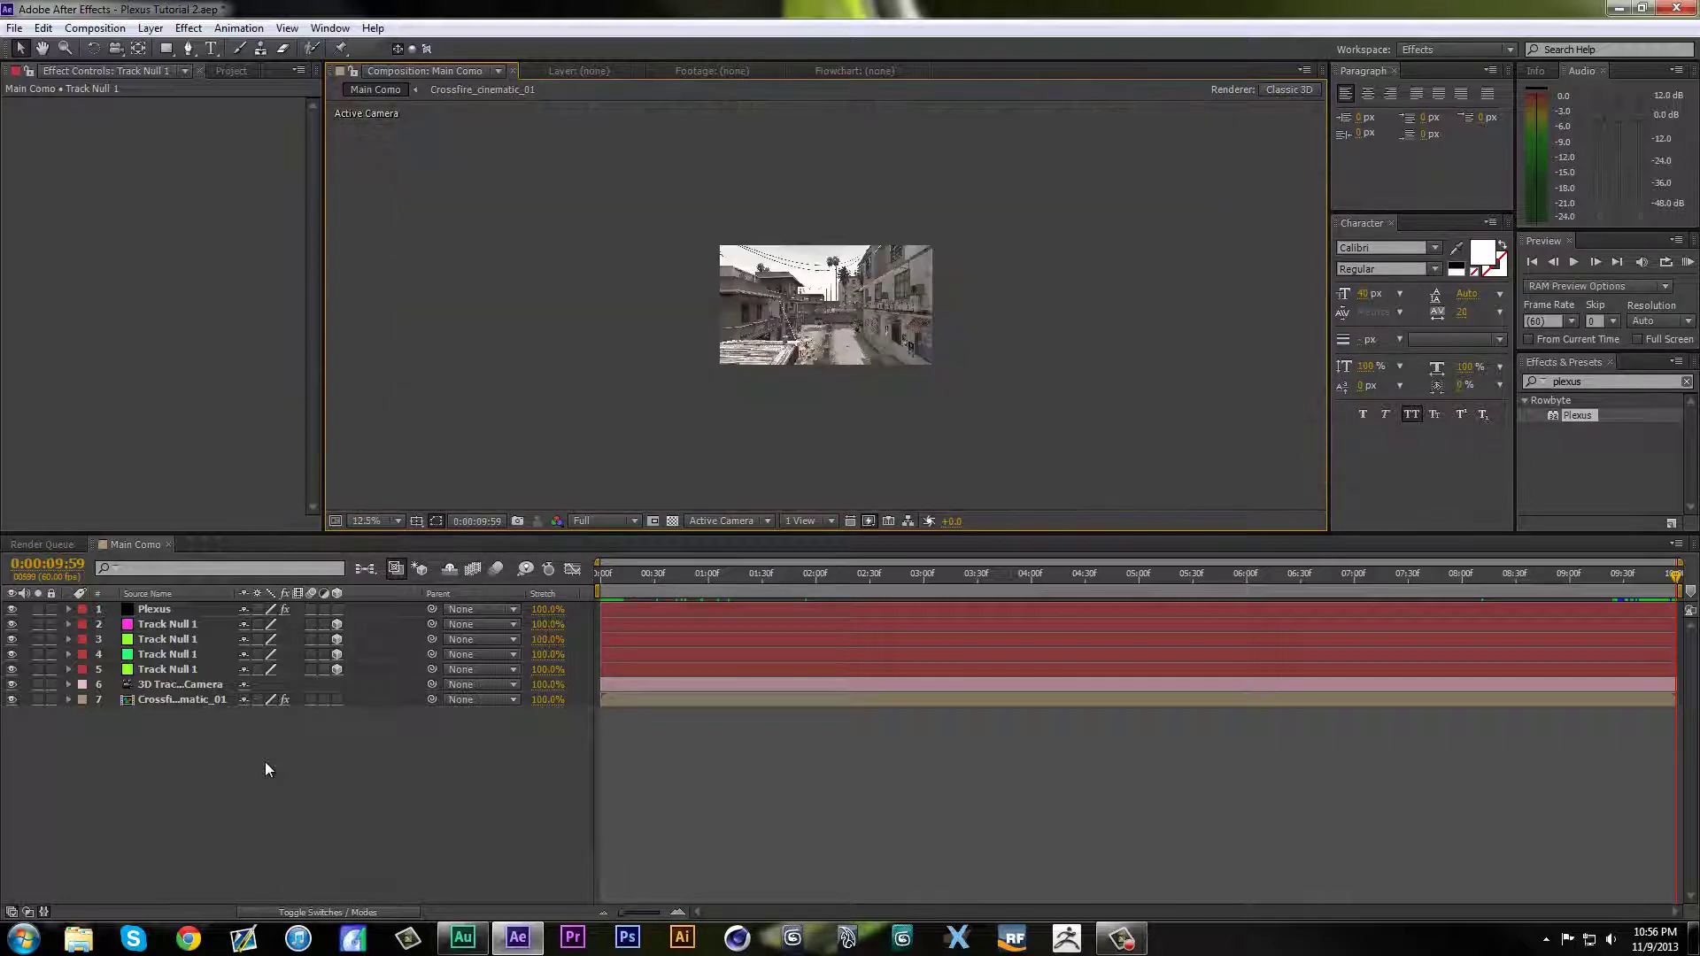
{"action": "scroll", "coordinate": [826, 306], "scroll_direction": "up", "scroll_amount": 3}
{"action": "left_click", "coordinate": [376, 522]}
{"action": "left_click", "coordinate": [410, 561]}
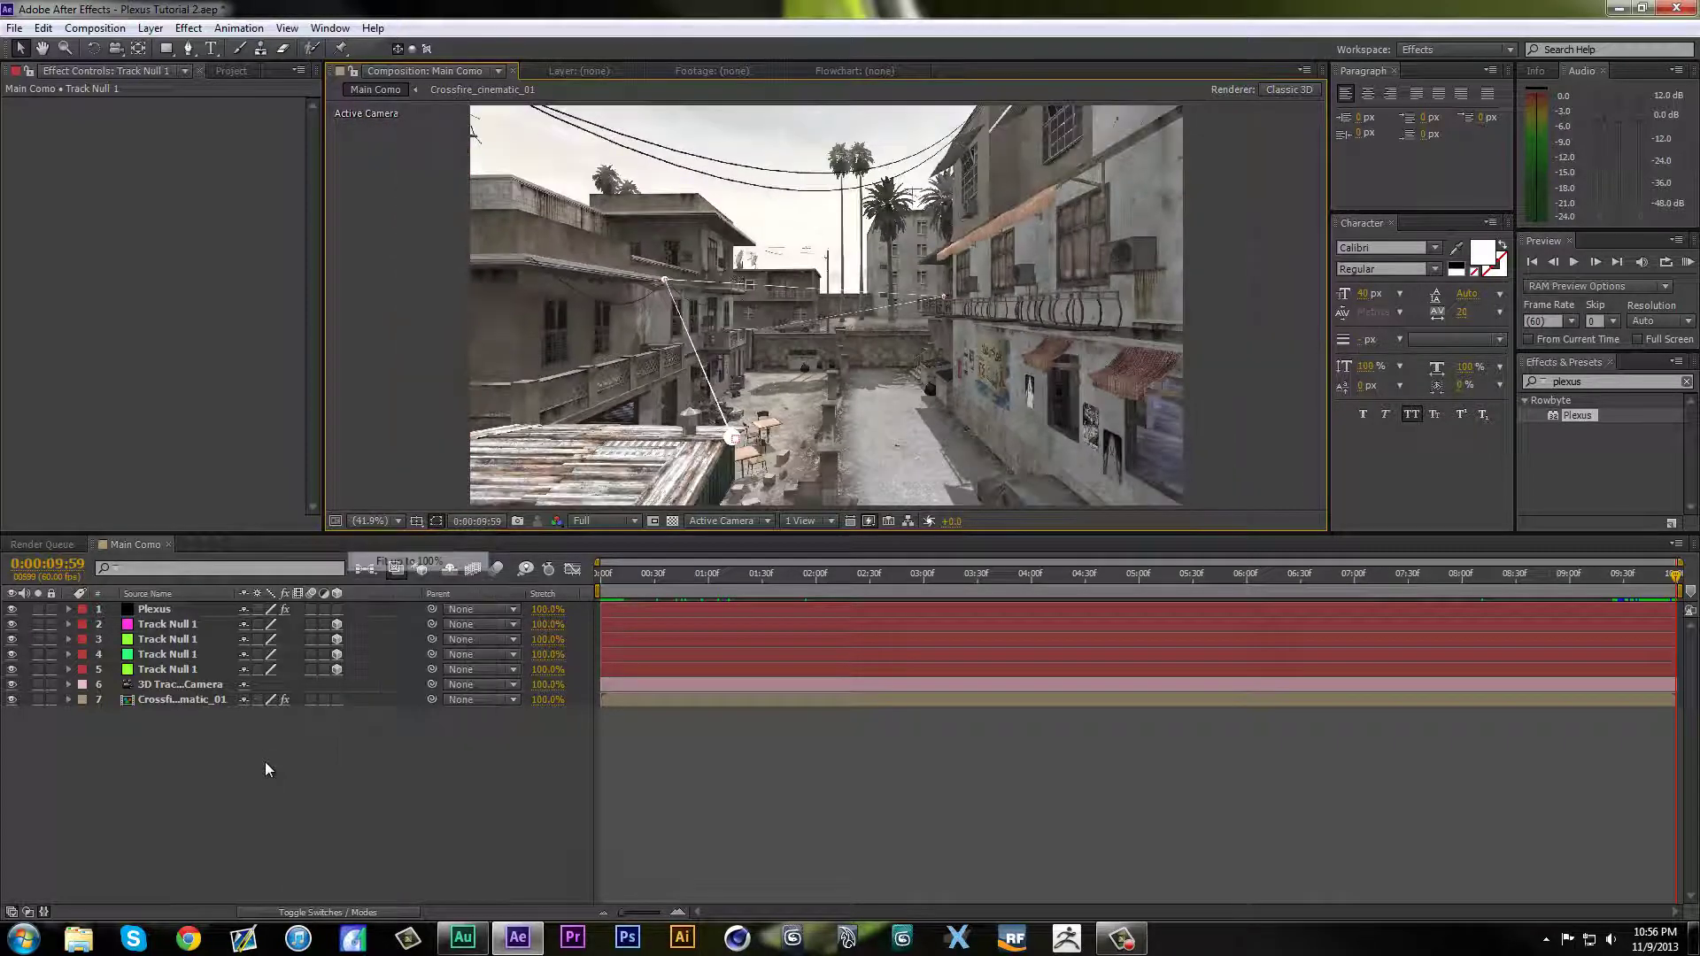
{"action": "left_click", "coordinate": [270, 770]}
{"action": "left_click_drag", "start_coordinate": [205, 776], "coordinate": [174, 609]}
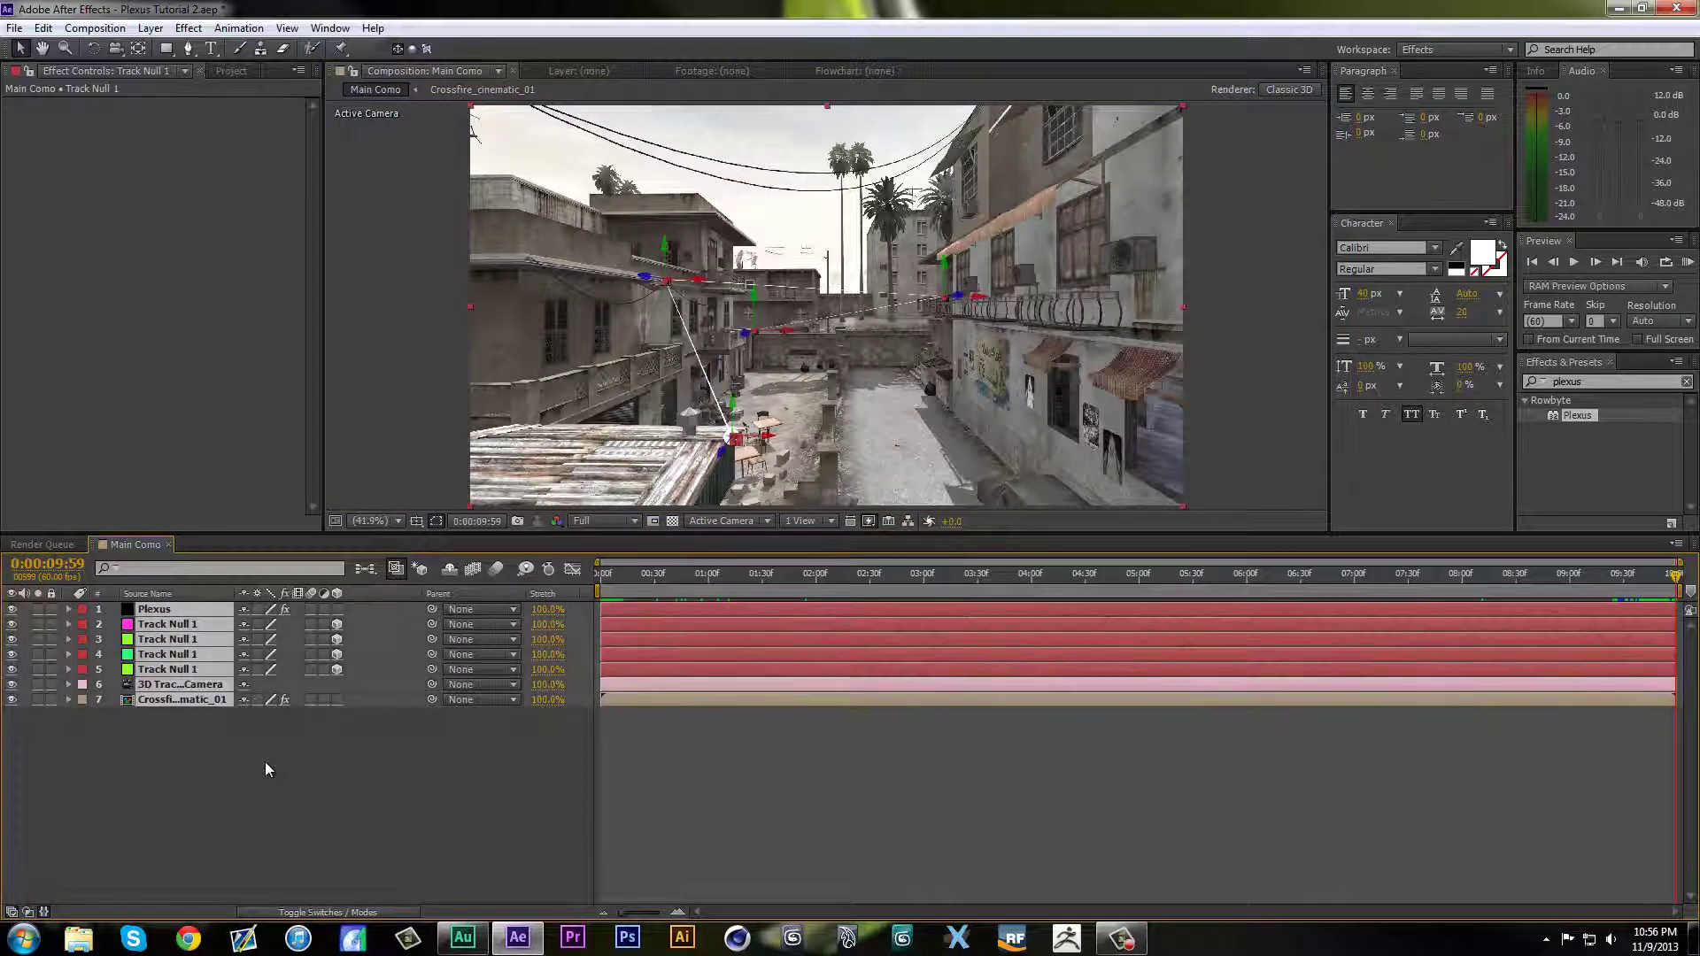
{"action": "left_click_drag", "start_coordinate": [240, 848], "coordinate": [238, 696]}
{"action": "key", "text": "ctrl+a"}
{"action": "key", "text": "ctrl+shift+a"}
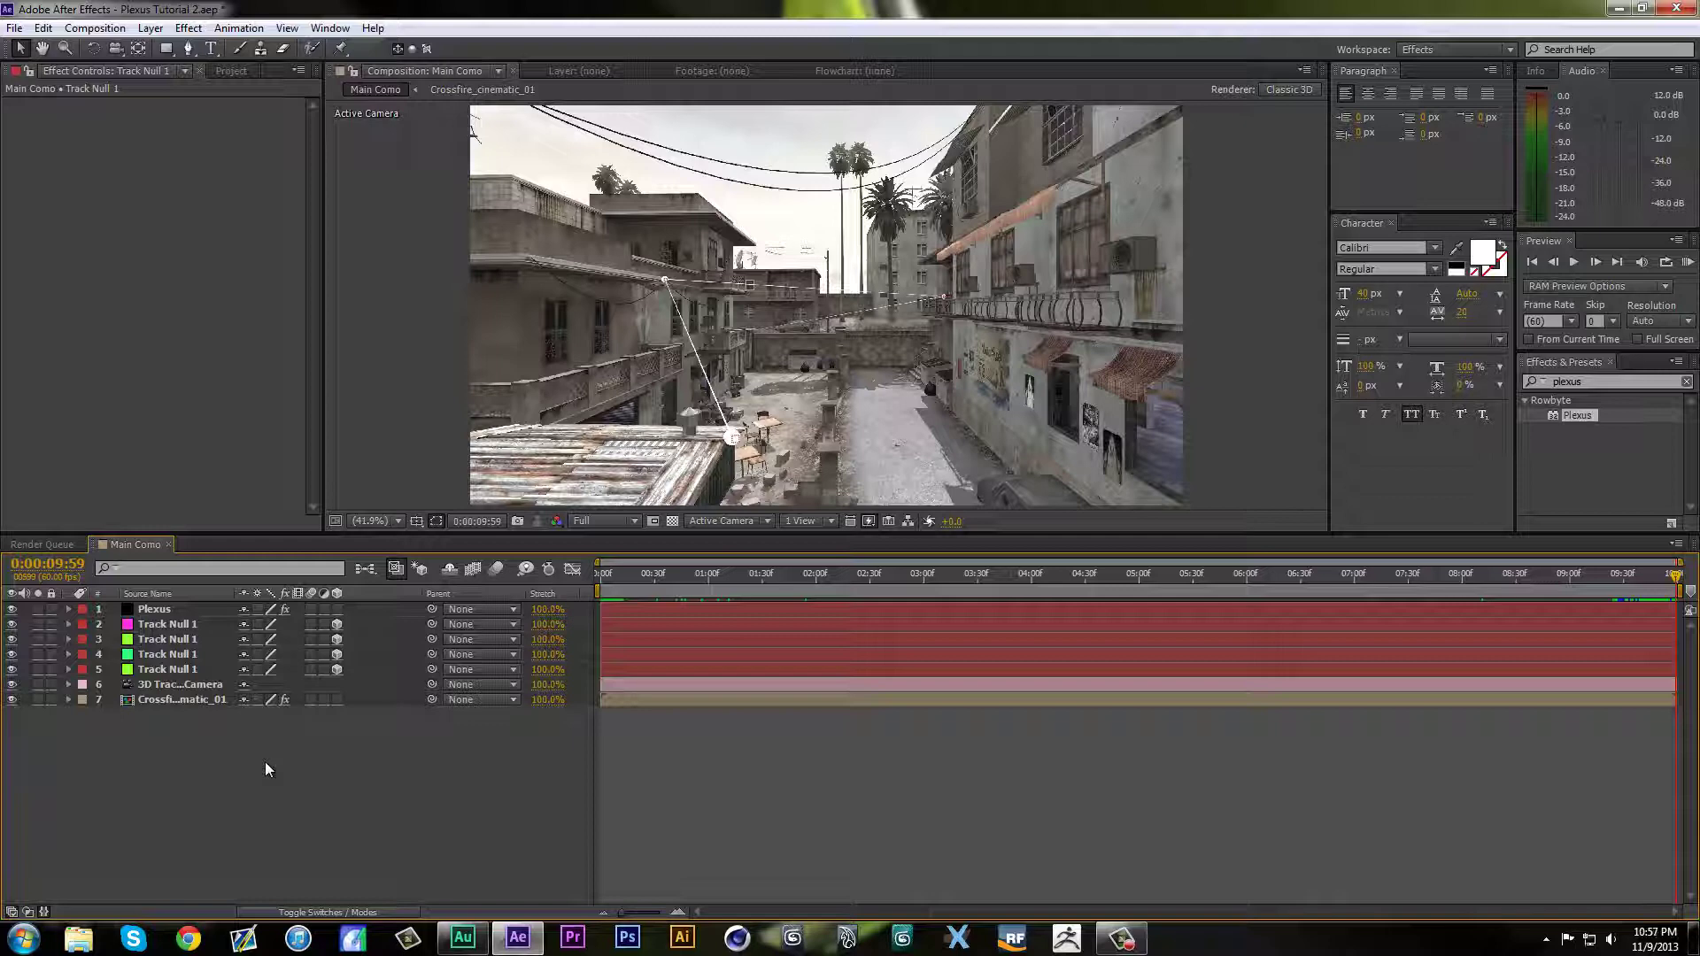
Step: Play back the finished Plexus shot in Main Como and switch to the desktop
{"action": "key", "text": "space"}
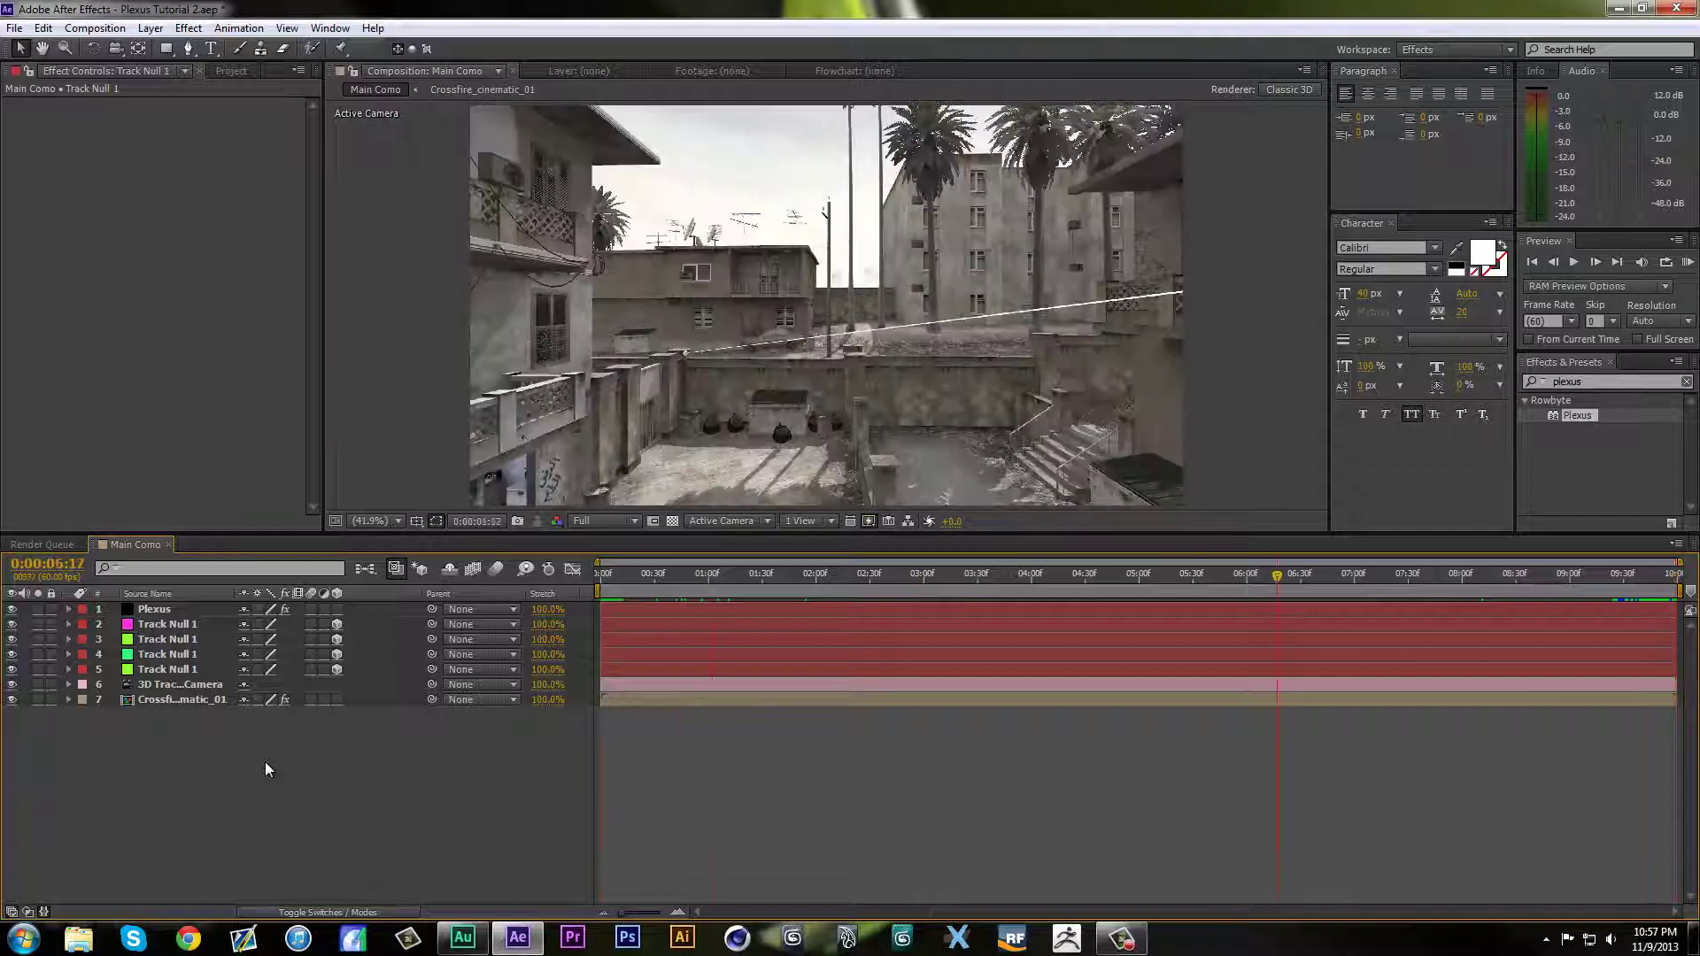
{"action": "key", "text": "space"}
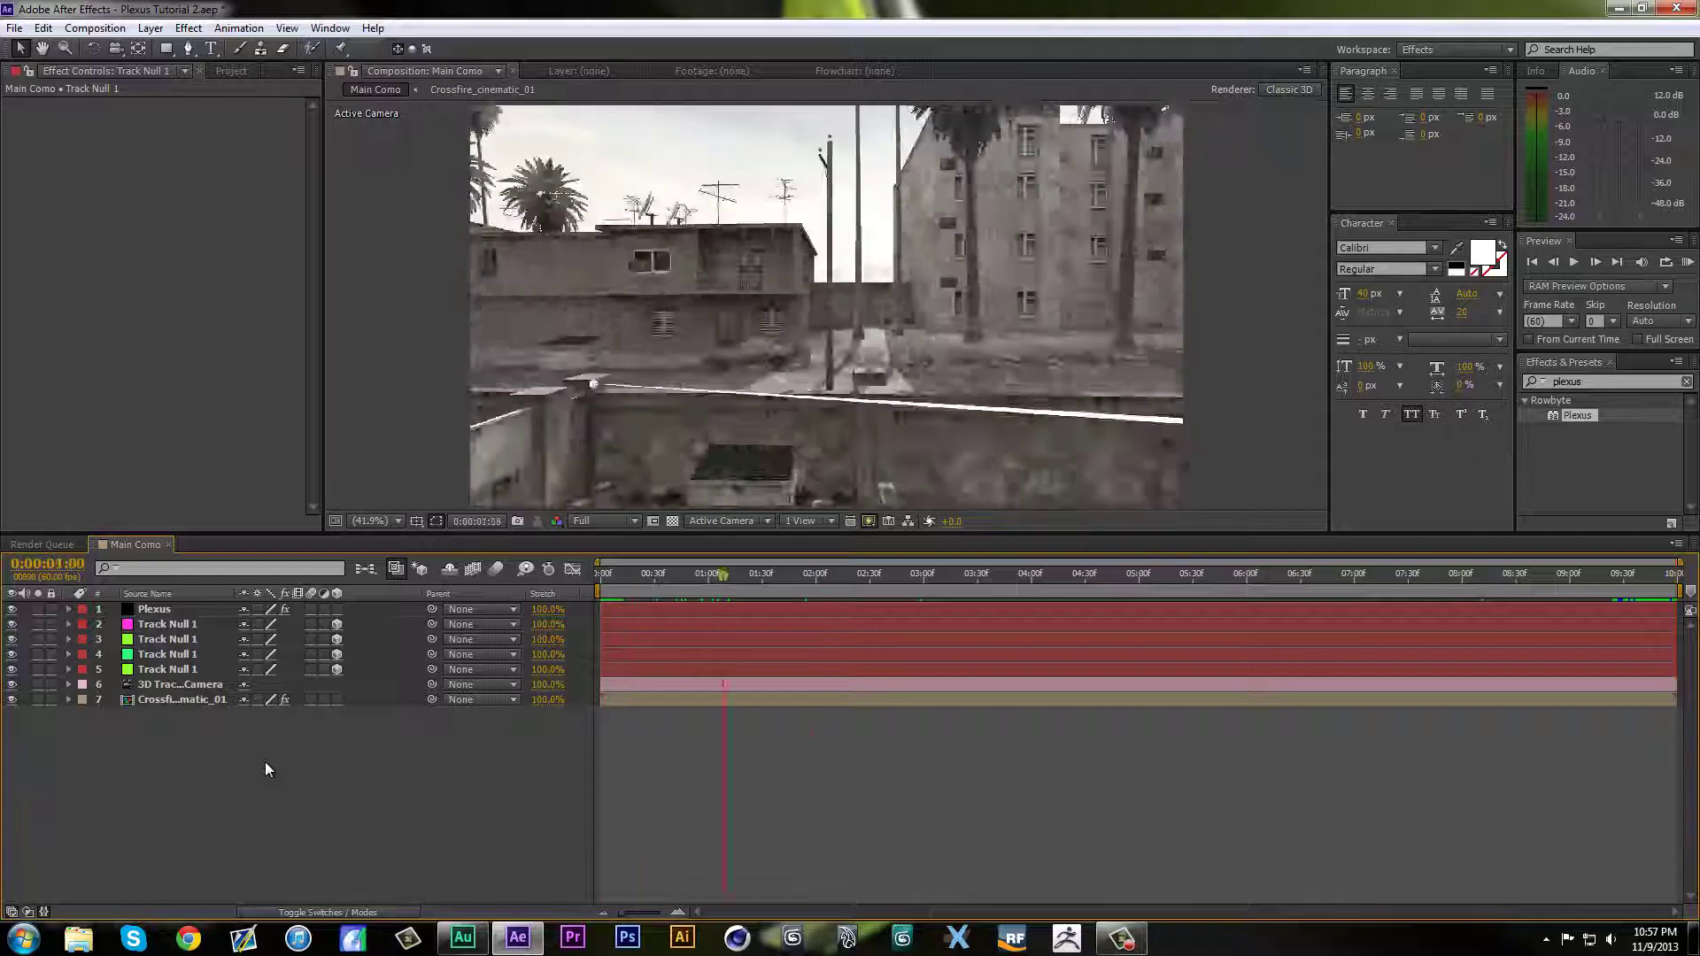
{"action": "key", "text": "super+d"}
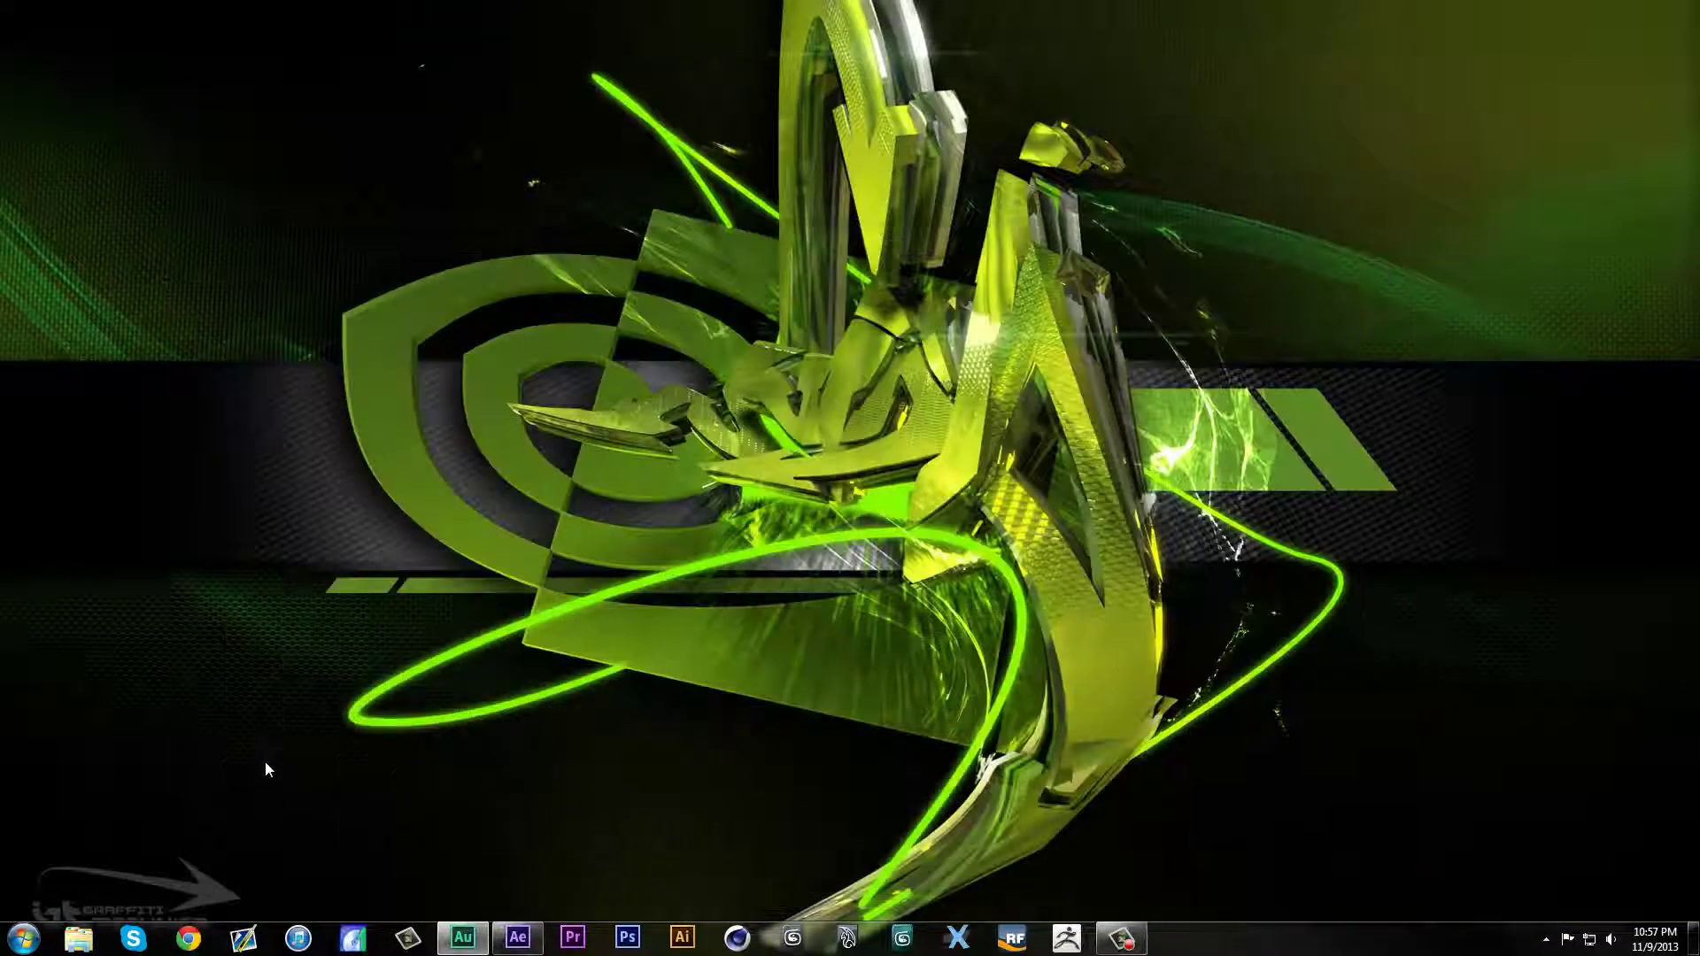